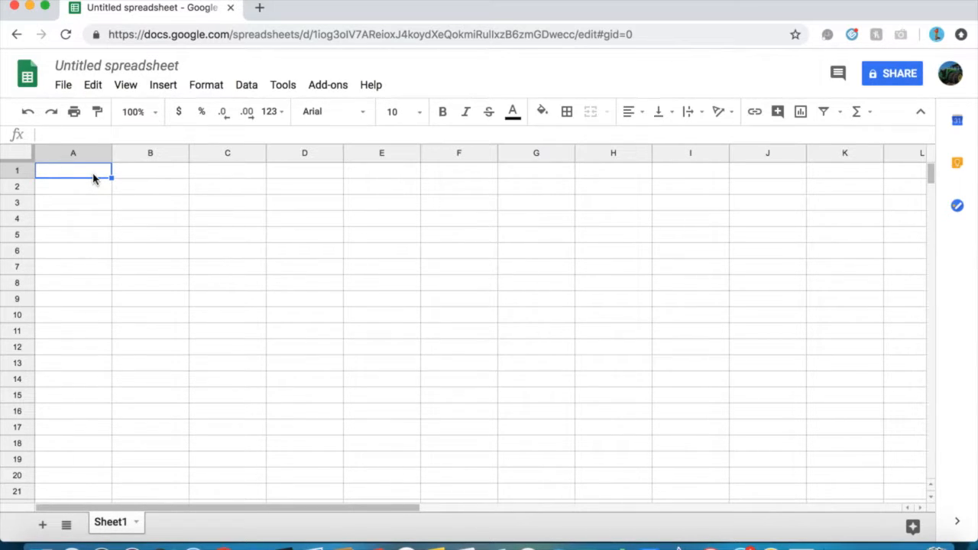
# Enter the labels Good and Bad in A1:A2 and the values 8 and 6 beside them in B1:B2
pyautogui.doubleClick(88, 175)
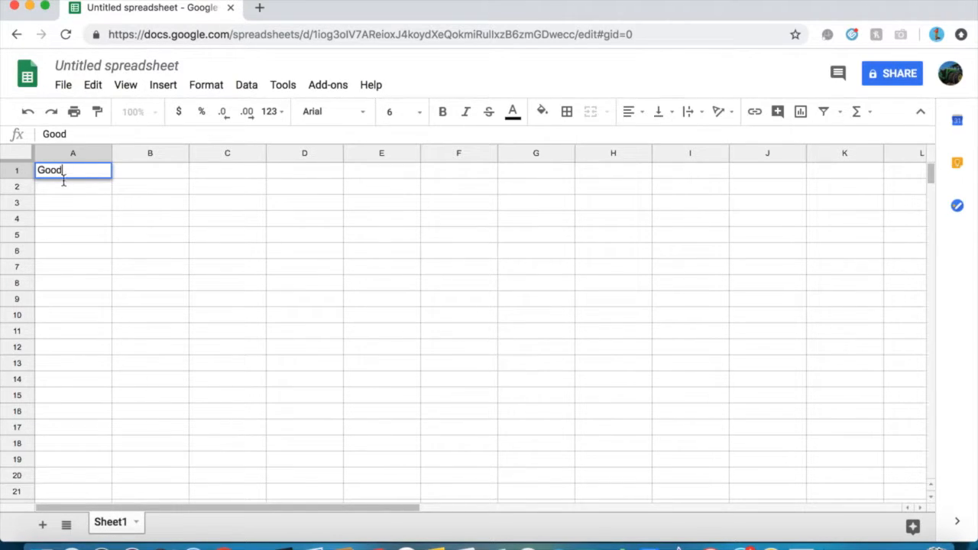
pyautogui.click(66, 189)
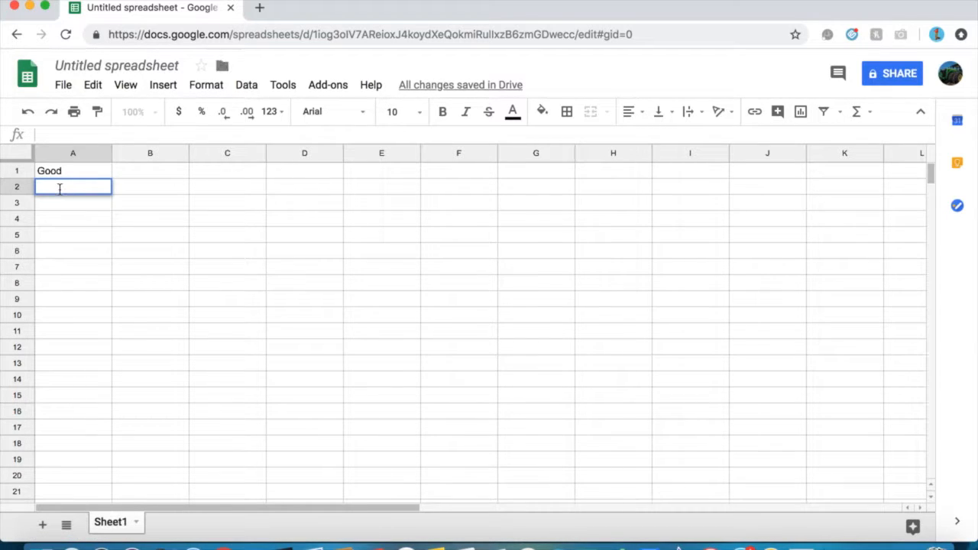
pyautogui.write('Bad')
pyautogui.click(142, 174)
pyautogui.doubleClick(141, 171)
pyautogui.write('8')
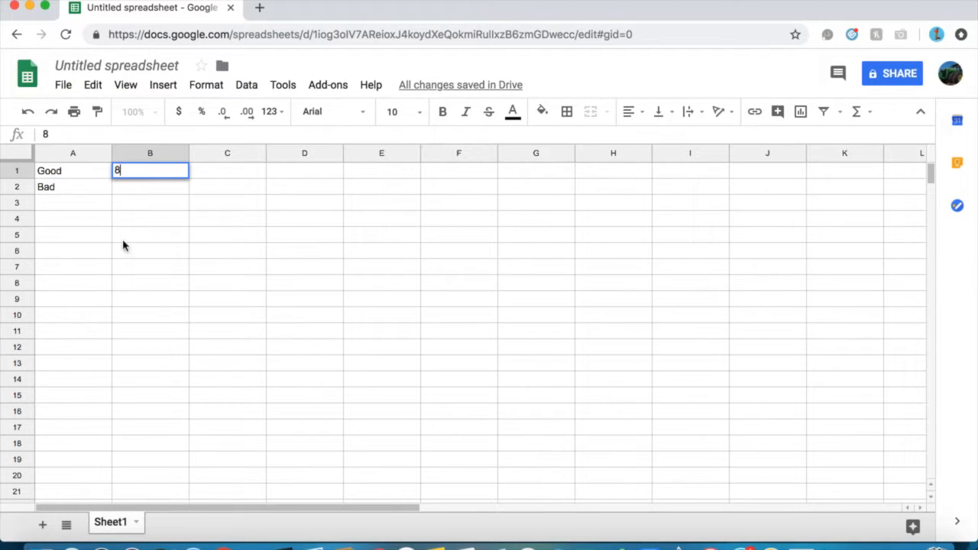
pyautogui.click(160, 187)
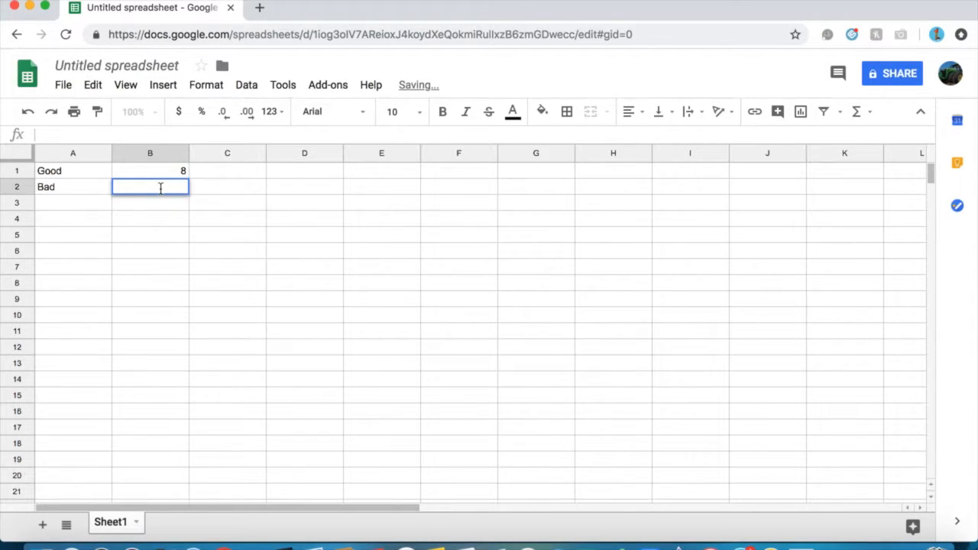
pyautogui.write('6')
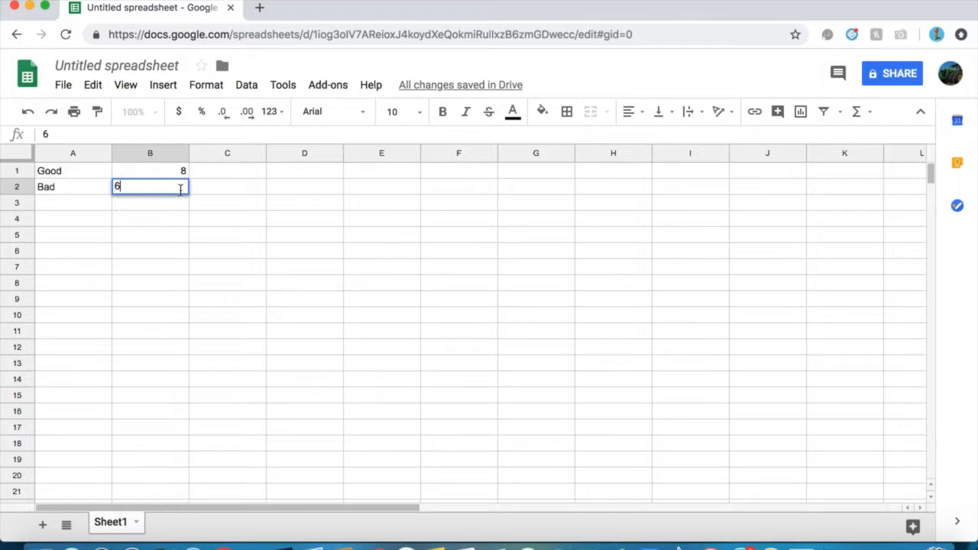
pyautogui.click(227, 188)
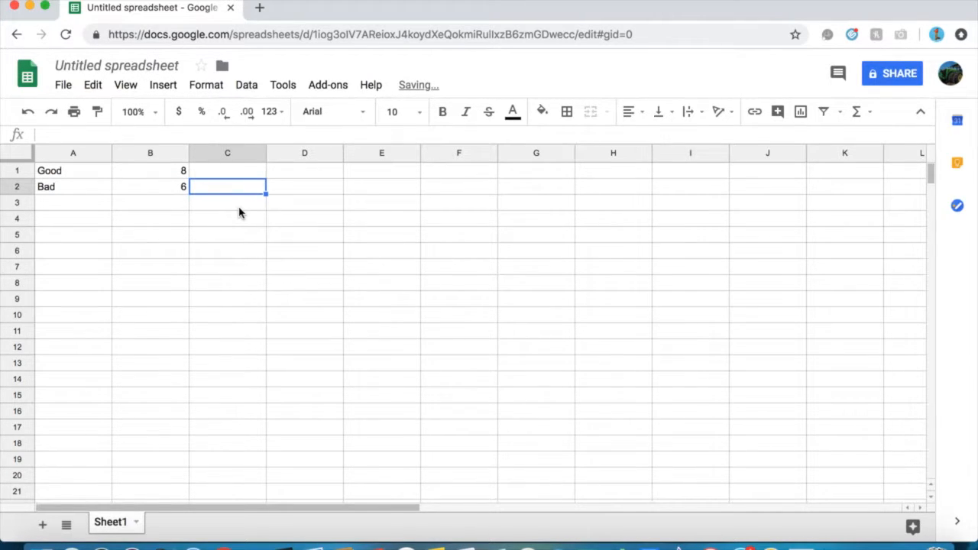
# Insert a chart from the data in A1:B2 and move it clear of the data cells
pyautogui.click(66, 174)
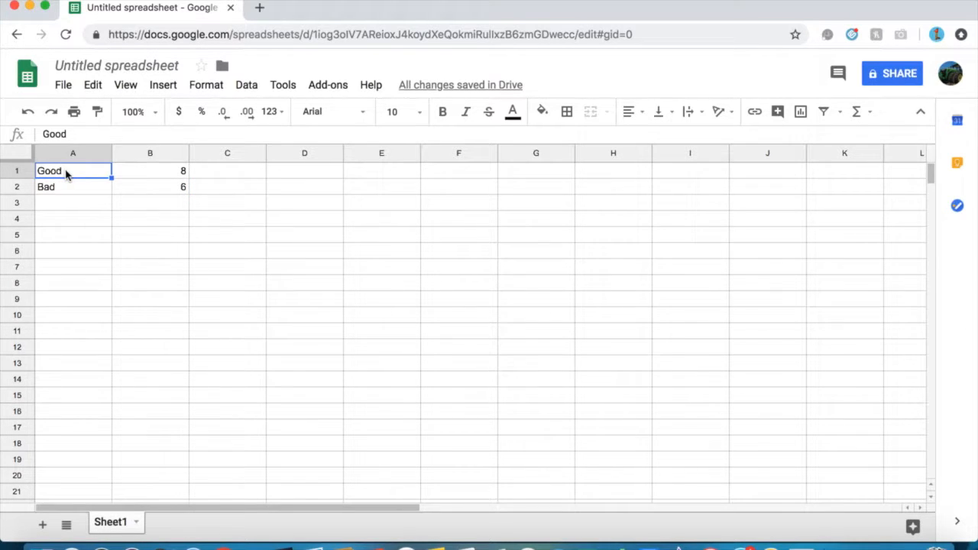
pyautogui.moveTo(67, 174); pyautogui.dragTo(154, 194)
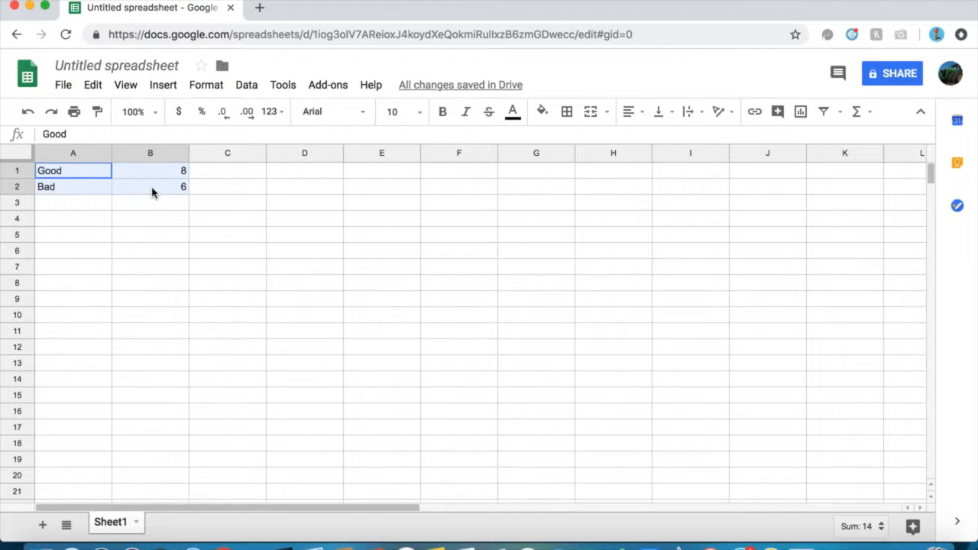
pyautogui.moveTo(152, 192); pyautogui.dragTo(153, 191)
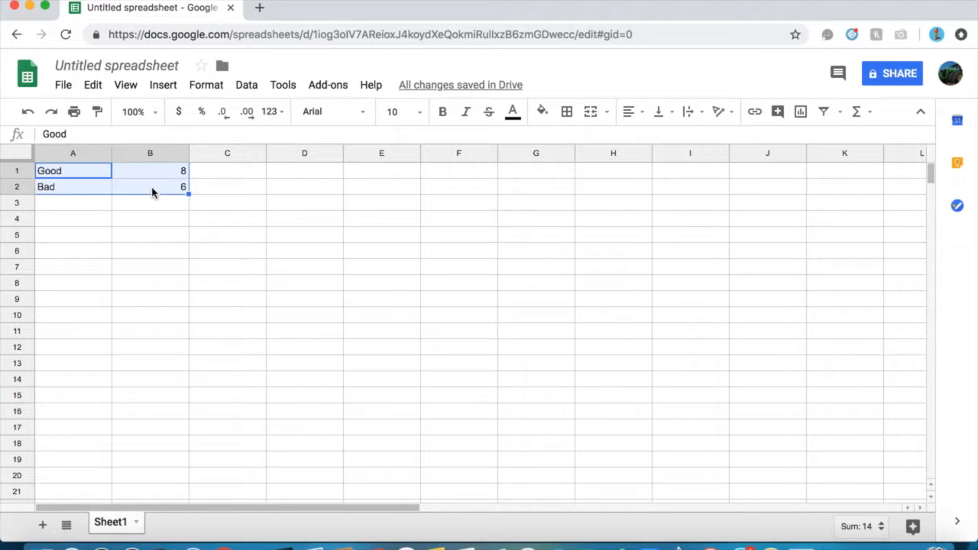
pyautogui.click(158, 85)
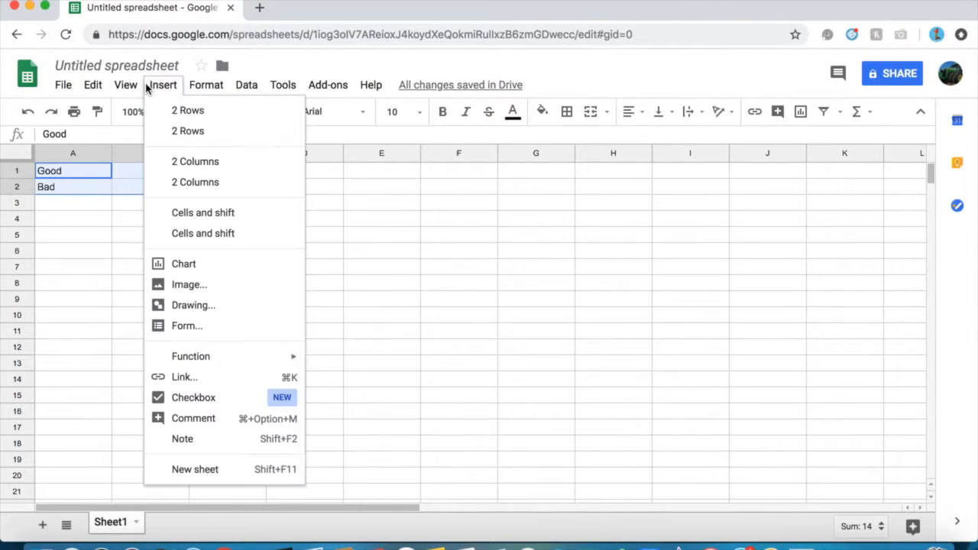
pyautogui.click(194, 263)
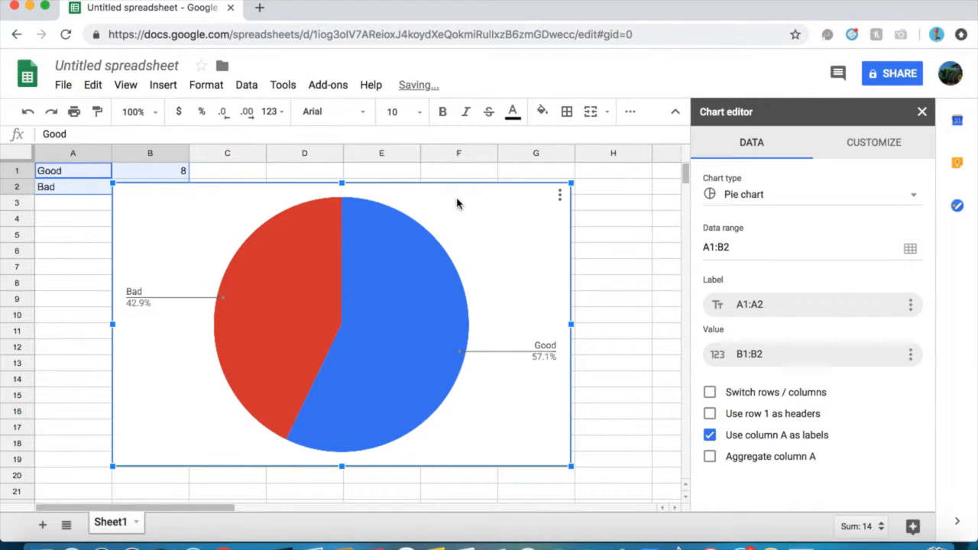
pyautogui.moveTo(430, 214); pyautogui.dragTo(524, 231)
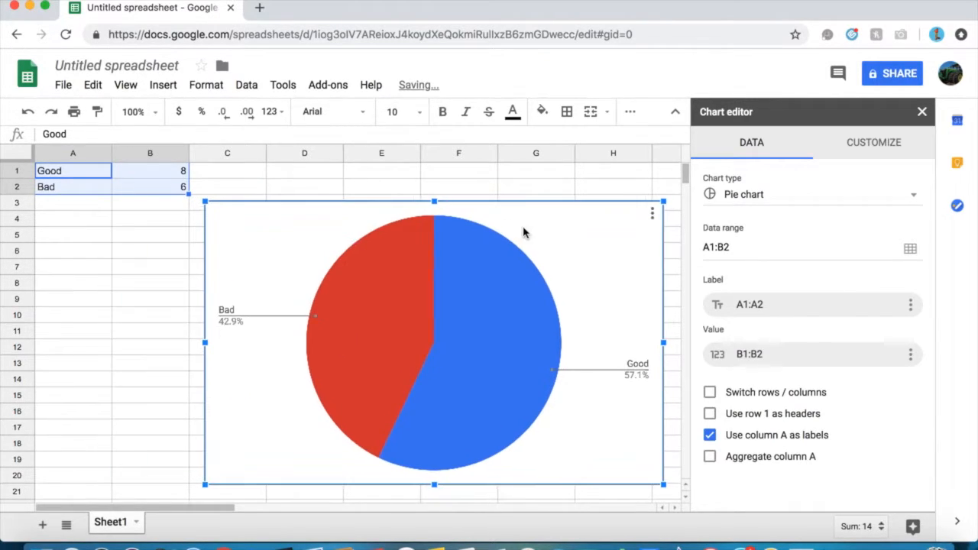
# Try the column chart type and the bar chart type on the inserted chart
pyautogui.click(752, 197)
pyautogui.click(823, 279)
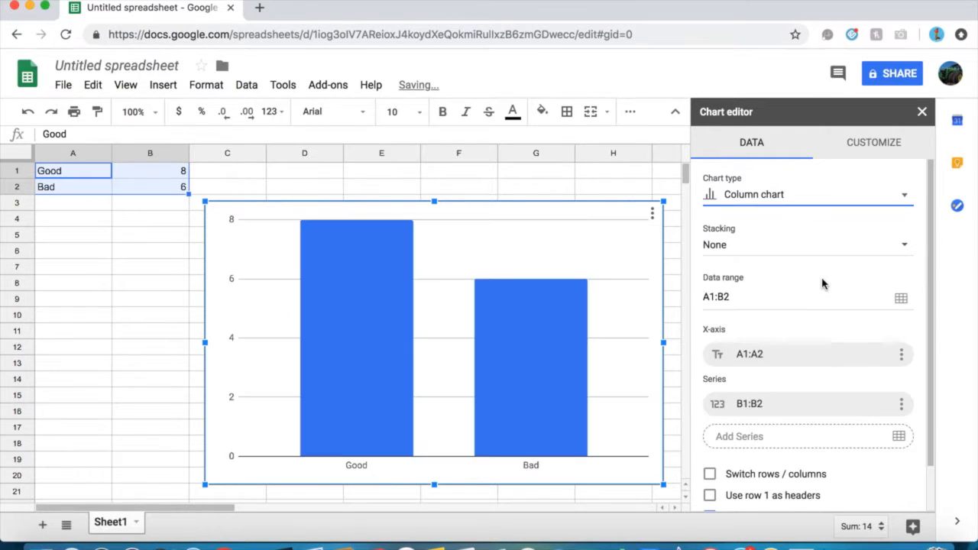
pyautogui.click(764, 191)
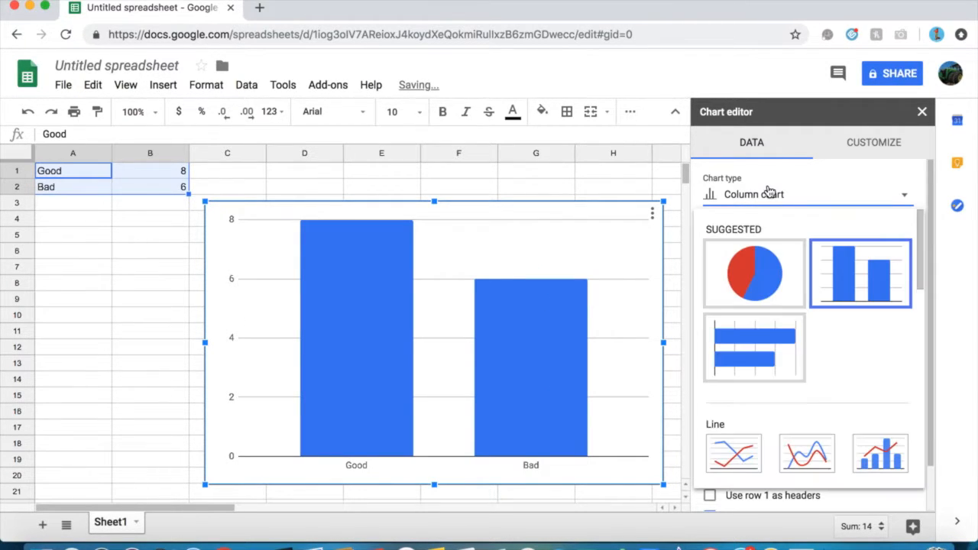
pyautogui.click(760, 338)
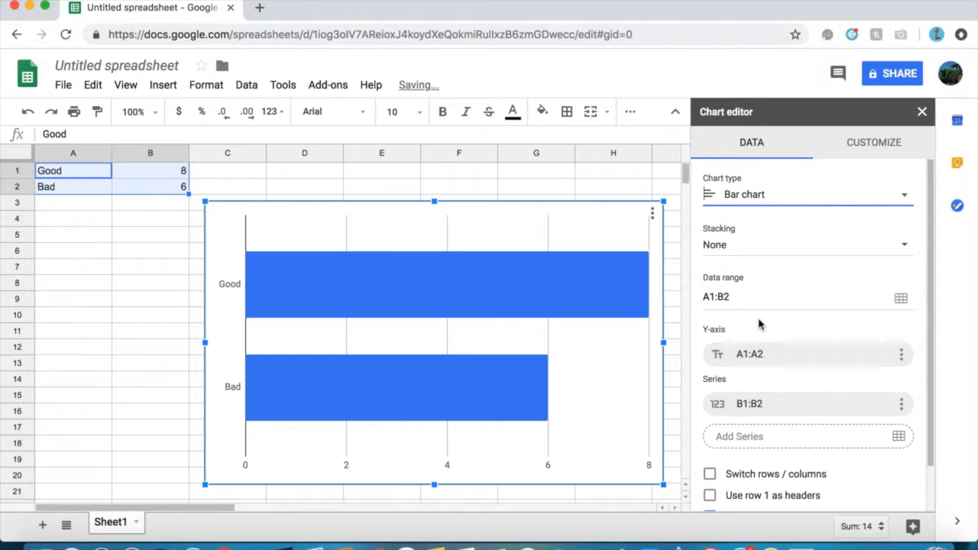
# Change the chart type to a stacked stepped area chart
pyautogui.click(824, 193)
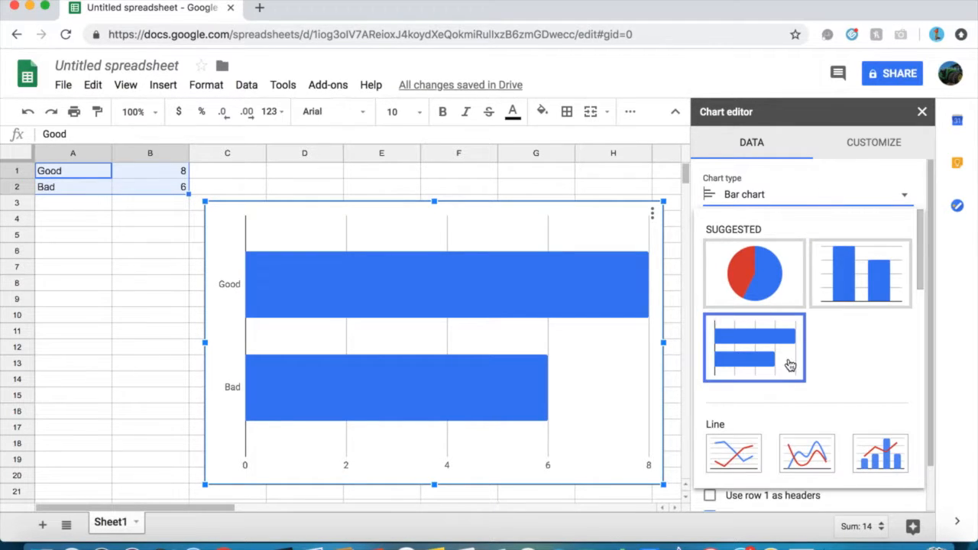
pyautogui.scroll(-5, 900, 371)
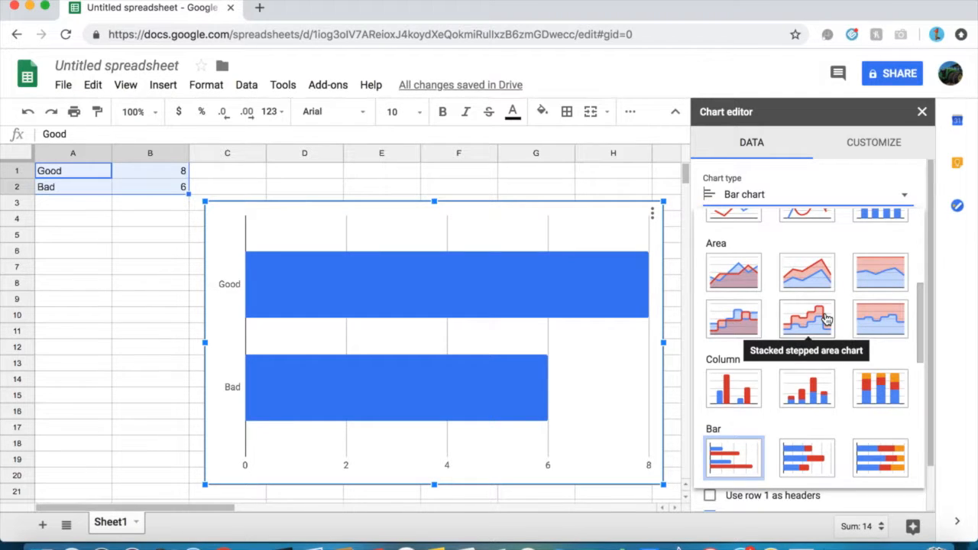
pyautogui.click(825, 319)
# Change the chart type back to a pie chart
pyautogui.click(825, 200)
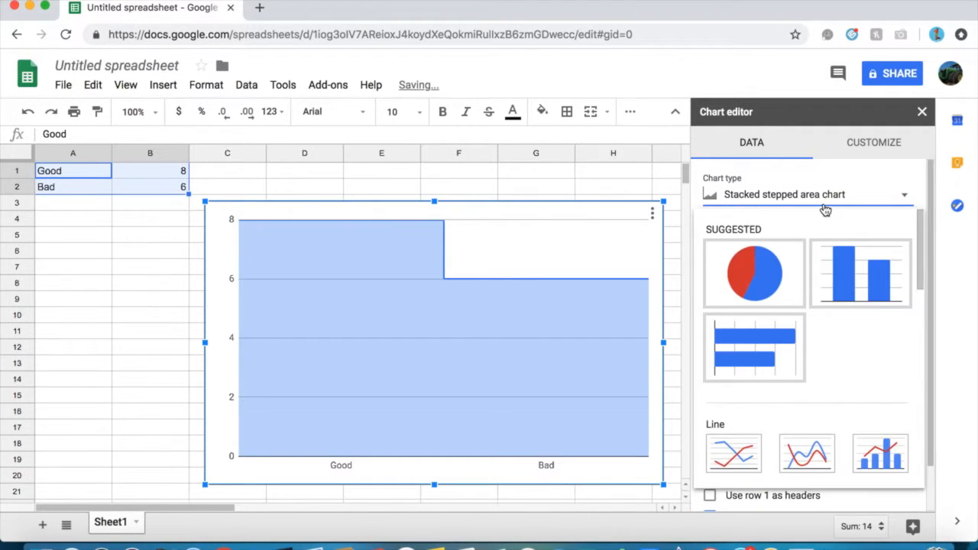
pyautogui.scroll(-5, 779, 368)
pyautogui.scroll(-5, 779, 368)
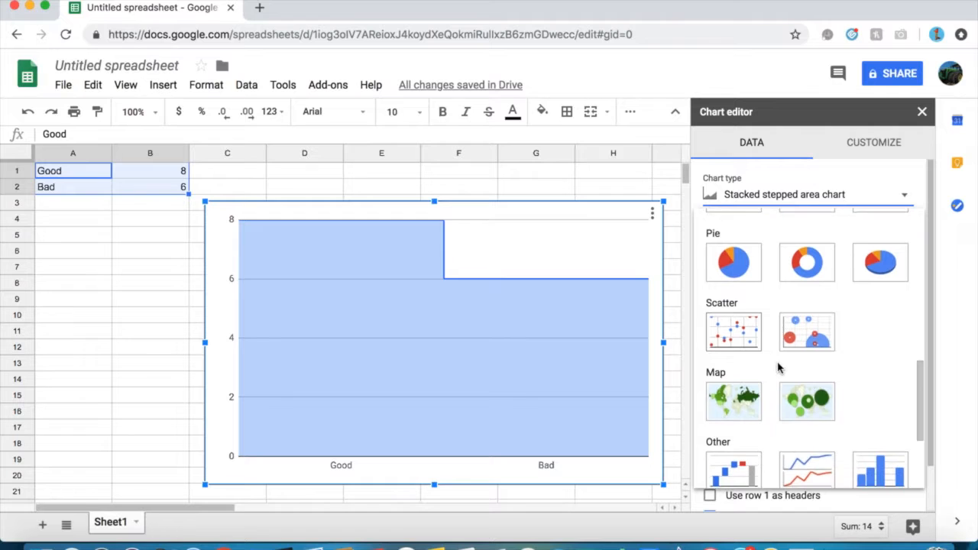
pyautogui.click(737, 263)
# Change the chart type to a doughnut chart
pyautogui.click(768, 195)
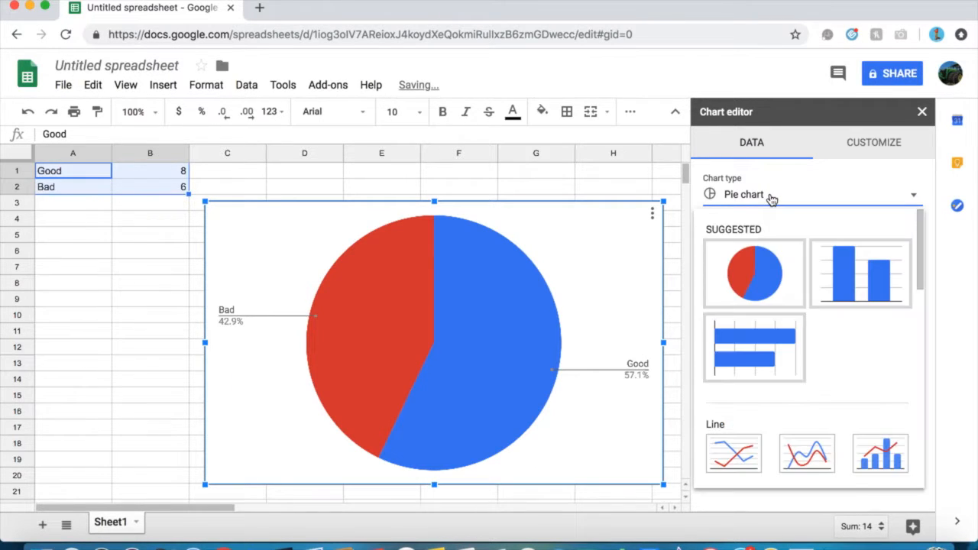
pyautogui.scroll(-5, 853, 491)
pyautogui.scroll(-3, 853, 491)
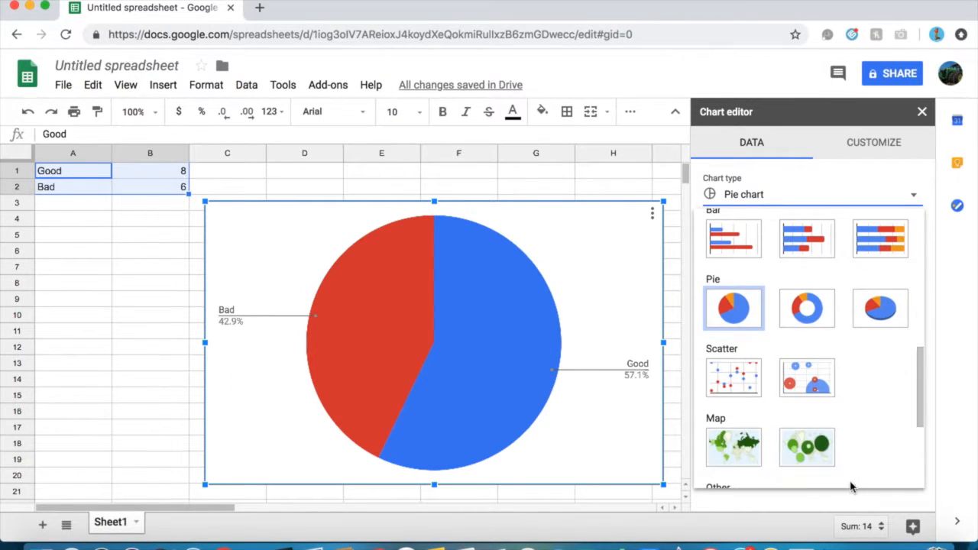
pyautogui.click(806, 307)
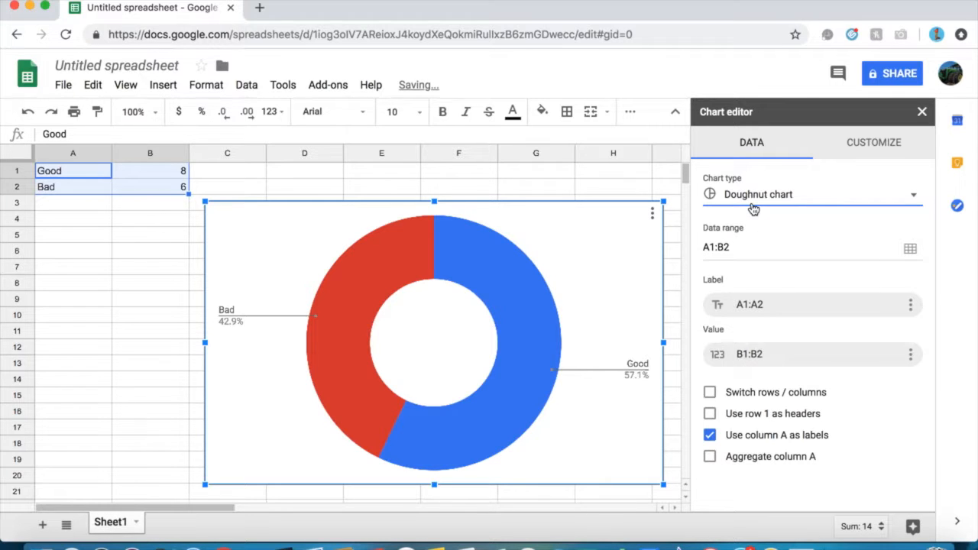
# Try donut hole sizes of 75%, 0% and 50% in the chart's pie customization settings
pyautogui.click(890, 147)
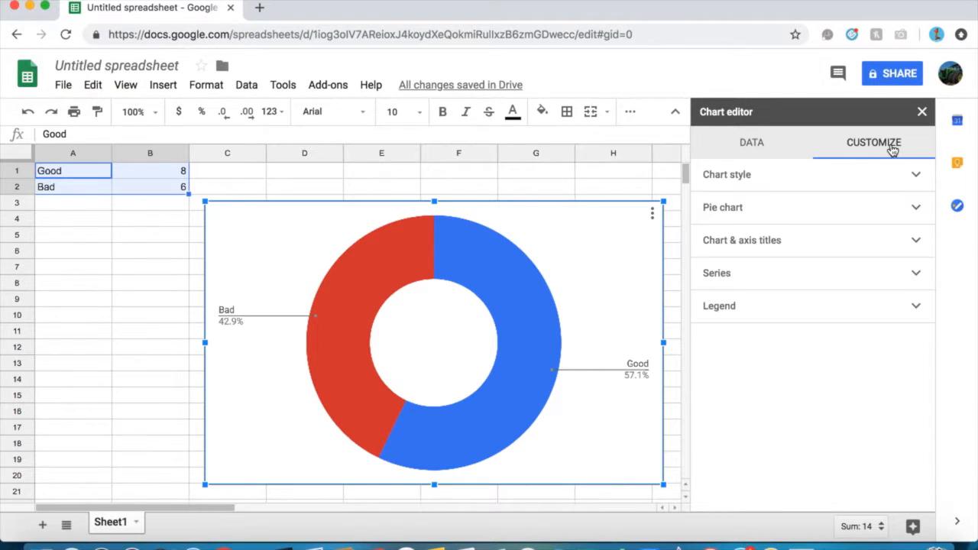
pyautogui.click(819, 208)
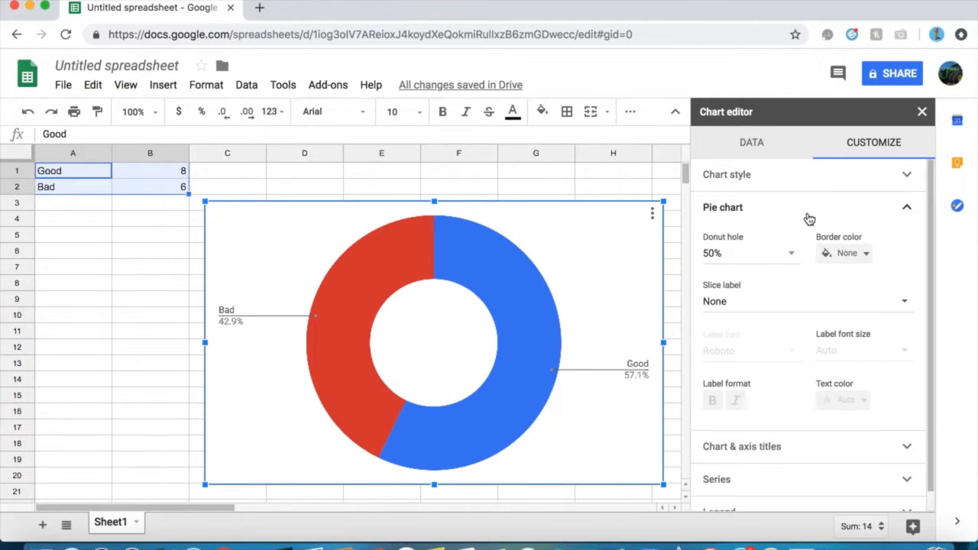
pyautogui.click(747, 258)
pyautogui.click(764, 344)
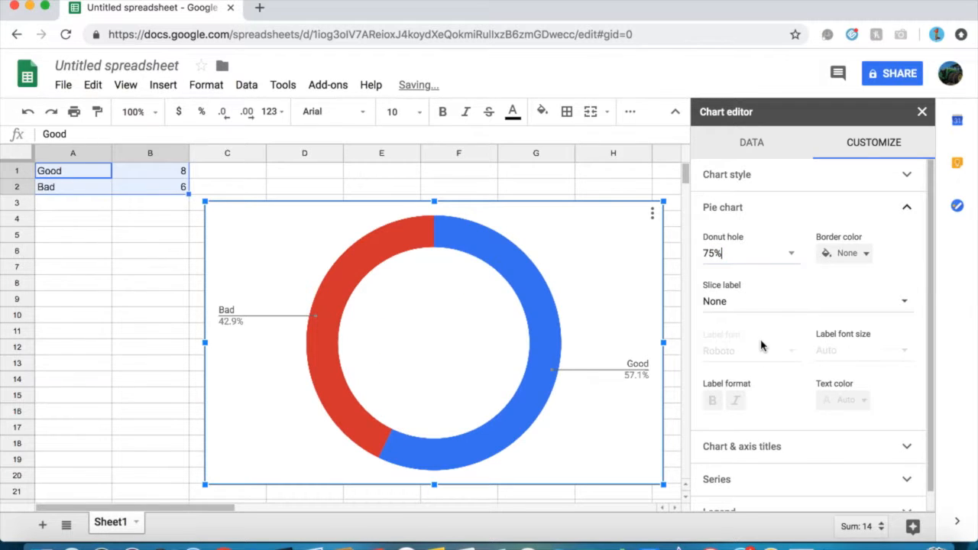
pyautogui.click(783, 261)
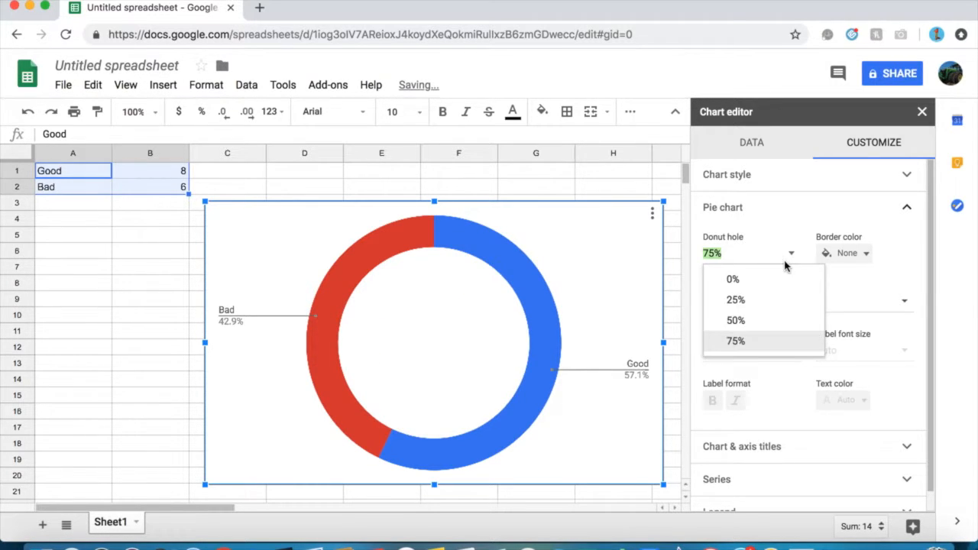
pyautogui.click(732, 280)
pyautogui.click(791, 255)
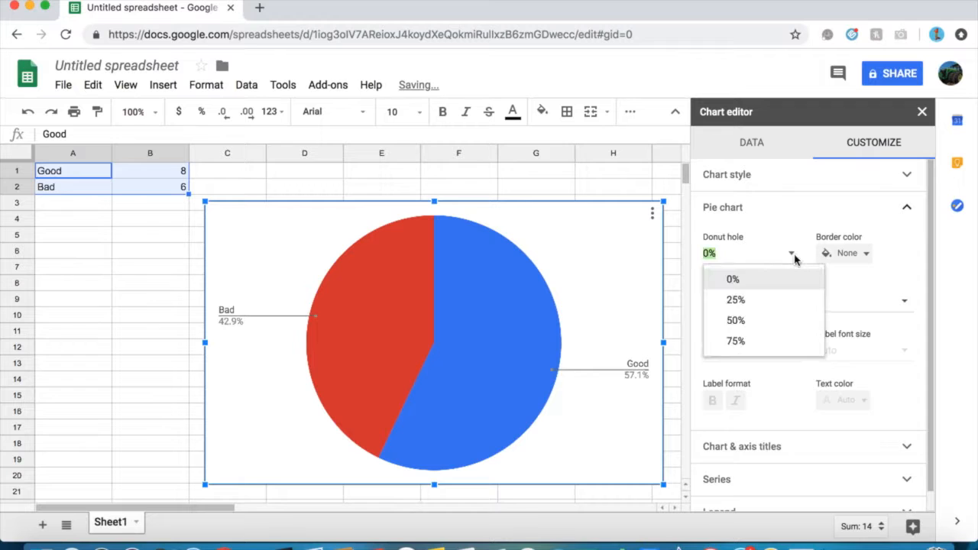
pyautogui.click(780, 318)
# Set a custom donut hole size of 16% for the chart
pyautogui.press('BackSpace')
pyautogui.press('BackSpace')
pyautogui.press('BackSpace')
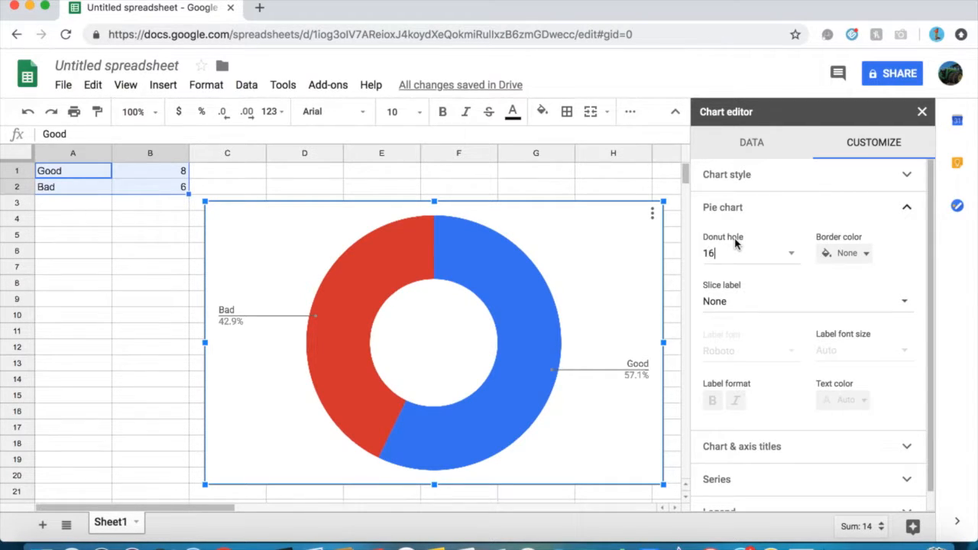
pyautogui.write('16')
pyautogui.press('Return')
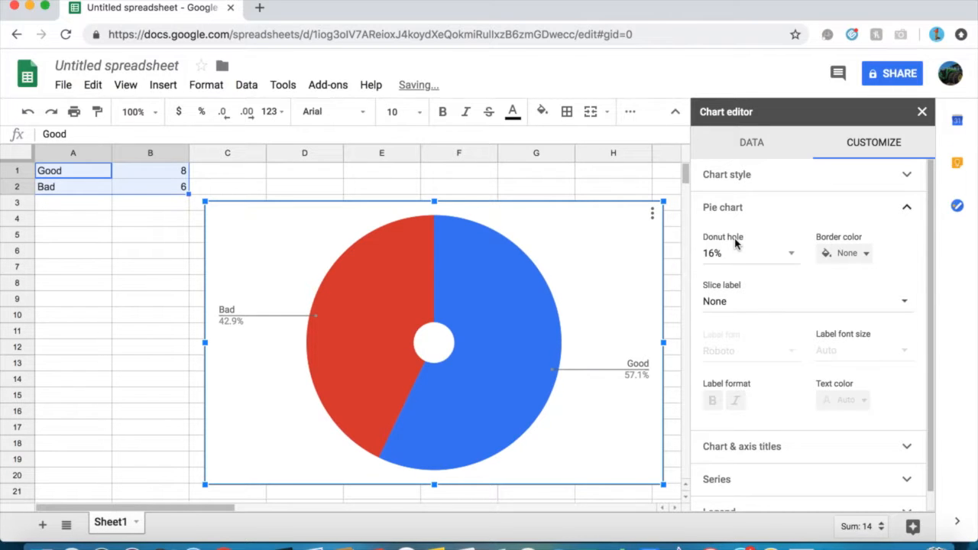
# Try black, yellow and red as the border color of the chart's slices
pyautogui.click(846, 255)
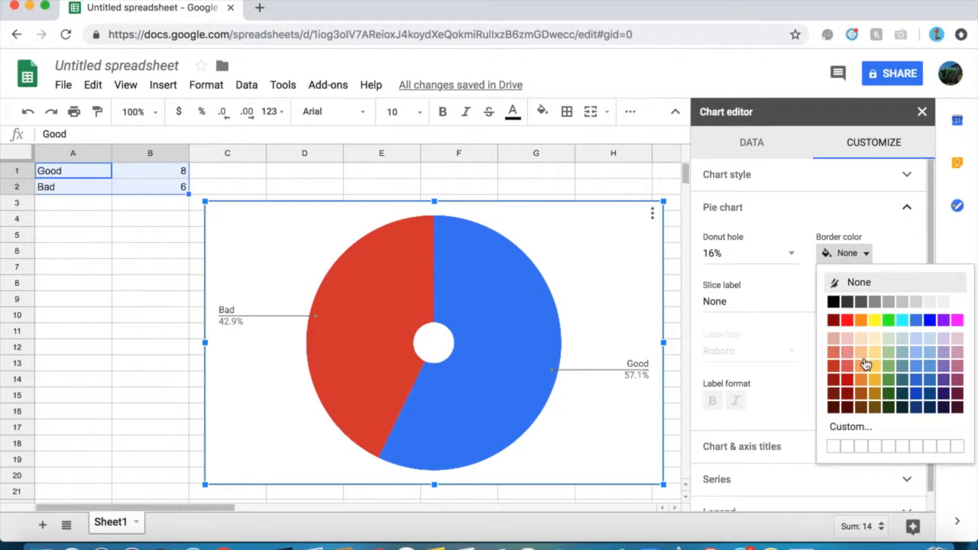
pyautogui.click(835, 304)
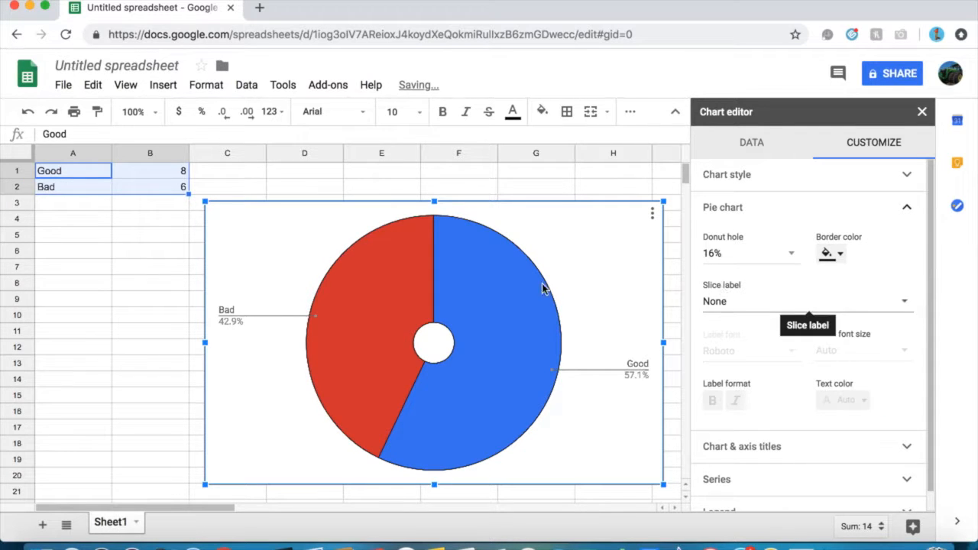
pyautogui.click(830, 255)
pyautogui.click(875, 321)
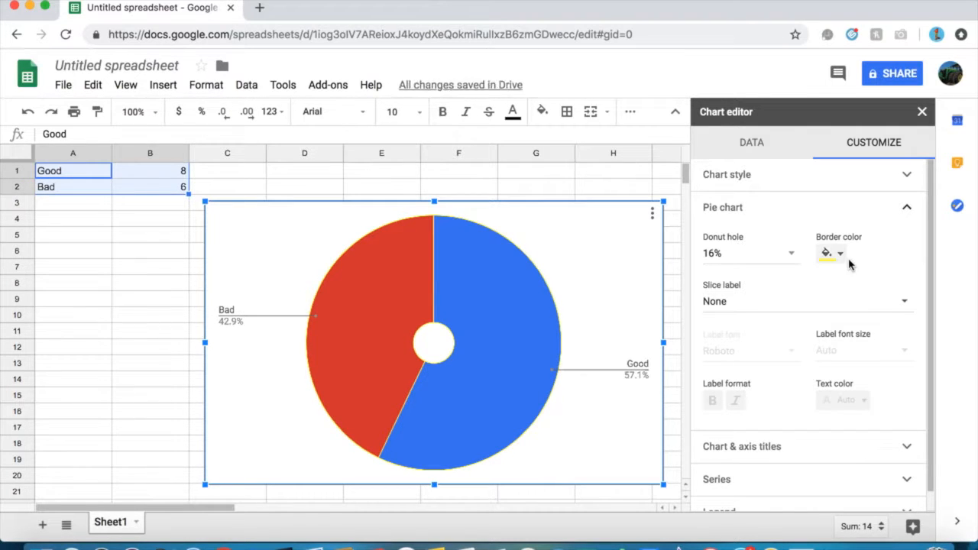
pyautogui.click(824, 255)
pyautogui.click(847, 320)
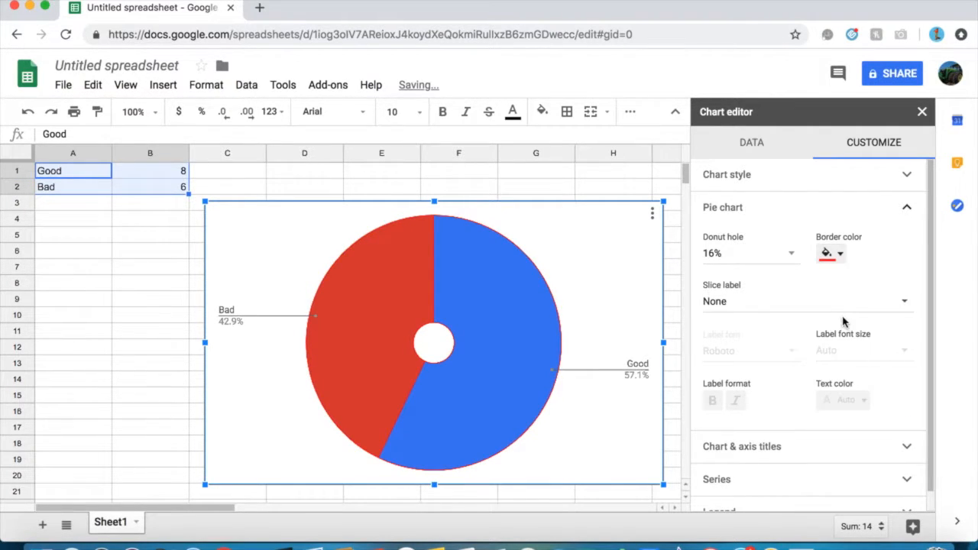
# Set the border color of the chart's slices to gray
pyautogui.click(841, 258)
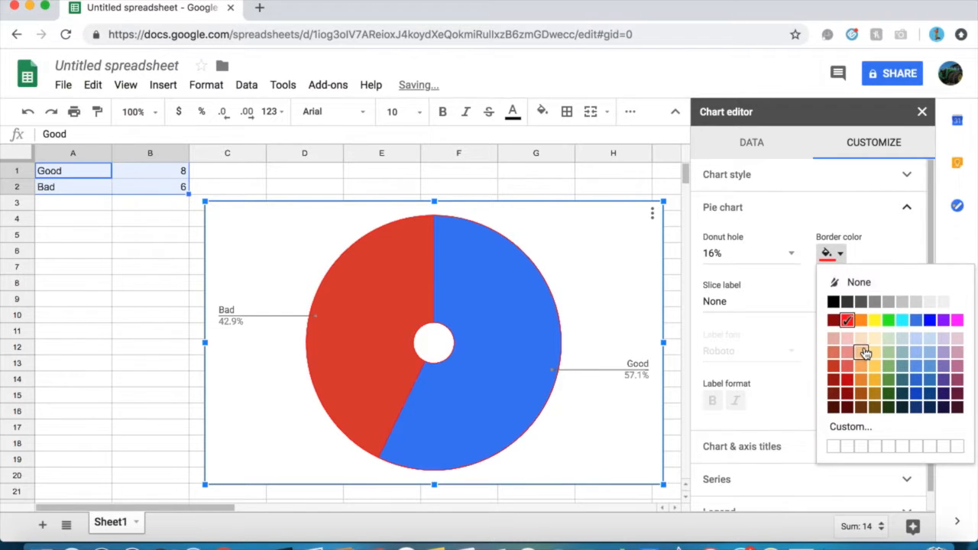
pyautogui.click(900, 303)
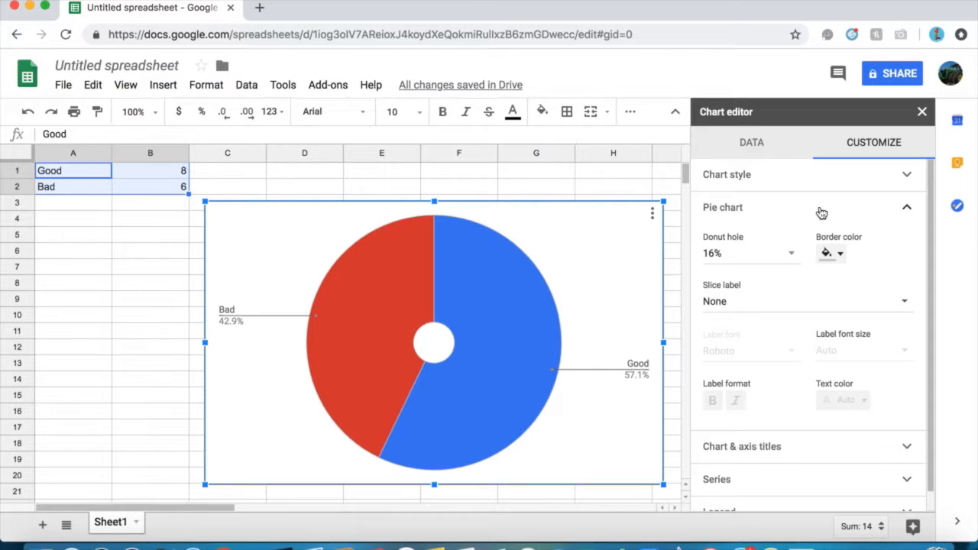
# Try Label, None and Value as the slice label option for the pie chart
pyautogui.click(757, 301)
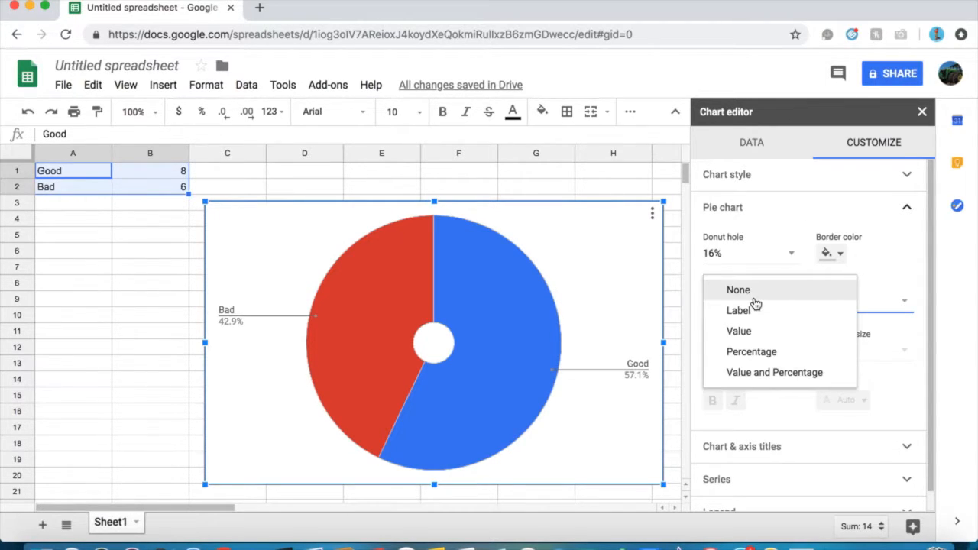
pyautogui.click(775, 319)
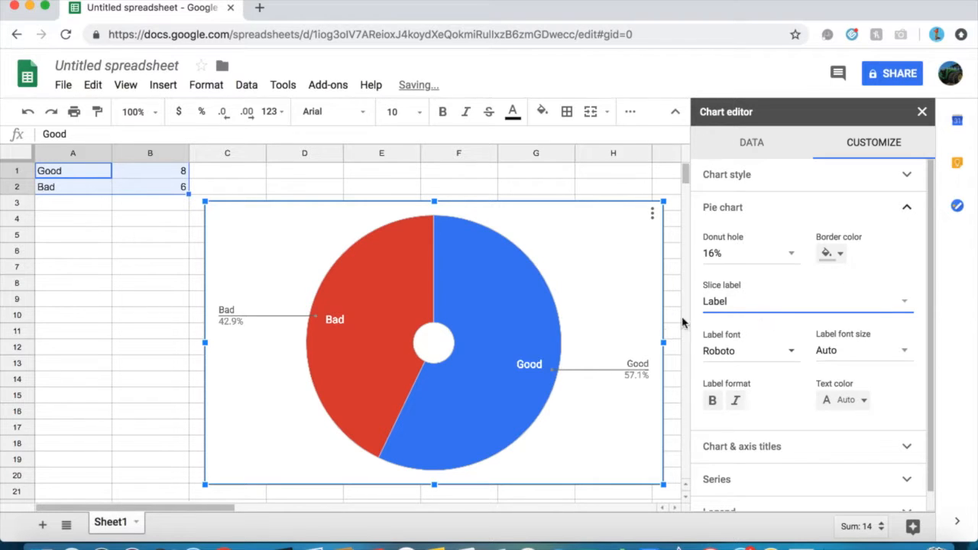
pyautogui.click(767, 306)
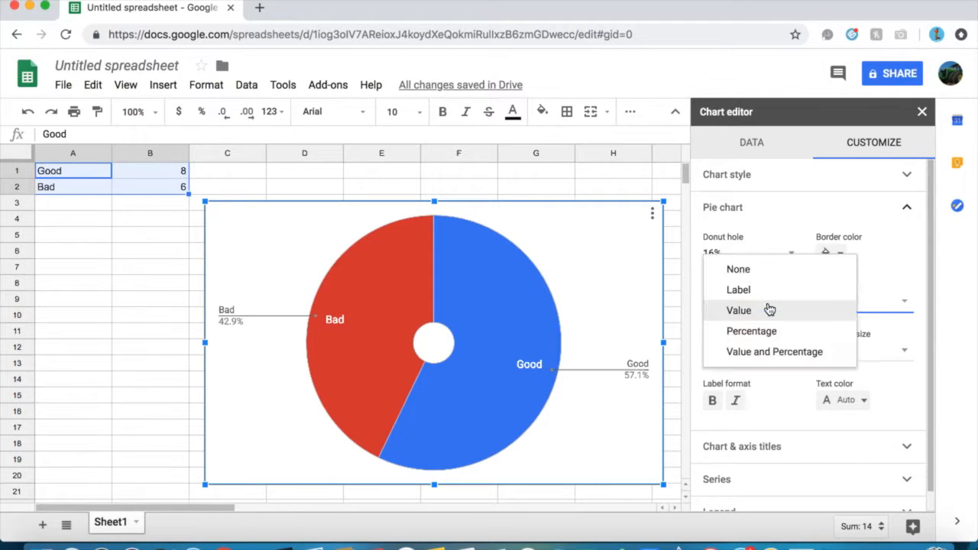
pyautogui.click(767, 268)
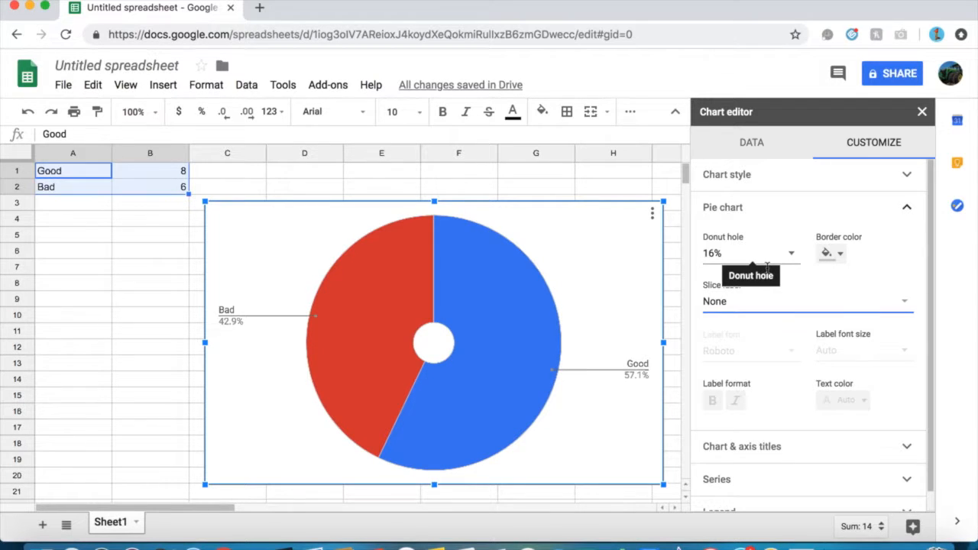
pyautogui.click(766, 264)
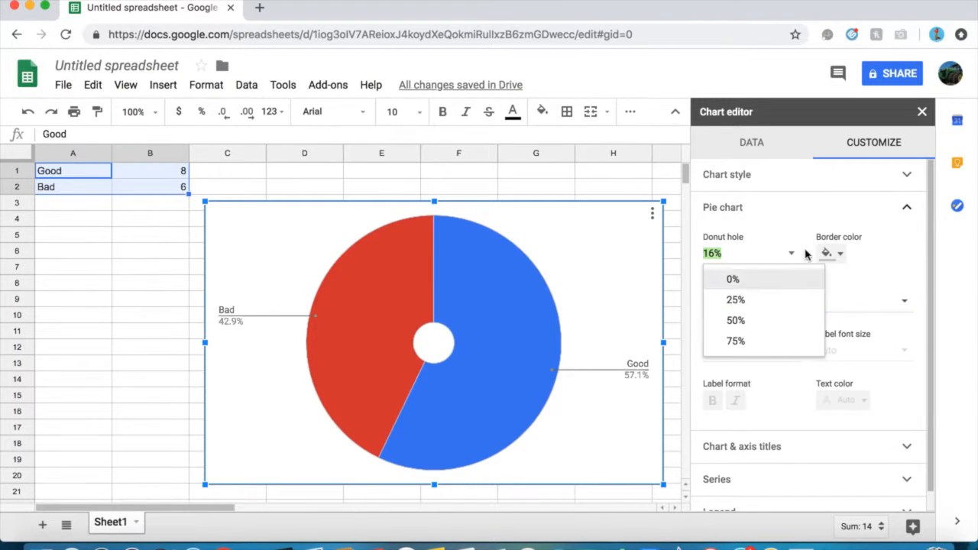
pyautogui.click(880, 298)
pyautogui.click(821, 311)
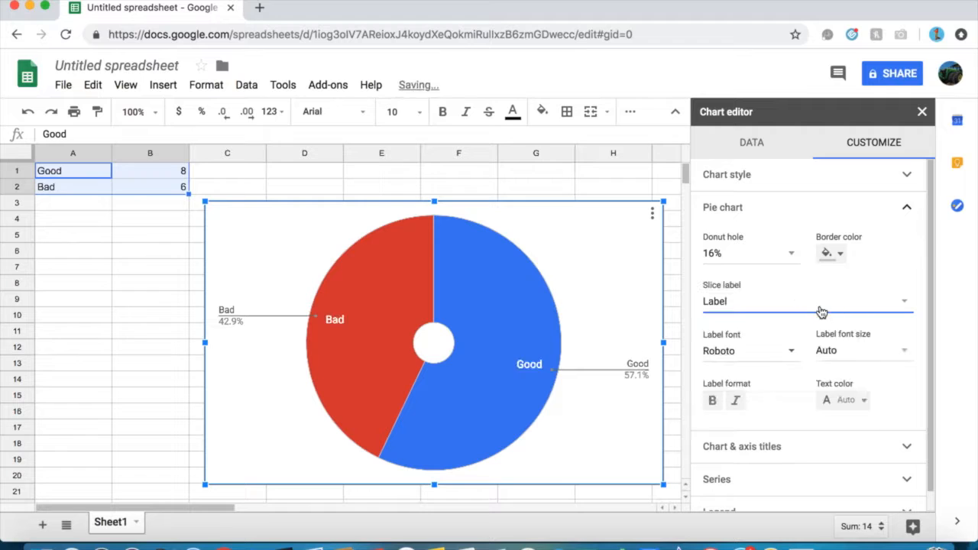
pyautogui.click(820, 311)
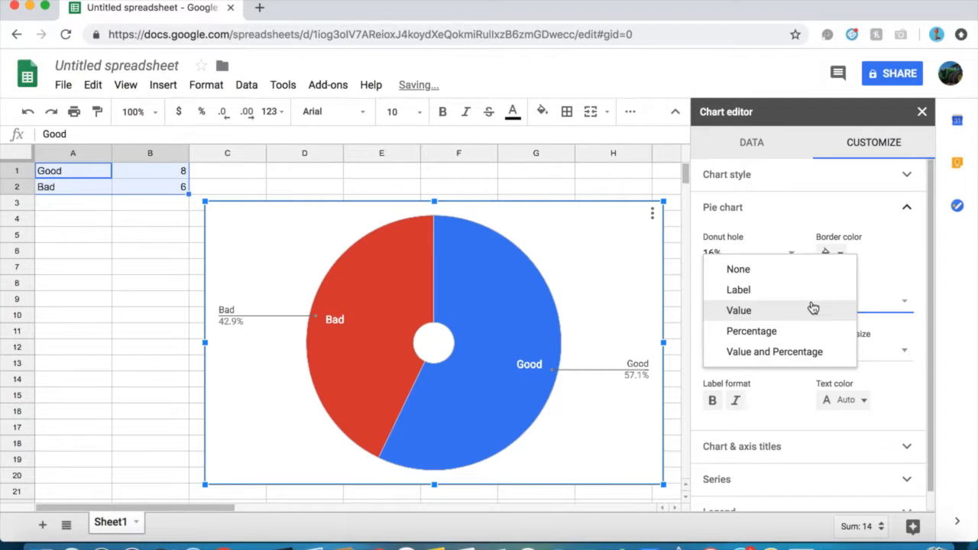
pyautogui.click(804, 310)
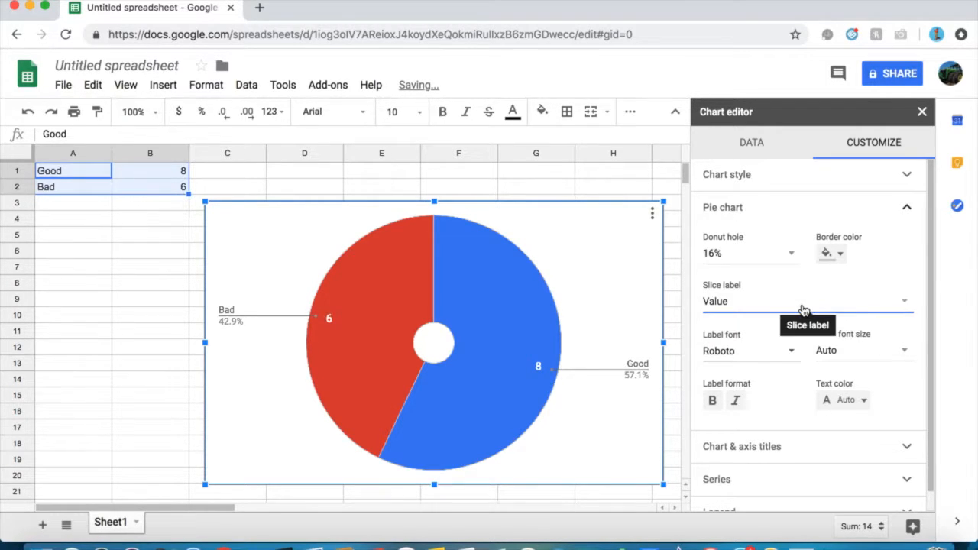
# Set the pie chart's slice label to Value and Percentage
pyautogui.click(804, 309)
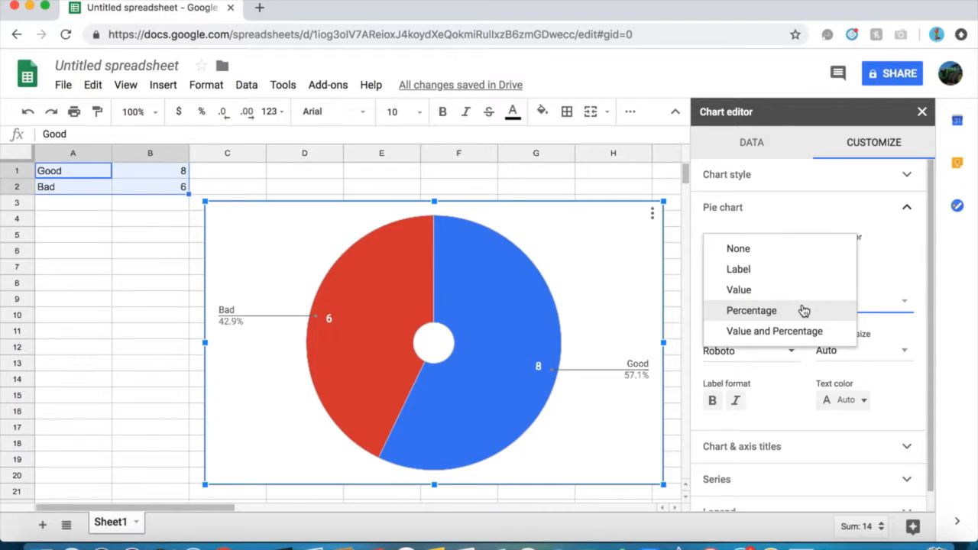
pyautogui.click(803, 333)
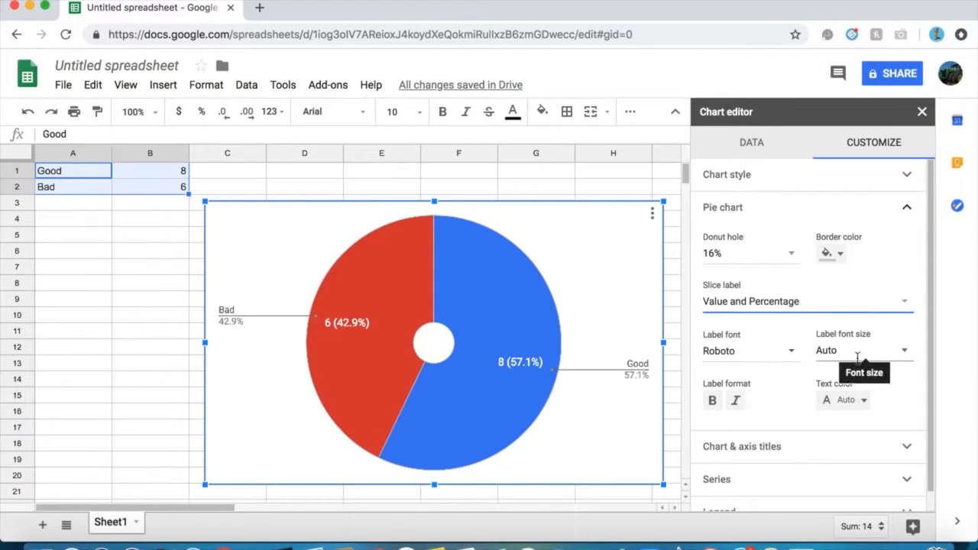
# Try the preset label font sizes 36, 16, 10 and Auto, and 36 again, on the slice labels
pyautogui.click(914, 356)
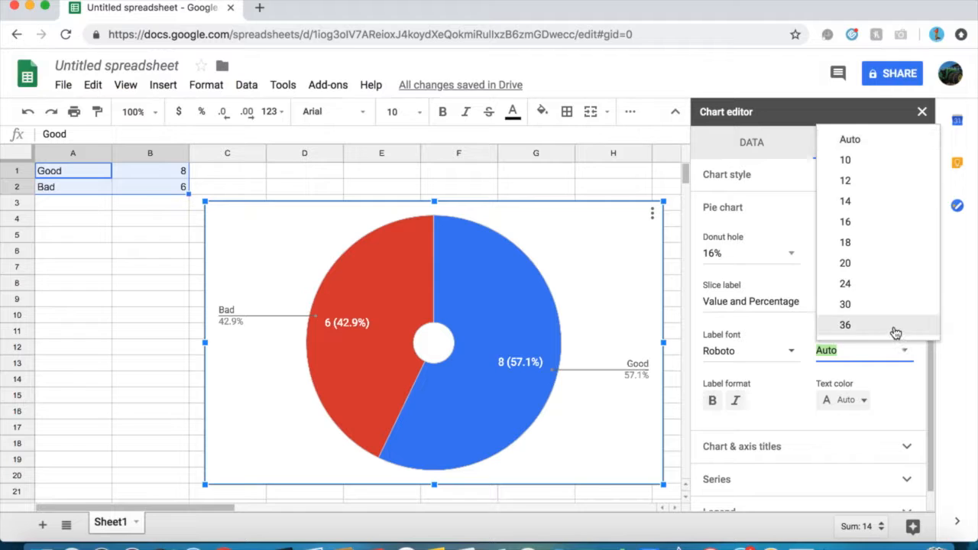
pyautogui.click(889, 330)
pyautogui.click(909, 357)
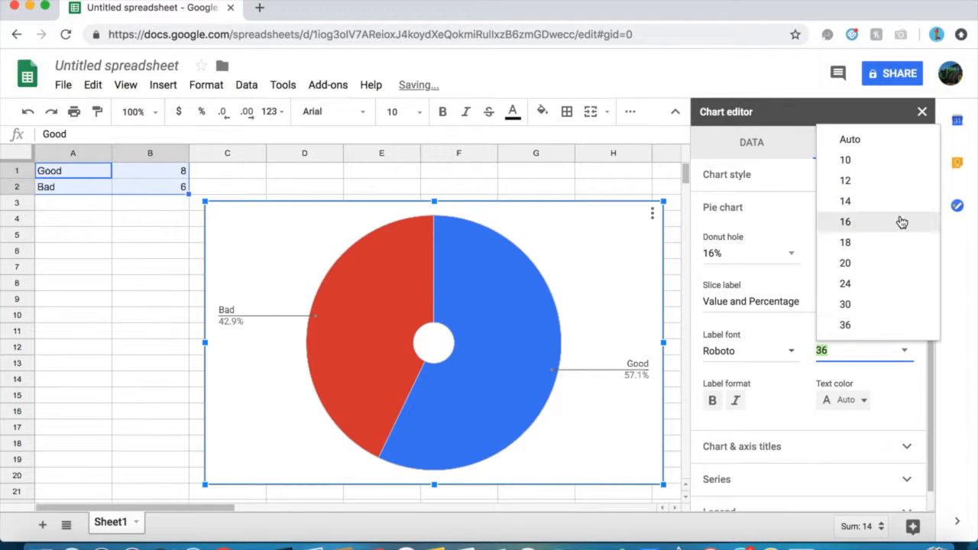
pyautogui.click(900, 221)
pyautogui.click(899, 353)
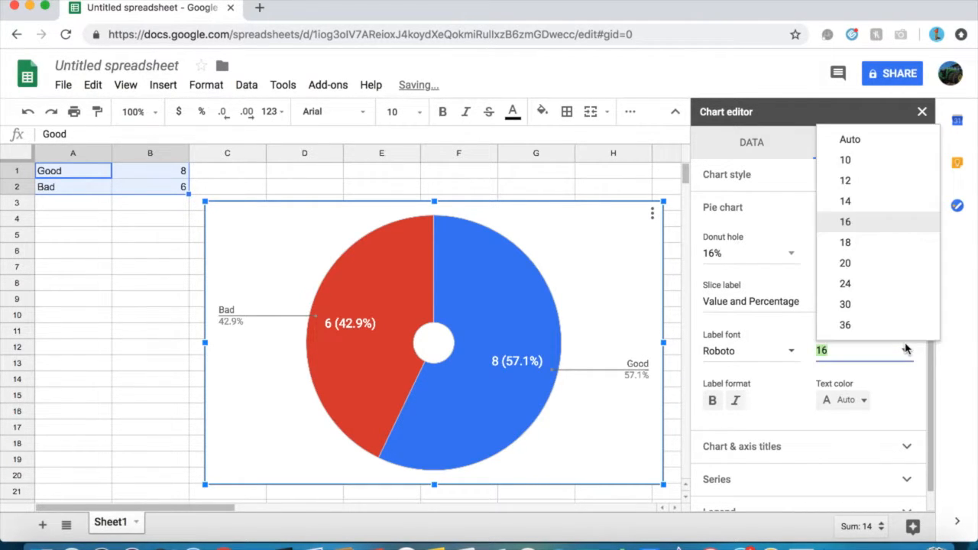
pyautogui.click(882, 162)
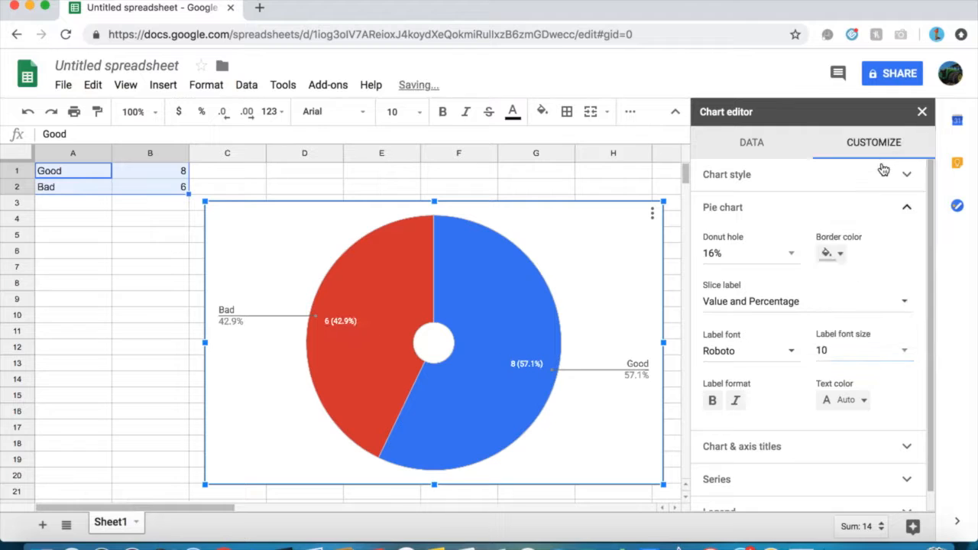
pyautogui.click(904, 350)
pyautogui.click(871, 137)
pyautogui.click(905, 353)
pyautogui.click(890, 327)
# Try a custom label font size of 100 on the slice labels and set it back to Auto
pyautogui.click(904, 353)
pyautogui.click(905, 353)
pyautogui.click(905, 354)
pyautogui.click(866, 357)
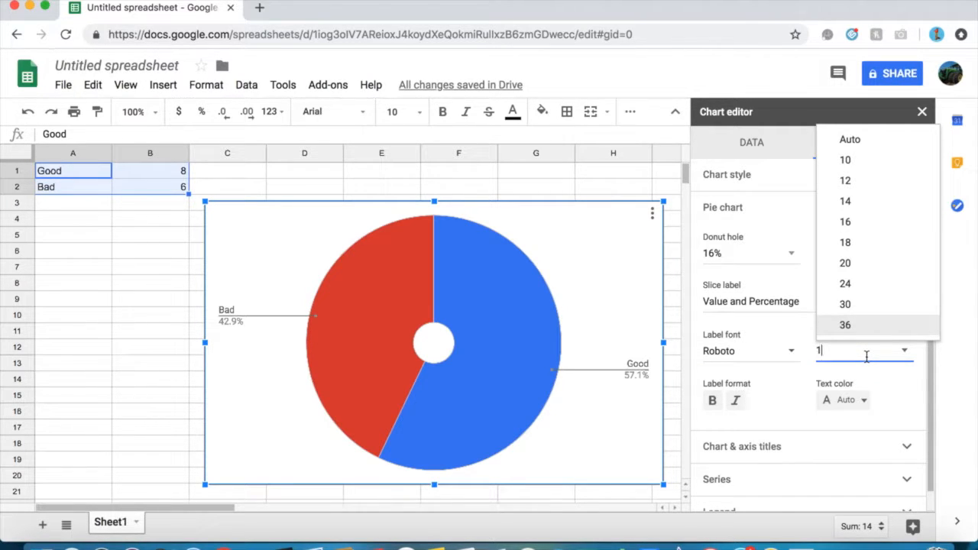
pyautogui.press('Return')
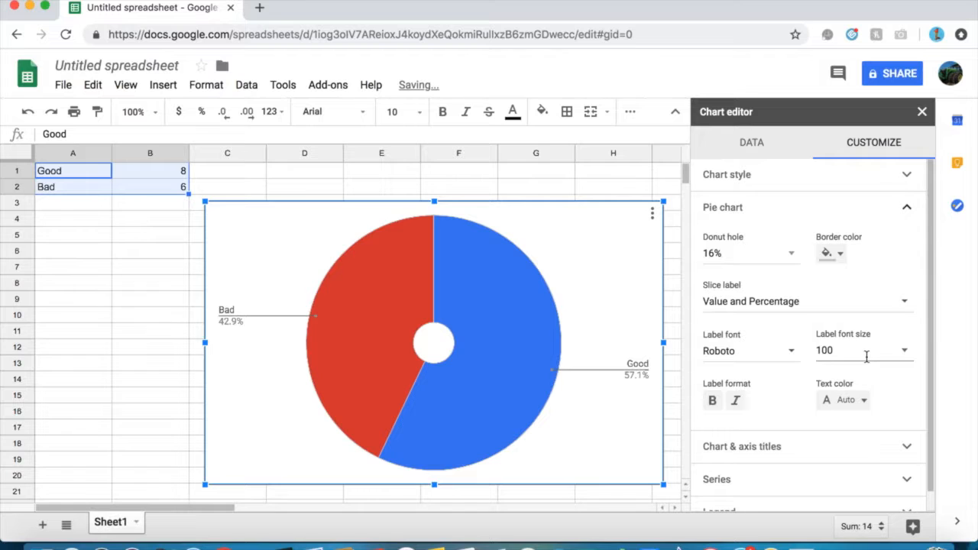
pyautogui.click(867, 357)
pyautogui.press('BackSpace')
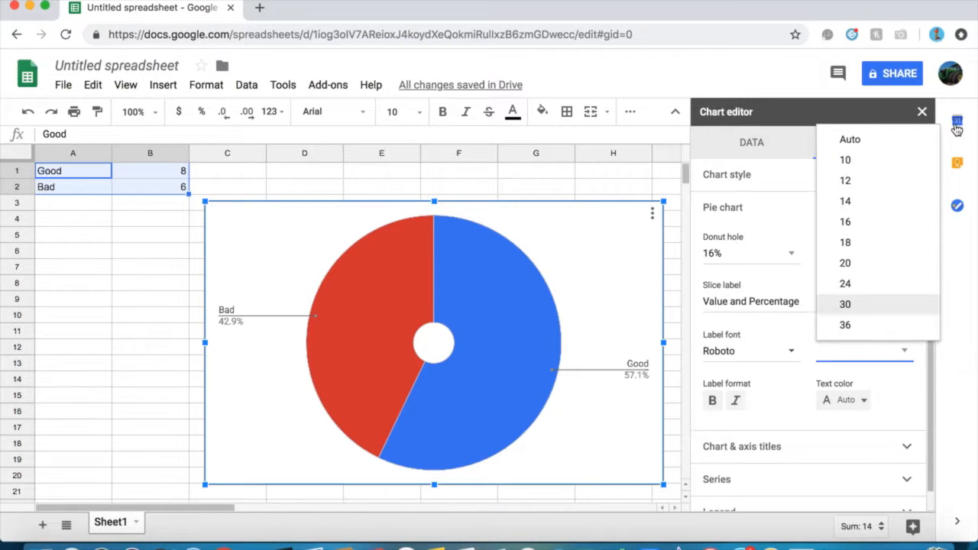
pyautogui.click(879, 140)
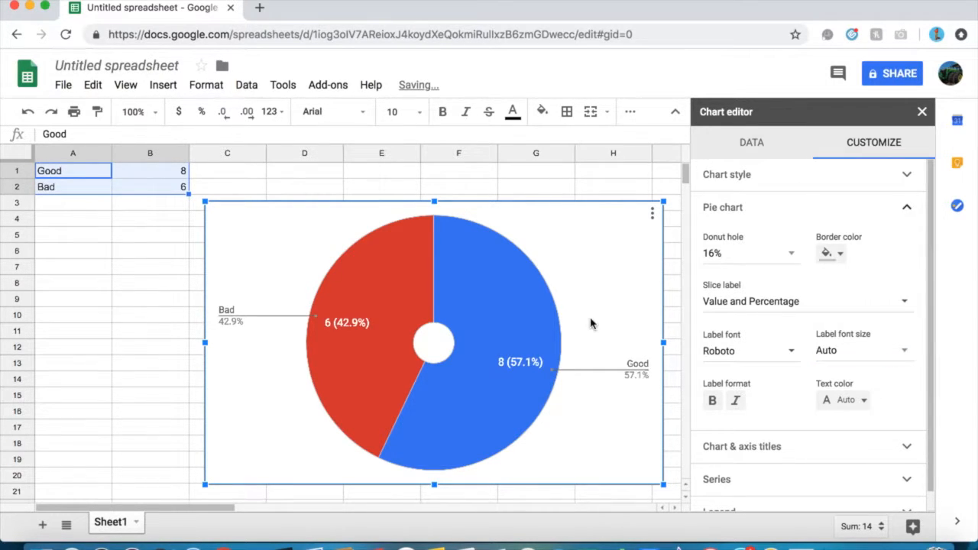
# Make the slice labels bold, and try italic on them before turning it off again
pyautogui.click(714, 399)
pyautogui.click(715, 398)
pyautogui.click(715, 398)
pyautogui.click(715, 398)
pyautogui.click(715, 398)
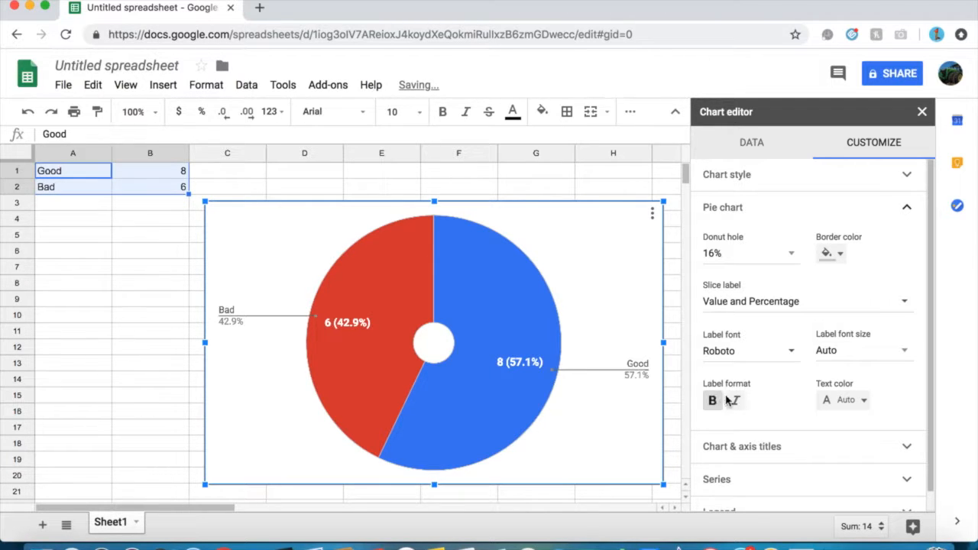
pyautogui.click(739, 401)
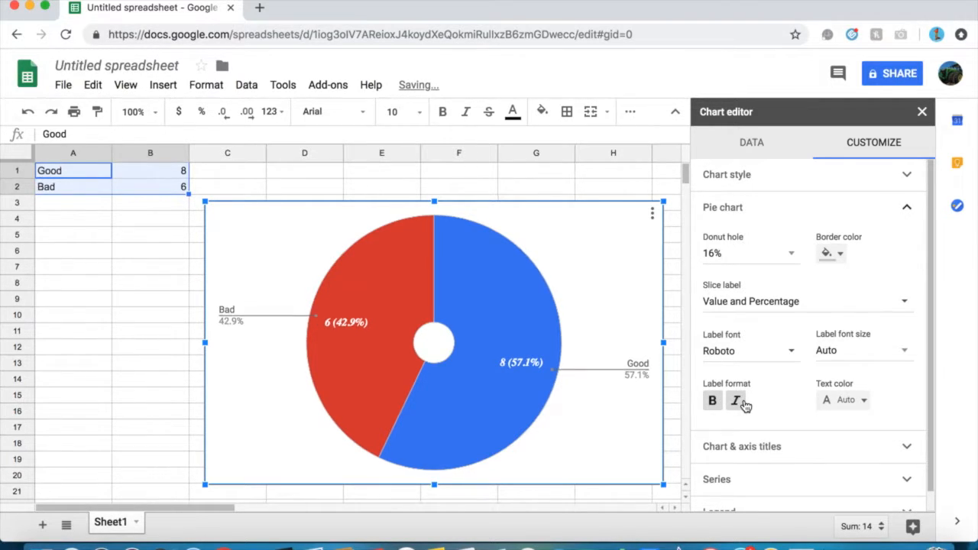
pyautogui.click(742, 403)
# Apply the custom pink color #ffa5ef to the slice label text
pyautogui.click(826, 398)
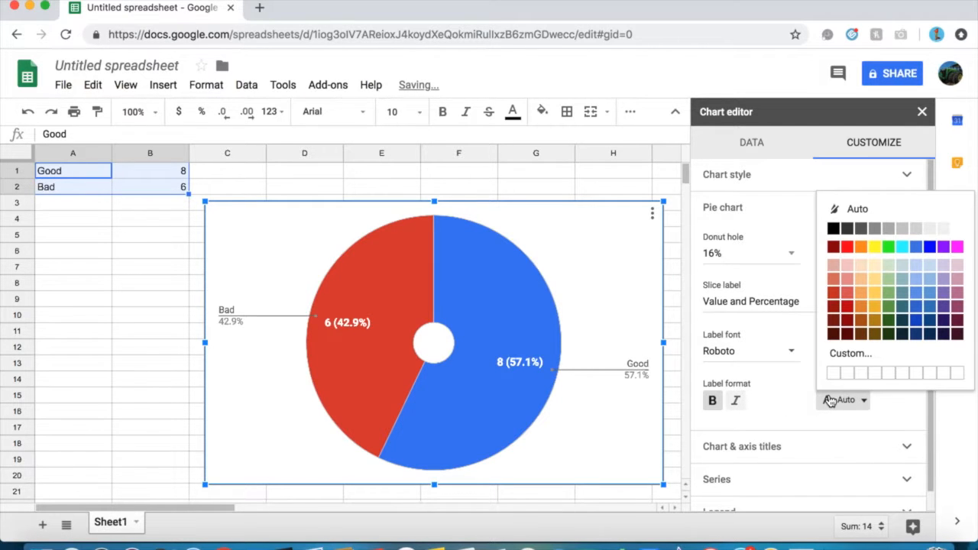
pyautogui.click(866, 353)
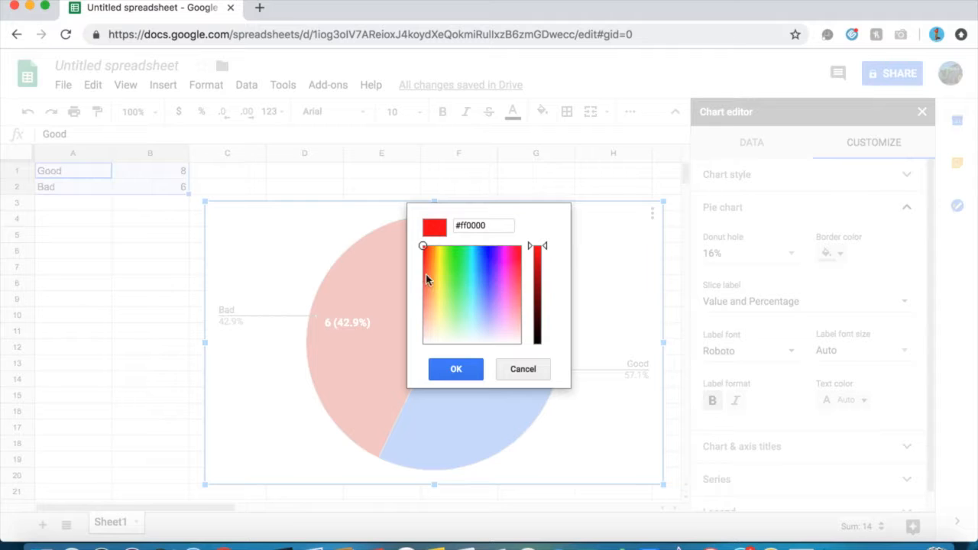
pyautogui.moveTo(429, 280); pyautogui.dragTo(508, 313)
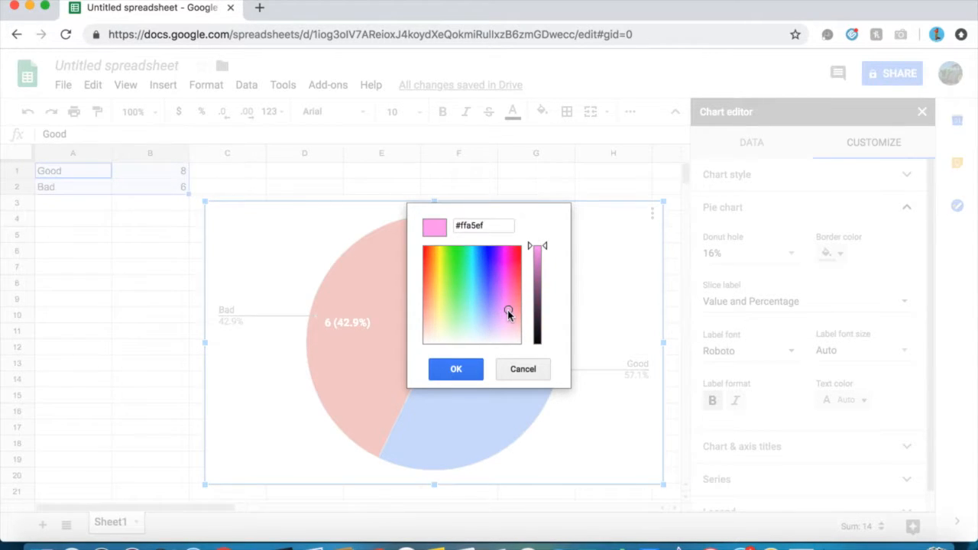
pyautogui.click(455, 369)
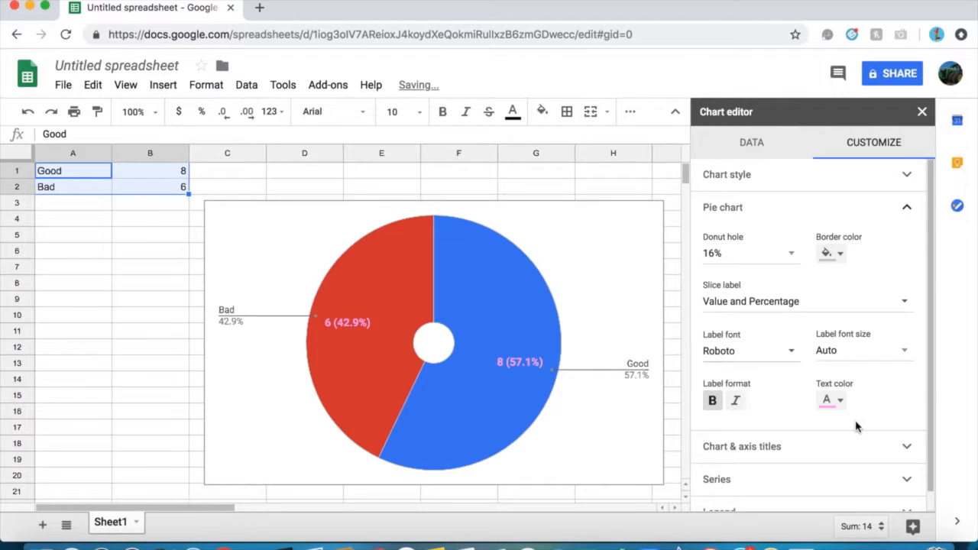
# Try dark orange, red and green as the slice label text color, and reset it to Auto
pyautogui.click(834, 400)
pyautogui.click(862, 330)
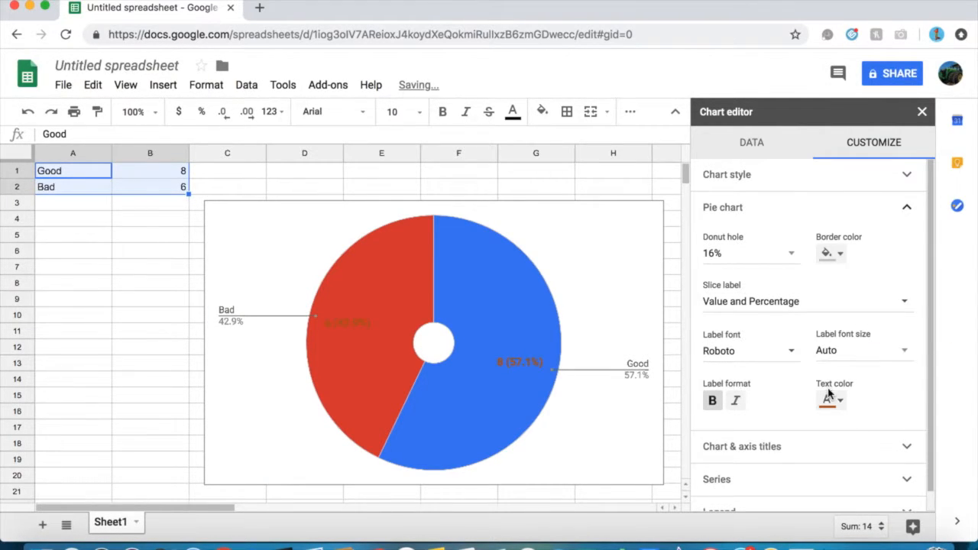
pyautogui.click(833, 399)
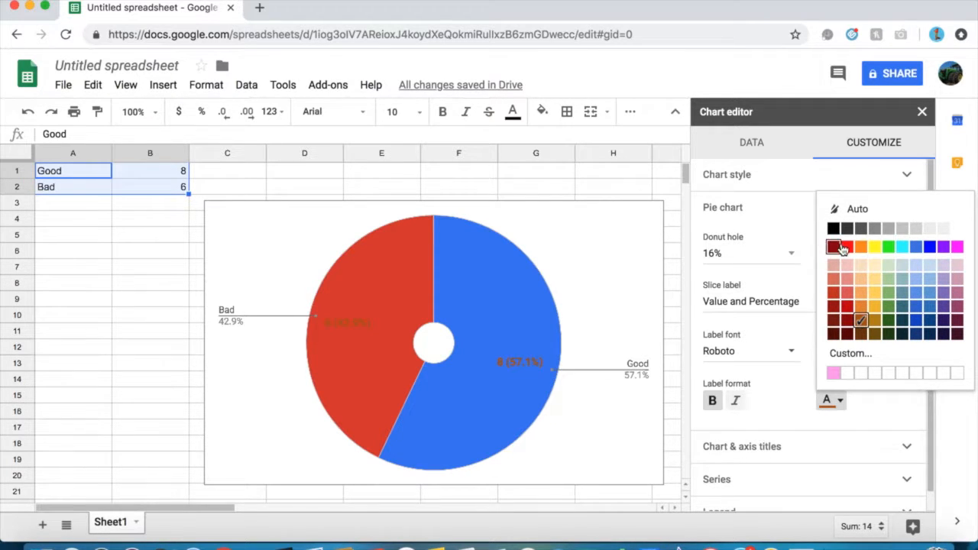
pyautogui.click(846, 246)
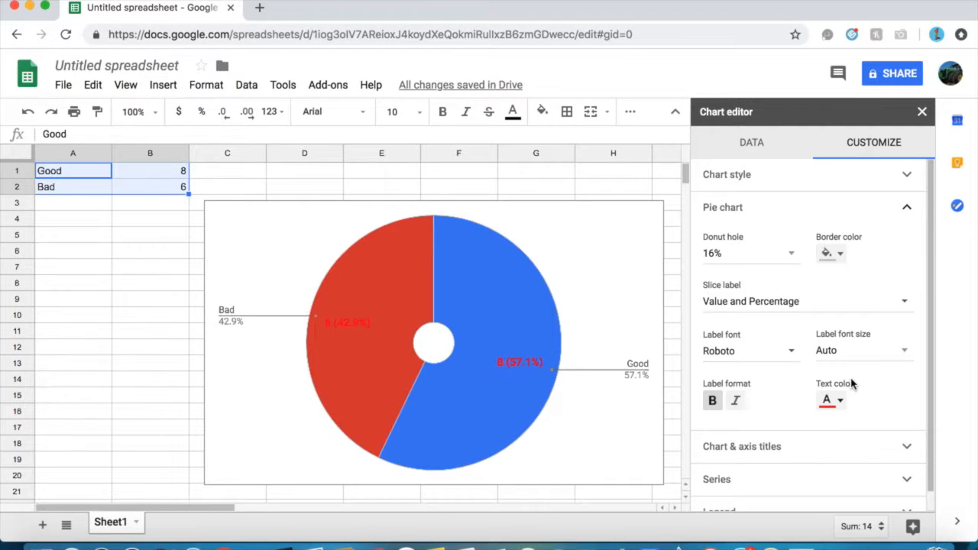
pyautogui.click(843, 405)
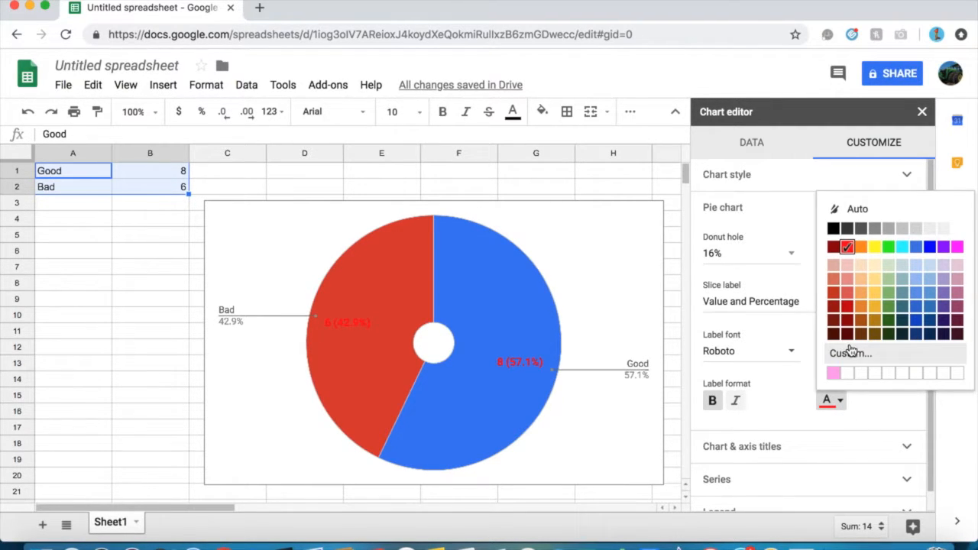
pyautogui.click(889, 247)
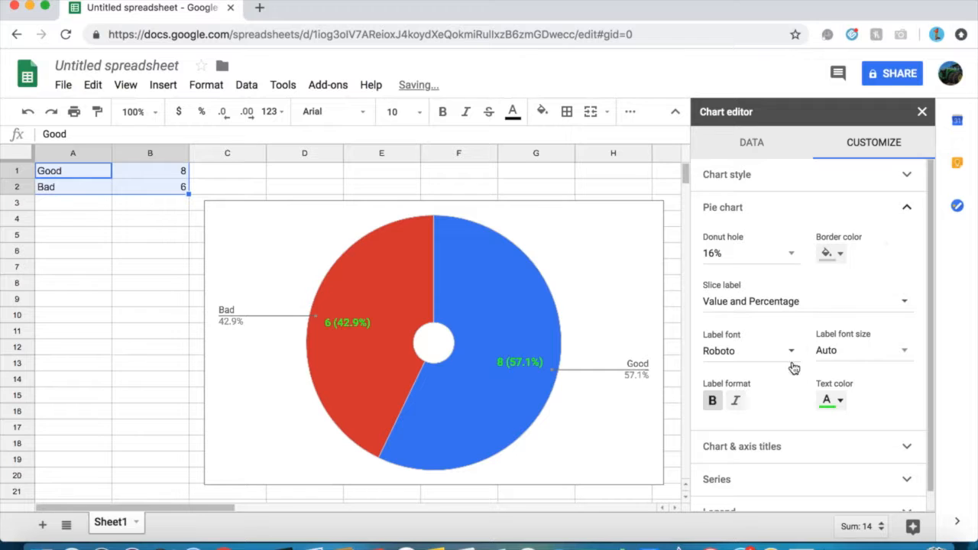
pyautogui.click(832, 398)
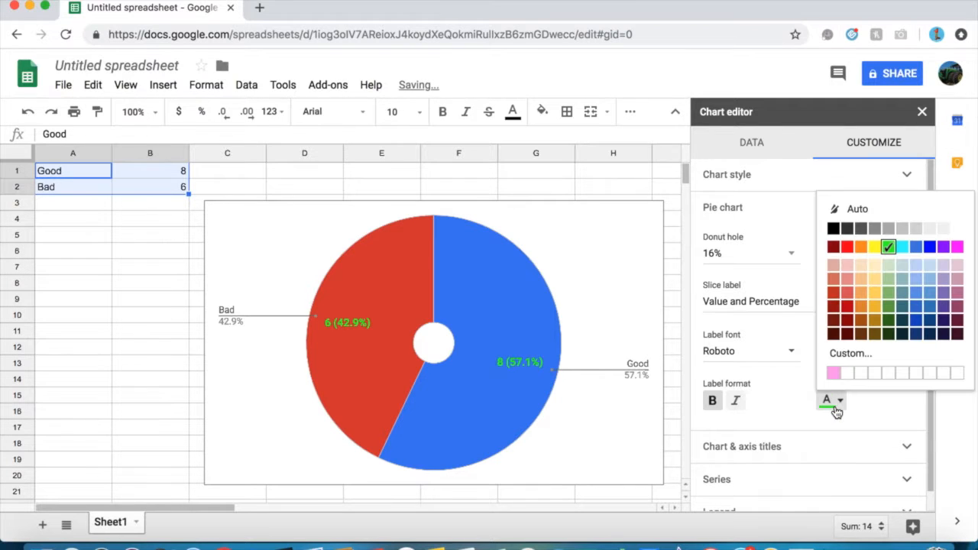
pyautogui.click(915, 216)
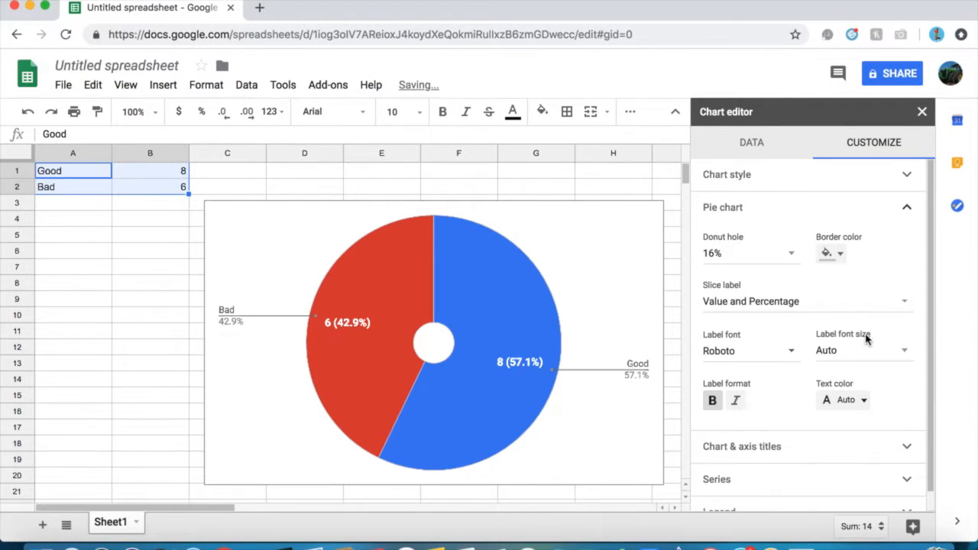
# Add the chart title "Good vs. Bad" to the pie chart
pyautogui.scroll(-1, 864, 334)
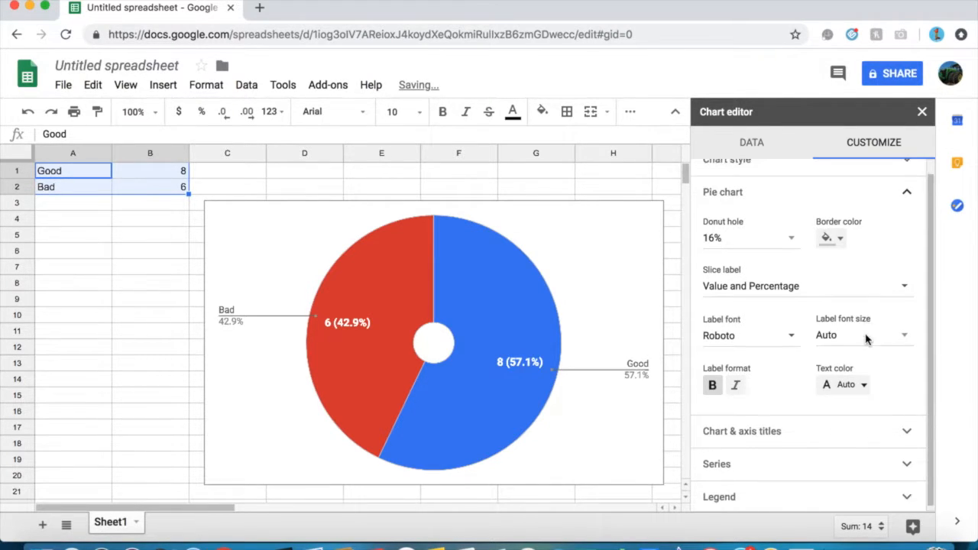
pyautogui.click(815, 429)
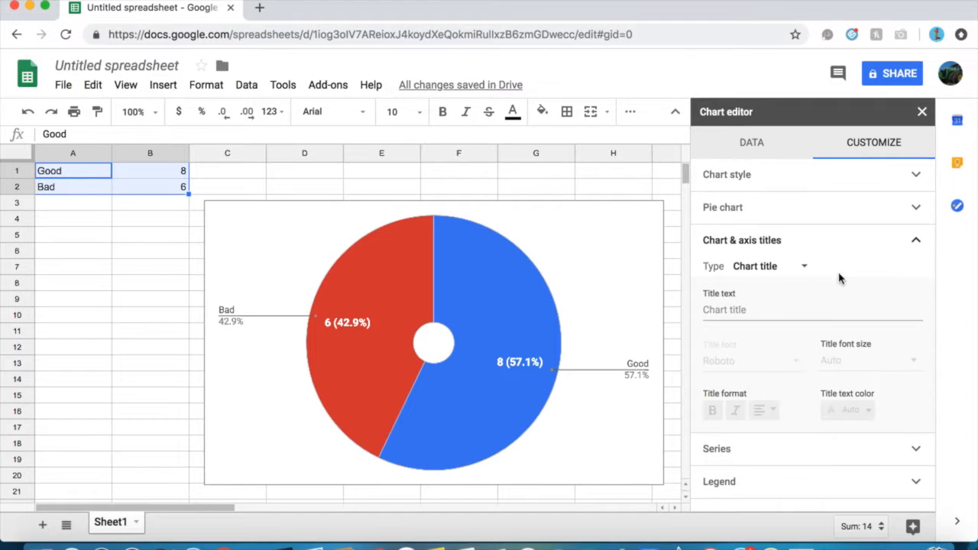
pyautogui.click(796, 309)
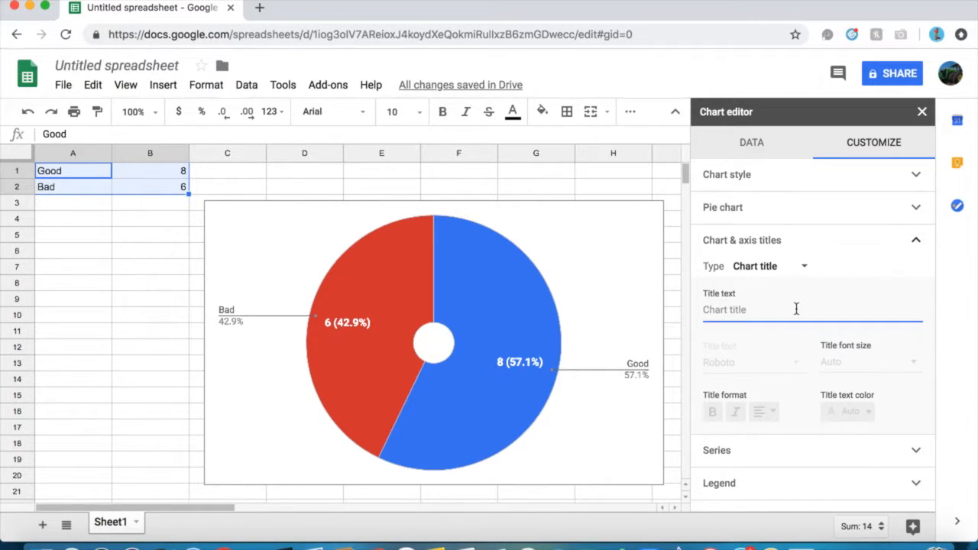
pyautogui.write('G')
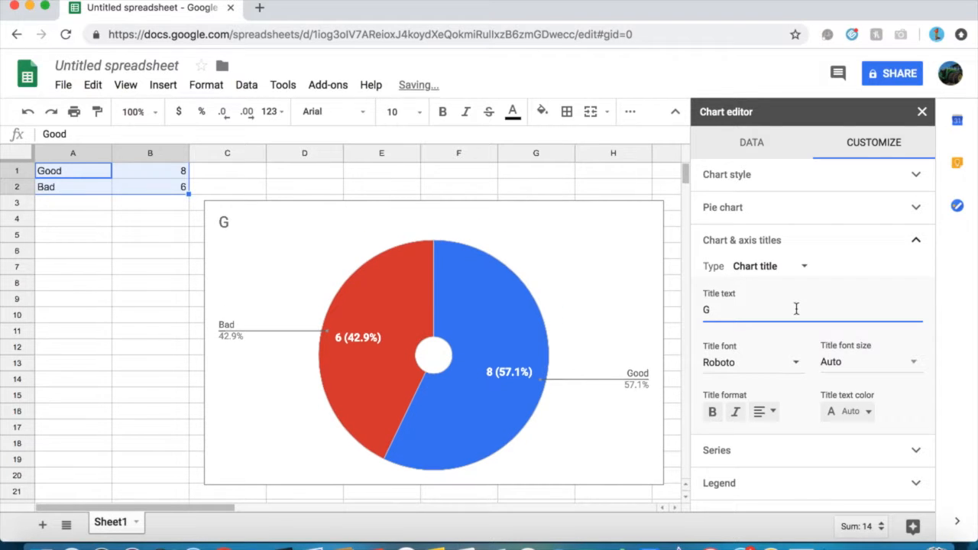
pyautogui.write('ood vs. Bad')
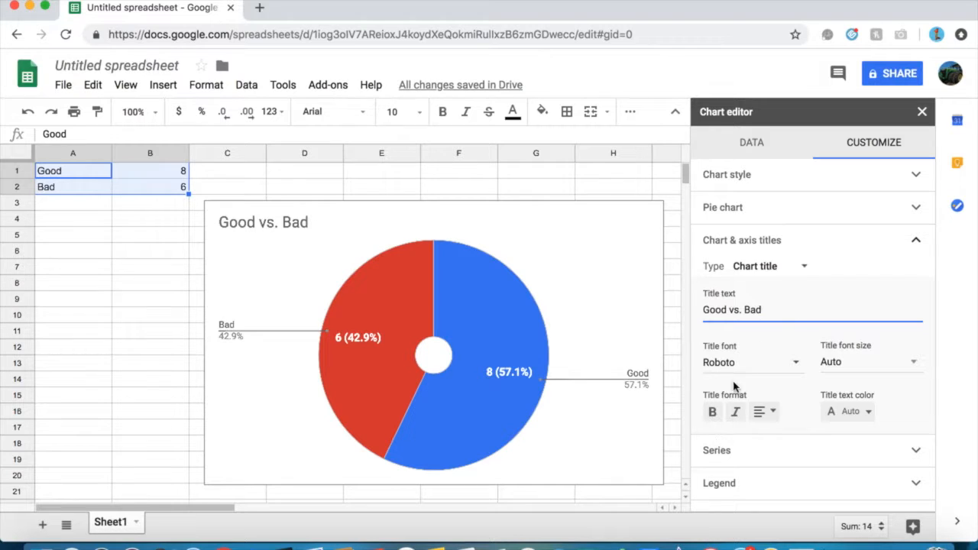
# Set the chart title's font to Courier New and its font size to 36
pyautogui.click(748, 364)
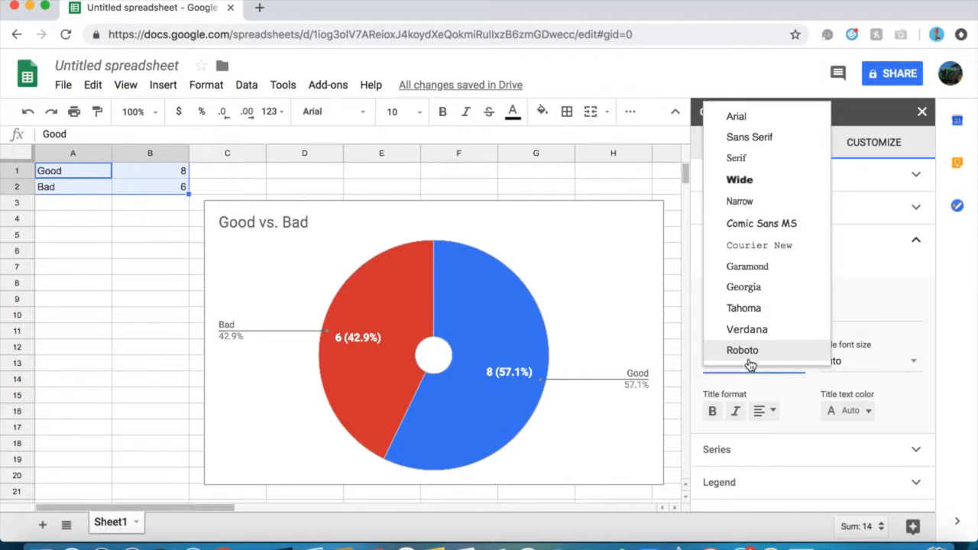
pyautogui.click(760, 245)
pyautogui.click(852, 365)
pyautogui.click(846, 332)
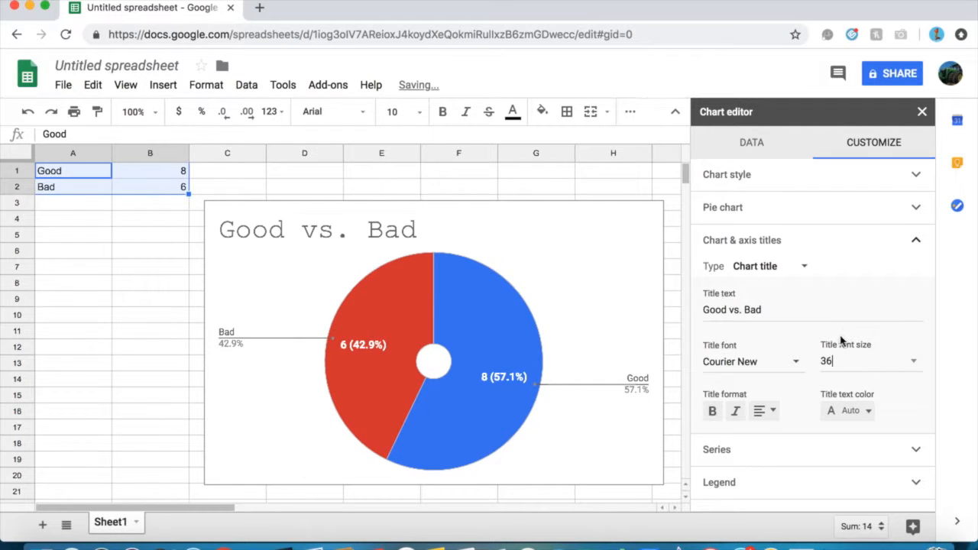
# Make the chart title bold and italic, and center it after trying right alignment
pyautogui.click(713, 412)
pyautogui.click(736, 411)
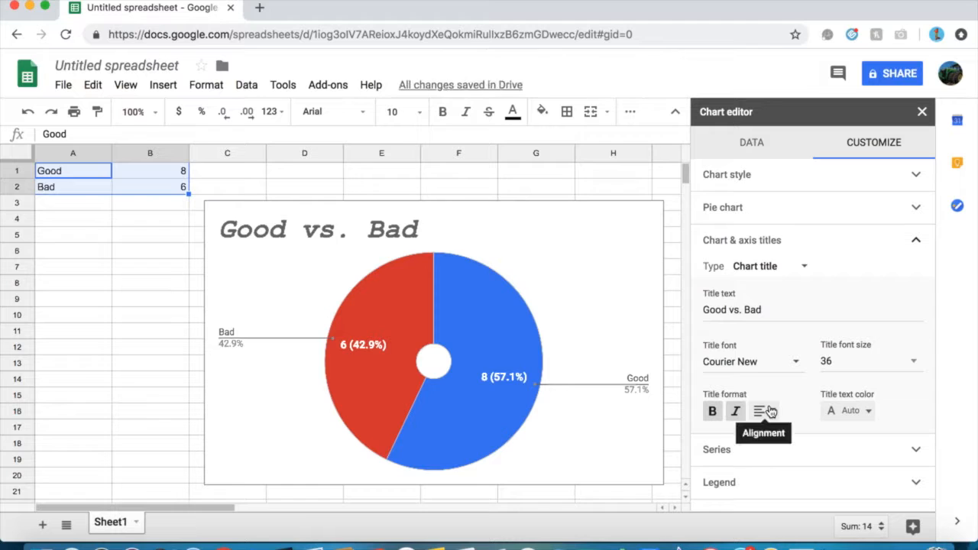
pyautogui.click(770, 412)
pyautogui.click(803, 440)
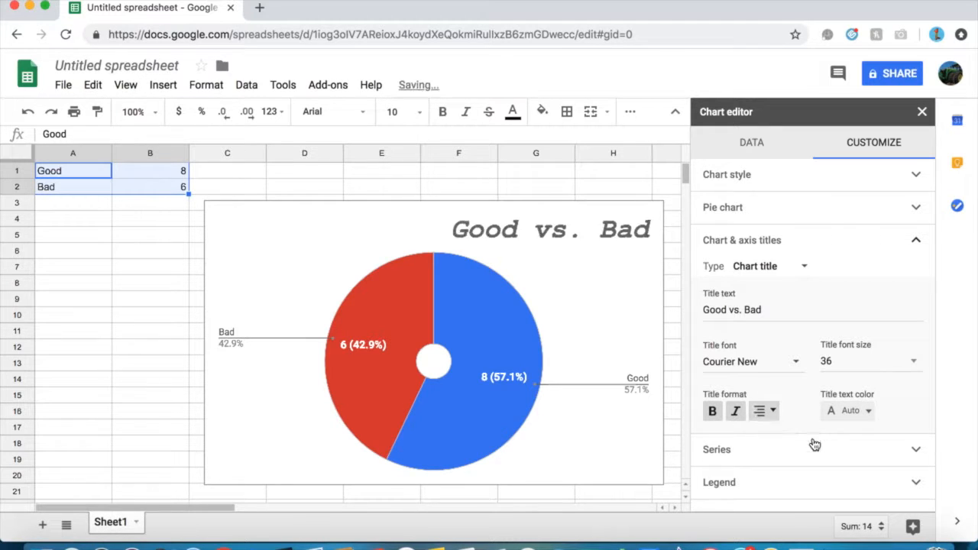
pyautogui.click(769, 416)
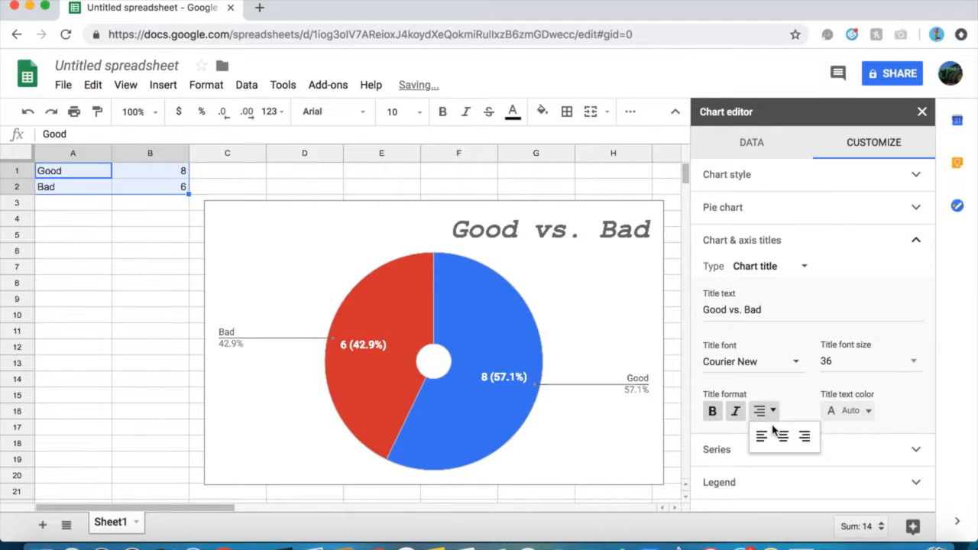
pyautogui.click(779, 438)
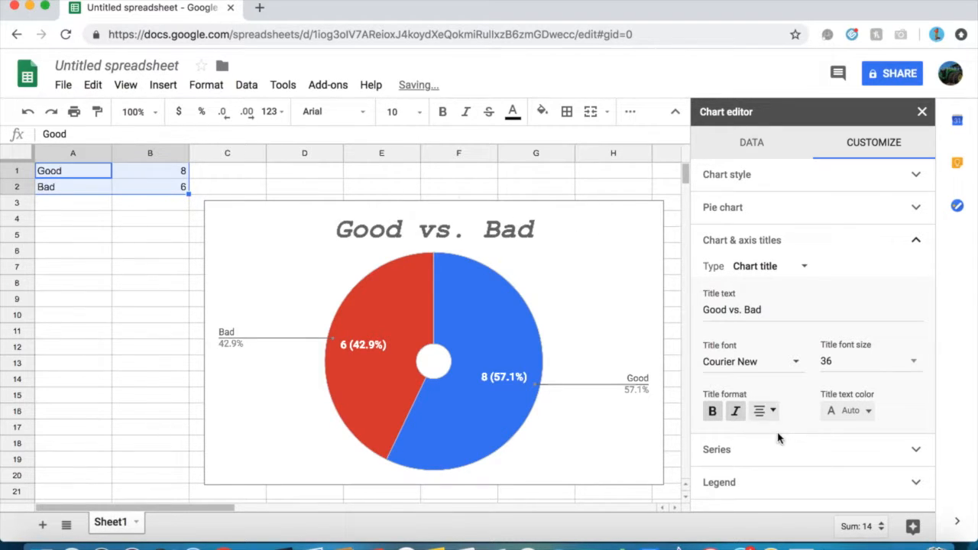
# Try light orange and cornflower blue as the chart title's text color
pyautogui.click(854, 413)
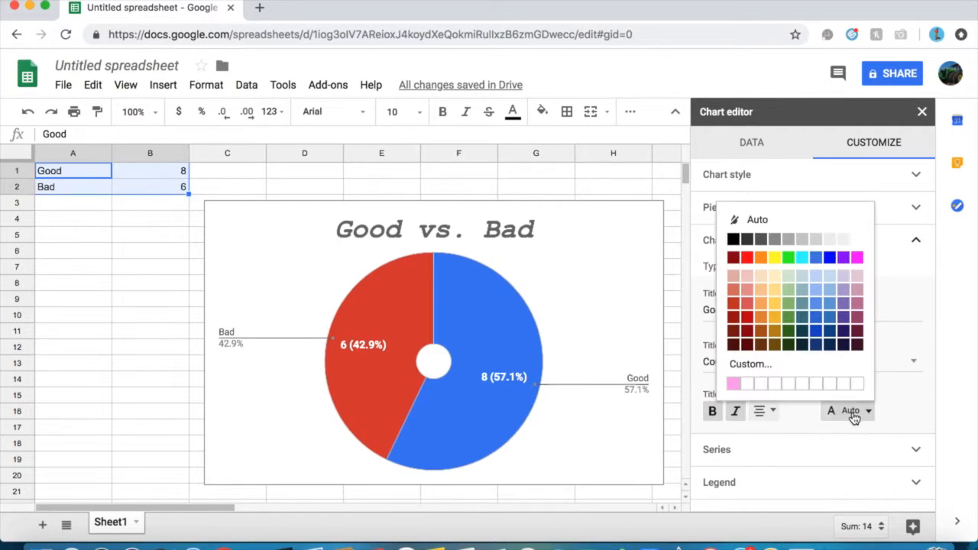
pyautogui.click(776, 349)
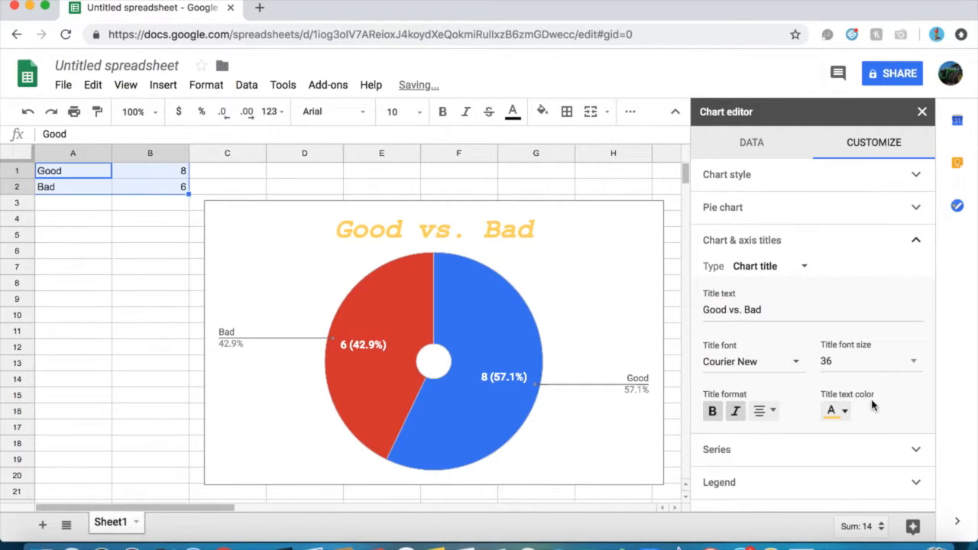
pyautogui.click(844, 411)
pyautogui.click(788, 257)
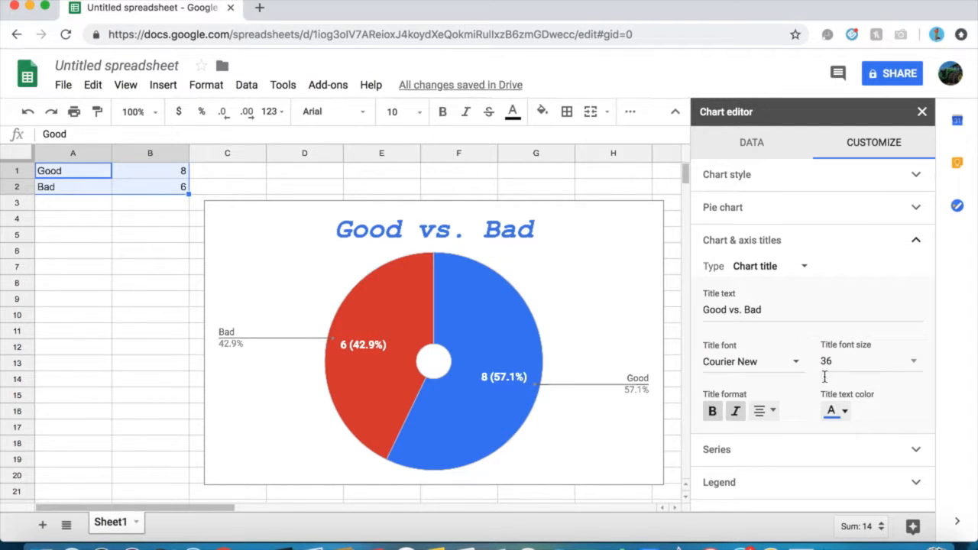
# Try to color only the word "Good" in the chart title by selecting it and applying red as the title text color
pyautogui.click(476, 244)
pyautogui.click(489, 244)
pyautogui.doubleClick(516, 232)
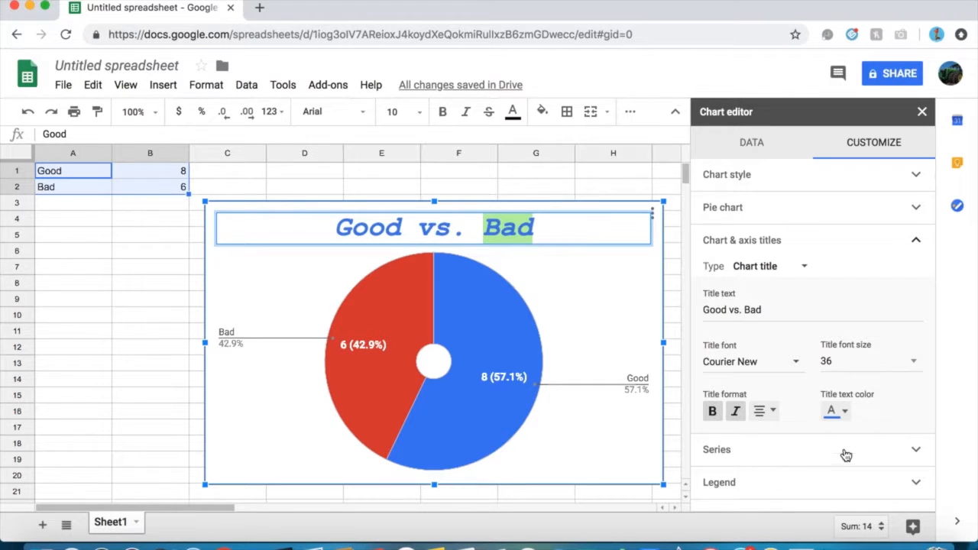
pyautogui.doubleClick(373, 232)
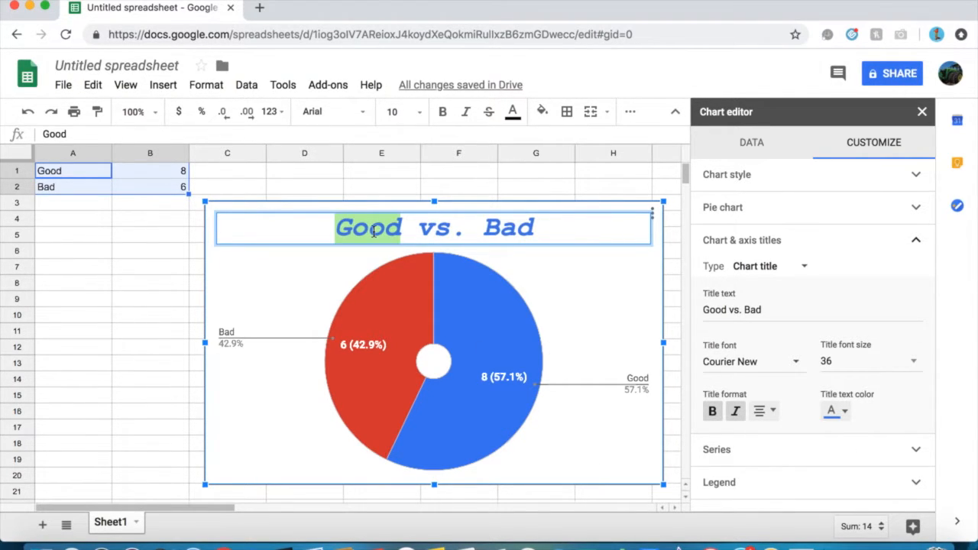
pyautogui.click(835, 410)
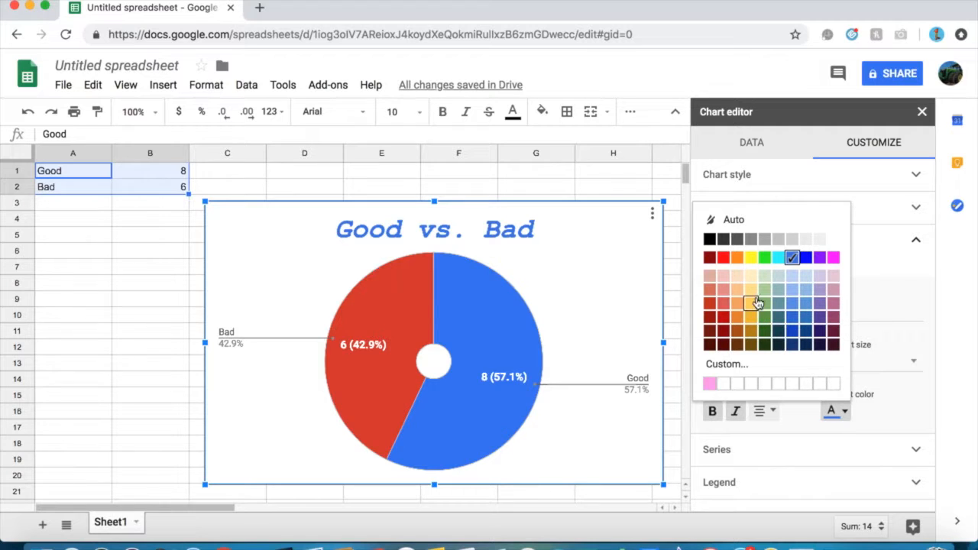
pyautogui.click(724, 257)
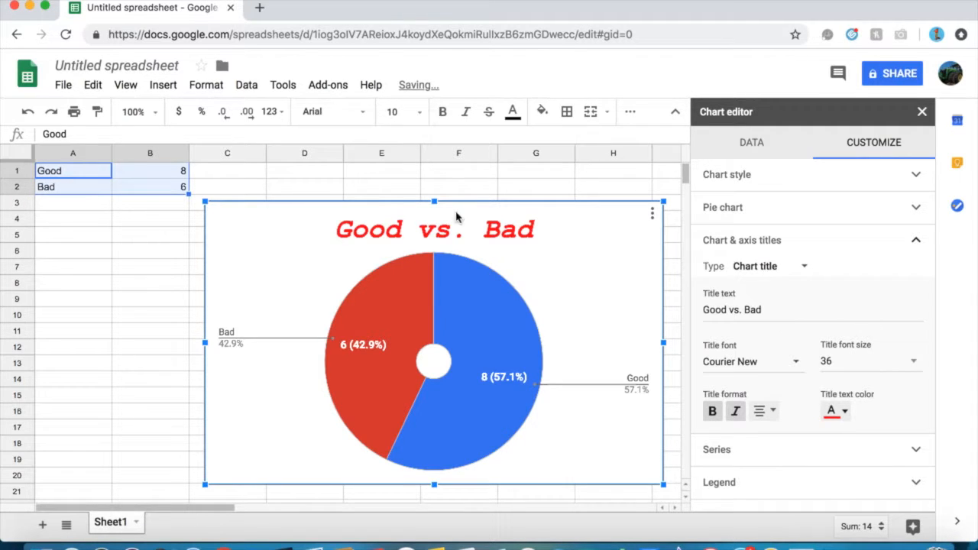
pyautogui.click(361, 240)
pyautogui.doubleClick(380, 230)
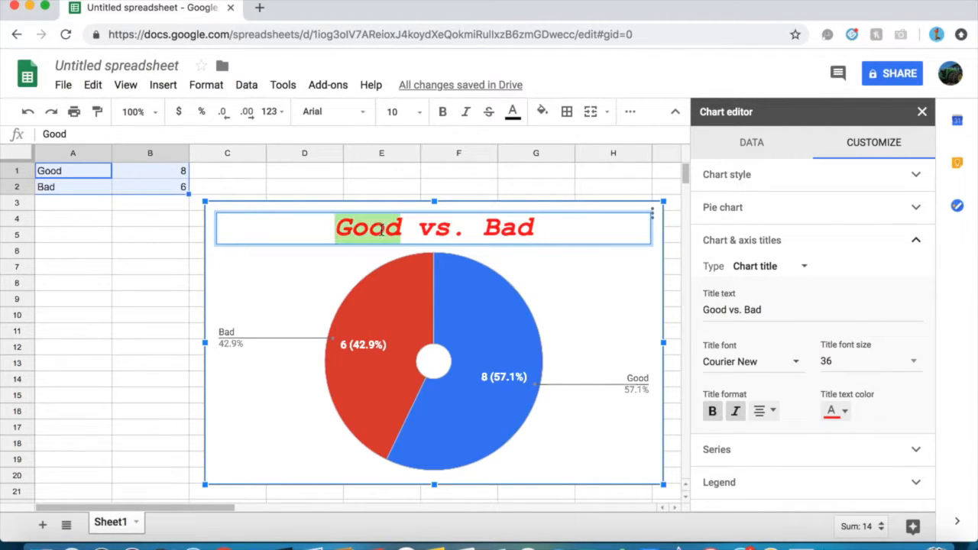
pyautogui.click(812, 410)
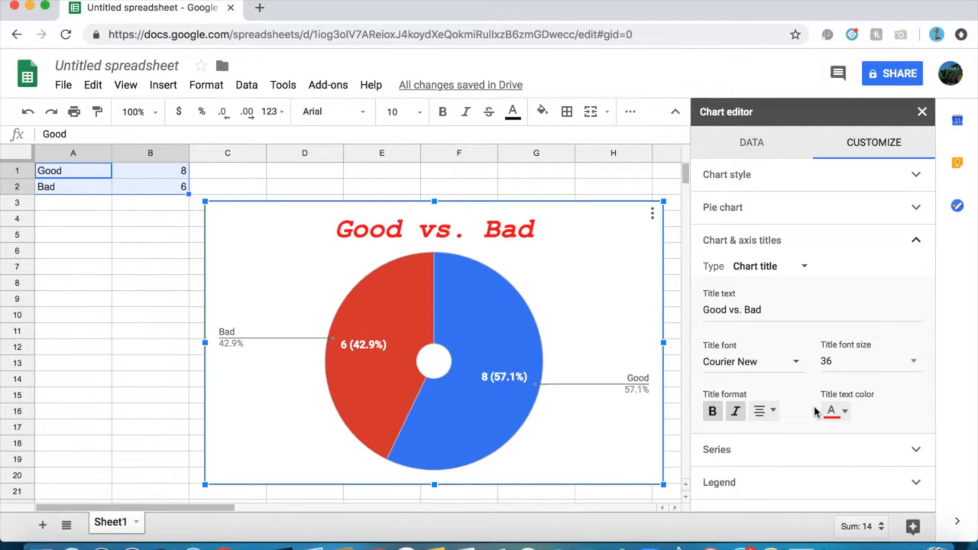
# Switch to Google Docs in a new browser tab and create a blank document
pyautogui.click(258, 7)
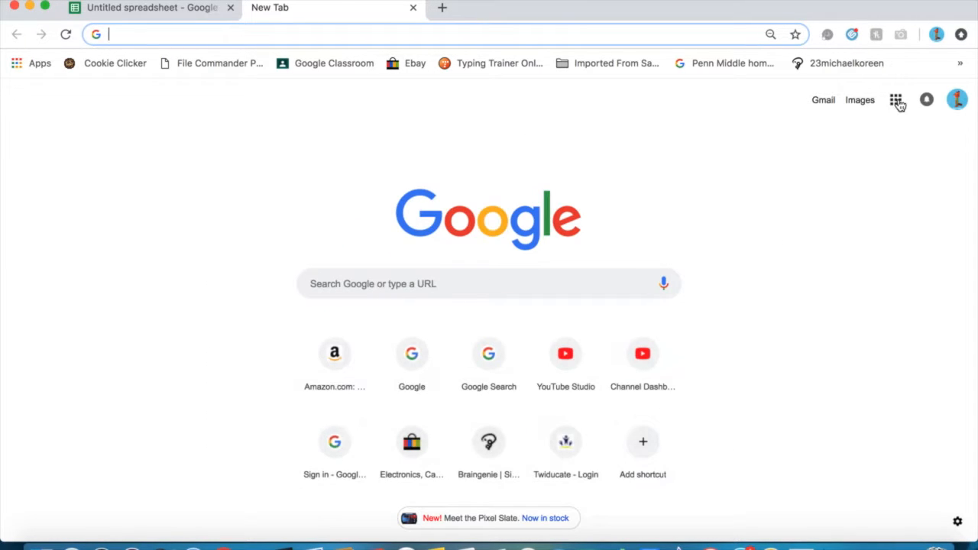
pyautogui.click(896, 102)
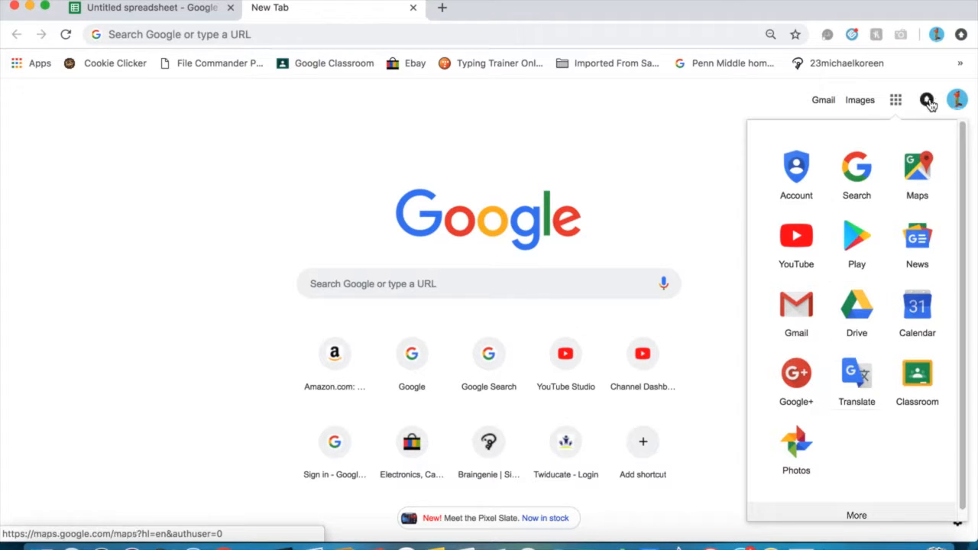
pyautogui.scroll(-3, 798, 393)
pyautogui.scroll(-2, 798, 393)
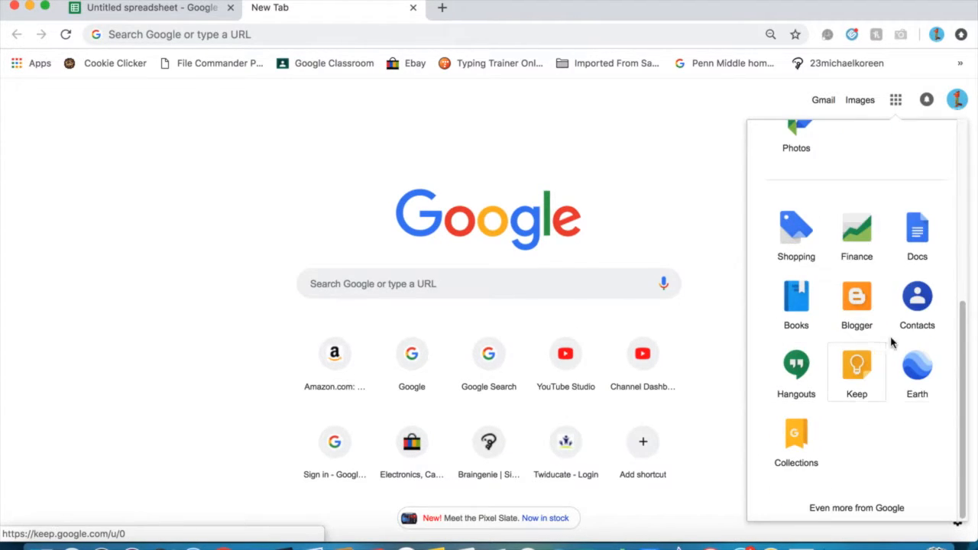
pyautogui.click(903, 254)
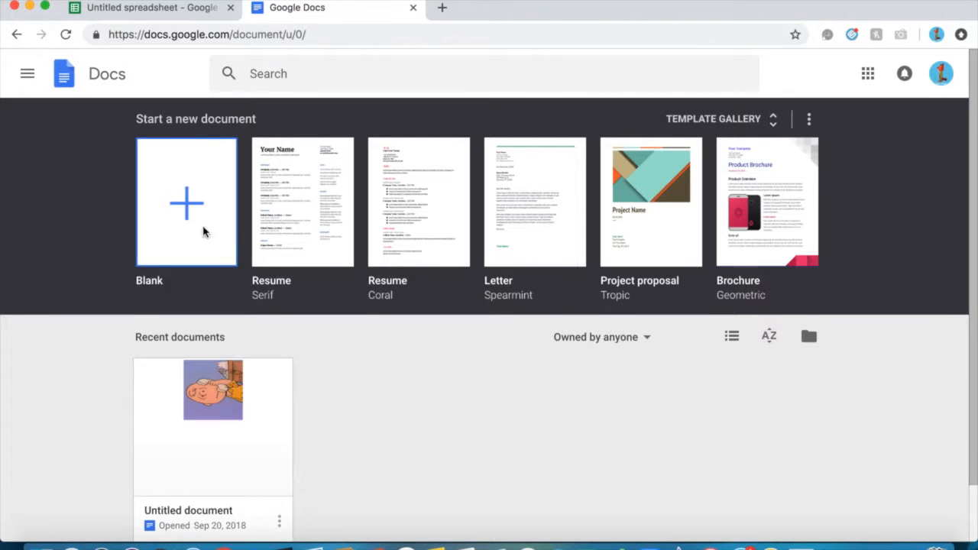
pyautogui.click(204, 231)
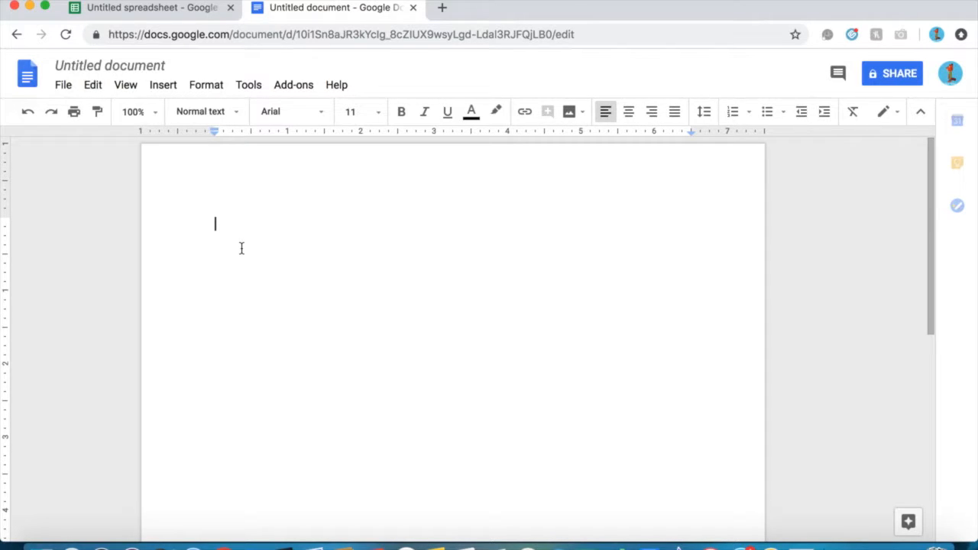
# Write "Good vs. Bad" in the document, removing the extra space before "Bad"
pyautogui.write('G')
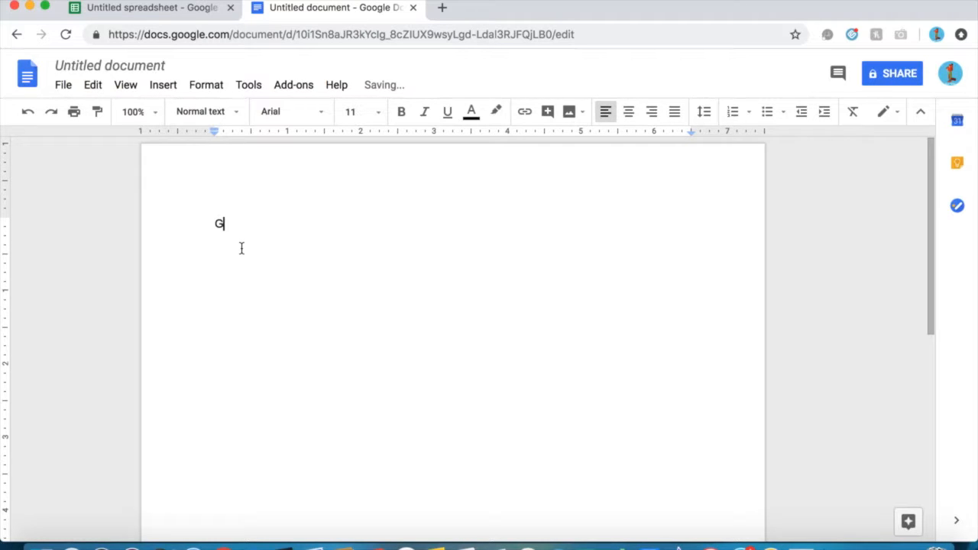
pyautogui.write('ood vs.  Bad')
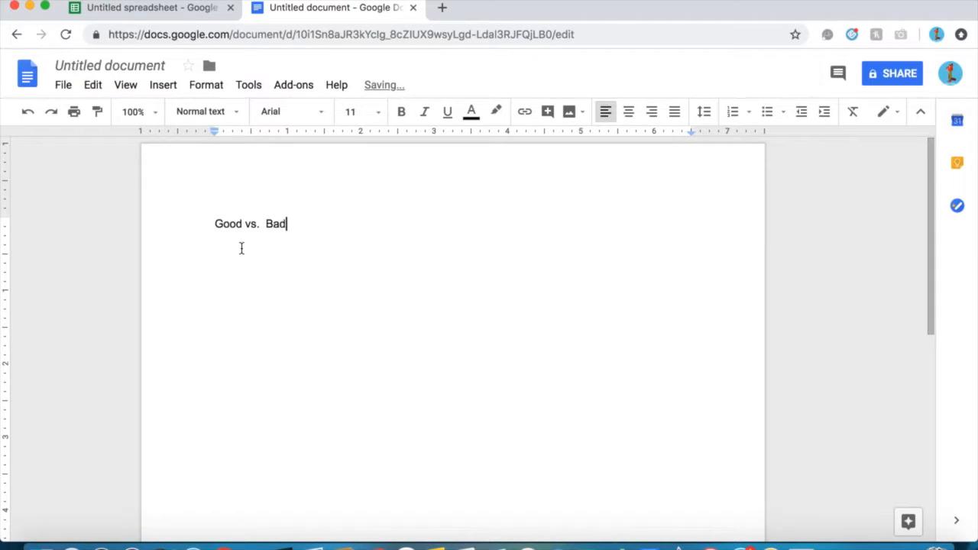
pyautogui.click(263, 224)
pyautogui.press('BackSpace')
pyautogui.press('BackSpace')
pyautogui.press('BackSpace')
pyautogui.write('.')
# Color only the word "Bad" in the document cornflower blue
pyautogui.doubleClick(264, 229)
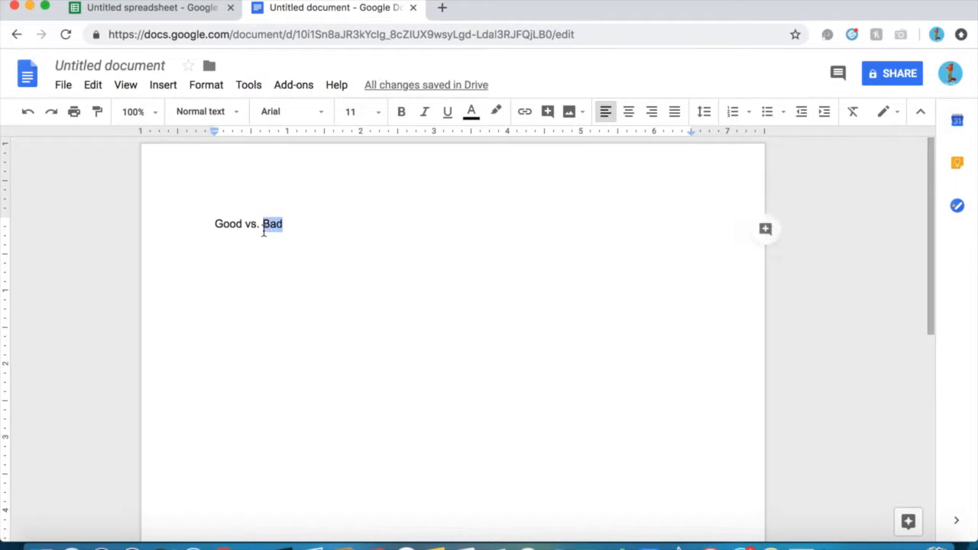
pyautogui.click(474, 112)
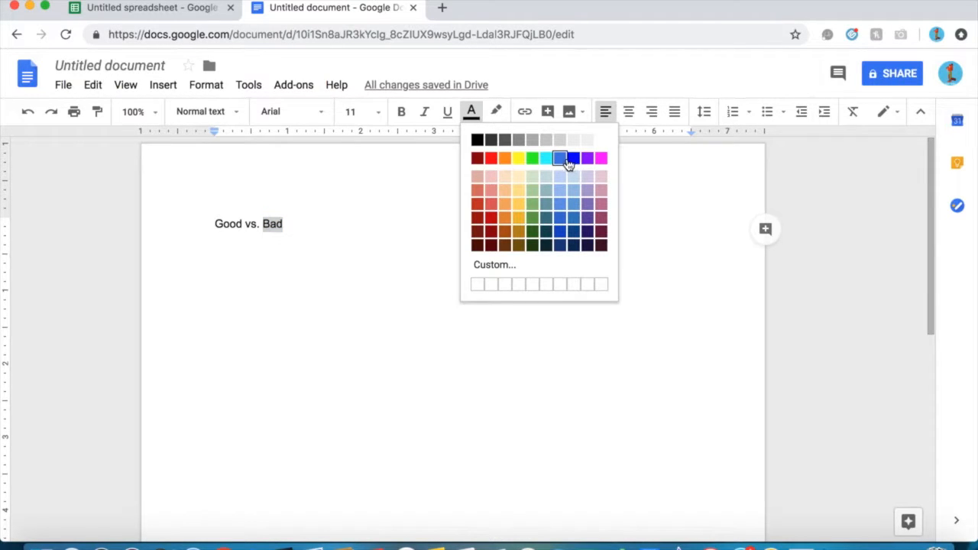
pyautogui.click(563, 160)
# Compare with the chart title in the spreadsheet, and color the word "Good" in the document cornflower blue
pyautogui.click(224, 243)
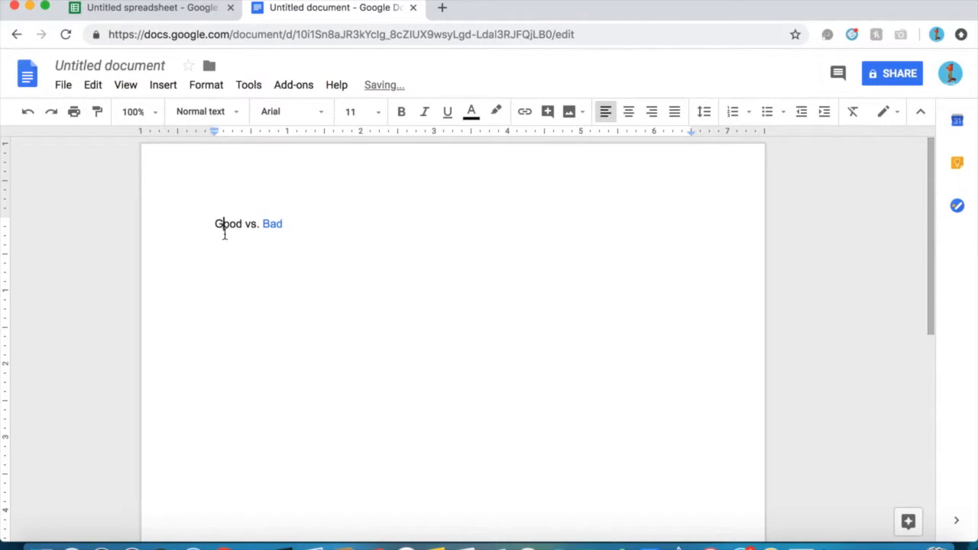
pyautogui.doubleClick(236, 225)
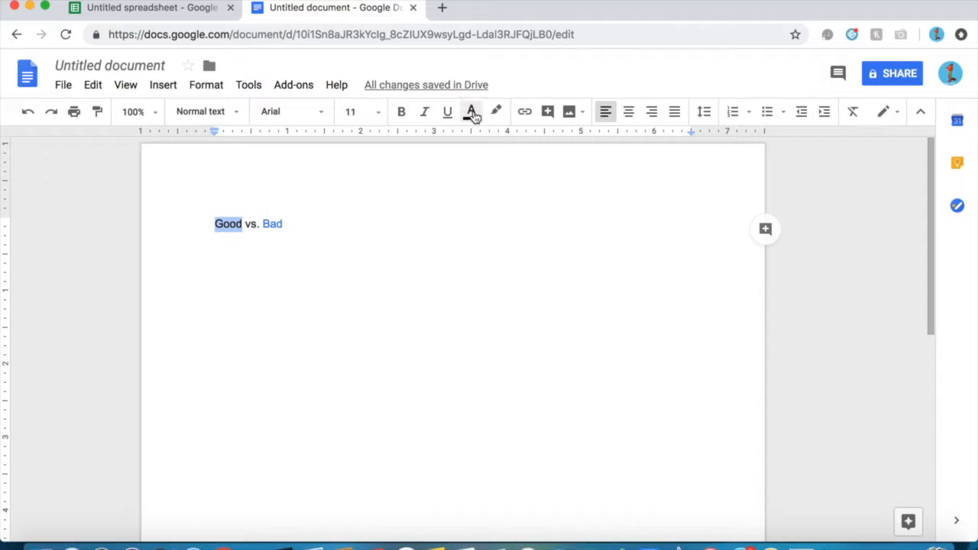
pyautogui.click(189, 11)
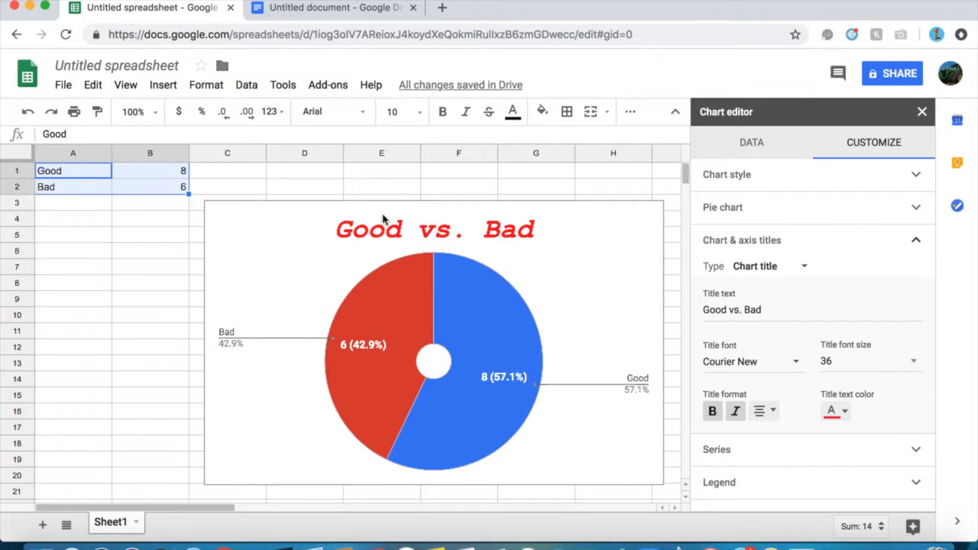
pyautogui.click(342, 10)
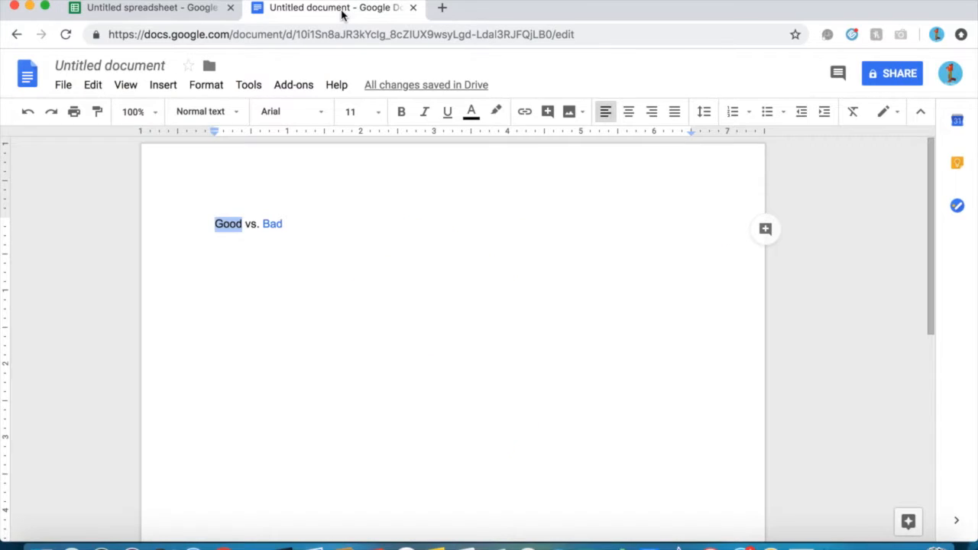
pyautogui.click(471, 111)
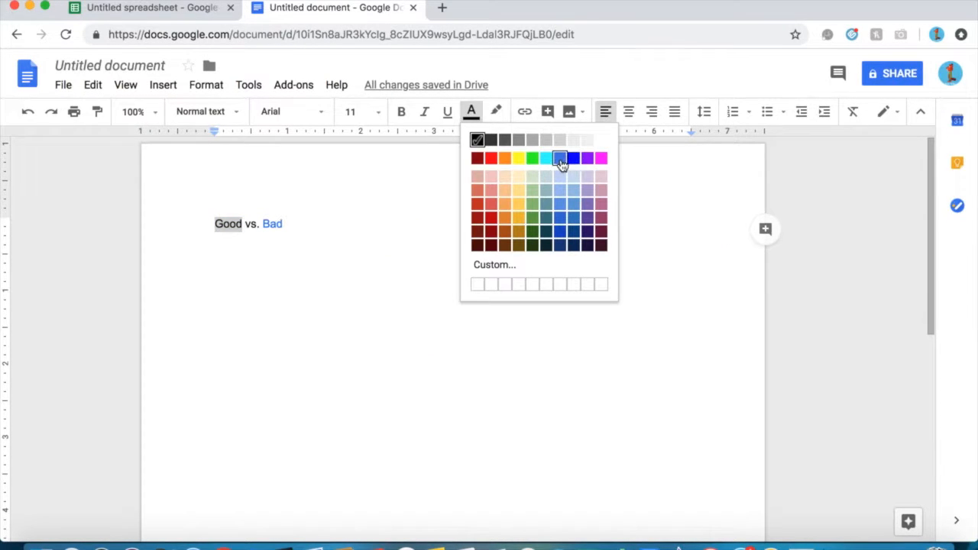
pyautogui.click(560, 160)
pyautogui.doubleClick(241, 225)
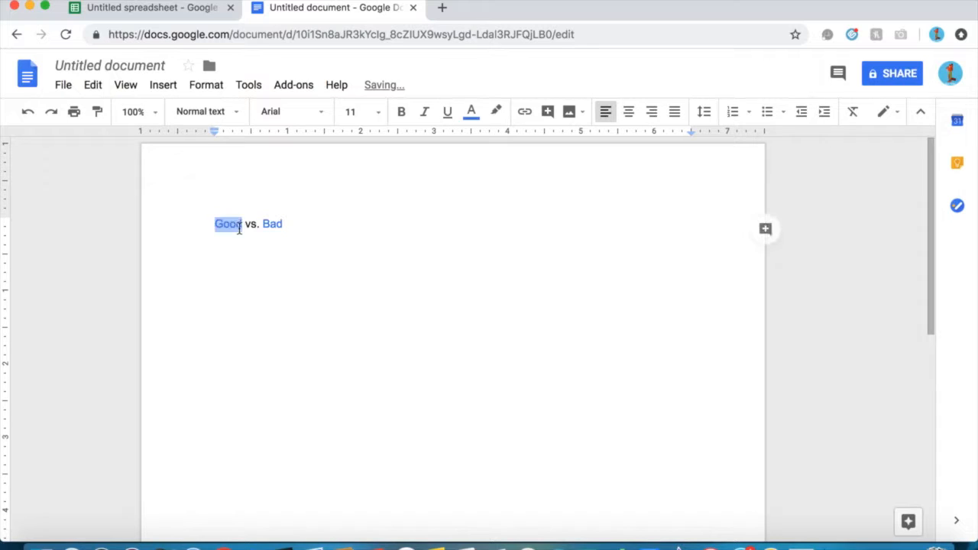
# Recolor the word "Good" blue and the word "Bad" red in the document, and select the whole line
pyautogui.click(471, 112)
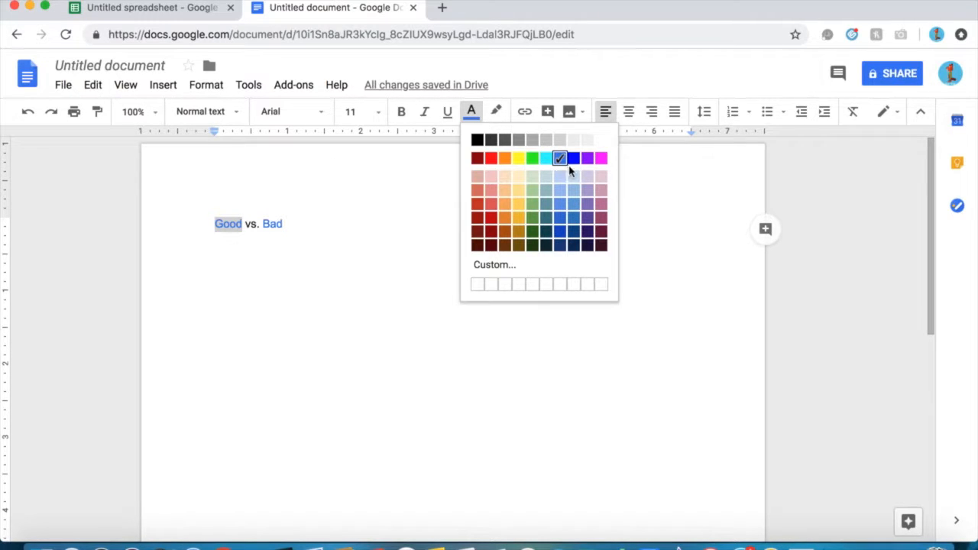
pyautogui.click(573, 158)
pyautogui.click(268, 224)
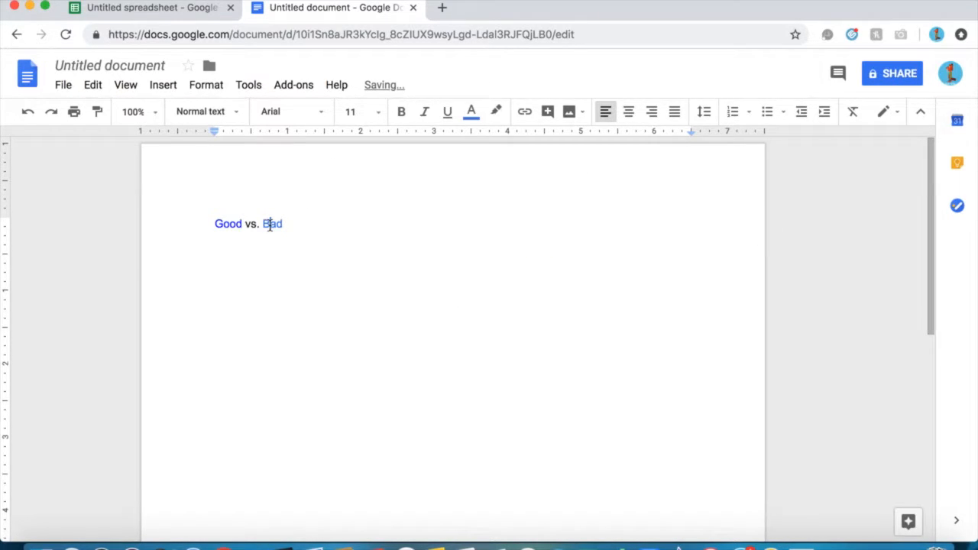
pyautogui.doubleClick(271, 229)
pyautogui.click(471, 111)
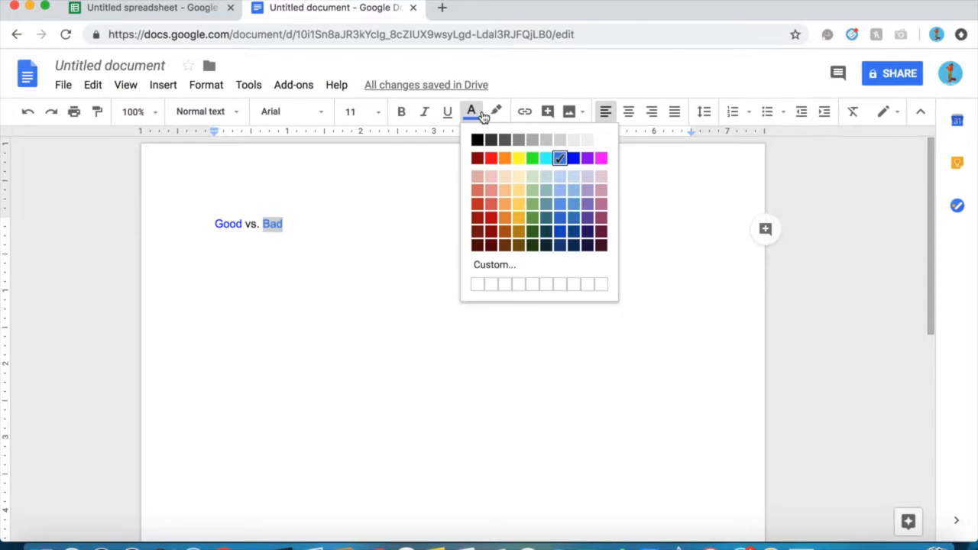
pyautogui.click(491, 158)
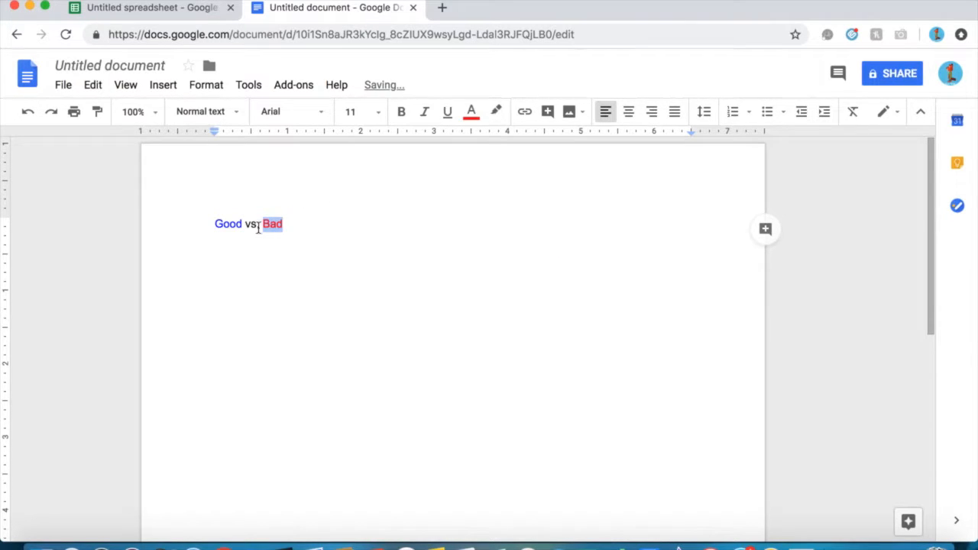
pyautogui.click(259, 227)
pyautogui.moveTo(301, 232); pyautogui.dragTo(196, 227)
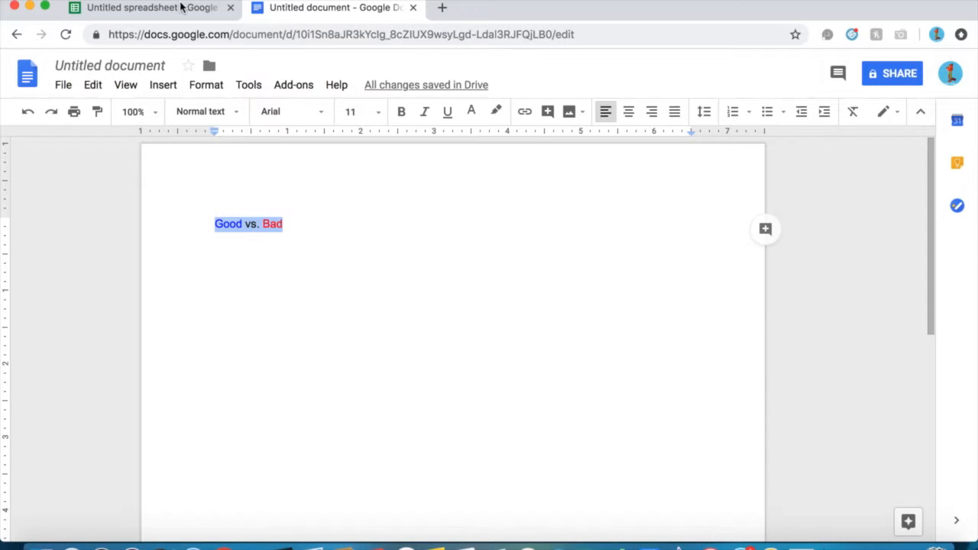
# Switch back to the Google Sheets spreadsheet and replace the chart's title text with "Good vs. Bad"
pyautogui.click(176, 11)
pyautogui.click(380, 232)
pyautogui.click(381, 232)
pyautogui.press('BackSpace')
pyautogui.write('Good vs. Bad')
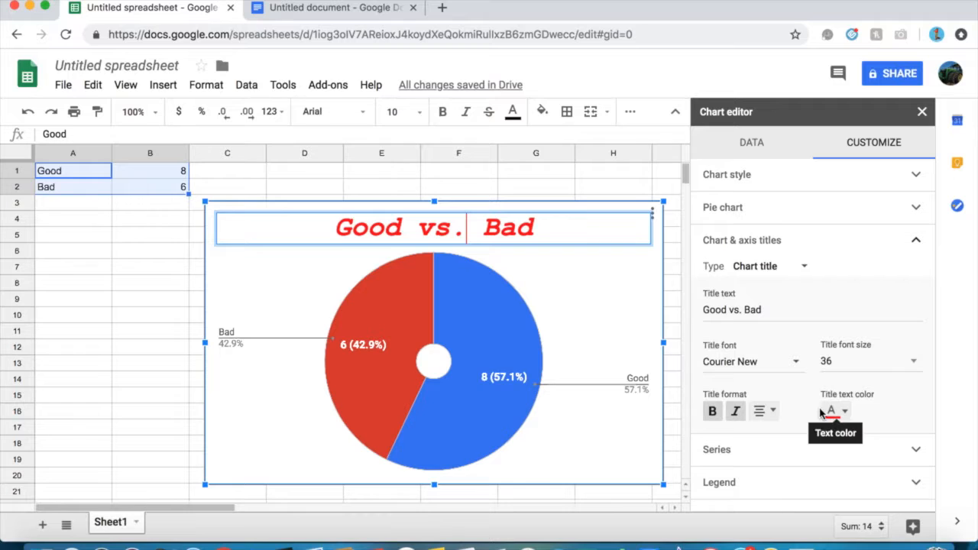
pyautogui.moveTo(543, 242); pyautogui.dragTo(276, 232)
pyautogui.press('BackSpace')
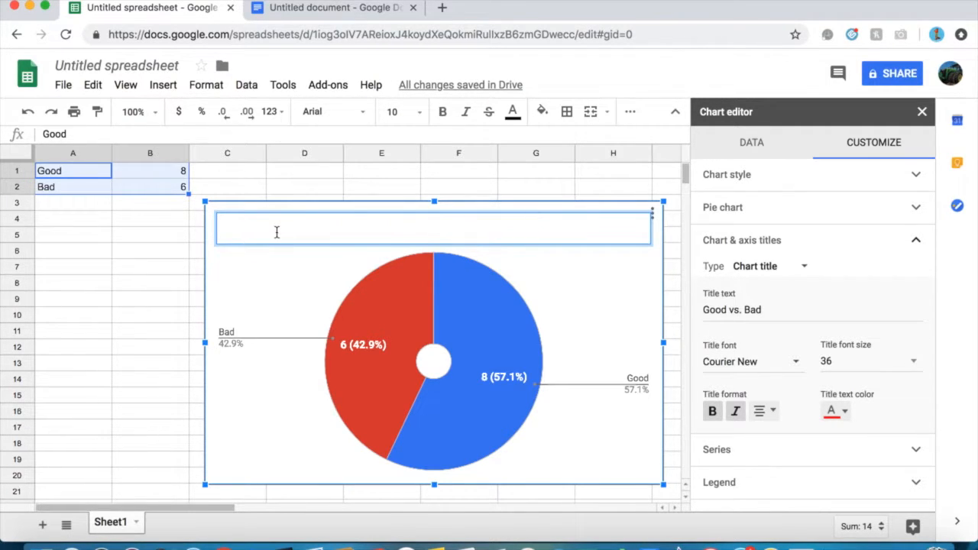
pyautogui.hotkey('ctrl', 'z')
# Delete the end of the chart title and retype it so that the title reads "Good vs. Bad"
pyautogui.click(481, 243)
pyautogui.press('BackSpace')
pyautogui.press('BackSpace')
pyautogui.write('. Bad')
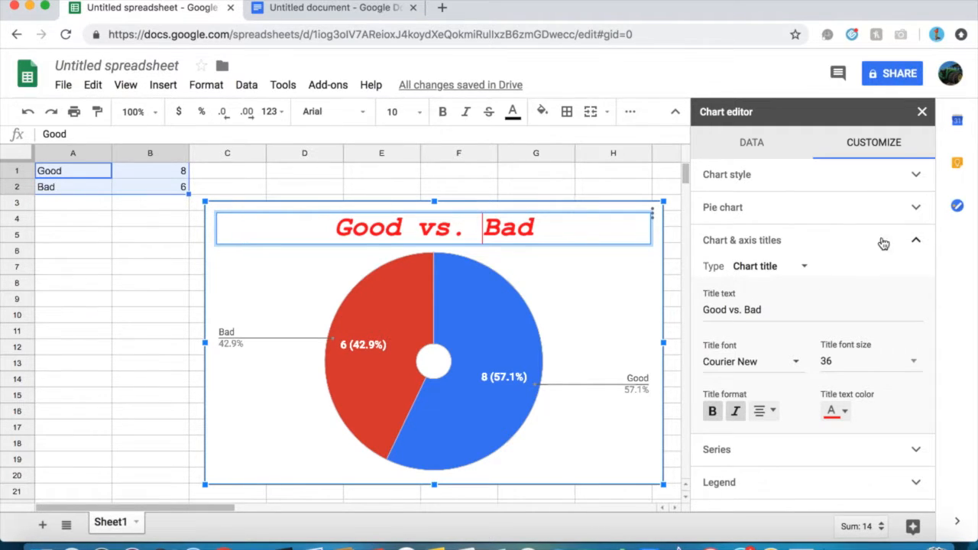
# Change the color of the pie chart's Good slice to yellow
pyautogui.click(909, 242)
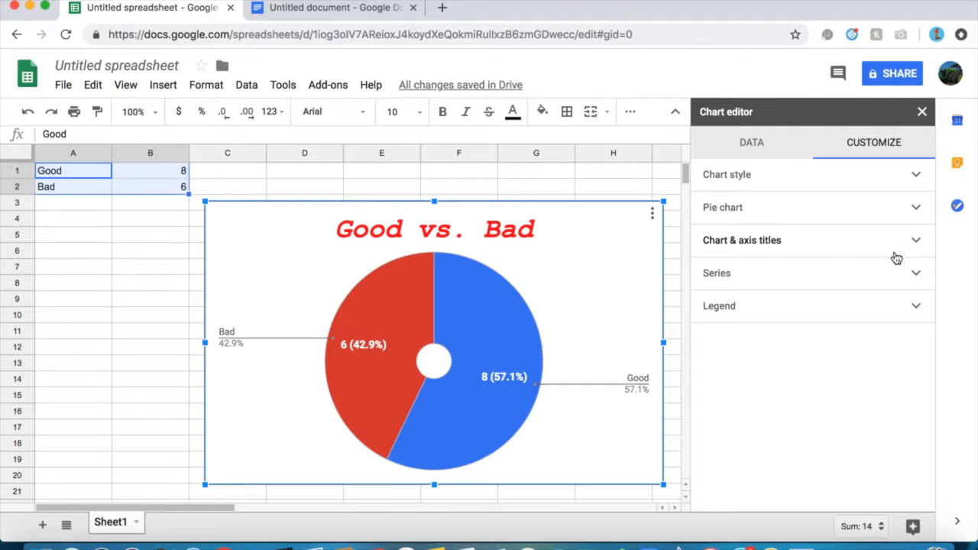
pyautogui.click(833, 272)
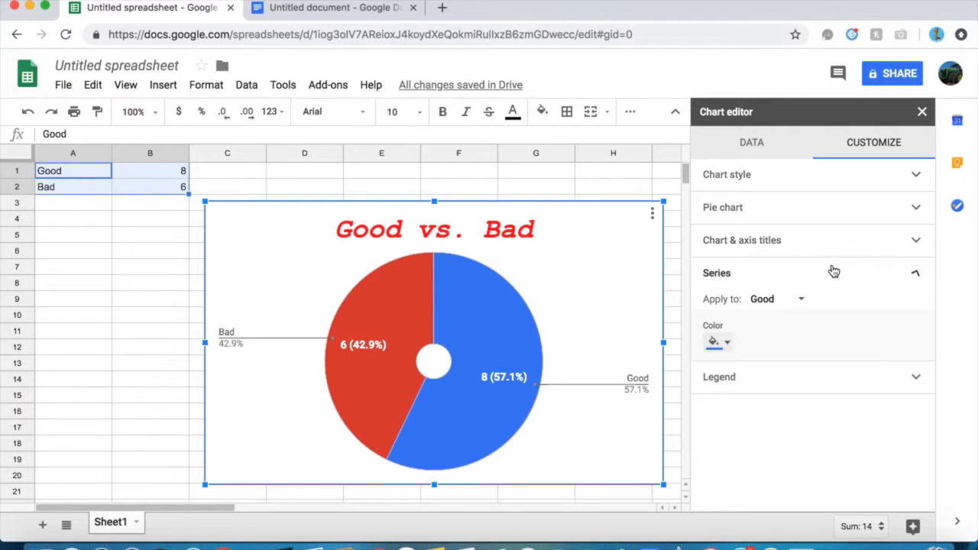
pyautogui.click(716, 343)
pyautogui.click(761, 236)
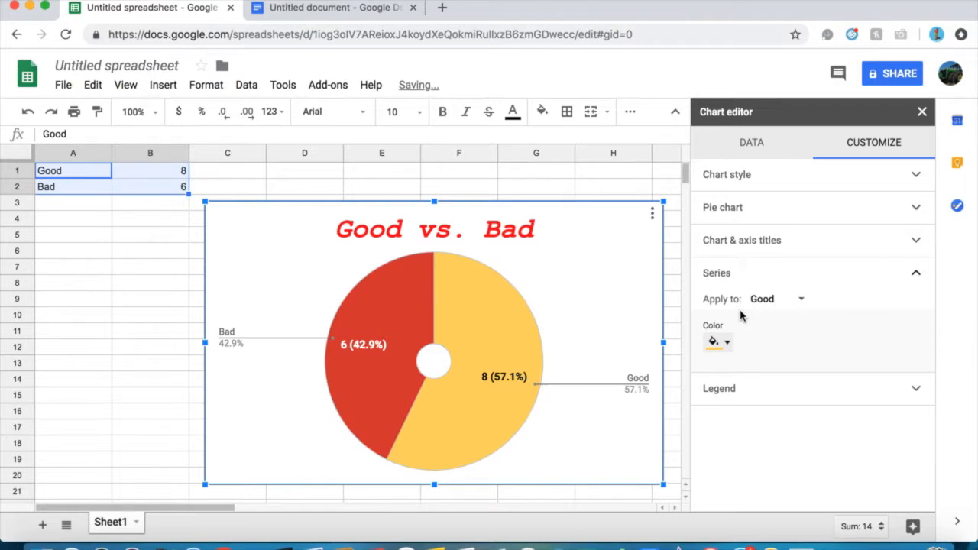
# Change the color of the pie chart's Bad slice to green
pyautogui.click(740, 390)
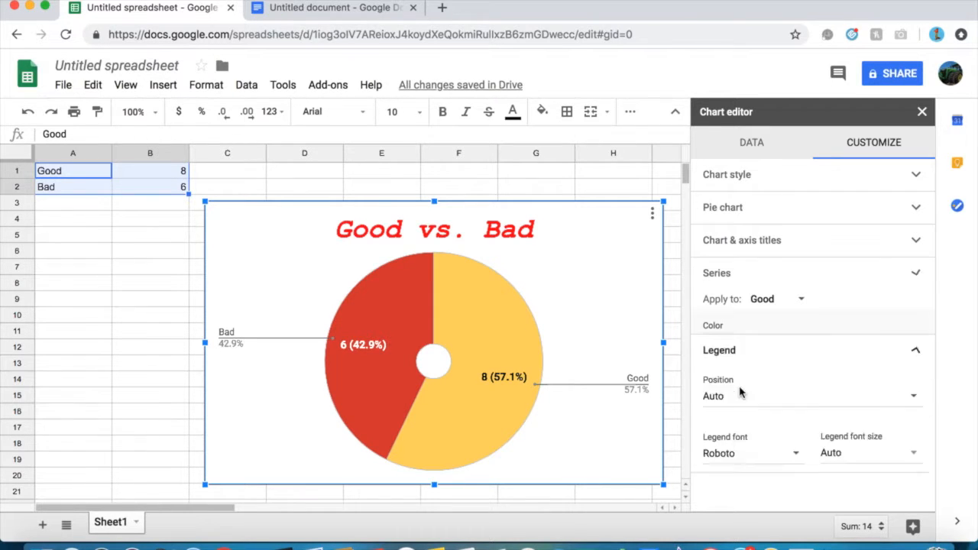
pyautogui.click(764, 276)
pyautogui.click(767, 304)
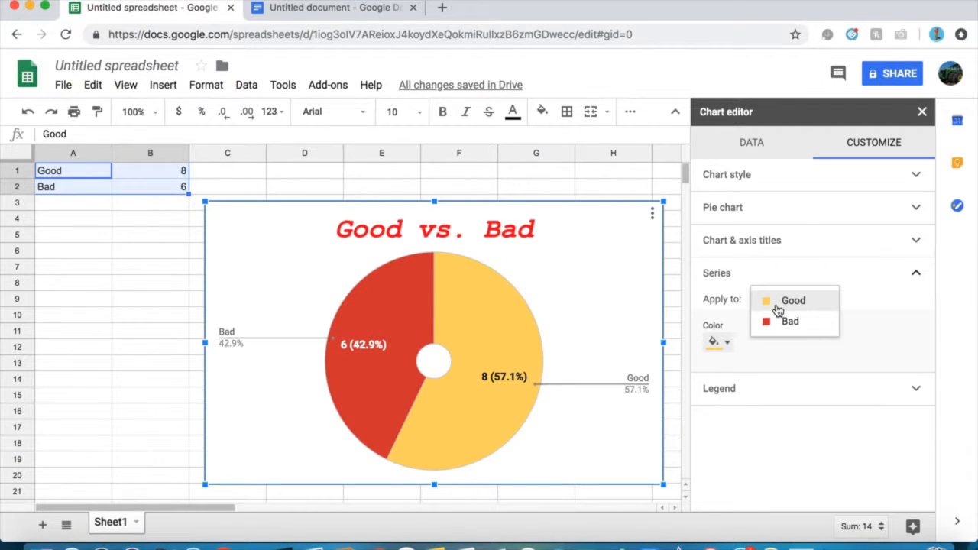
pyautogui.click(777, 320)
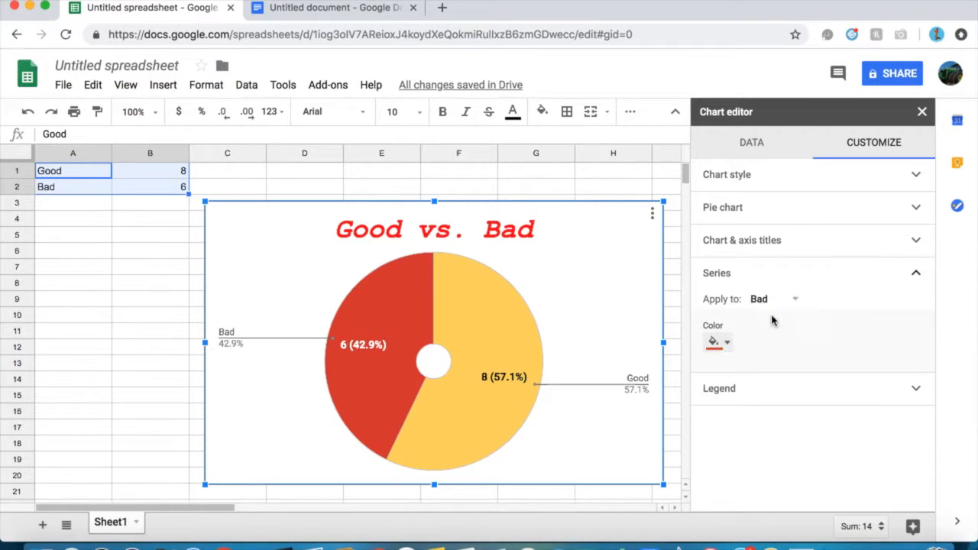
pyautogui.click(712, 344)
pyautogui.click(777, 236)
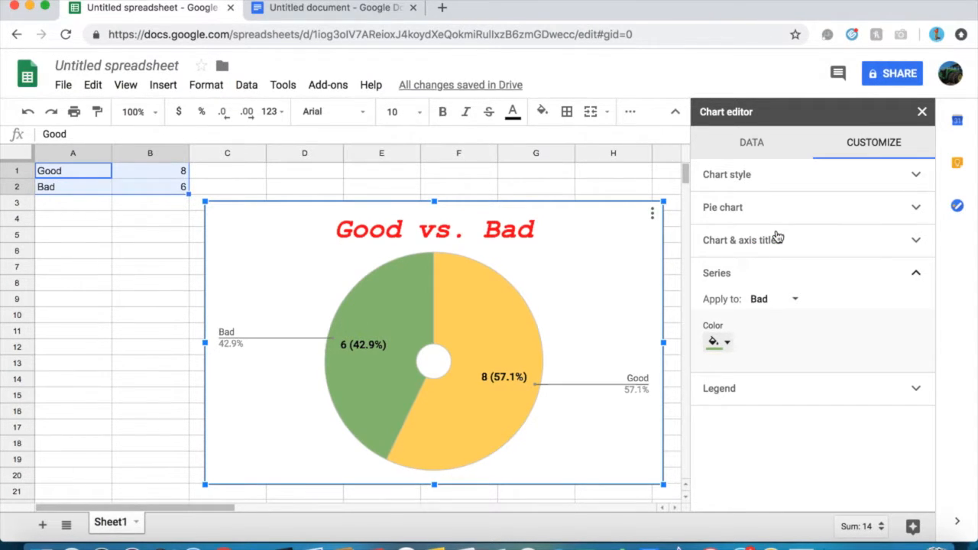
# Try the Labeled, Left and None positions for the chart legend
pyautogui.click(740, 389)
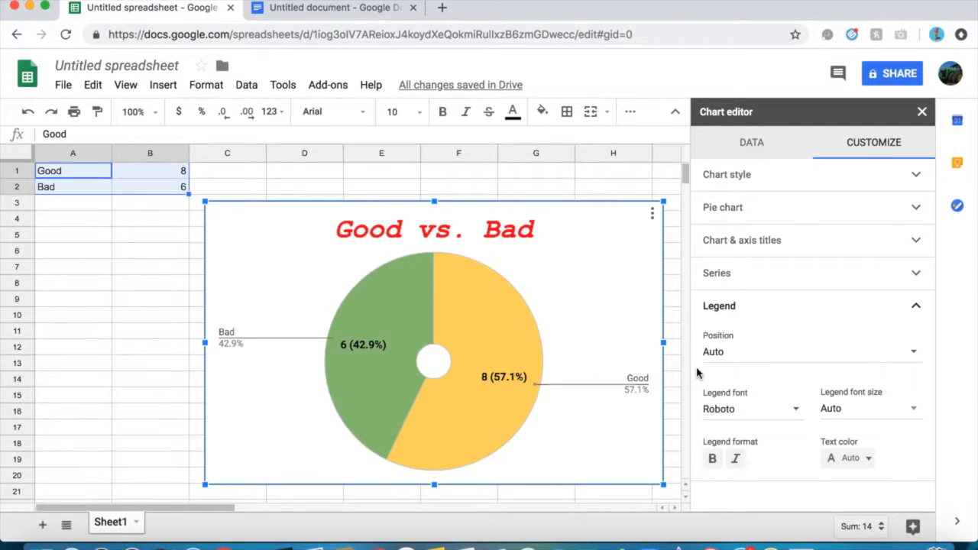
pyautogui.click(730, 353)
pyautogui.click(745, 321)
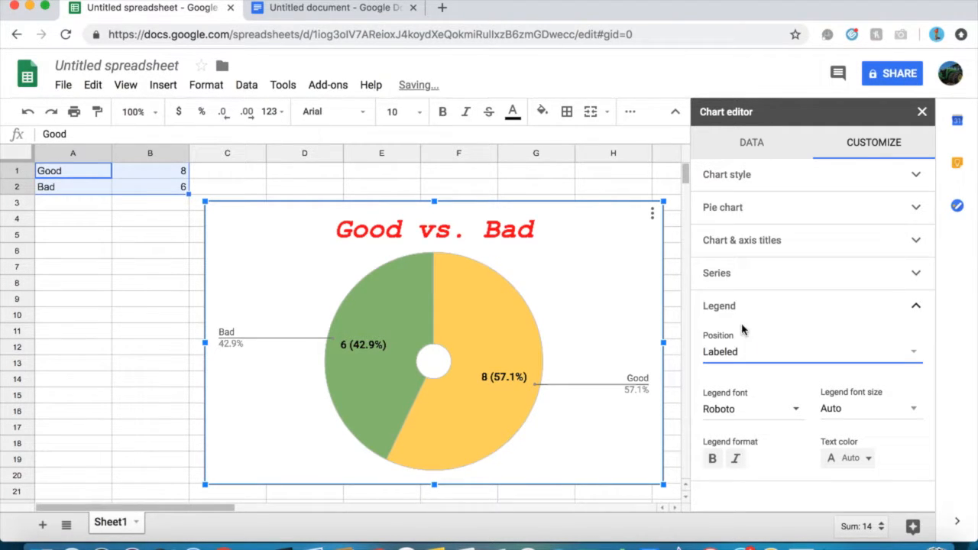
pyautogui.click(744, 349)
pyautogui.click(749, 285)
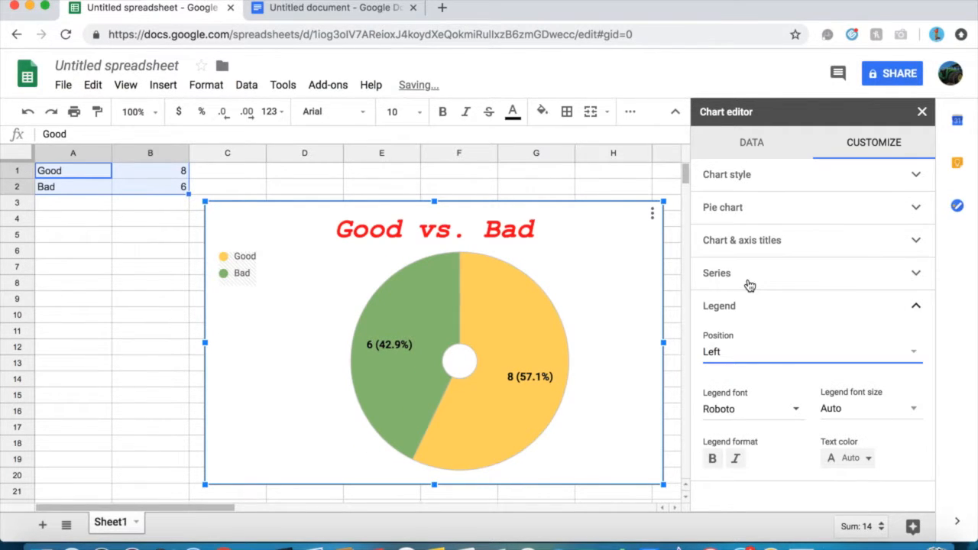
pyautogui.click(774, 364)
pyautogui.click(769, 289)
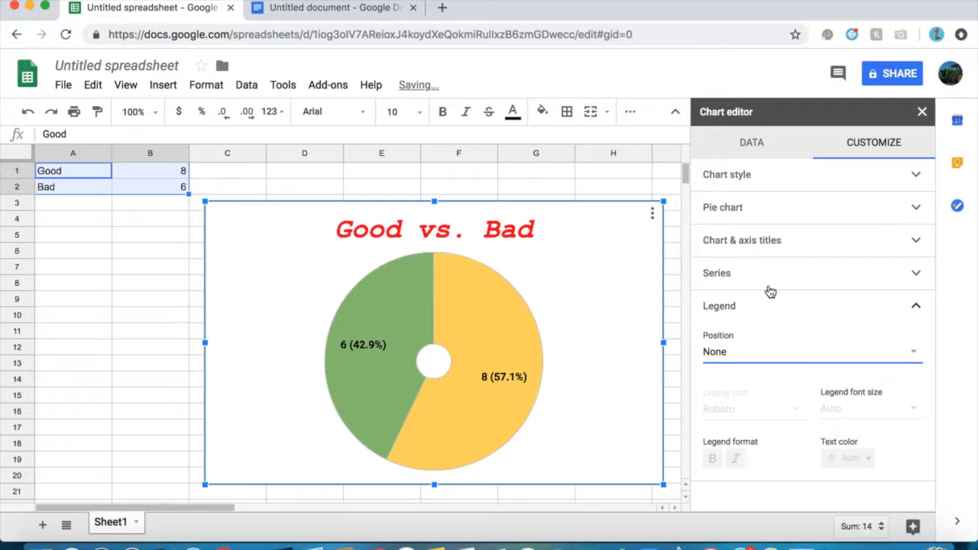
# Try placing the chart legend at the Top, Bottom, Left and Right positions
pyautogui.click(762, 350)
pyautogui.click(762, 364)
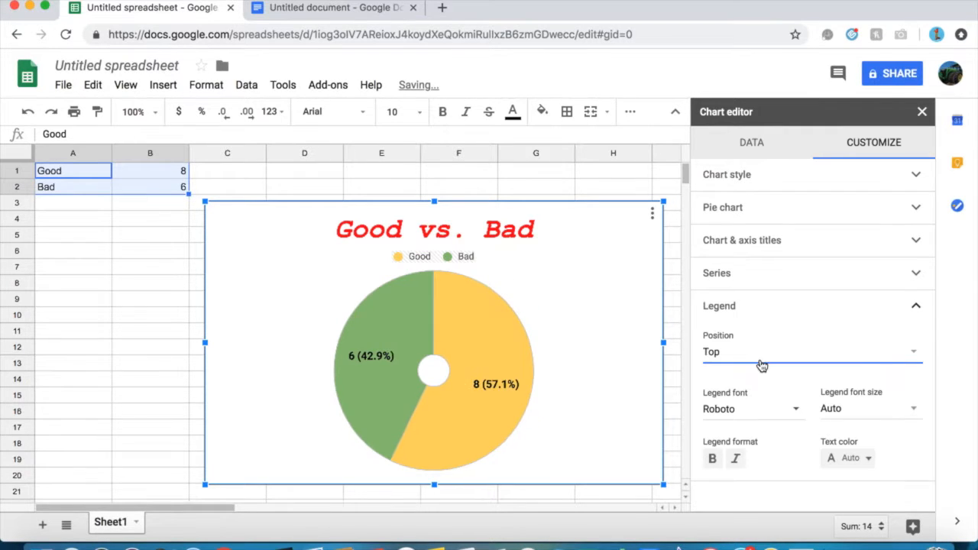
pyautogui.click(755, 352)
pyautogui.click(752, 365)
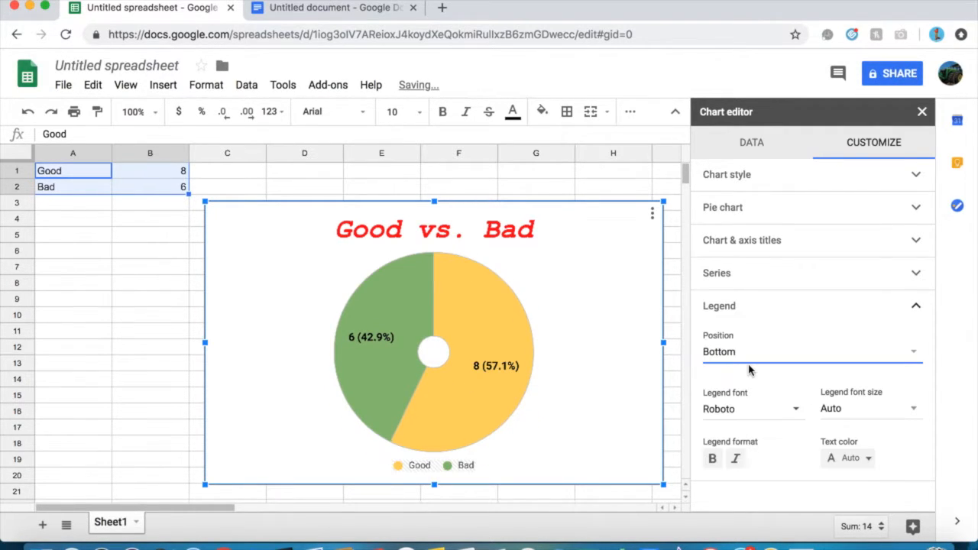
pyautogui.click(756, 360)
pyautogui.click(753, 362)
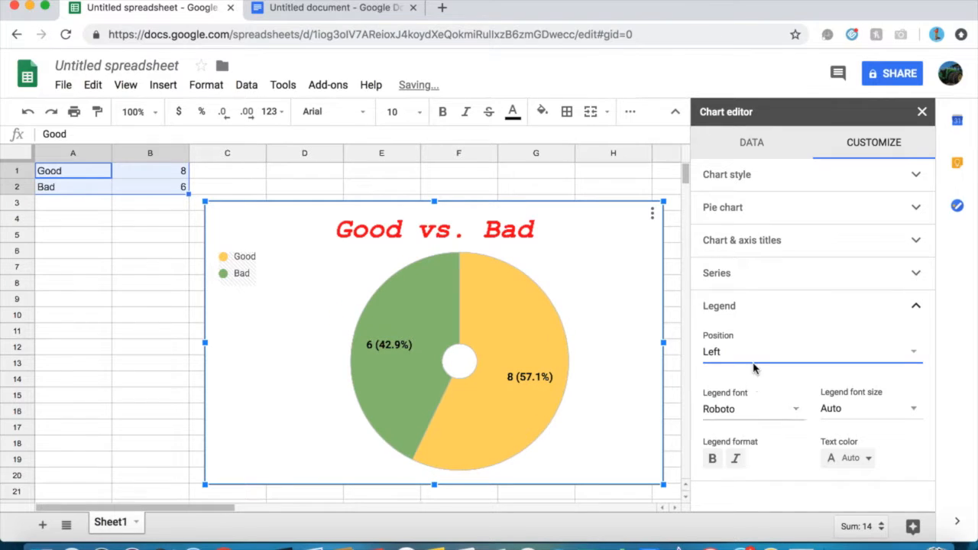
pyautogui.click(757, 363)
pyautogui.click(756, 363)
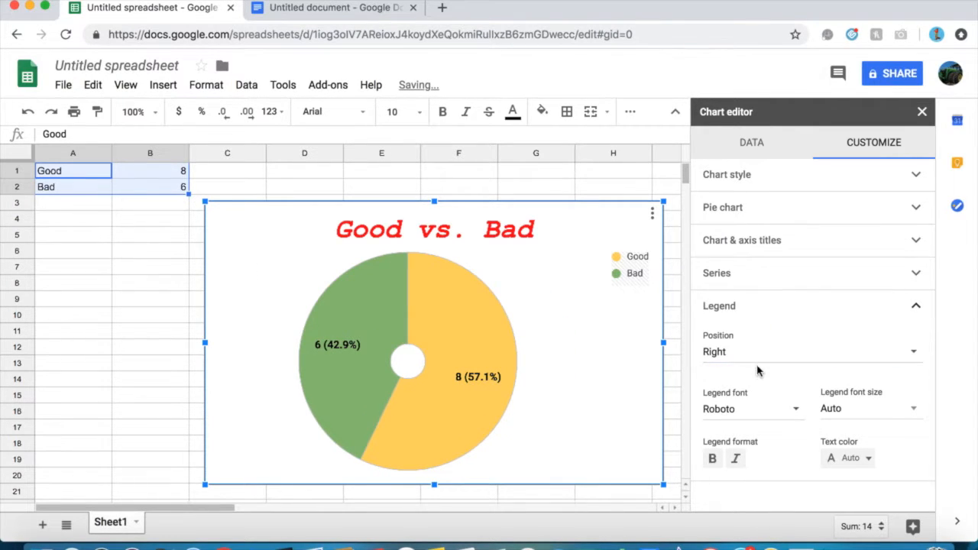
# Switch the chart legend's position to Labeled, and set it back to Auto
pyautogui.click(756, 368)
pyautogui.click(743, 382)
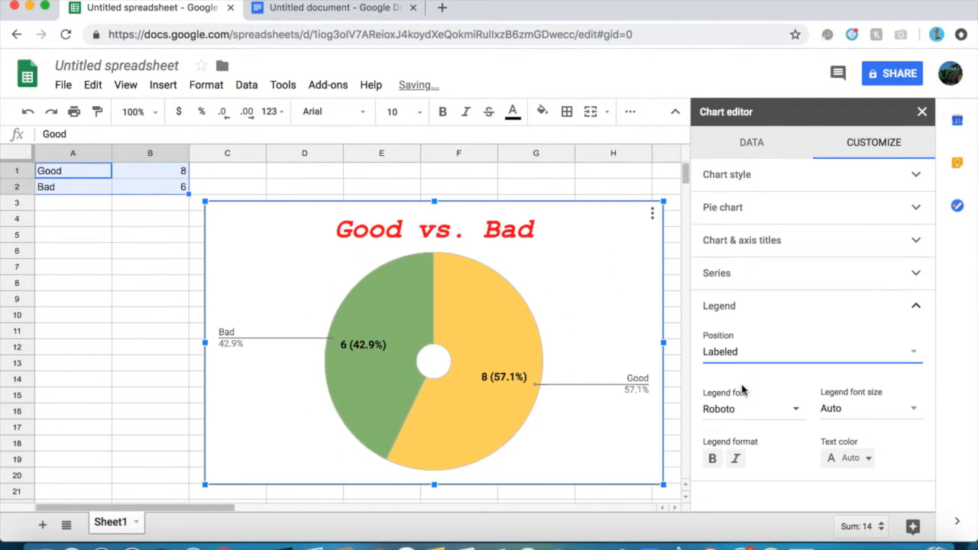
pyautogui.click(741, 365)
pyautogui.click(739, 370)
pyautogui.click(740, 370)
pyautogui.click(743, 380)
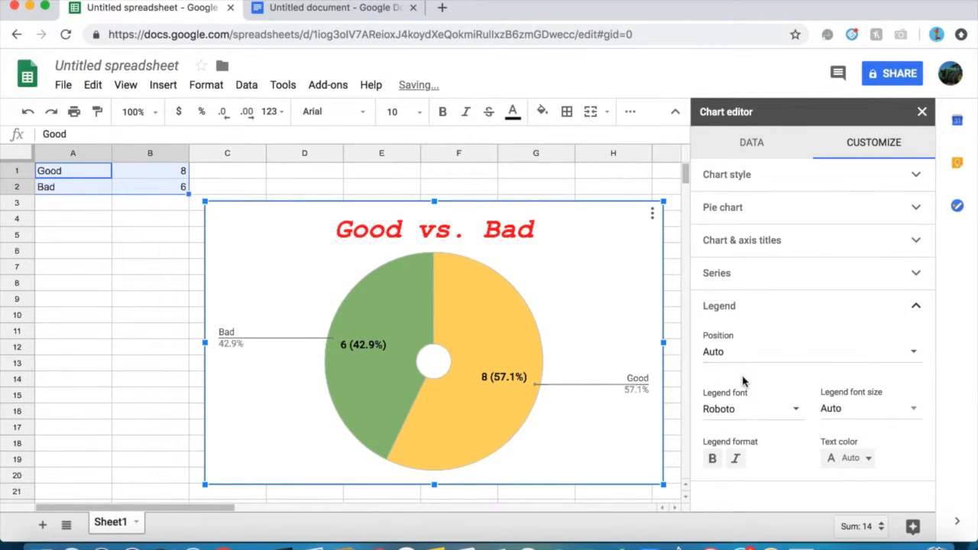
# Make the pie chart 3D and fill its background with red
pyautogui.click(814, 182)
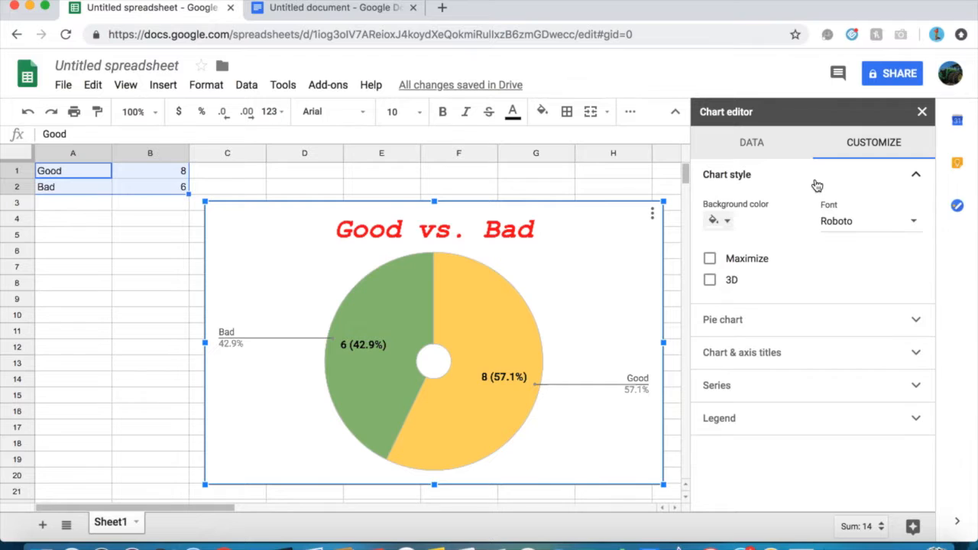
pyautogui.click(709, 280)
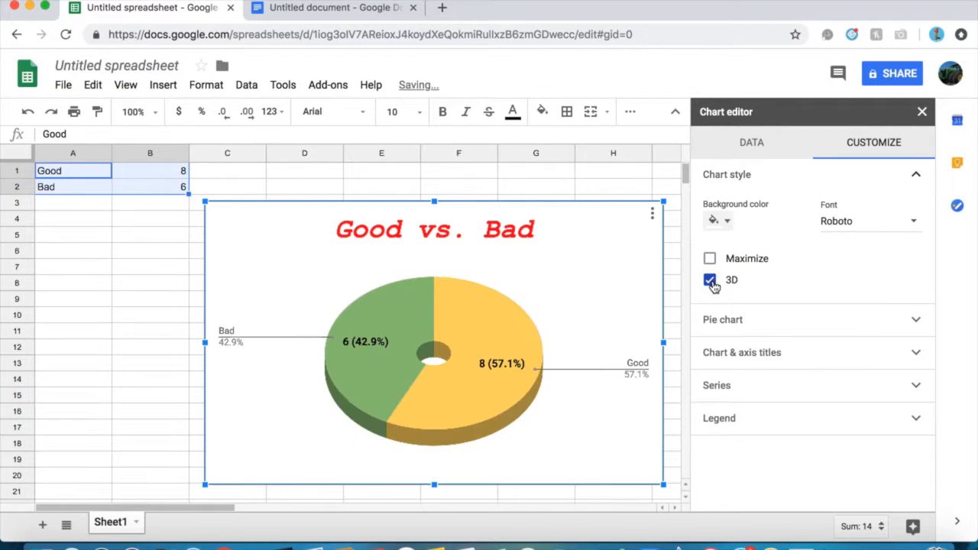
pyautogui.click(718, 221)
pyautogui.click(735, 289)
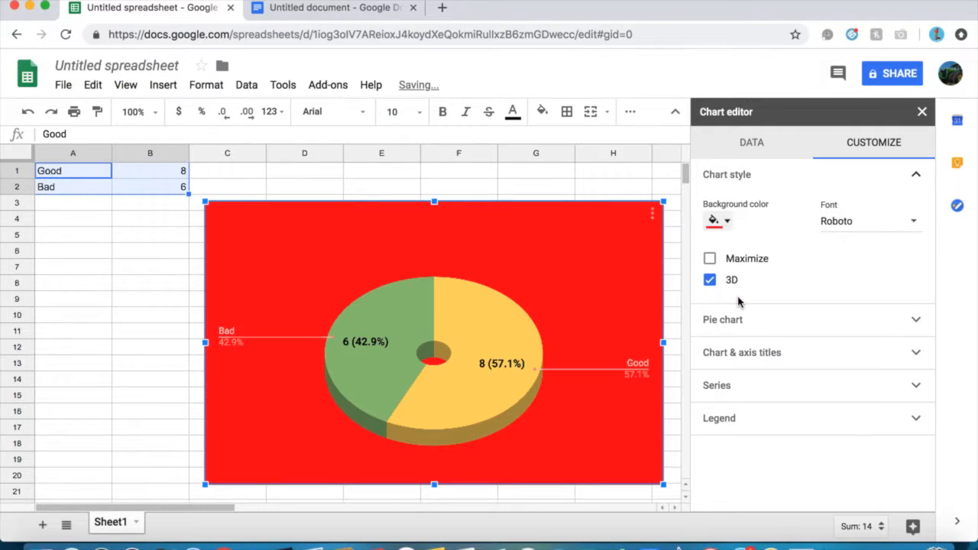
# Open and cancel the custom background color dialog, and set the chart's background color to None
pyautogui.click(721, 222)
pyautogui.click(782, 393)
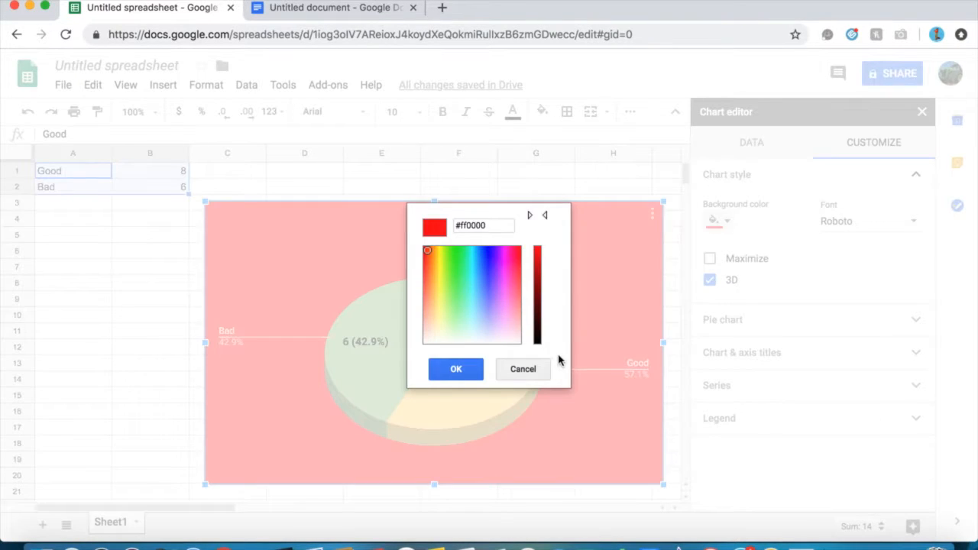
pyautogui.click(539, 368)
pyautogui.click(719, 219)
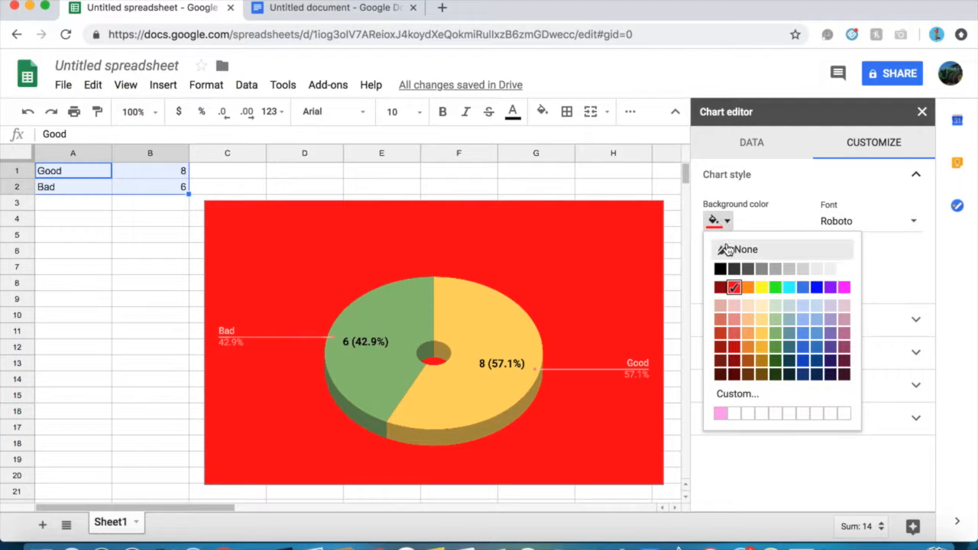
pyautogui.click(728, 250)
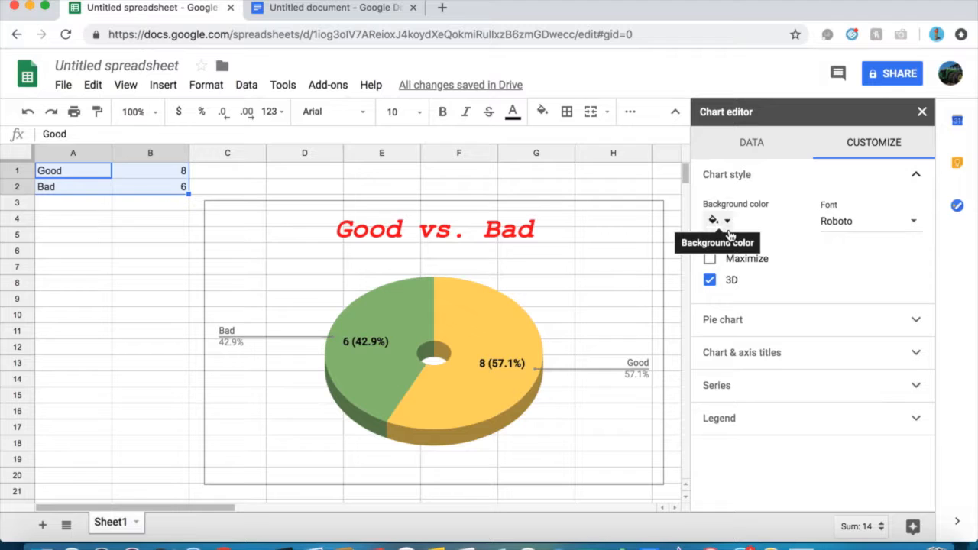
# Set the chart's font to Georgia, and turn the Maximize option on and off again
pyautogui.click(846, 226)
pyautogui.click(849, 235)
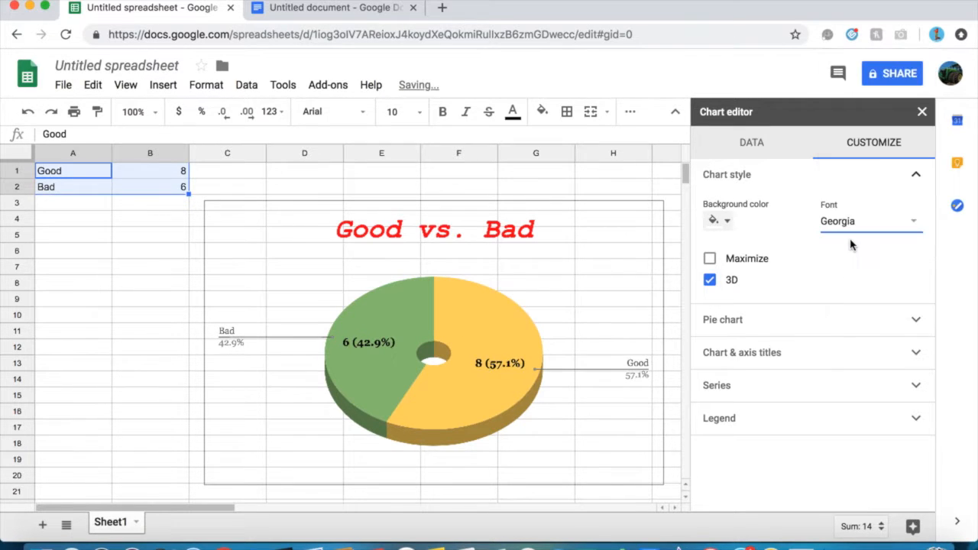
pyautogui.click(709, 260)
pyautogui.click(710, 259)
# Set the pie chart's donut hole size to 75%
pyautogui.click(780, 325)
pyautogui.click(757, 253)
pyautogui.click(786, 259)
pyautogui.click(792, 260)
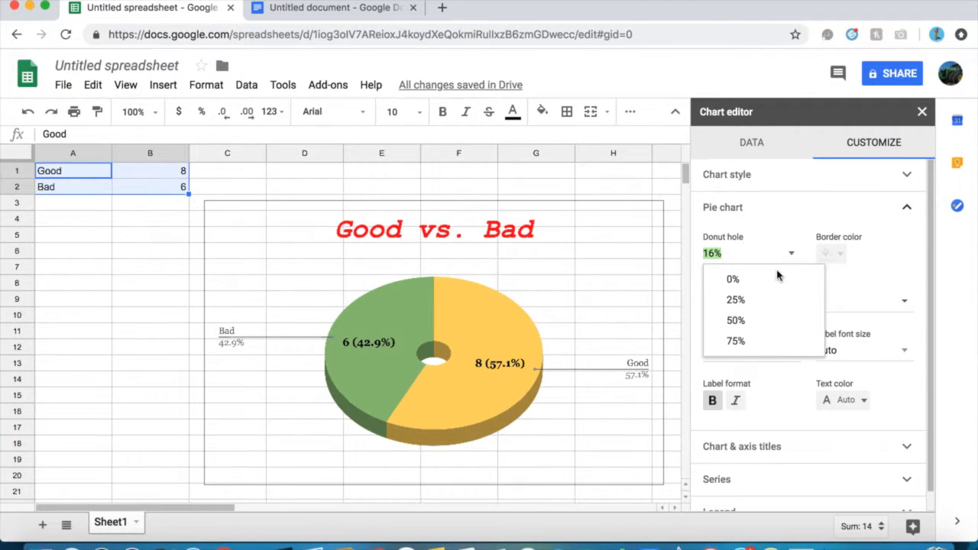
pyautogui.click(752, 340)
pyautogui.scroll(-1, 755, 345)
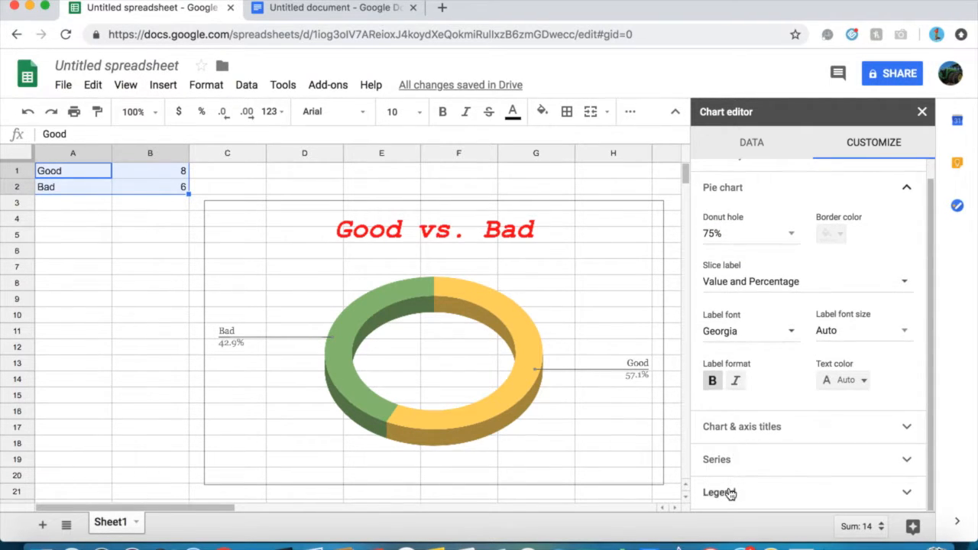
pyautogui.click(730, 493)
pyautogui.click(760, 365)
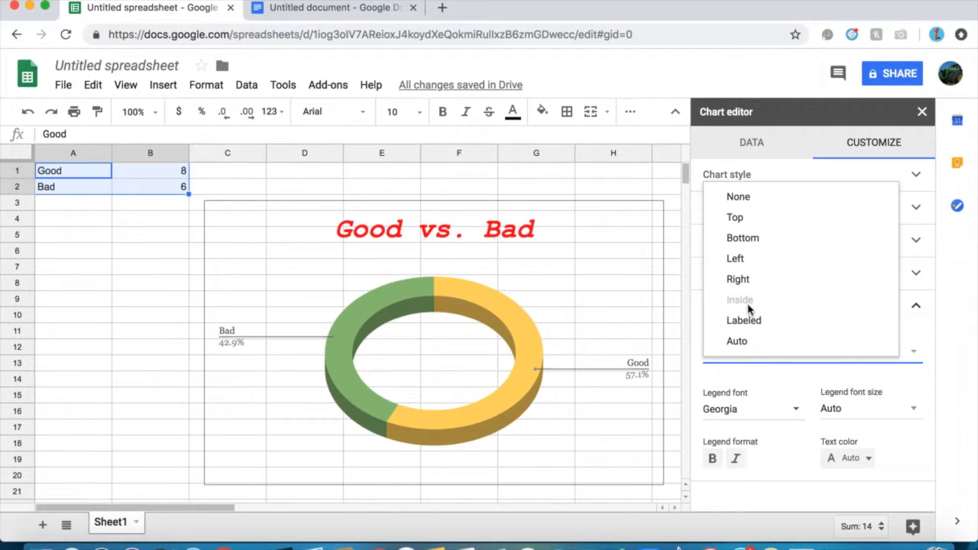
pyautogui.click(750, 409)
pyautogui.click(876, 298)
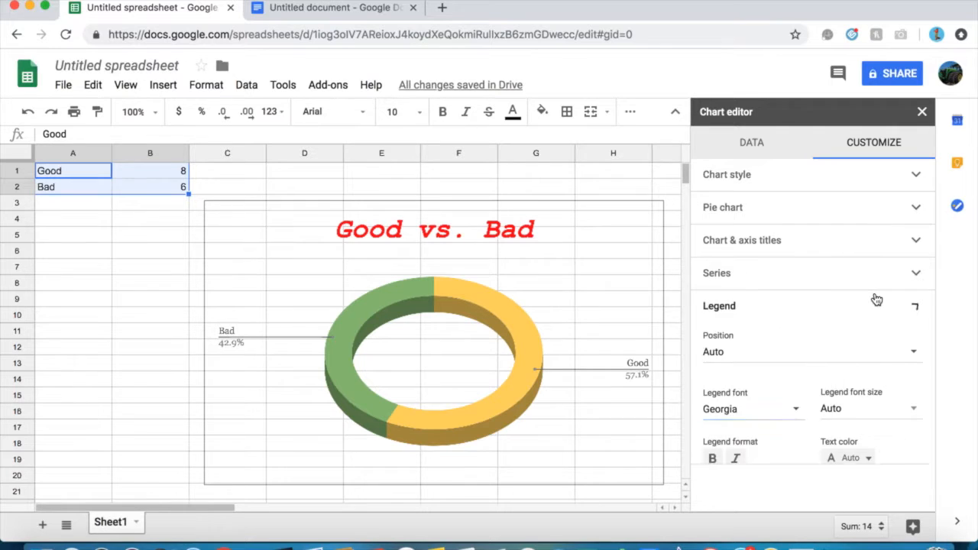
# Set the pie chart's donut hole size to 0%
pyautogui.click(780, 208)
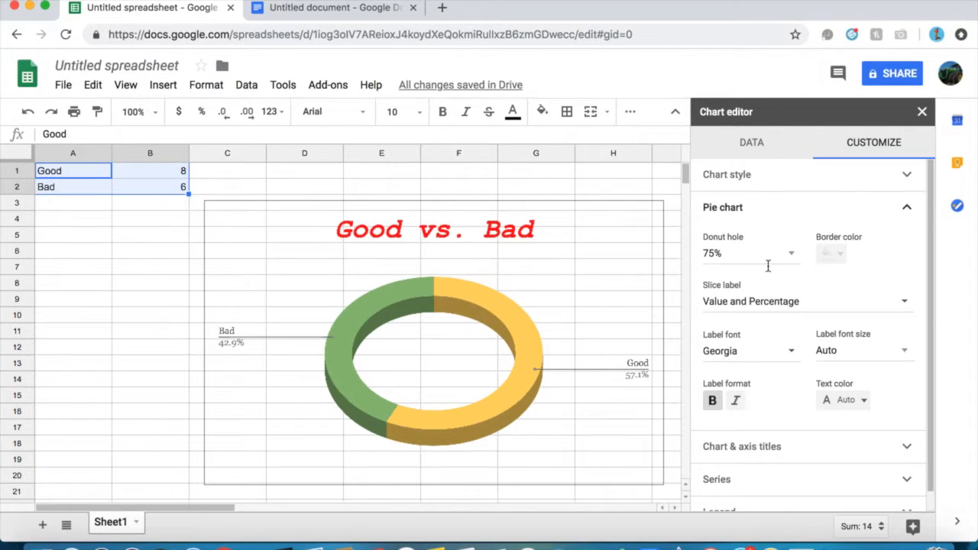
pyautogui.click(791, 262)
pyautogui.click(754, 288)
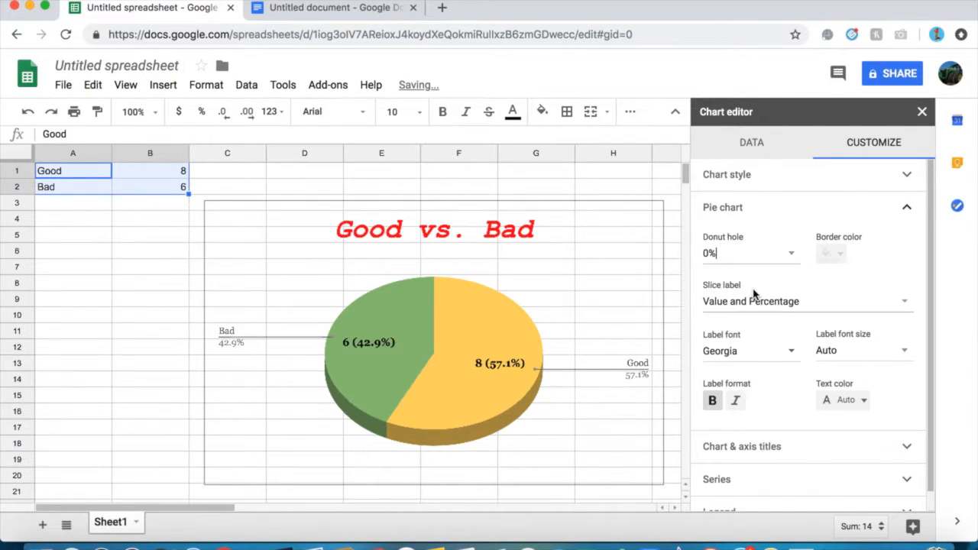
pyautogui.click(753, 282)
pyautogui.click(864, 305)
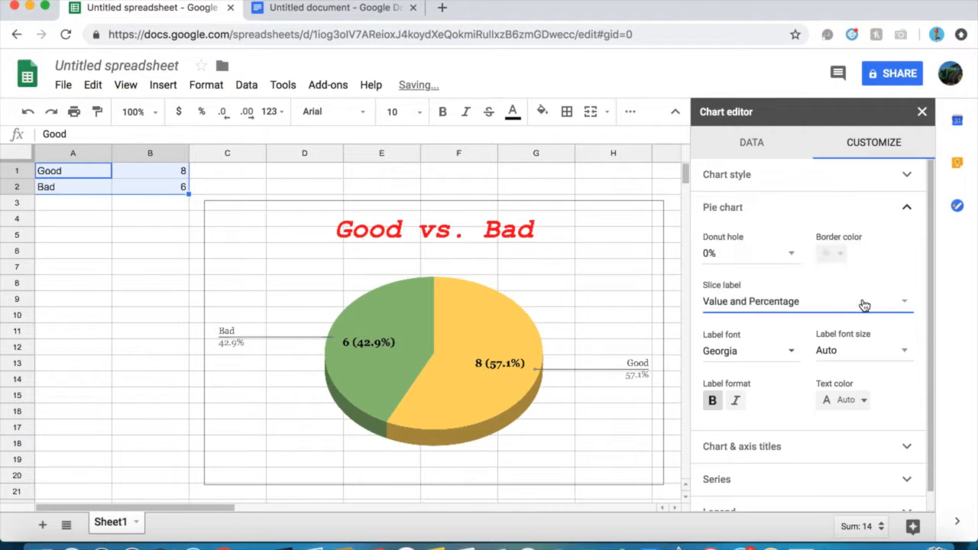
# Try donut hole sizes of 25% and 50% on the pie chart, and settle on 25%
pyautogui.click(737, 259)
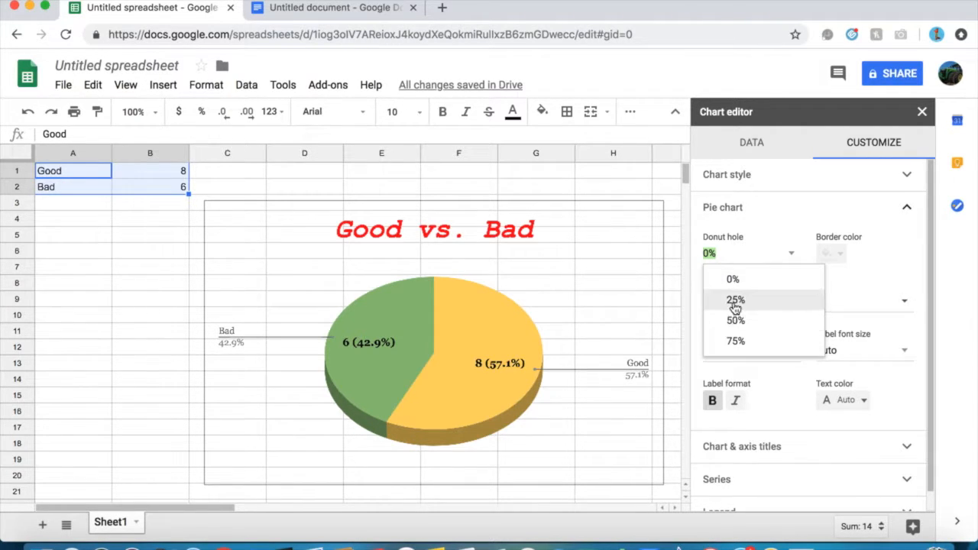
pyautogui.click(735, 300)
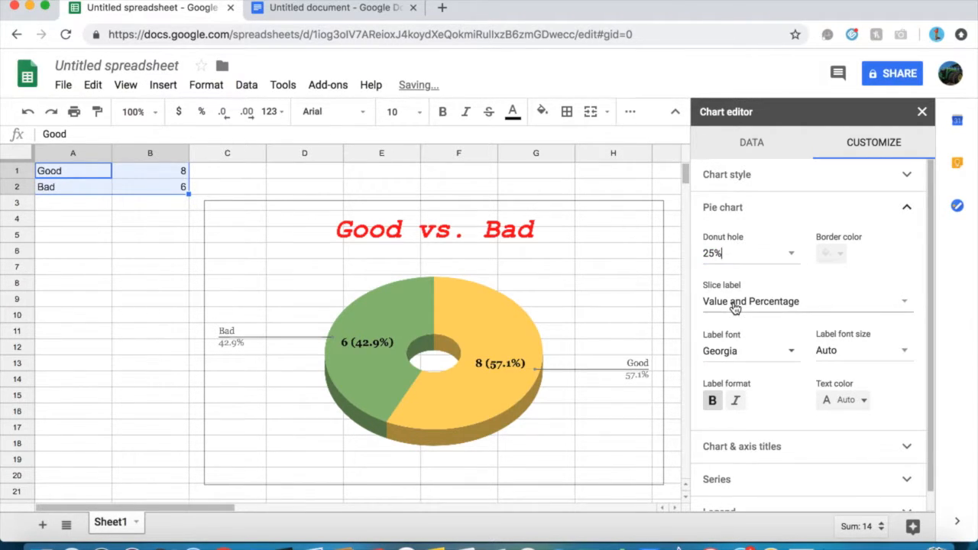
pyautogui.click(742, 257)
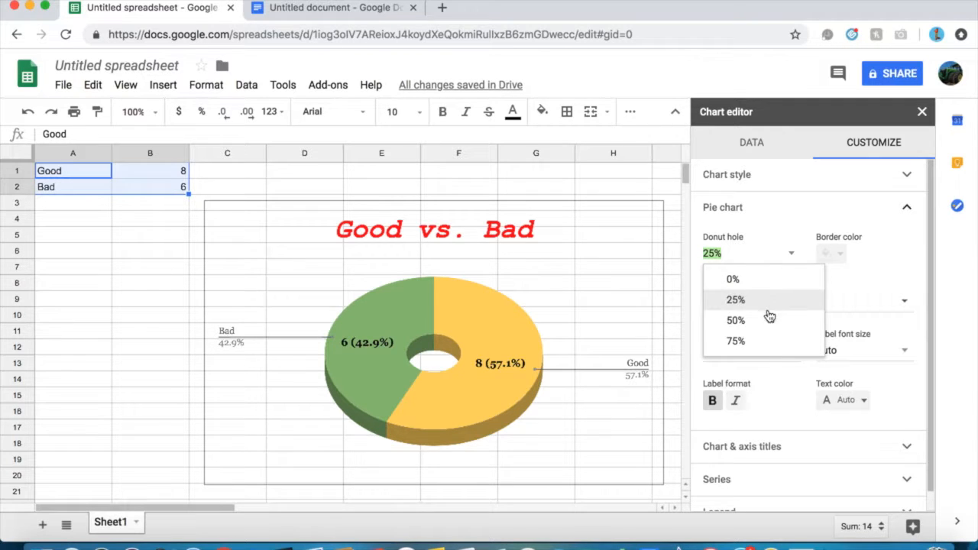
pyautogui.click(767, 320)
pyautogui.click(794, 256)
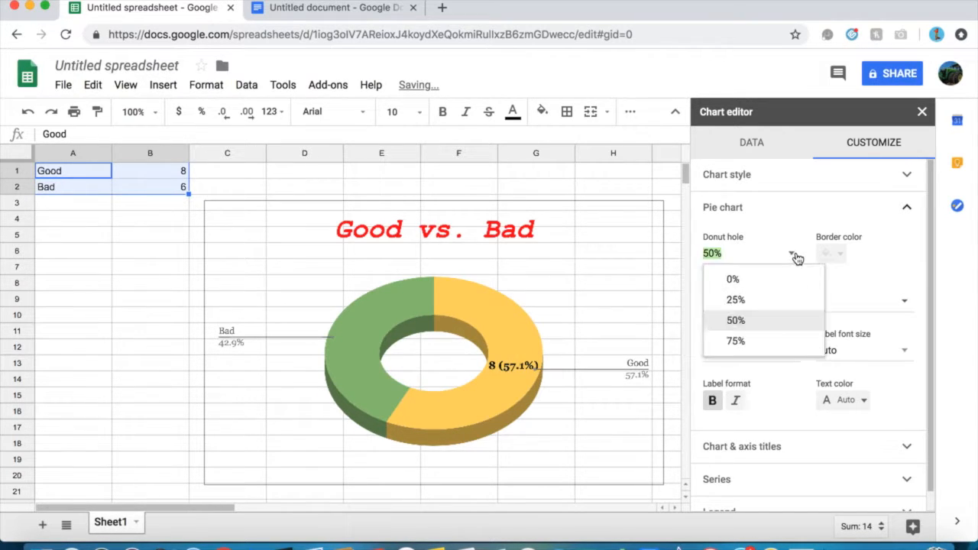
pyautogui.click(776, 300)
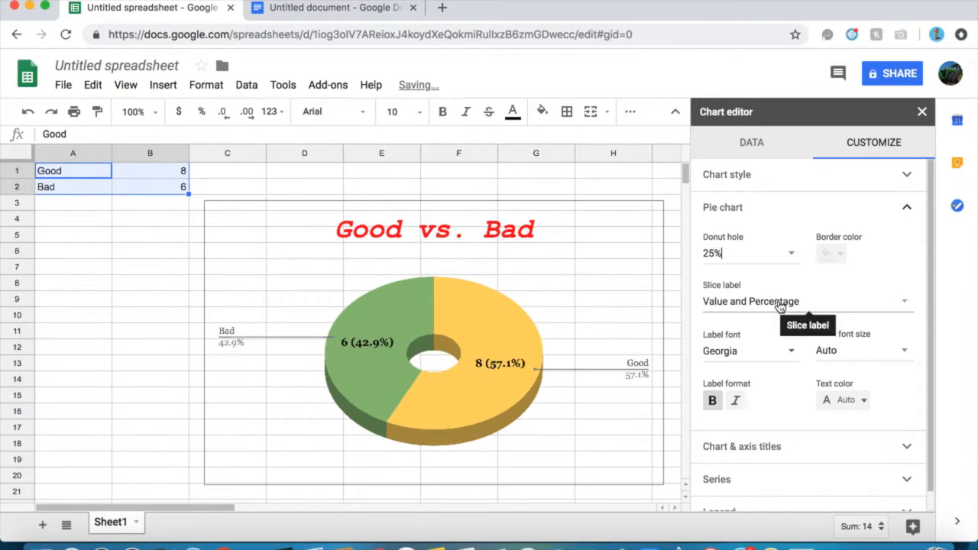
# Change the legend's text color to blue
pyautogui.click(889, 210)
pyautogui.click(779, 308)
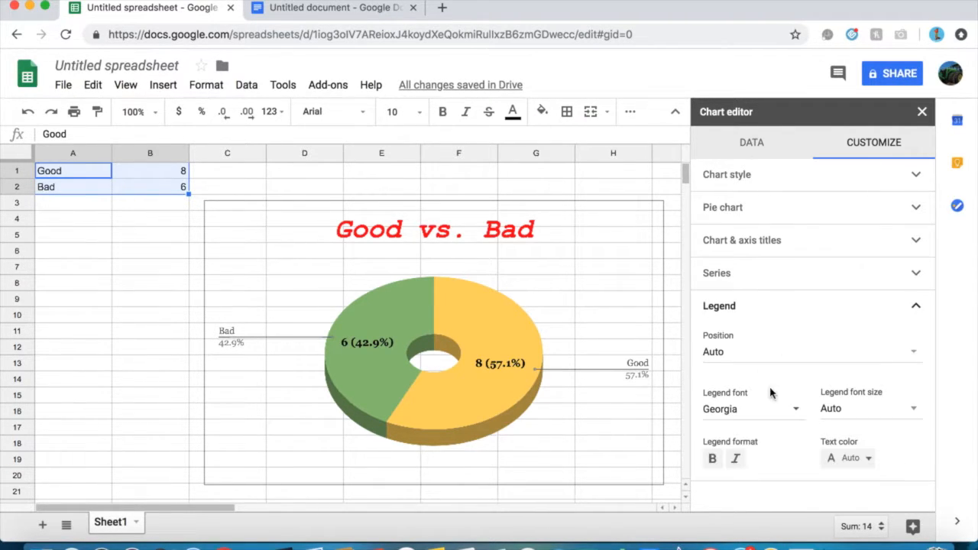
pyautogui.click(850, 457)
pyautogui.click(817, 378)
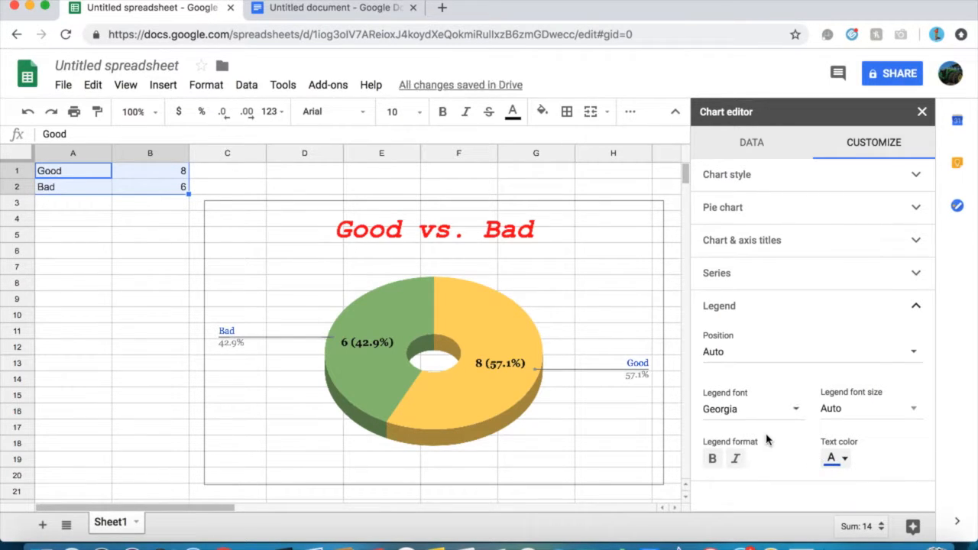
# Try a legend font size of 30, and set it to 36
pyautogui.click(848, 409)
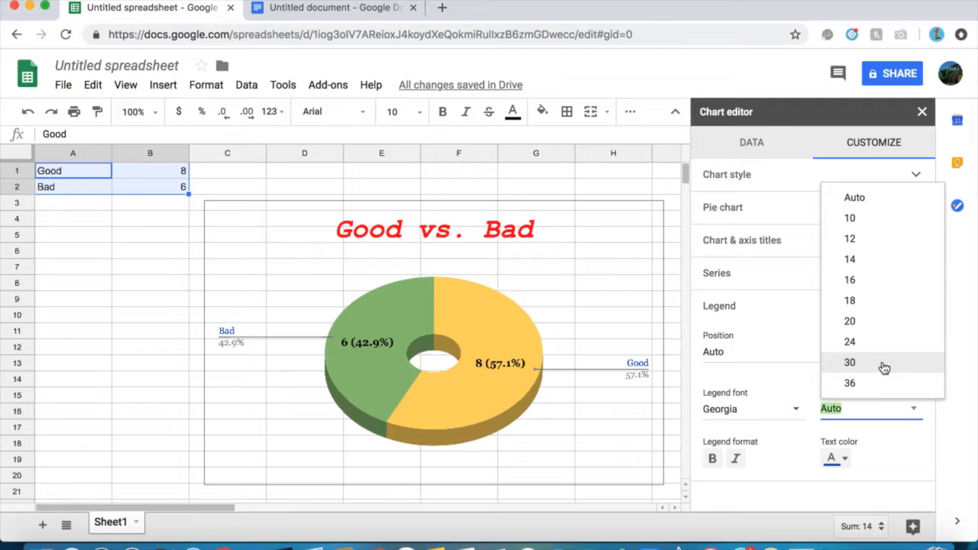
pyautogui.click(883, 366)
pyautogui.click(877, 408)
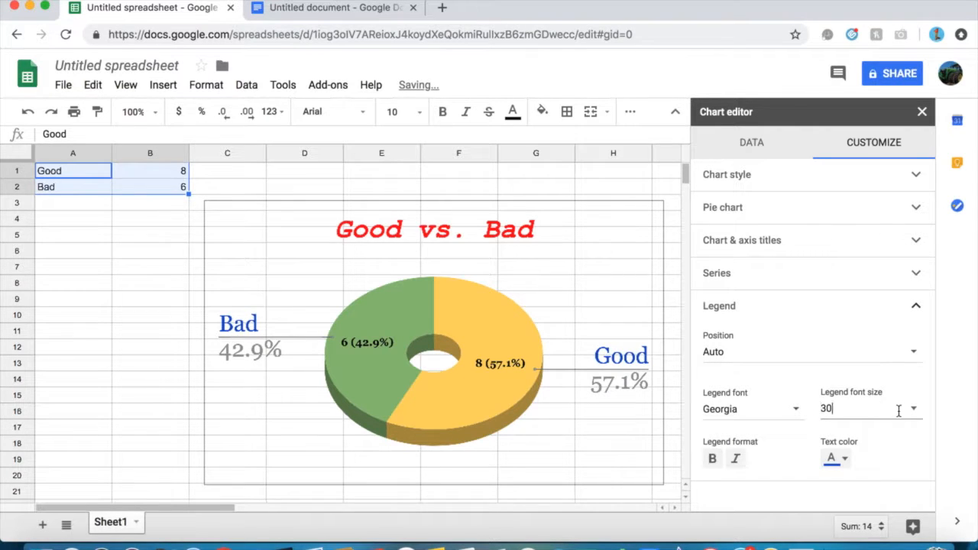
pyautogui.click(912, 407)
pyautogui.click(908, 382)
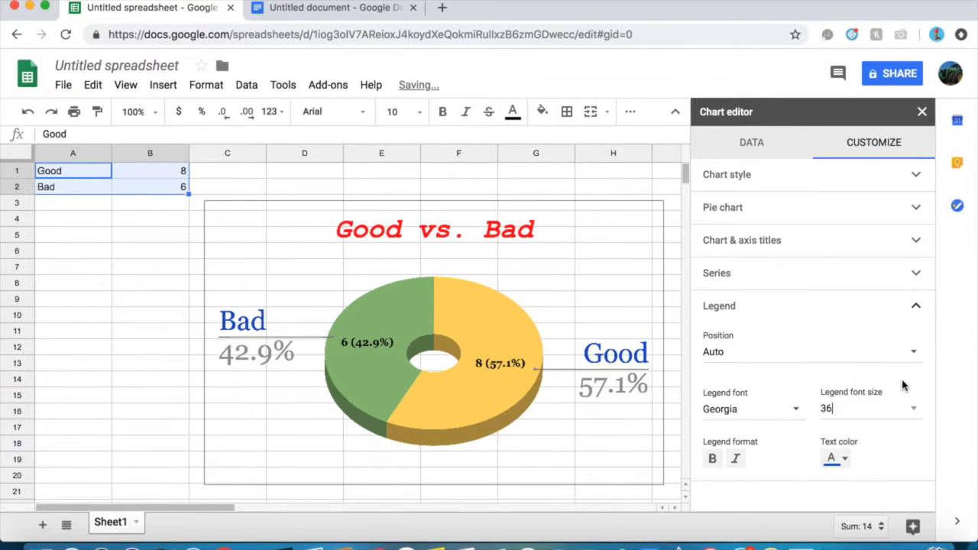
# Turn bold on and off for the legend text, and make it italic
pyautogui.click(715, 458)
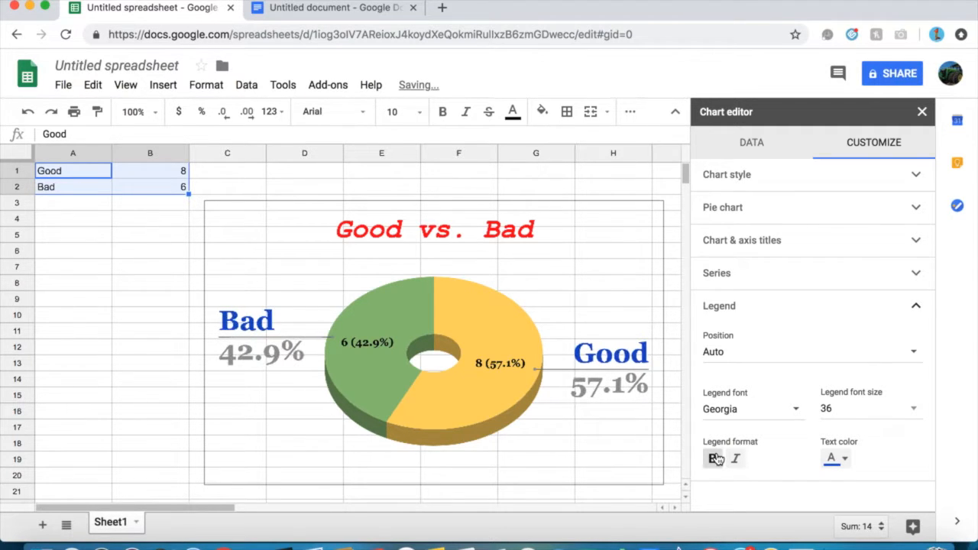
pyautogui.click(715, 459)
pyautogui.click(737, 461)
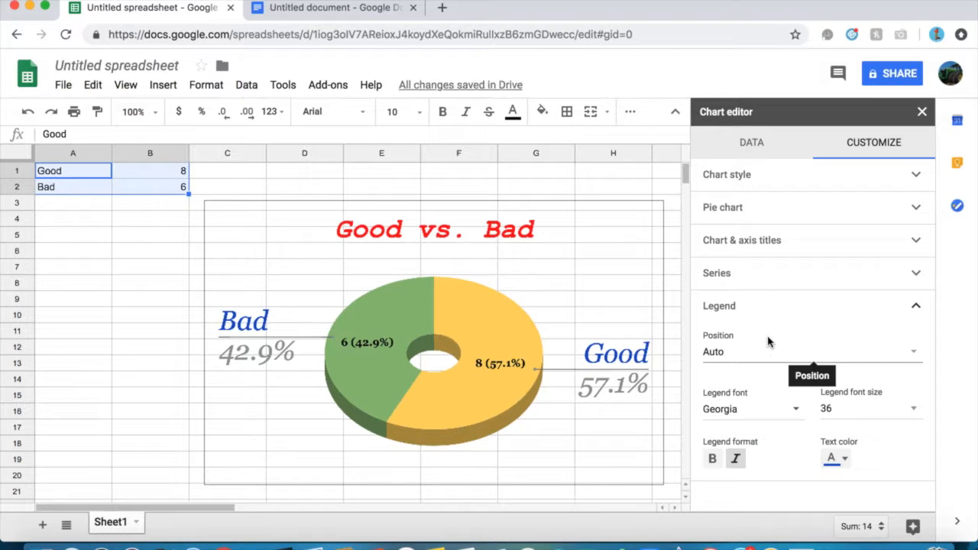
pyautogui.click(784, 306)
# Try the chart data with rows and columns switched, toggle row 1 as labels off and on, and turn the switch off
pyautogui.click(769, 138)
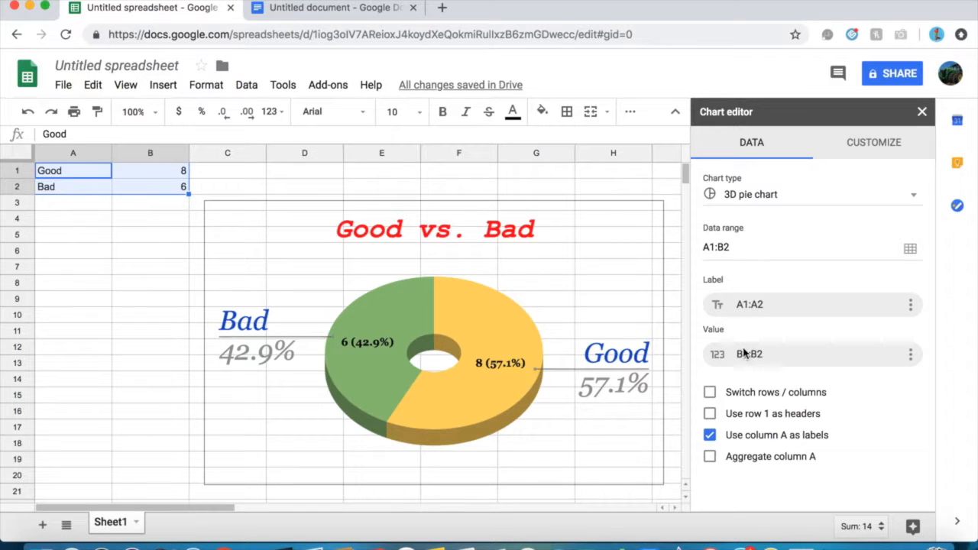
pyautogui.click(710, 392)
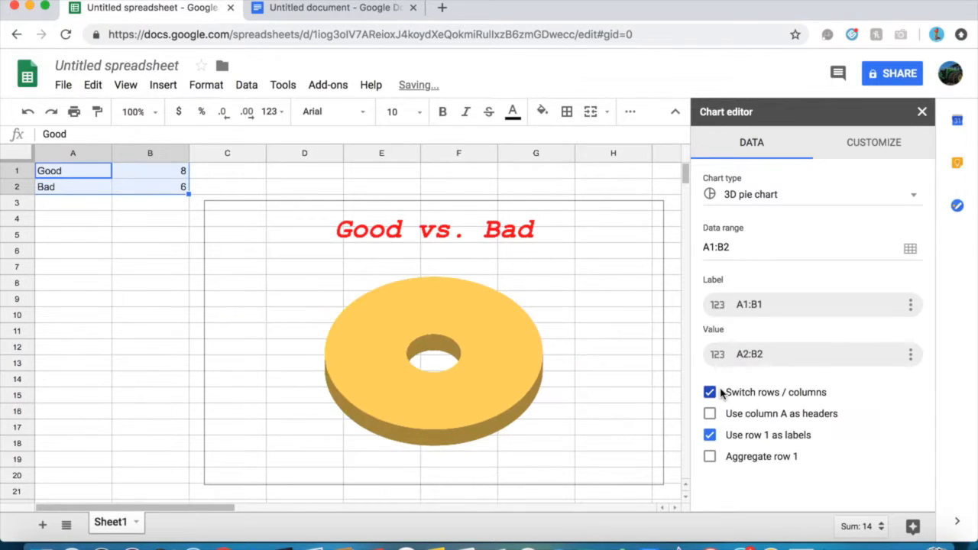
pyautogui.click(720, 393)
pyautogui.click(720, 392)
pyautogui.click(329, 372)
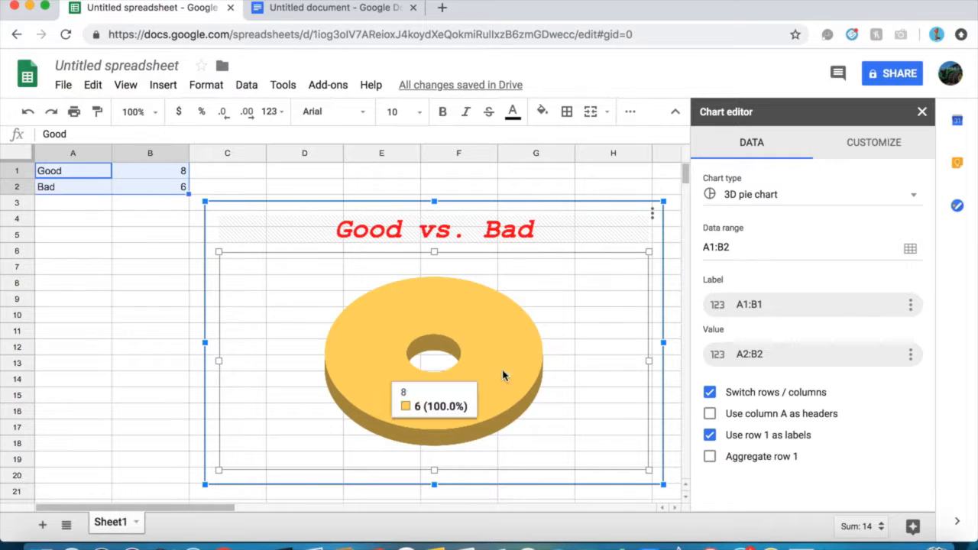
pyautogui.click(710, 435)
pyautogui.click(709, 436)
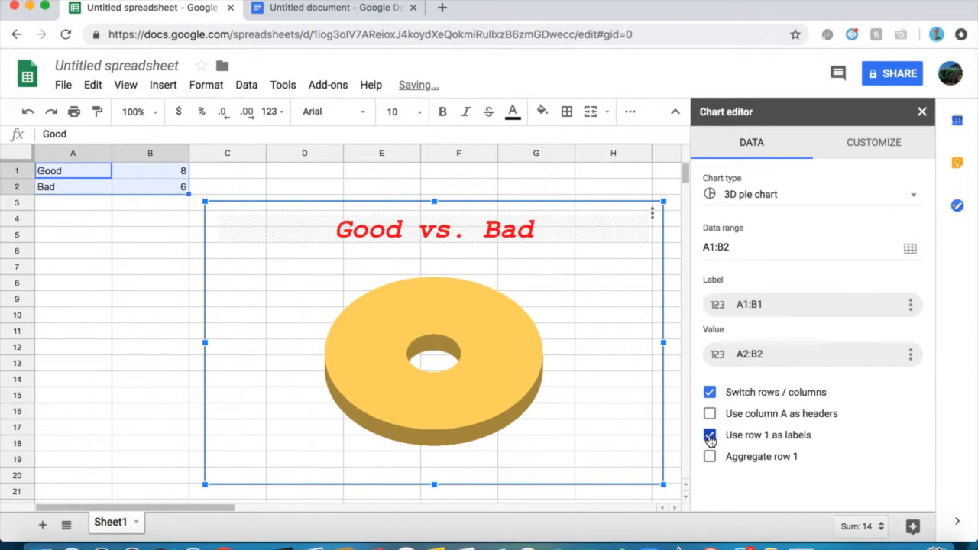
pyautogui.click(710, 392)
# Toggle row 1 as headers and the column A aggregation on and off, and open and dismiss the data range selection
pyautogui.click(709, 413)
pyautogui.click(710, 413)
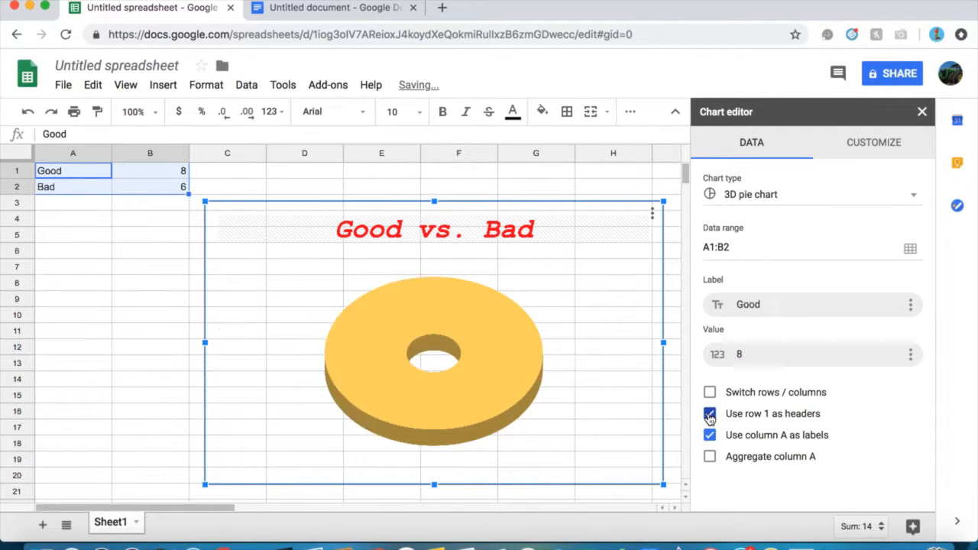
pyautogui.click(711, 458)
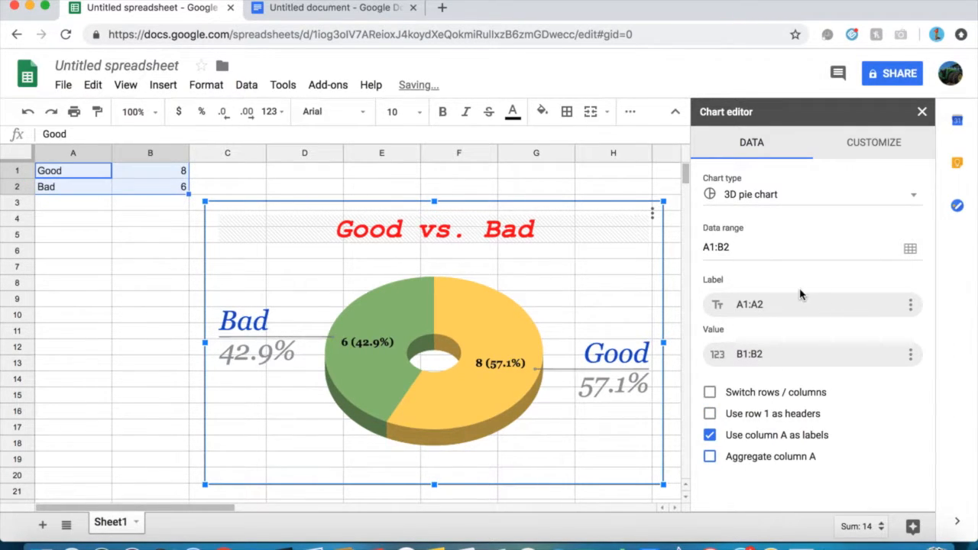
pyautogui.click(909, 248)
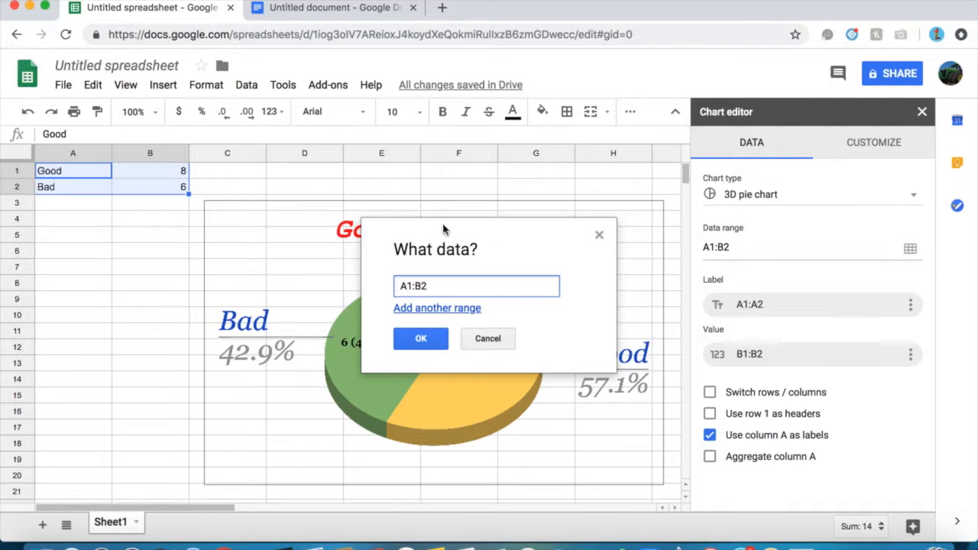
pyautogui.click(599, 234)
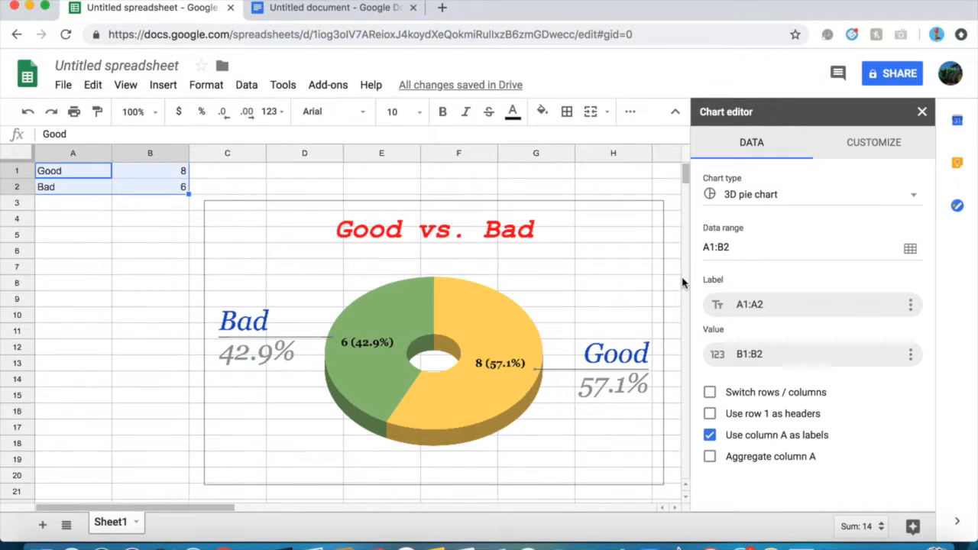
# Enlarge the pie chart from its lower-right corner so it reaches column K and row 29
pyautogui.click(532, 460)
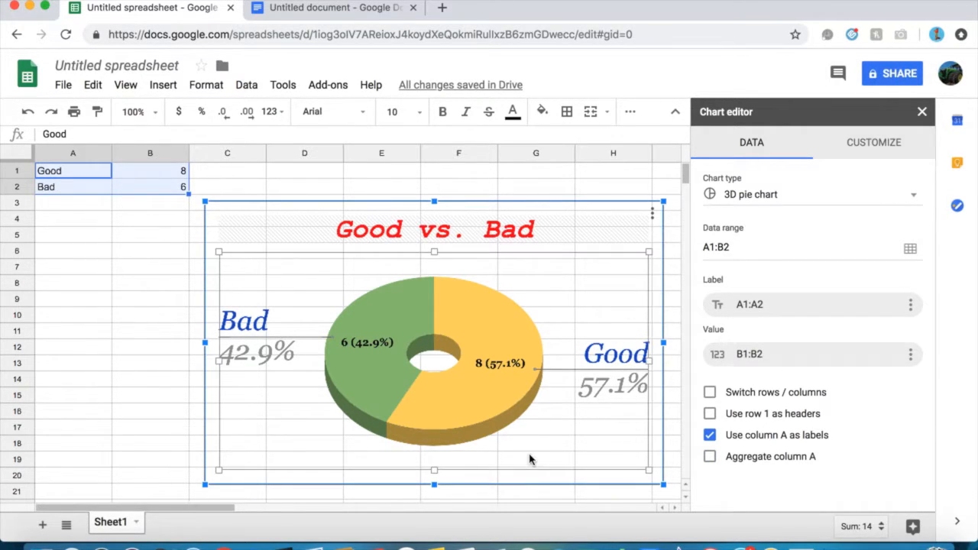
pyautogui.moveTo(666, 480); pyautogui.dragTo(890, 547)
pyautogui.click(631, 459)
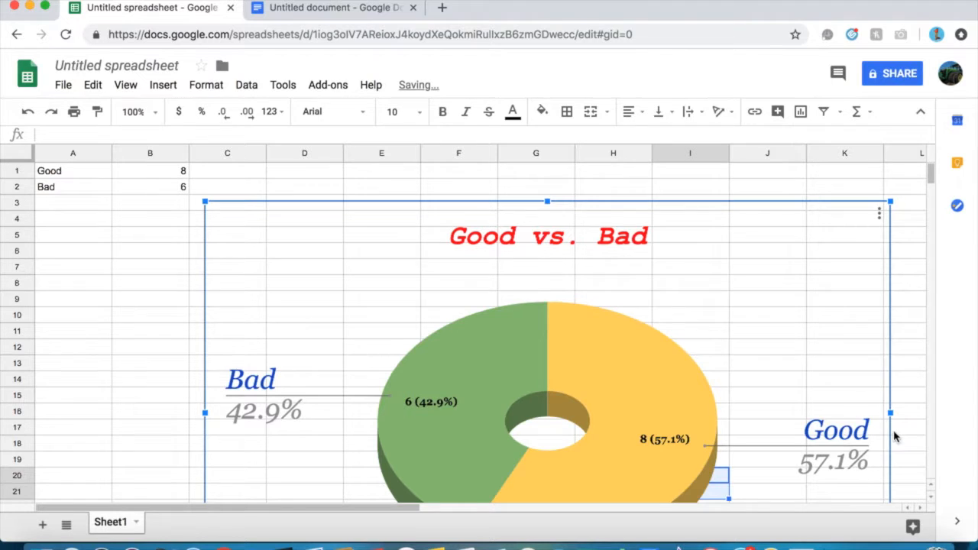
pyautogui.scroll(-5, 894, 438)
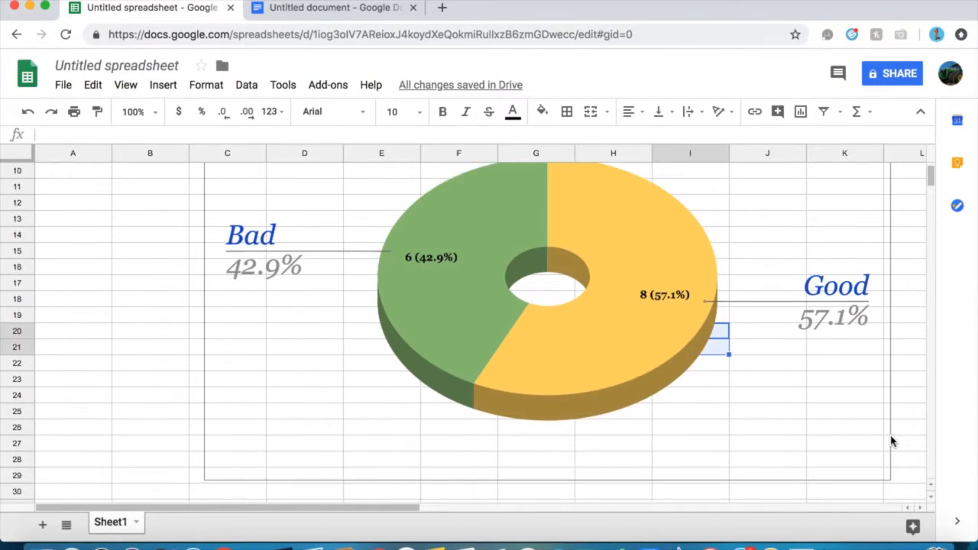
# Enlarge the pie chart further from its lower-right corner, and move it so it spans columns D to O
pyautogui.click(891, 440)
pyautogui.scroll(-1, 891, 451)
pyautogui.click(882, 456)
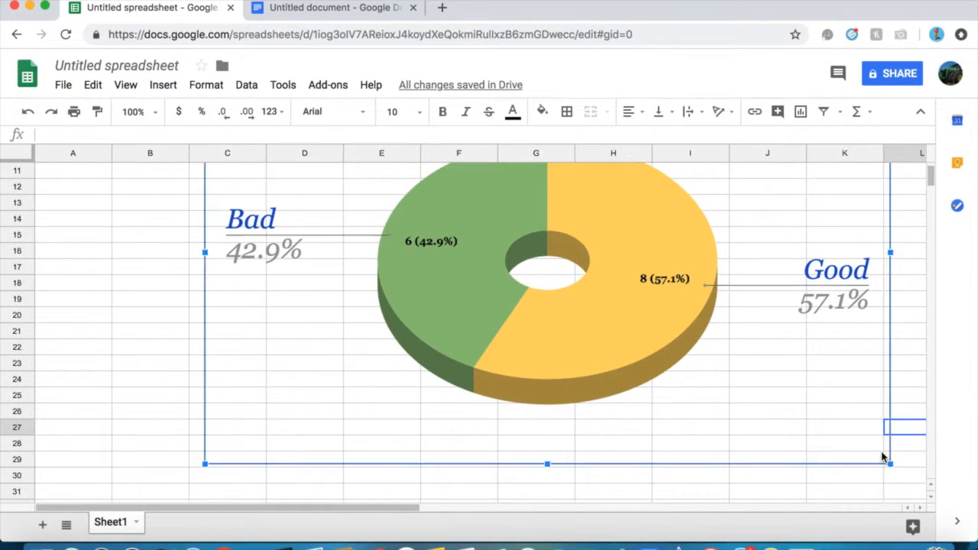
pyautogui.moveTo(890, 464); pyautogui.dragTo(977, 549)
pyautogui.moveTo(613, 388); pyautogui.dragTo(733, 385)
# Look across the sheet over the enlarged chart, out to its right and lower edges
pyautogui.click(166, 324)
pyautogui.press('Right')
pyautogui.press('Right')
pyautogui.press('Right')
pyautogui.press('Right')
pyautogui.press('Right')
pyautogui.press('Right')
pyautogui.press('Right')
pyautogui.press('Right')
pyautogui.press('Right')
pyautogui.press('Right')
pyautogui.press('Right')
pyautogui.press('Right')
pyautogui.press('Right')
pyautogui.press('Right')
pyautogui.press('Right')
pyautogui.press('Right')
pyautogui.press('Right')
pyautogui.press('Right')
pyautogui.press('Right')
pyautogui.press('Right')
pyautogui.press('Right')
pyautogui.press('Right')
pyautogui.press('Right')
pyautogui.press('Left')
pyautogui.press('Left')
pyautogui.press('Left')
pyautogui.press('Left')
pyautogui.press('Left')
pyautogui.press('Left')
pyautogui.press('Left')
pyautogui.press('Left')
pyautogui.press('Left')
pyautogui.press('Left')
pyautogui.press('Left')
pyautogui.press('Left')
pyautogui.press('Left')
pyautogui.press('Left')
pyautogui.press('Left')
pyautogui.press('Left')
pyautogui.press('Left')
pyautogui.press('Left')
pyautogui.press('Left')
pyautogui.press('Left')
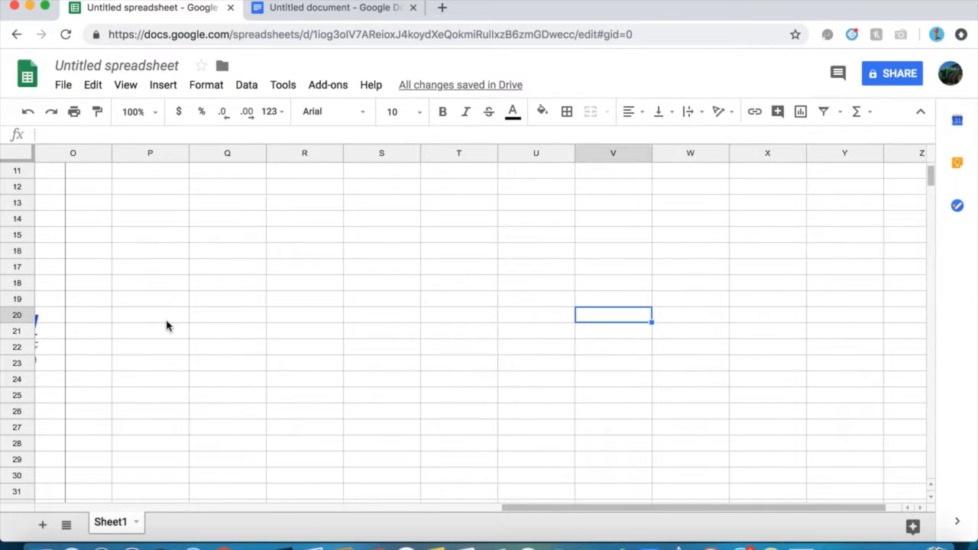
pyautogui.press('Down')
pyautogui.press('Down')
pyautogui.press('Down')
pyautogui.press('Down')
pyautogui.press('Down')
pyautogui.press('Down')
pyautogui.press('Down')
pyautogui.press('Down')
pyautogui.press('Down')
pyautogui.press('Down')
pyautogui.press('Down')
pyautogui.press('Down')
pyautogui.press('Down')
pyautogui.press('Down')
pyautogui.press('Down')
pyautogui.press('Down')
pyautogui.press('Down')
pyautogui.press('Down')
pyautogui.press('Down')
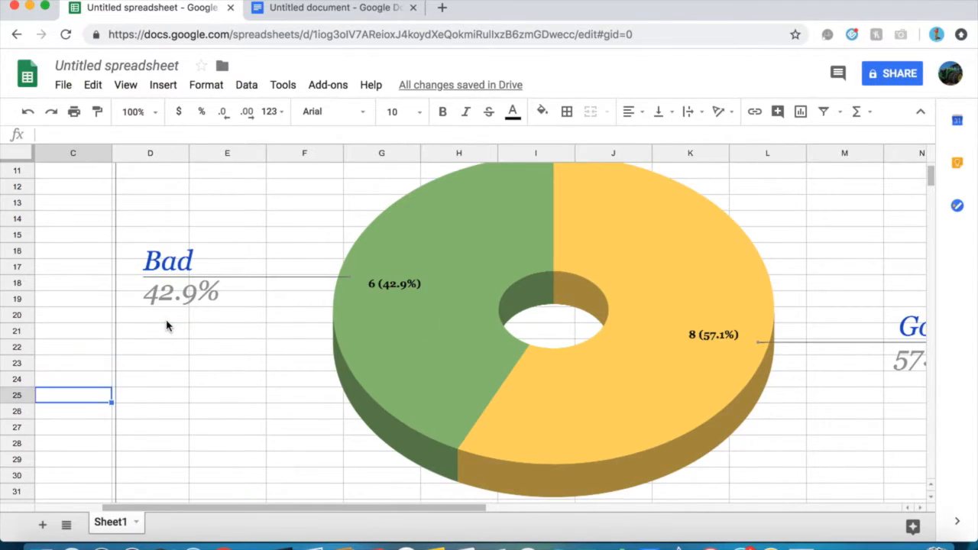
pyautogui.press('Right')
pyautogui.press('Right')
pyautogui.press('Right')
pyautogui.press('Right')
pyautogui.press('Right')
pyautogui.press('Right')
pyautogui.press('Right')
pyautogui.press('Right')
pyautogui.press('Right')
pyautogui.press('Right')
pyautogui.press('Right')
pyautogui.press('Right')
pyautogui.press('Right')
pyautogui.press('Right')
pyautogui.press('Right')
pyautogui.press('Right')
pyautogui.press('Right')
pyautogui.press('Right')
pyautogui.press('Right')
pyautogui.press('Right')
pyautogui.press('Right')
pyautogui.press('Right')
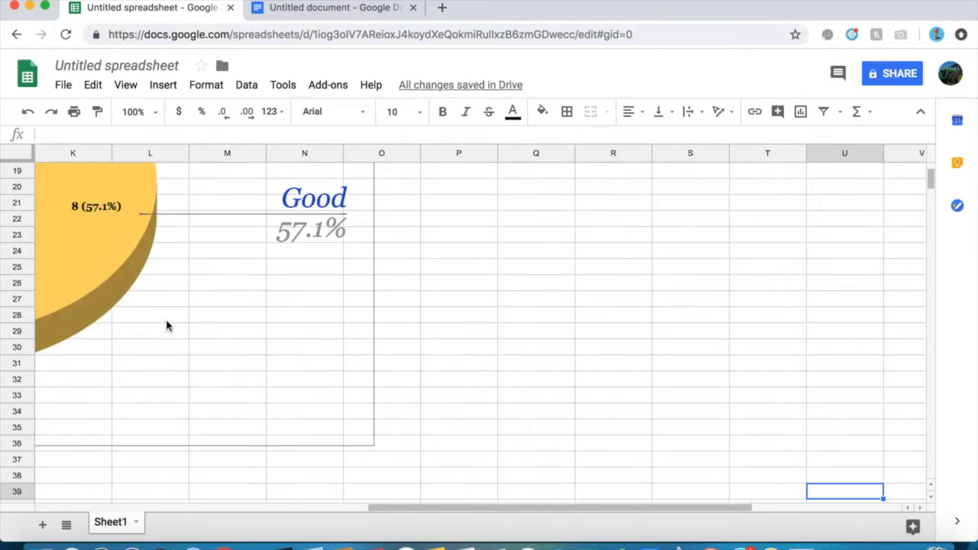
pyautogui.press('Left')
pyautogui.press('Left')
pyautogui.press('Left')
pyautogui.press('Left')
pyautogui.press('Left')
pyautogui.press('Left')
pyautogui.press('Left')
pyautogui.press('Left')
pyautogui.press('Left')
pyautogui.press('Left')
pyautogui.press('Left')
pyautogui.press('Left')
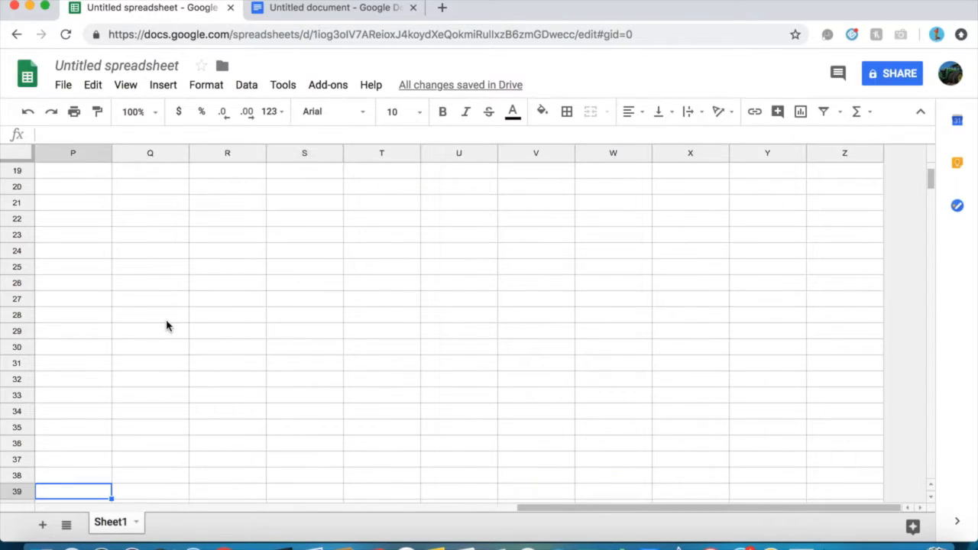
# Shrink the pie chart from its lower-right corner so it ends in column L and row 28
pyautogui.click(220, 416)
pyautogui.click(203, 458)
pyautogui.click(207, 443)
pyautogui.click(196, 432)
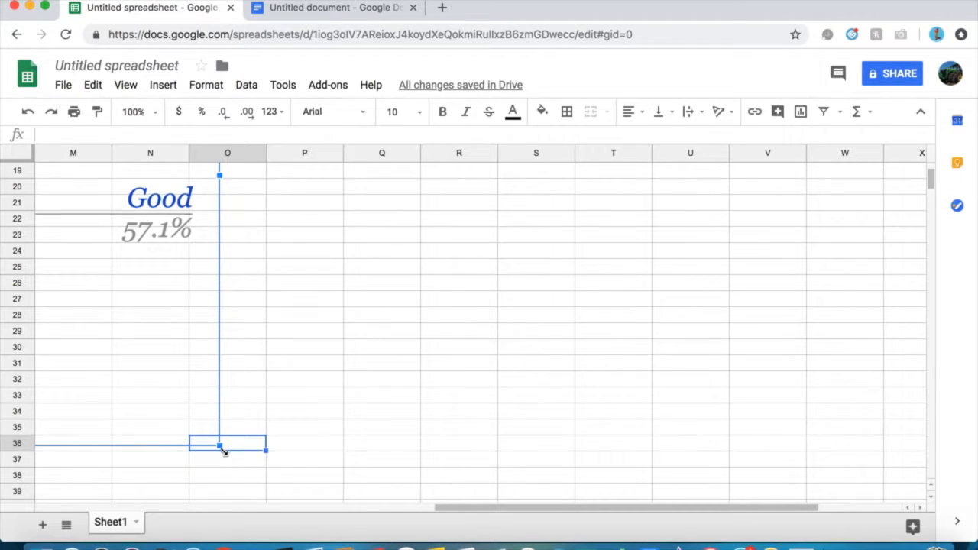
pyautogui.moveTo(222, 450); pyautogui.dragTo(6, 203)
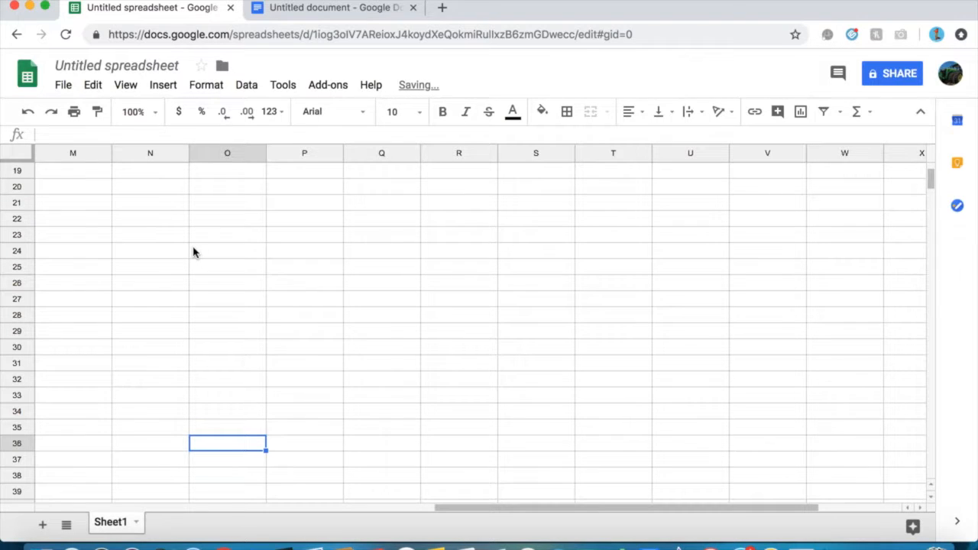
pyautogui.hscroll(-10, 194, 252)
pyautogui.scroll(4, 193, 252)
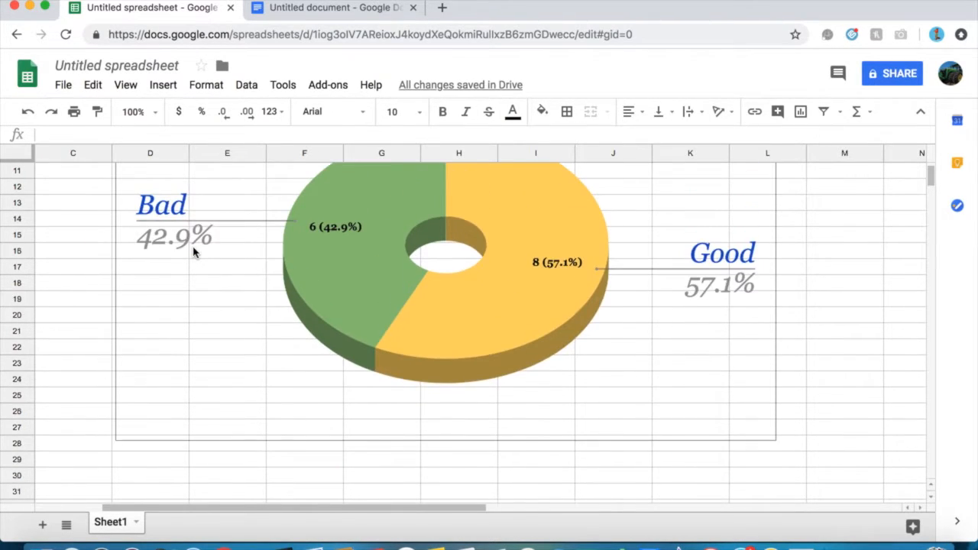
pyautogui.scroll(5, 193, 252)
pyautogui.hscroll(-2, 194, 252)
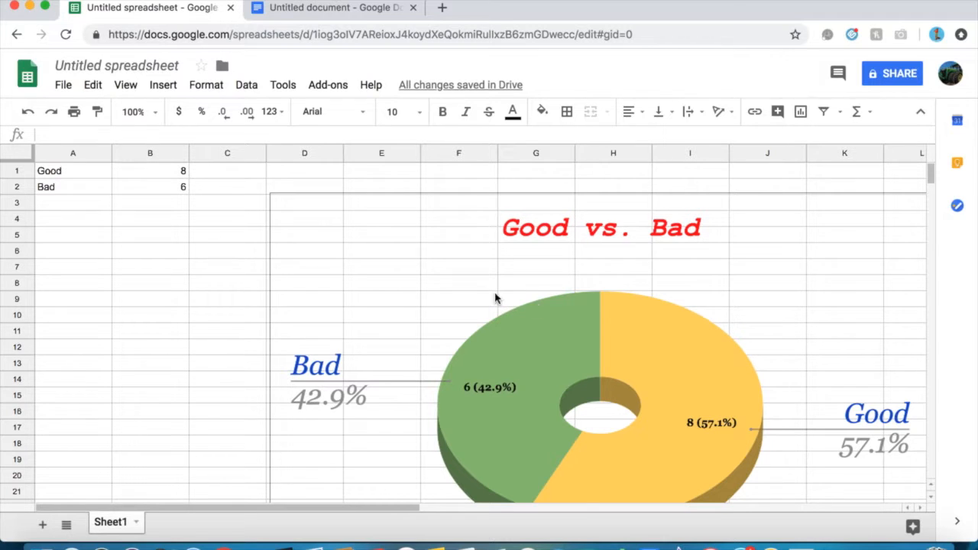
# Shrink the pie chart further from its lower-right corner so it spans columns D to H and ends at row 17
pyautogui.scroll(-5, 361, 346)
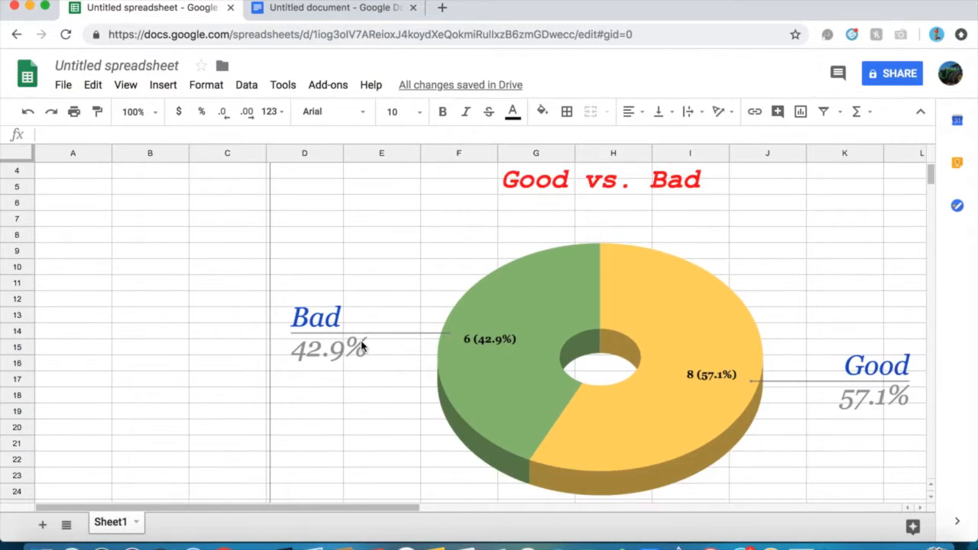
pyautogui.hscroll(10, 351, 346)
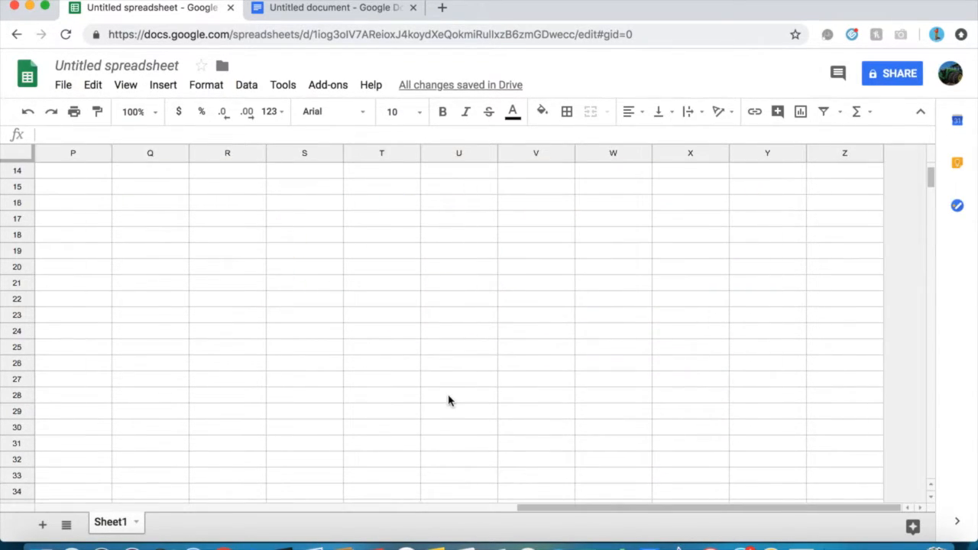
pyautogui.hscroll(-7, 448, 399)
pyautogui.click(310, 393)
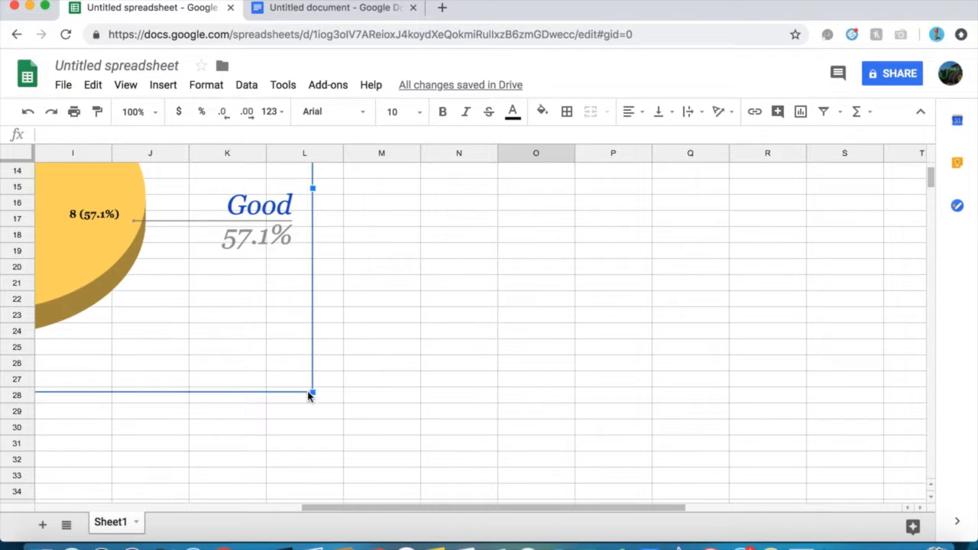
pyautogui.moveTo(313, 393); pyautogui.dragTo(21, 160)
pyautogui.hscroll(-8, 164, 258)
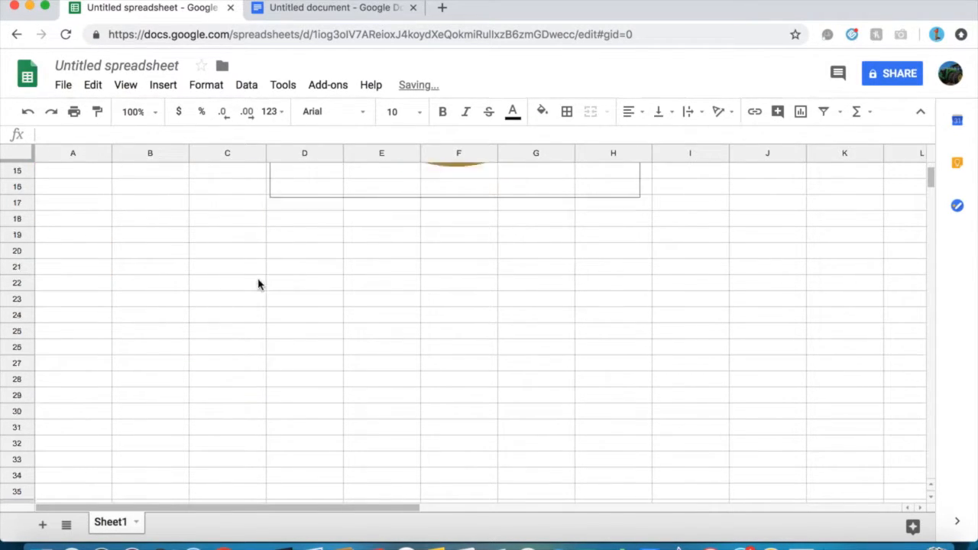
pyautogui.scroll(5, 256, 264)
pyautogui.hscroll(10, 257, 264)
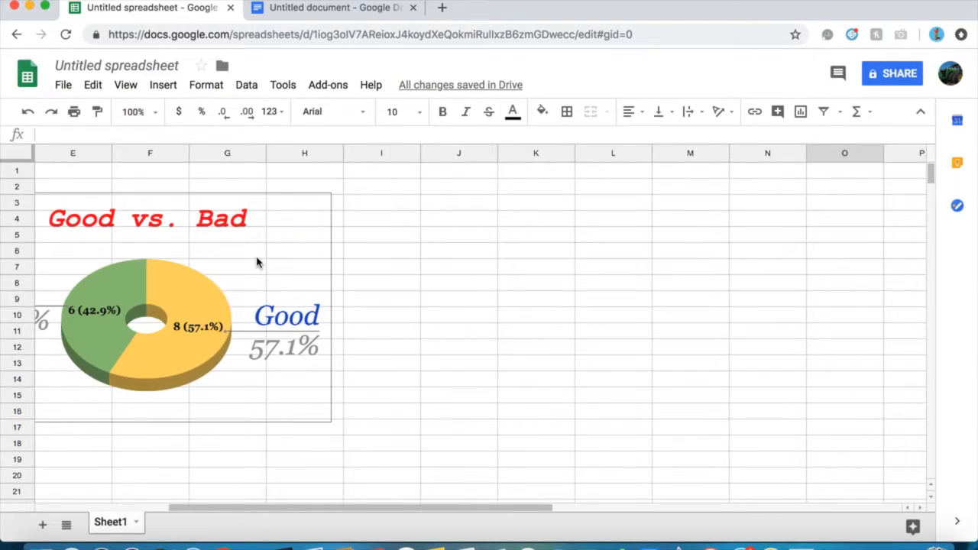
pyautogui.hscroll(-10, 257, 264)
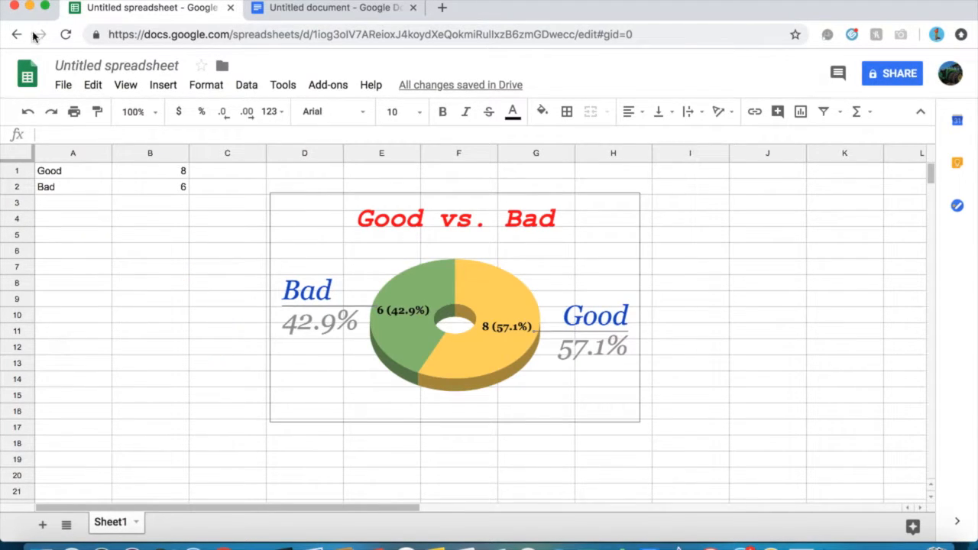
# Start a list of colors below the existing data, entering Red in A19 and Blue in A20
pyautogui.click(127, 442)
pyautogui.click(83, 458)
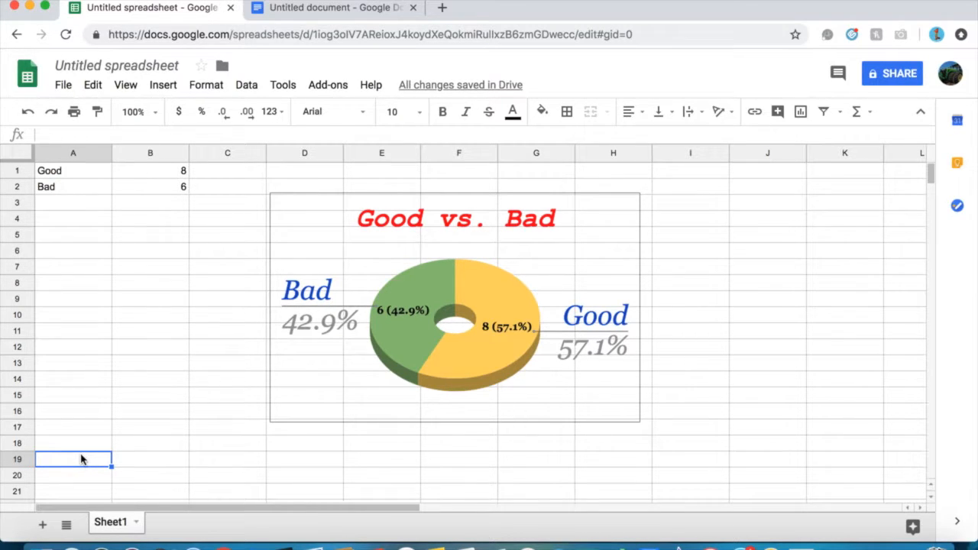
pyautogui.write('g')
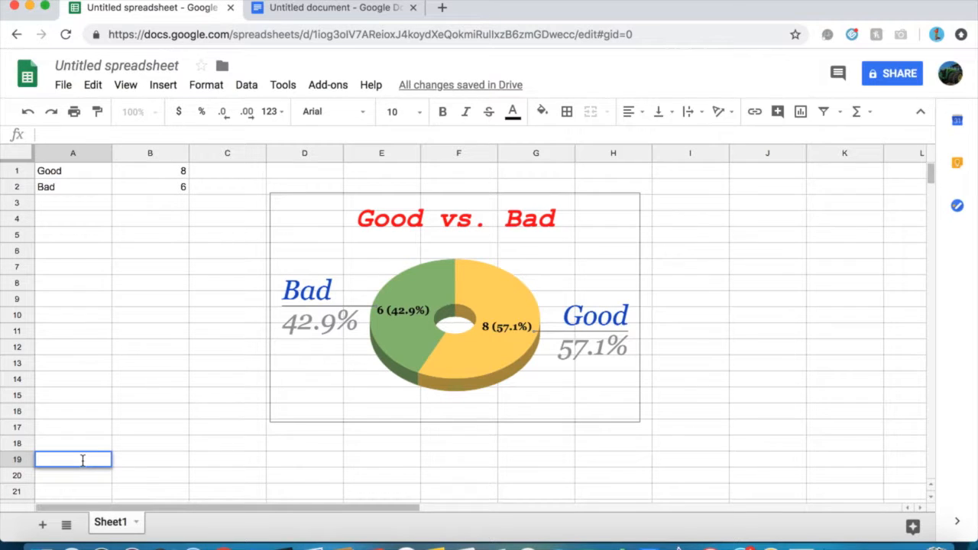
pyautogui.write('Red')
pyautogui.click(74, 477)
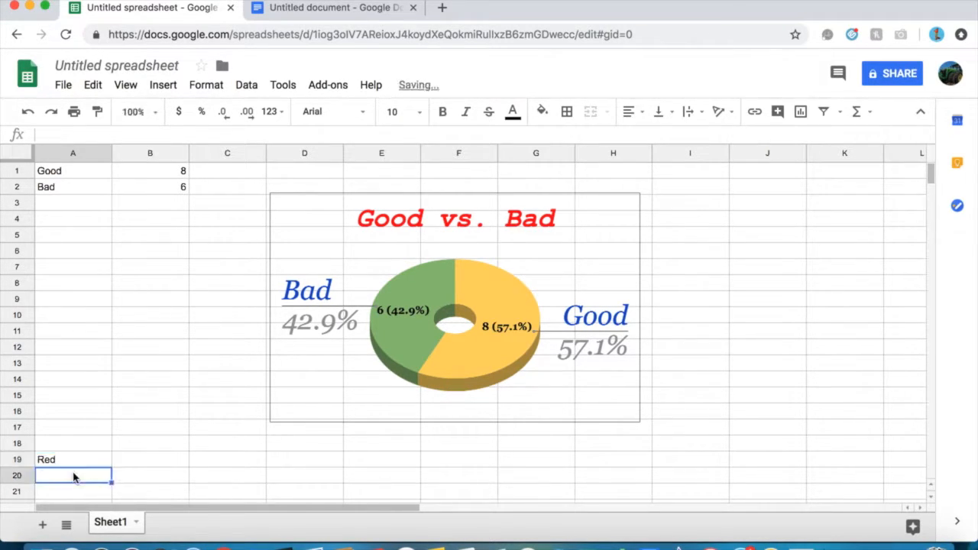
pyautogui.doubleClick(74, 476)
pyautogui.press('Escape')
pyautogui.doubleClick(60, 476)
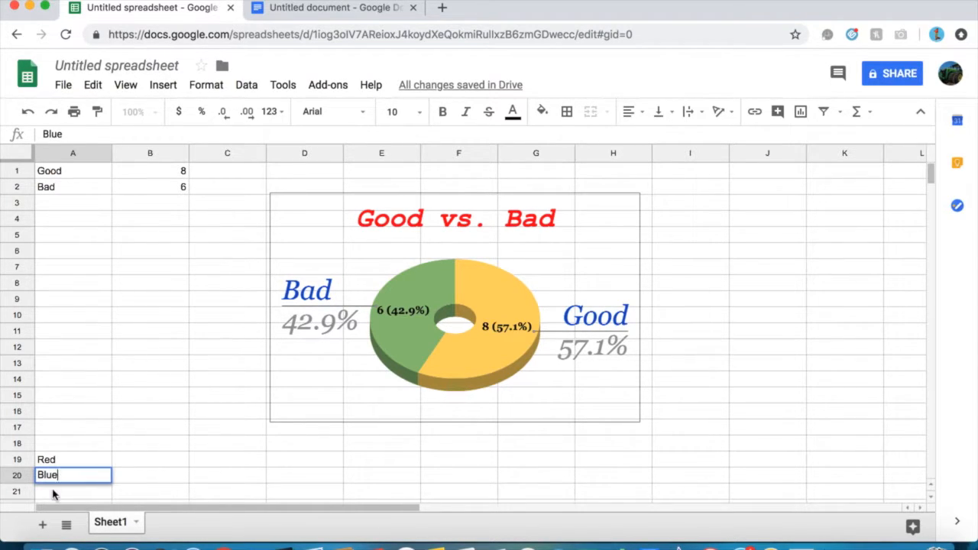
pyautogui.click(53, 493)
# Add Pink to the color list in cell A21
pyautogui.doubleClick(55, 495)
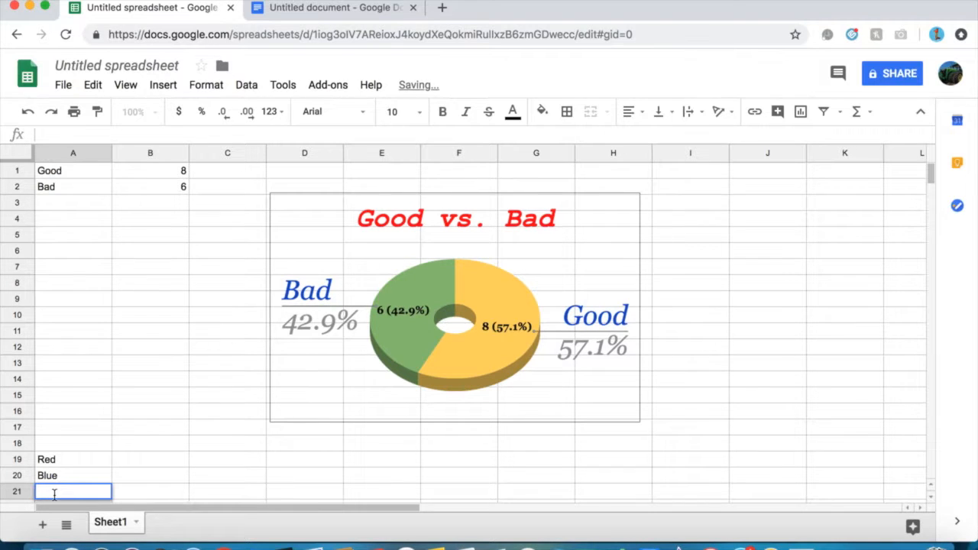
pyautogui.write('pi')
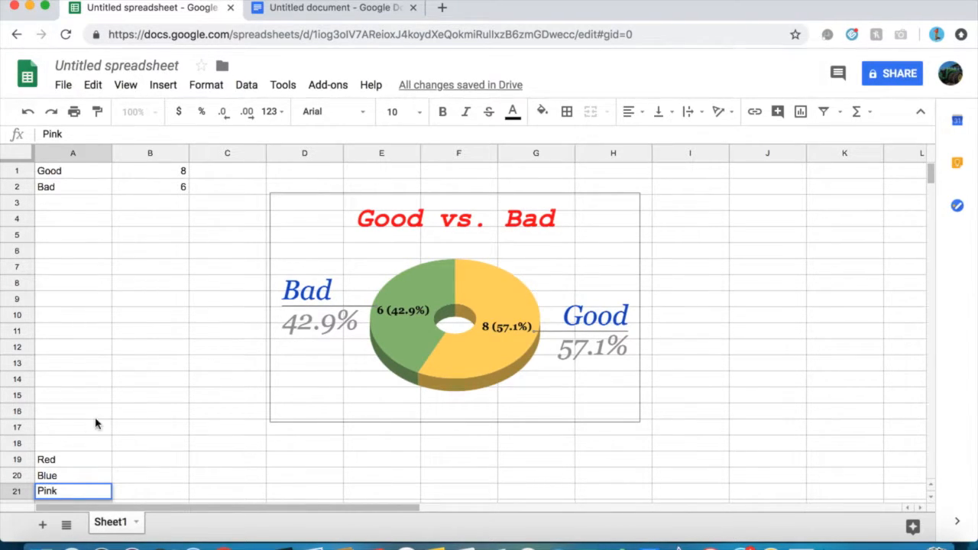
pyautogui.scroll(-3, 97, 424)
pyautogui.click(91, 444)
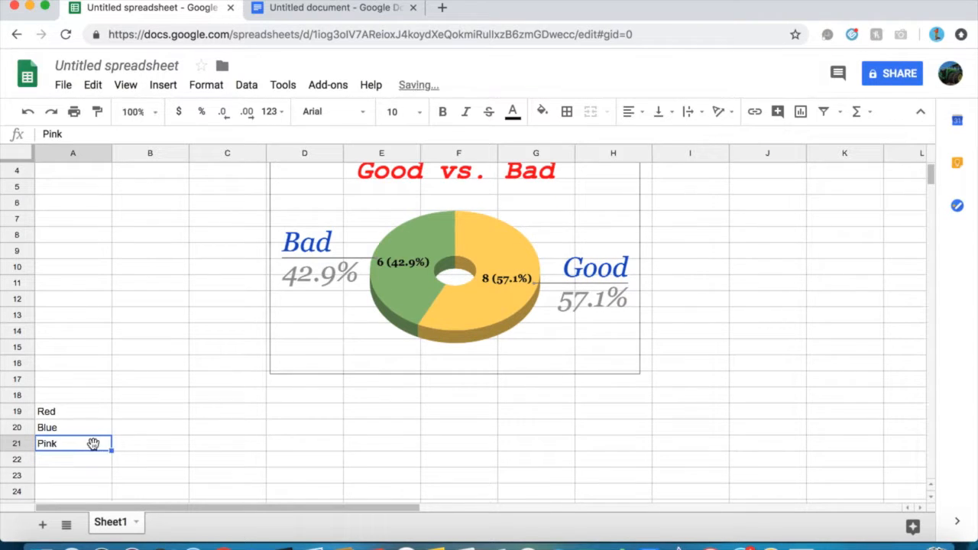
# Continue the color list with Yellow in A22 and Orange in A23
pyautogui.click(82, 462)
pyautogui.scroll(1, 210, 380)
pyautogui.hscroll(1, 211, 381)
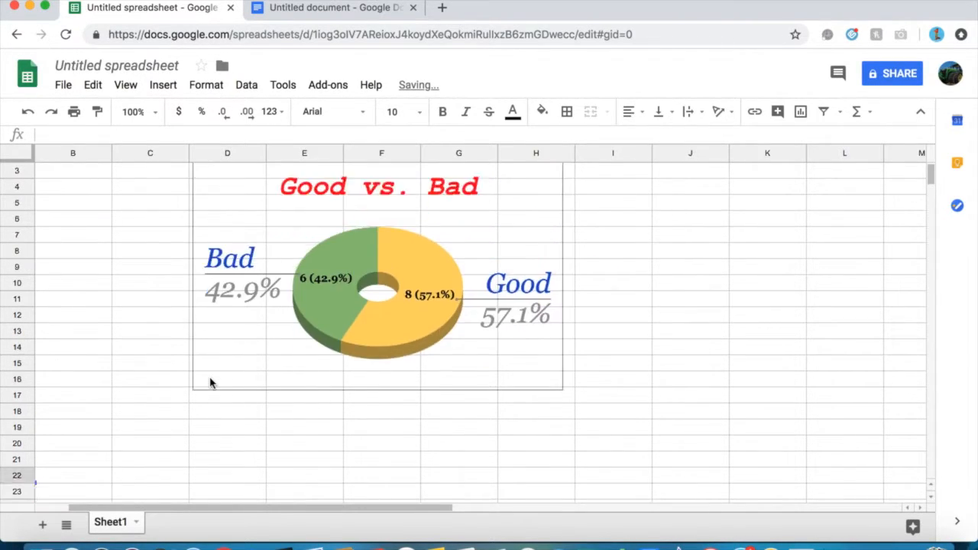
pyautogui.scroll(-5, 210, 382)
pyautogui.hscroll(-1, 210, 382)
pyautogui.hscroll(2, 210, 382)
pyautogui.hscroll(-2, 210, 381)
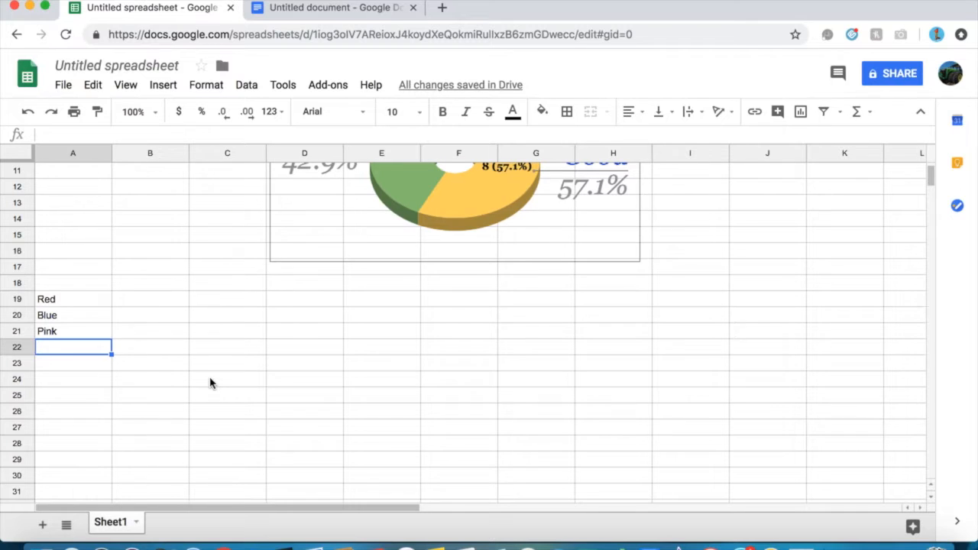
pyautogui.doubleClick(58, 352)
pyautogui.click(48, 362)
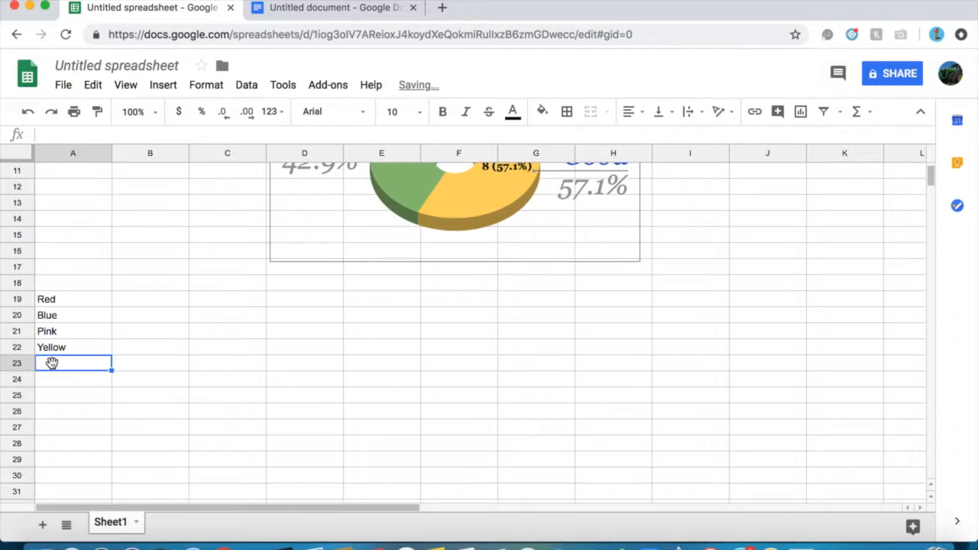
pyautogui.write('Orange')
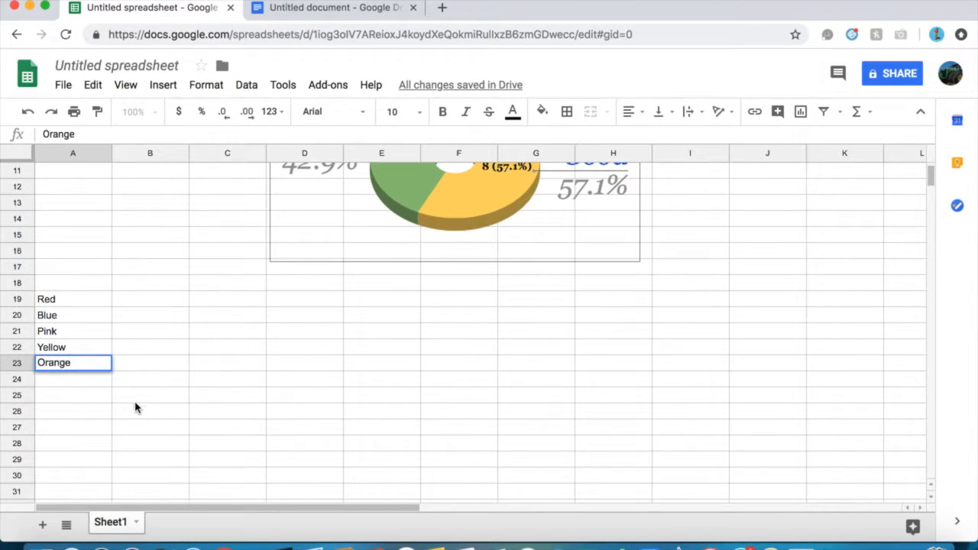
pyautogui.click(82, 379)
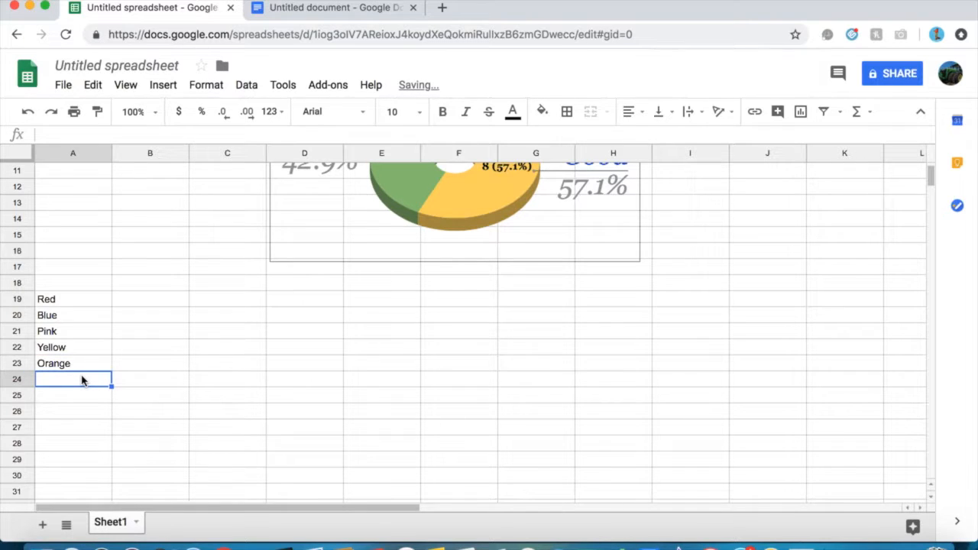
# Complete the color list with Green in A24 and Purple in A25
pyautogui.write('Green')
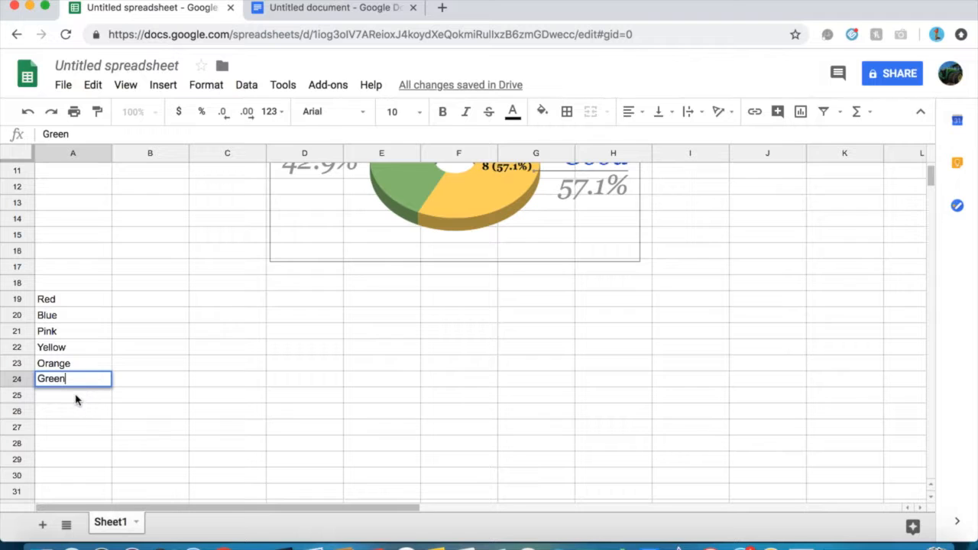
pyautogui.press('Return')
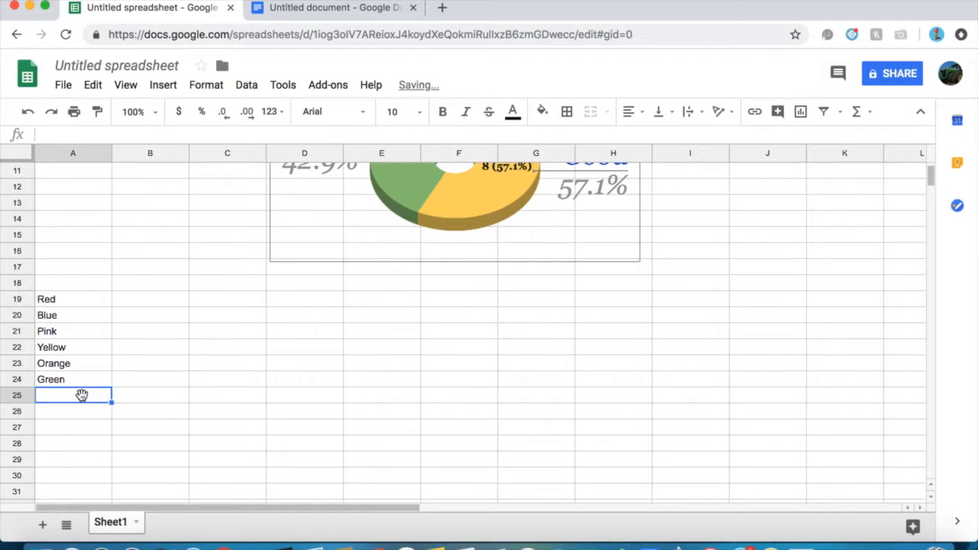
pyautogui.write('Pur')
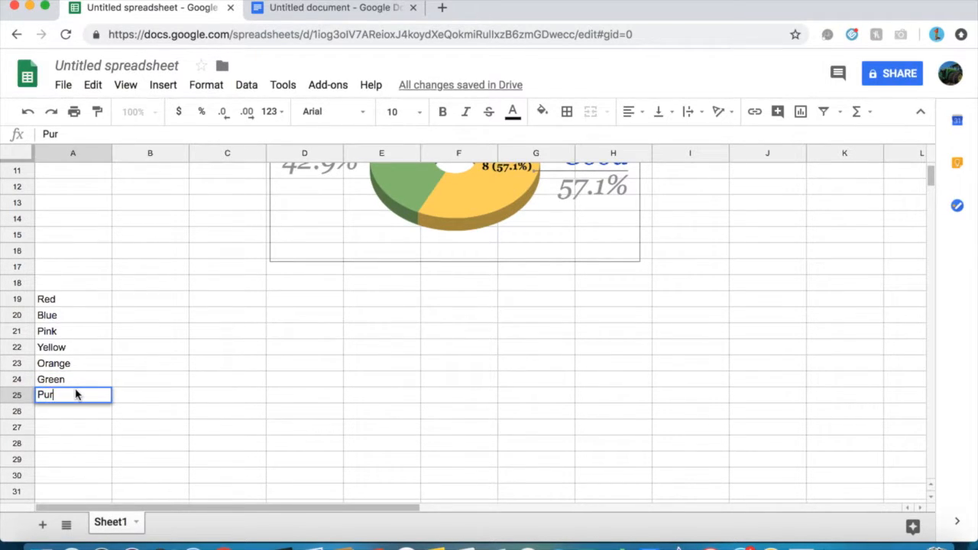
pyautogui.click(124, 417)
# Enter the values 10 for Red, 6 for Blue and 4 for Pink in cells B19 to B21
pyautogui.click(121, 297)
pyautogui.doubleClick(124, 300)
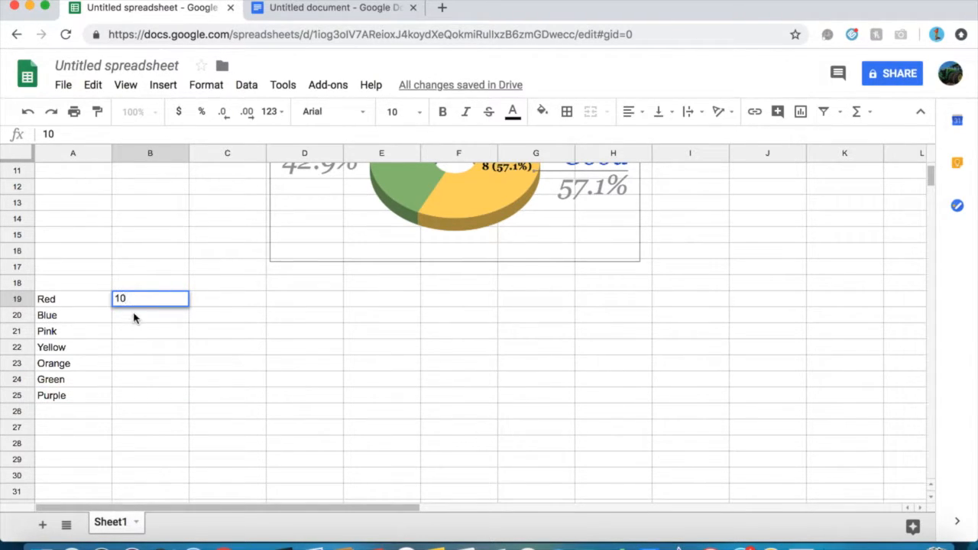
pyautogui.click(134, 316)
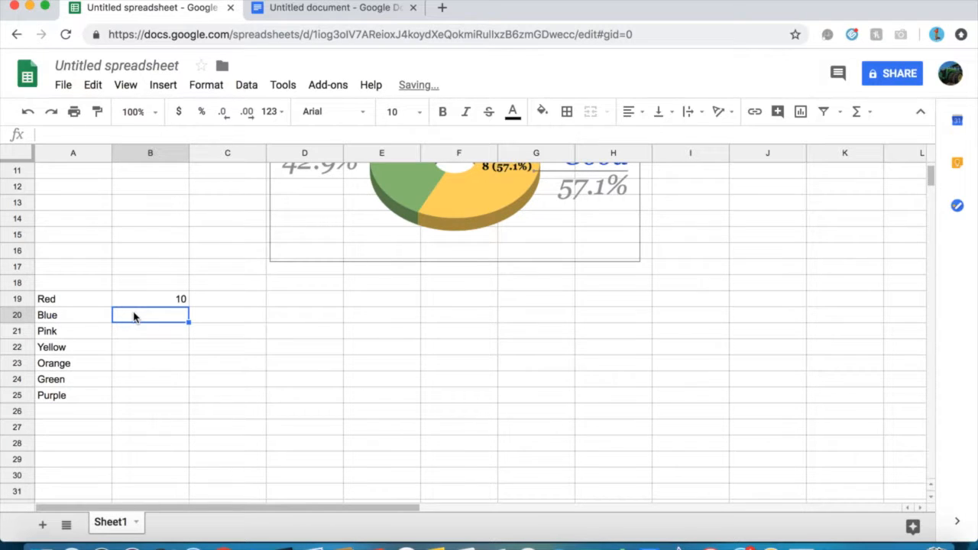
pyautogui.write('6')
pyautogui.click(147, 332)
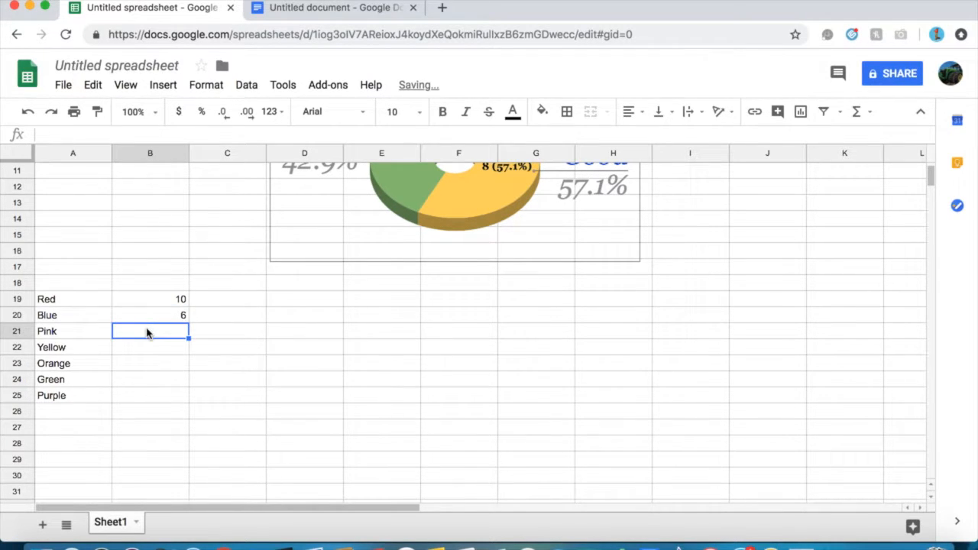
pyautogui.write('4')
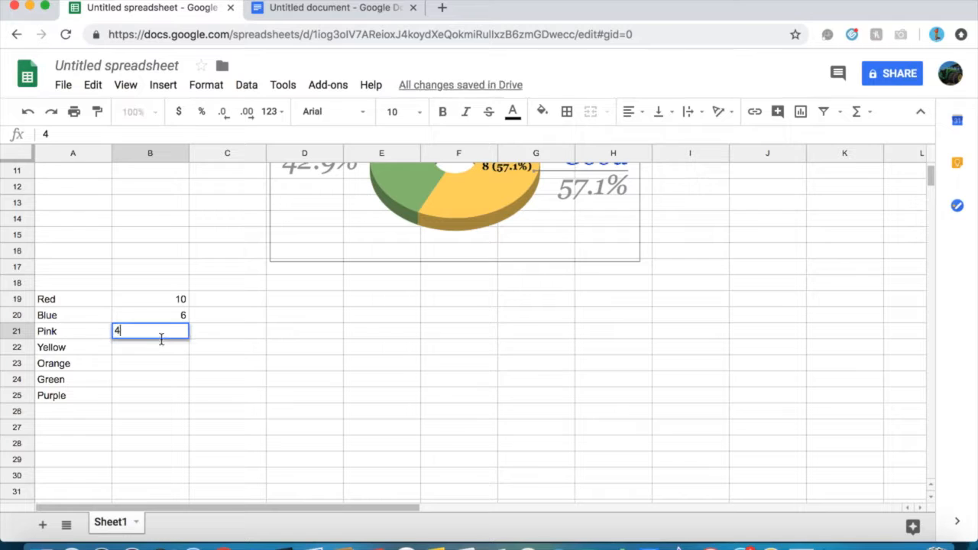
pyautogui.click(162, 356)
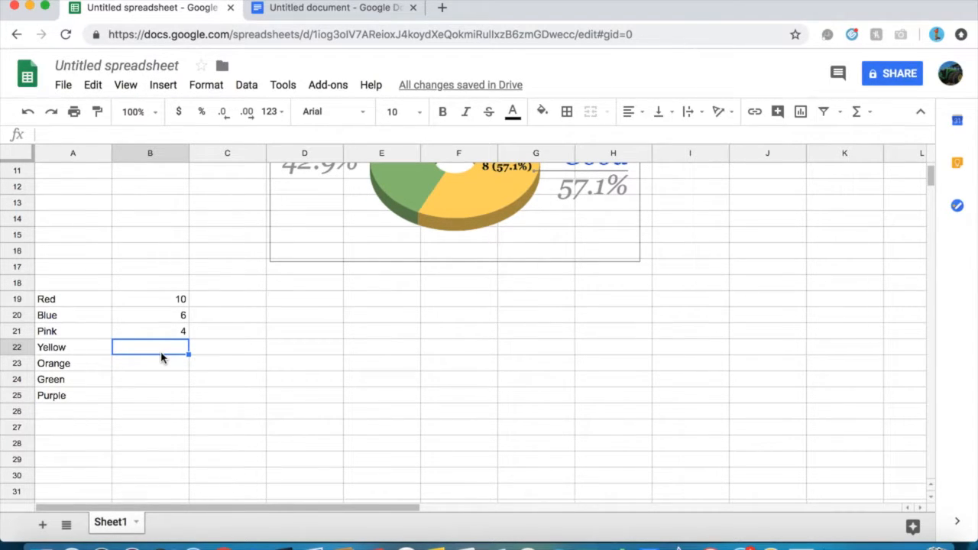
# Enter the values 7 for Yellow, 9 for Orange, 8 for Green and 6 for Purple in cells B22 to B25
pyautogui.write('7')
pyautogui.click(146, 362)
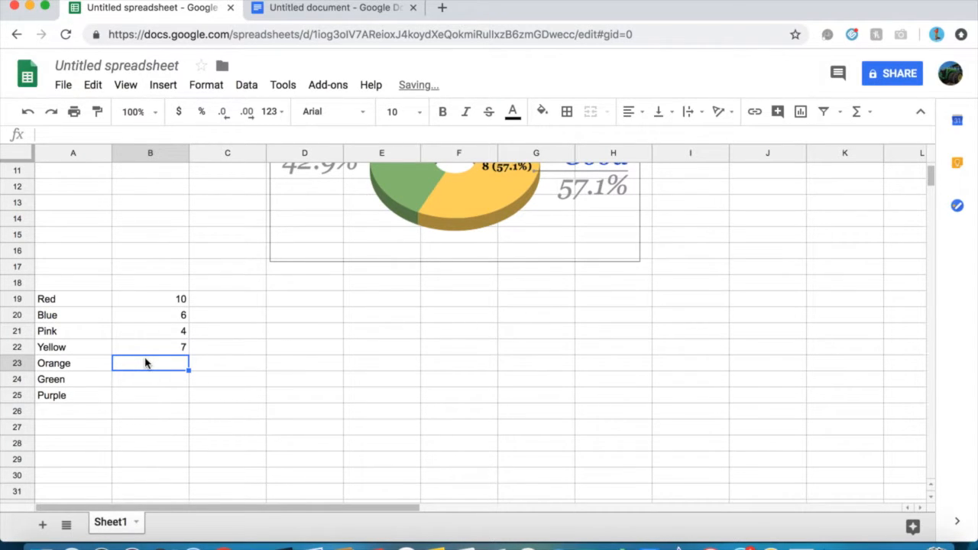
pyautogui.write('9')
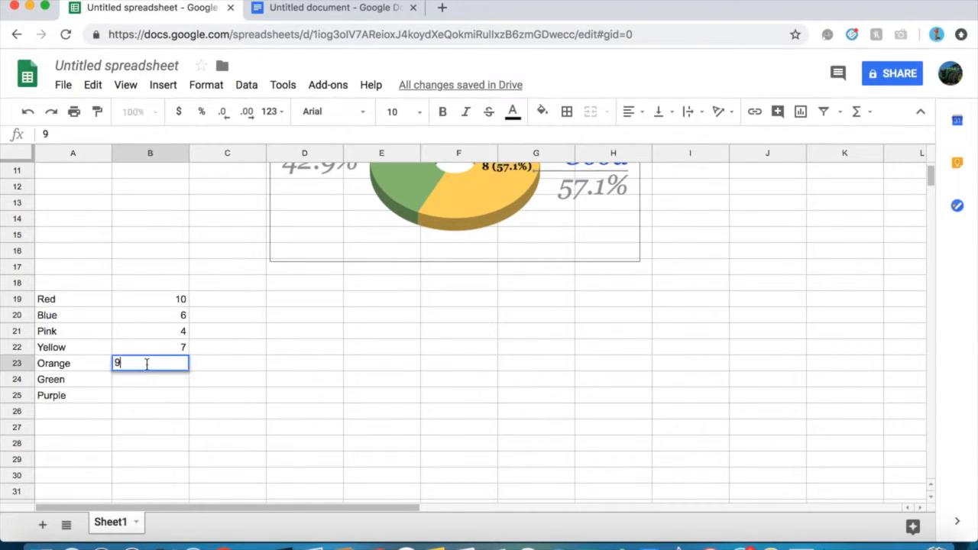
pyautogui.click(150, 380)
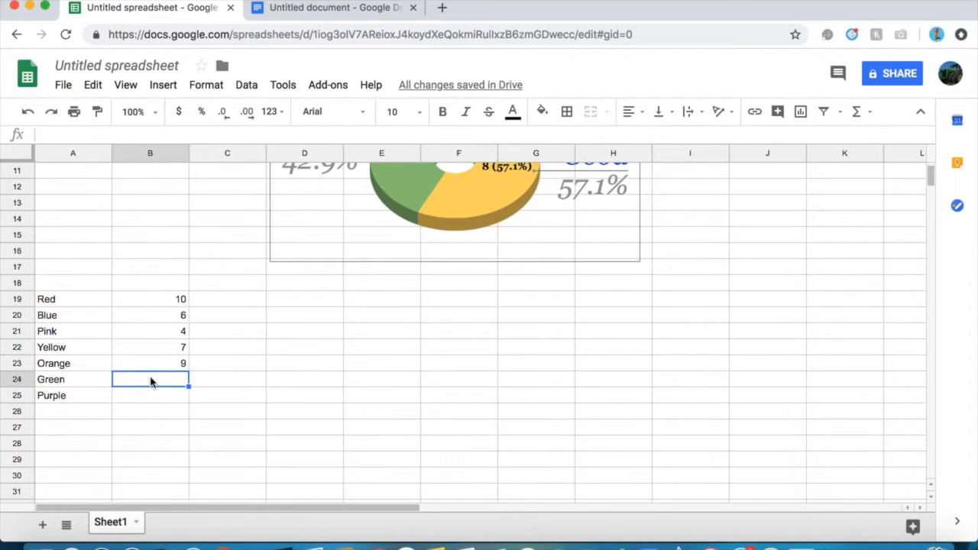
pyautogui.write('8')
pyautogui.press('Return')
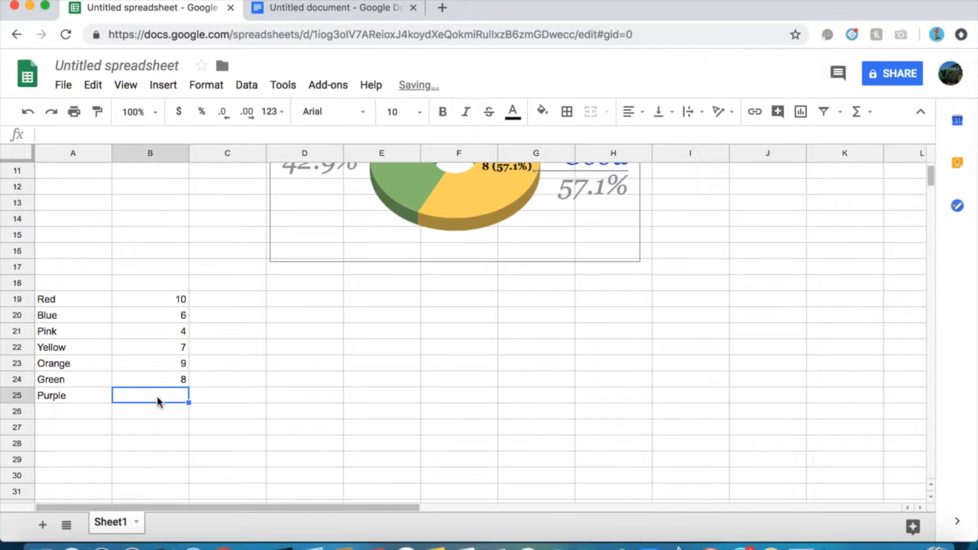
pyautogui.write('6')
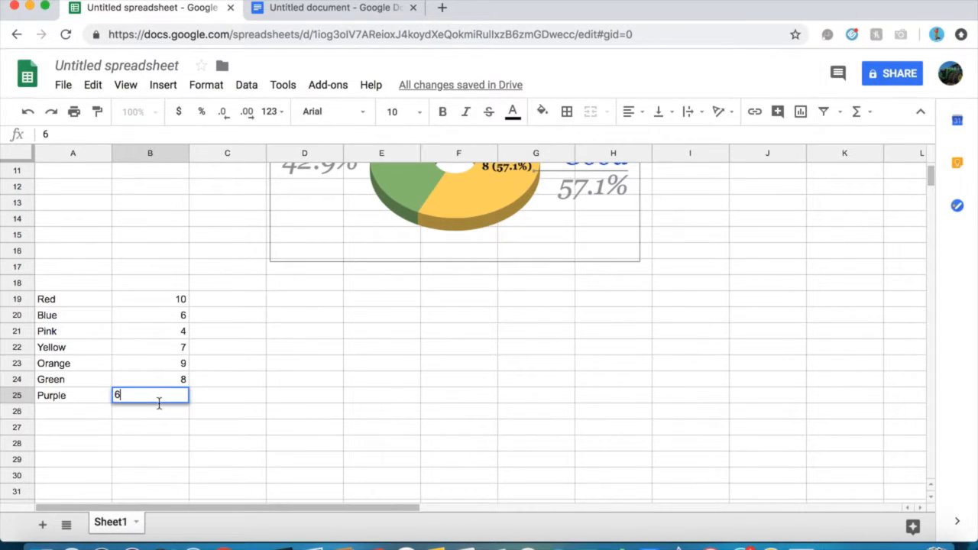
# Insert seven rows above the color data in A19:B25
pyautogui.click(149, 448)
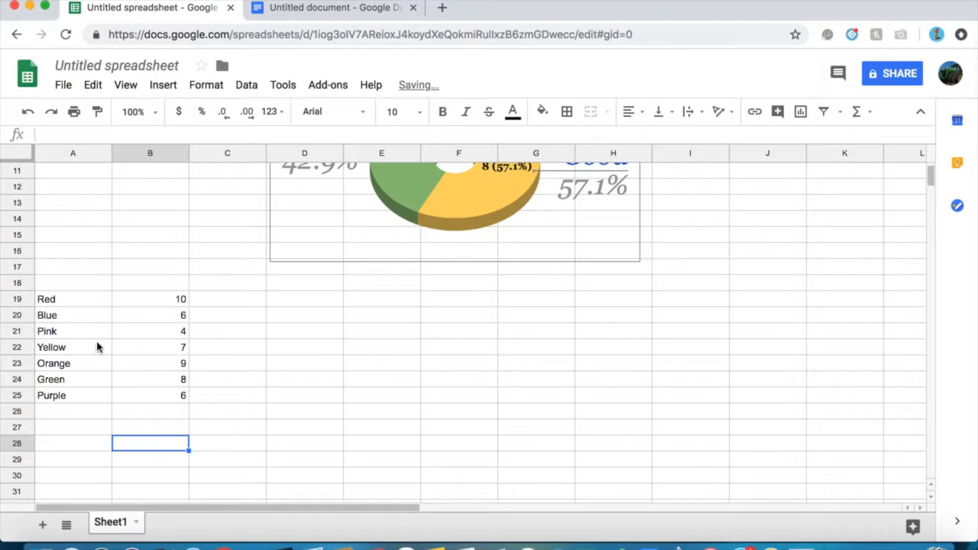
pyautogui.moveTo(41, 302); pyautogui.dragTo(171, 407)
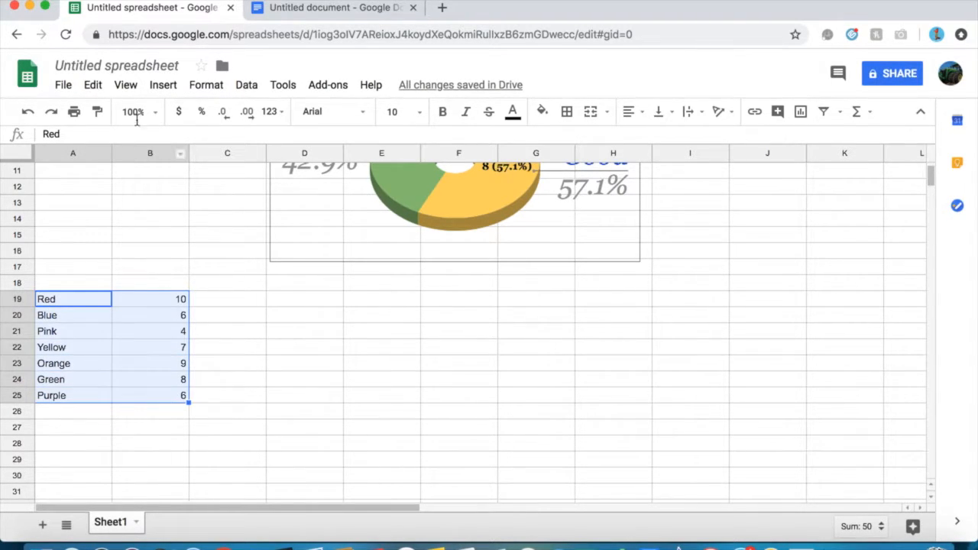
pyautogui.click(163, 85)
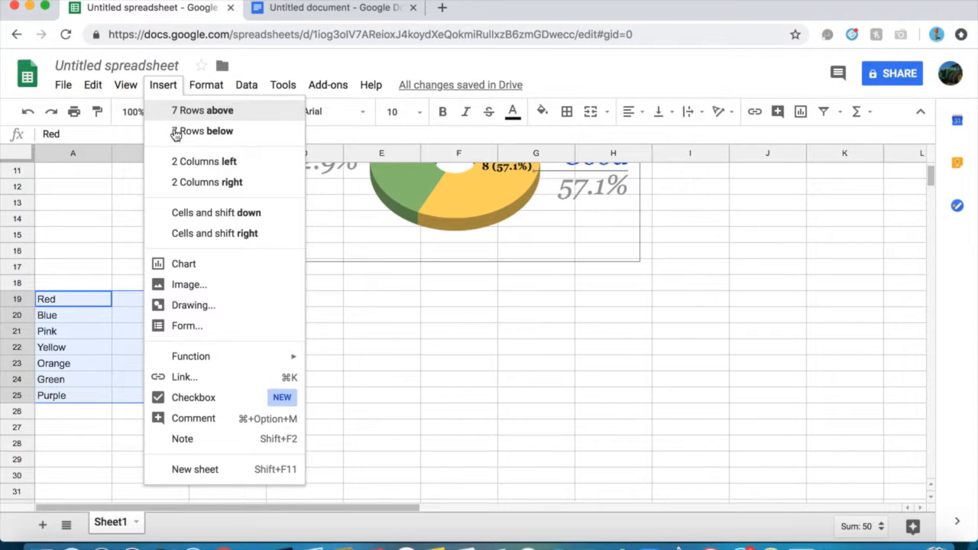
pyautogui.click(181, 111)
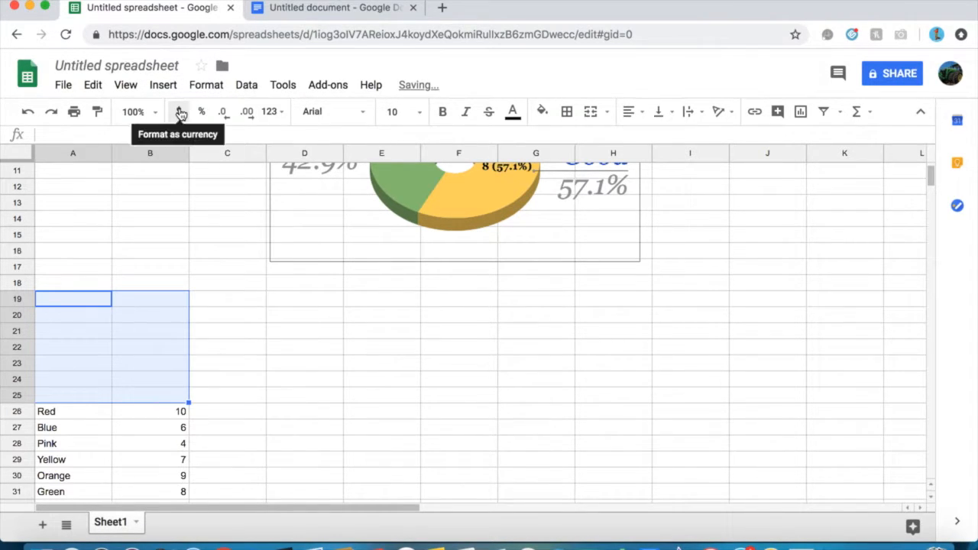
# Insert seven rows below the selected blank range, and undo both row insertions
pyautogui.click(163, 85)
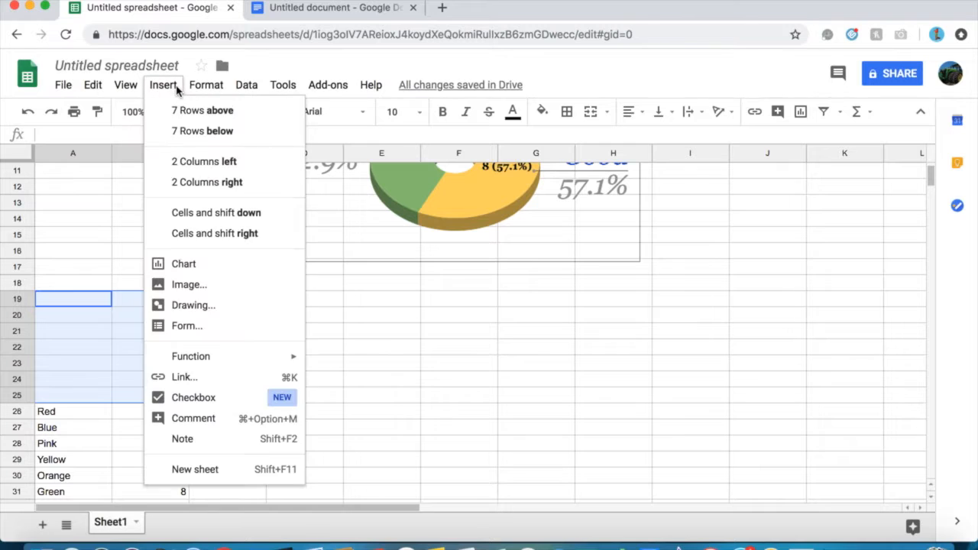
pyautogui.click(188, 131)
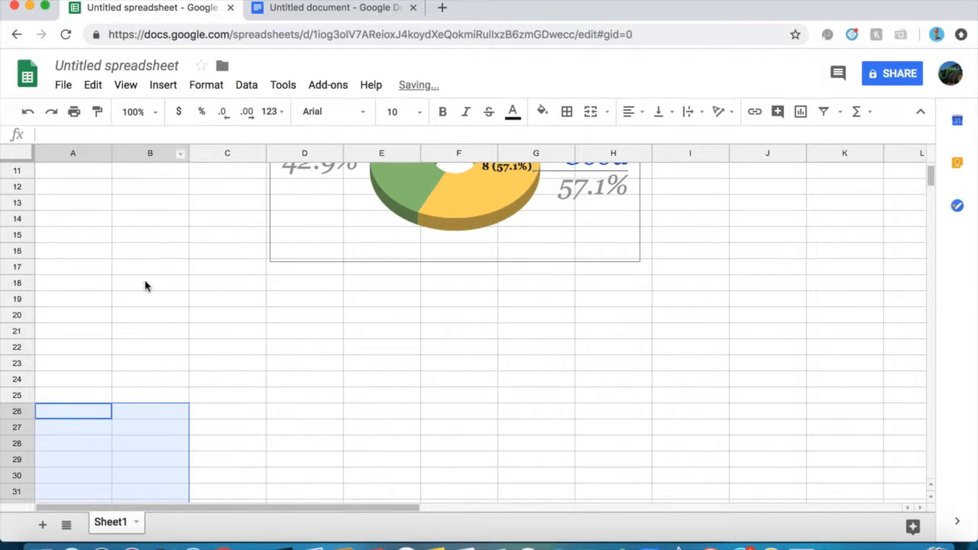
pyautogui.scroll(-3, 145, 283)
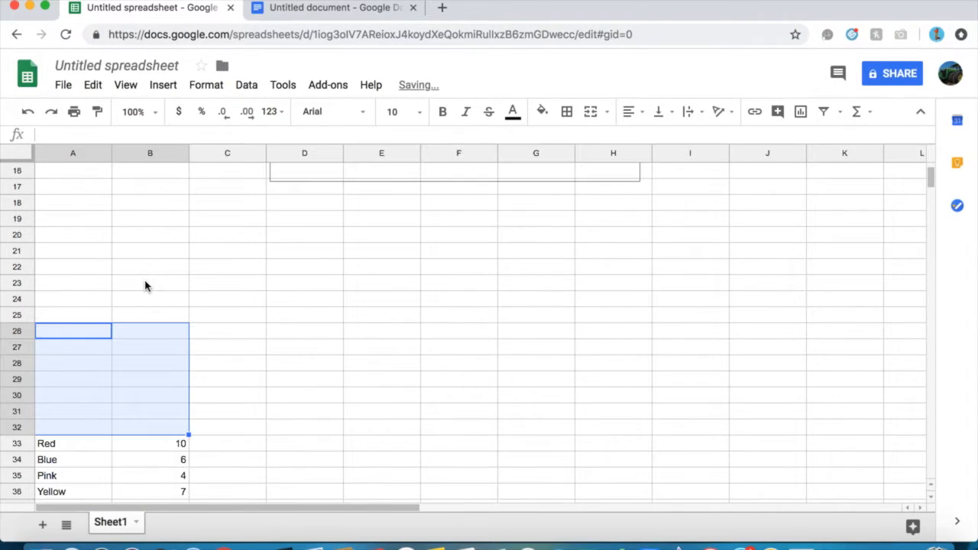
pyautogui.click(29, 113)
pyautogui.click(29, 113)
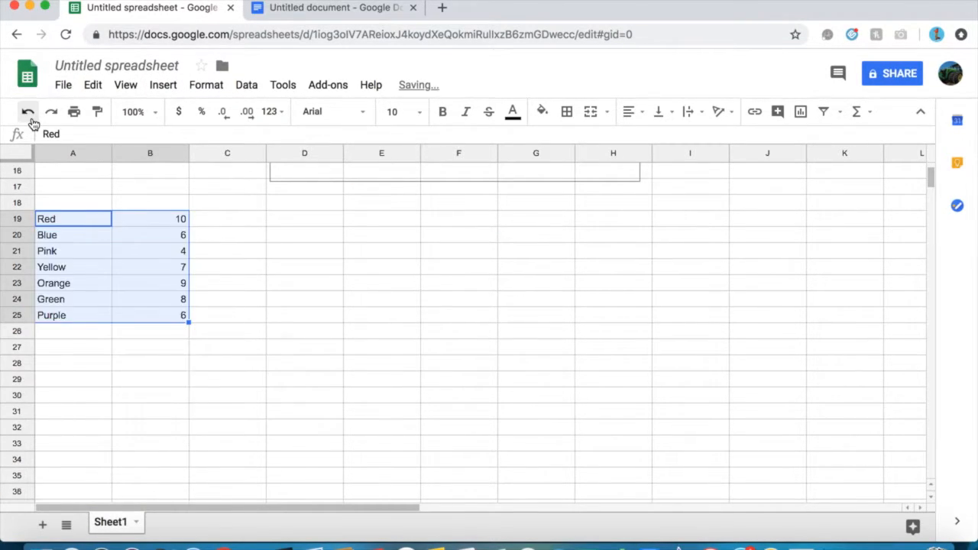
# Insert two columns to the left of the color data in A19:B25
pyautogui.click(163, 84)
pyautogui.click(196, 164)
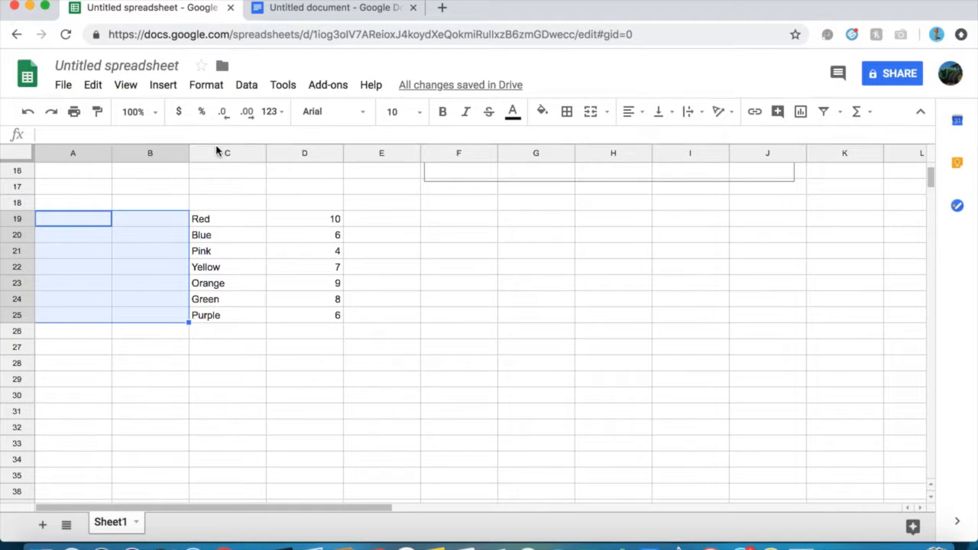
# Insert a column chart from the color data in C19:D25 and close the chart editor
pyautogui.moveTo(237, 226); pyautogui.dragTo(322, 313)
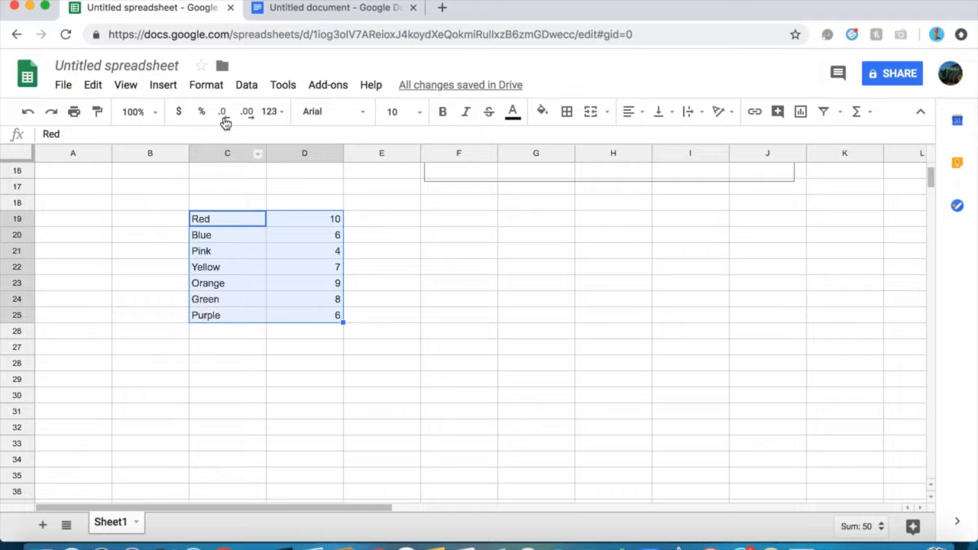
pyautogui.click(165, 86)
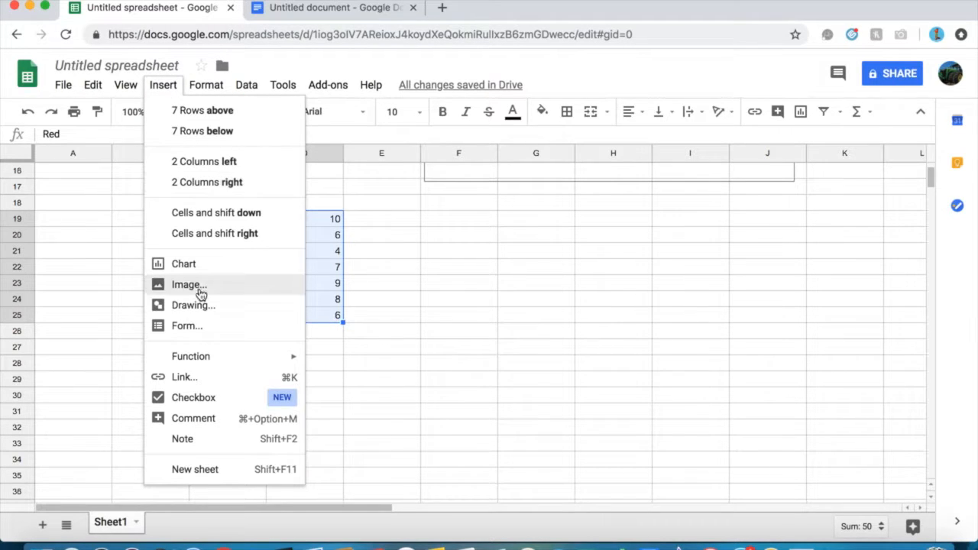
pyautogui.press('Escape')
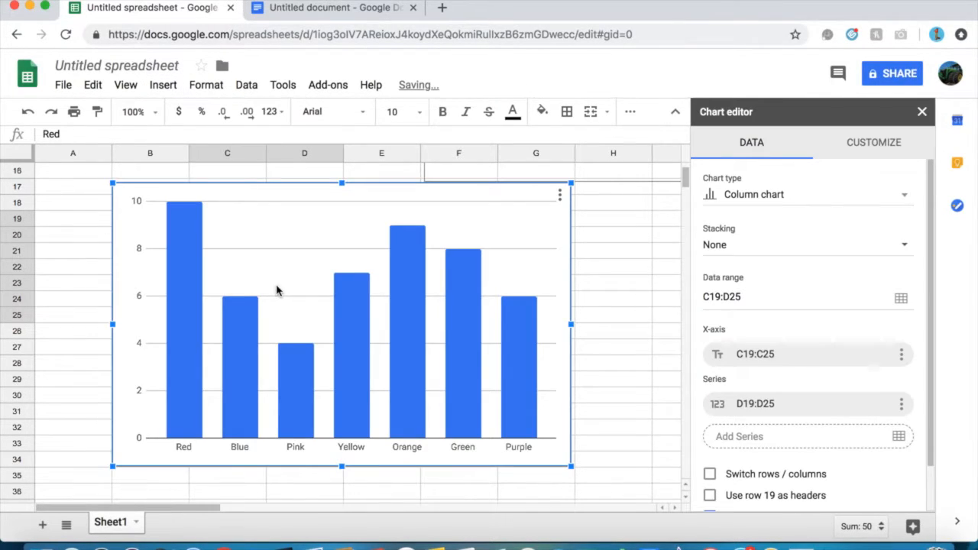
pyautogui.click(922, 113)
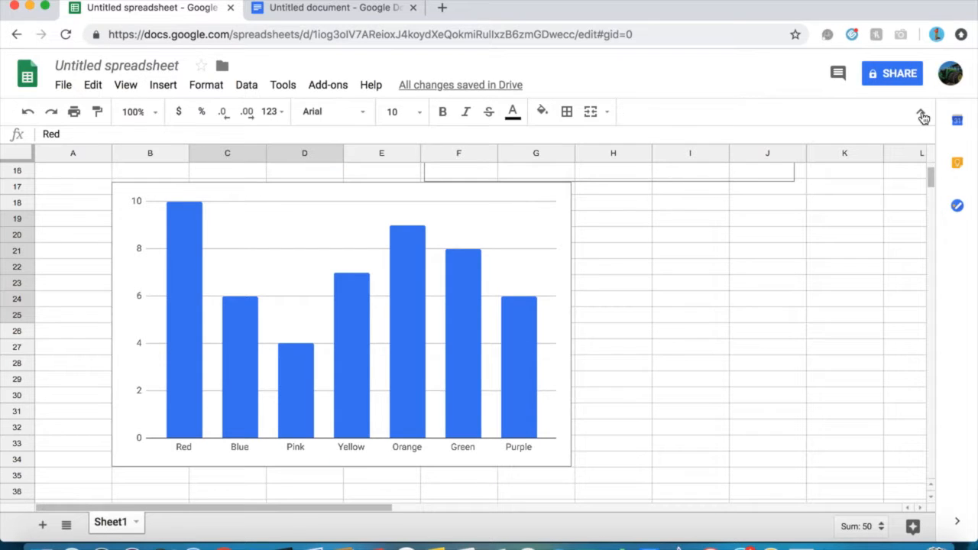
# Delete the column chart covering the color data
pyautogui.click(549, 261)
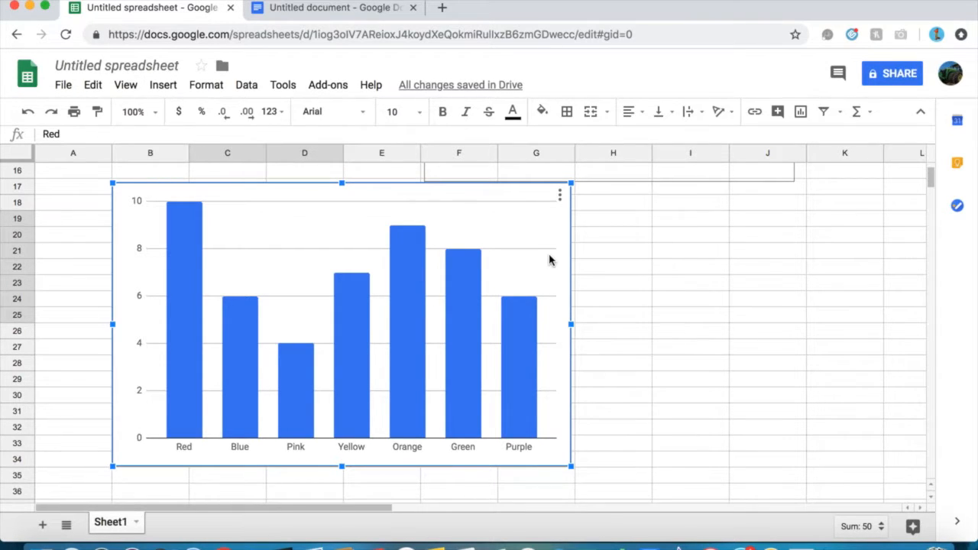
pyautogui.click(628, 257)
pyautogui.click(553, 288)
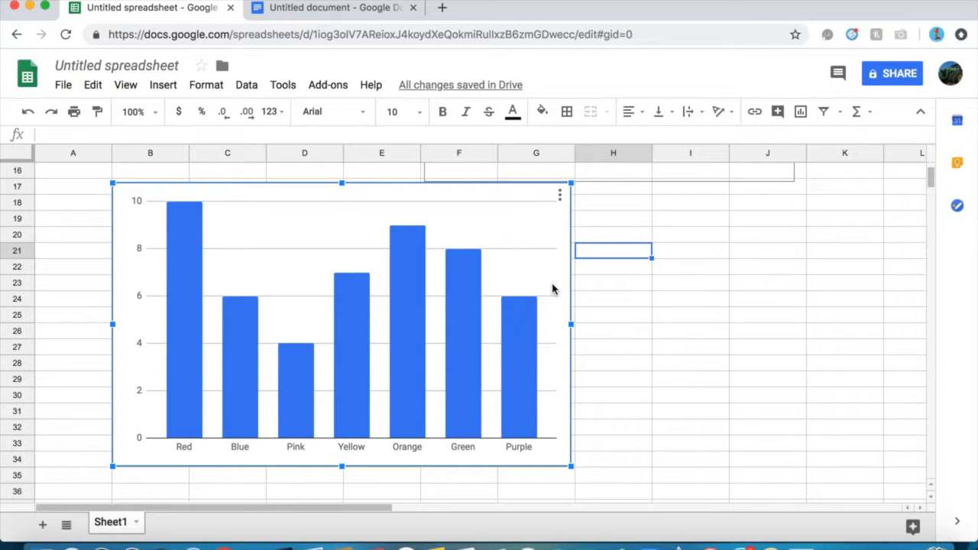
pyautogui.press('Delete')
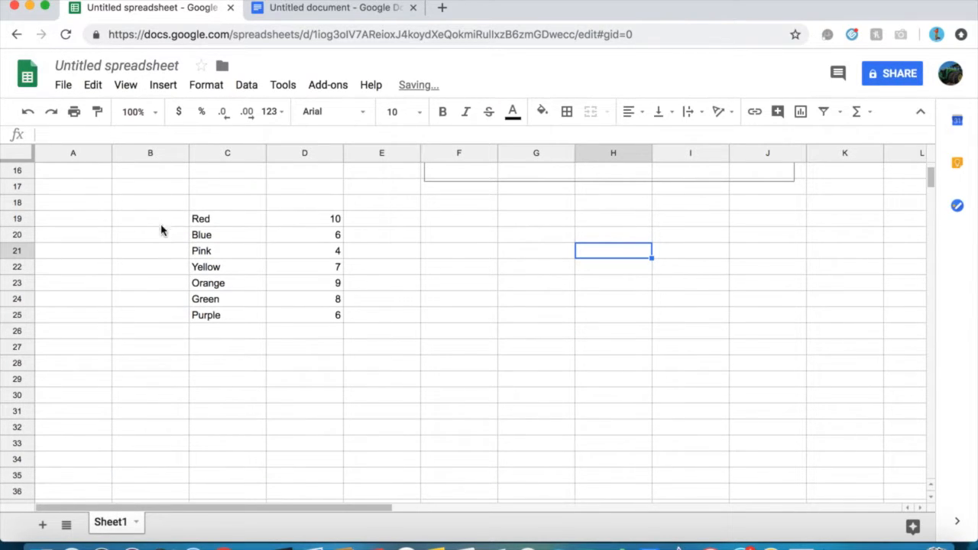
# Insert two columns to the left of the color data in C19:D25 and two more to the right of the selected blank cells
pyautogui.moveTo(191, 227); pyautogui.dragTo(336, 315)
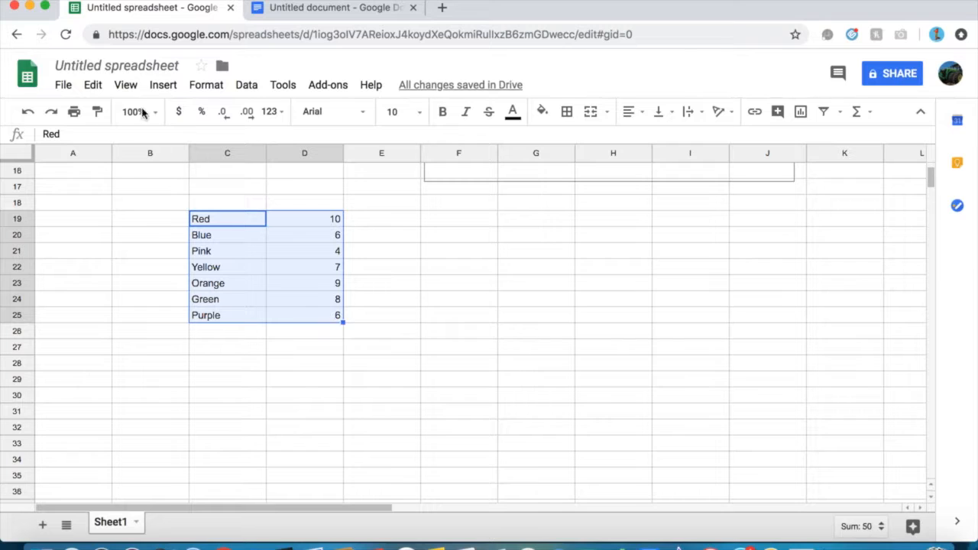
pyautogui.click(163, 86)
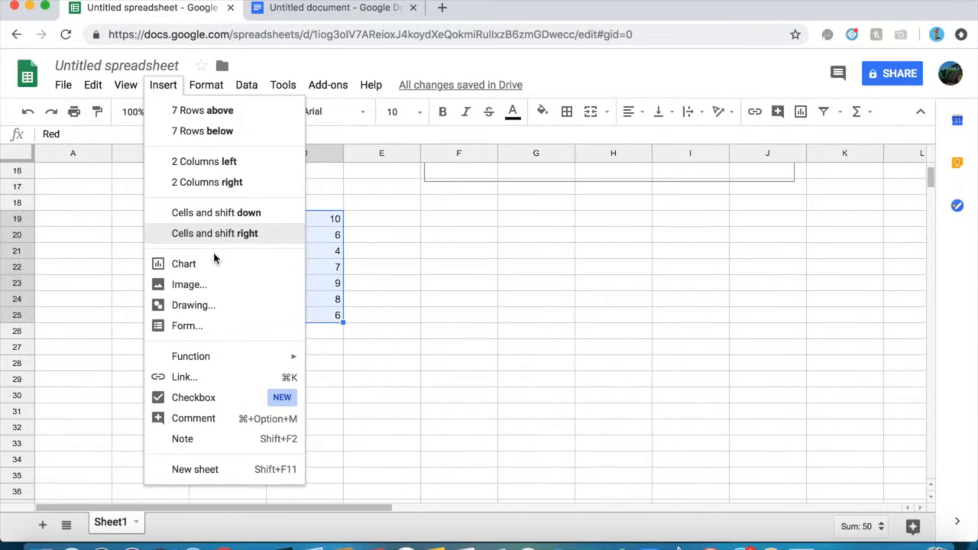
pyautogui.click(234, 163)
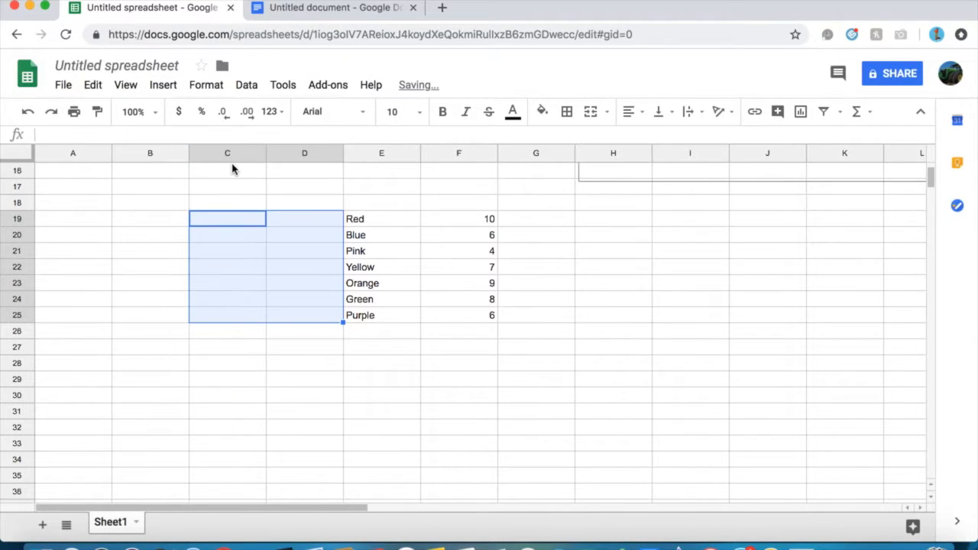
pyautogui.click(163, 84)
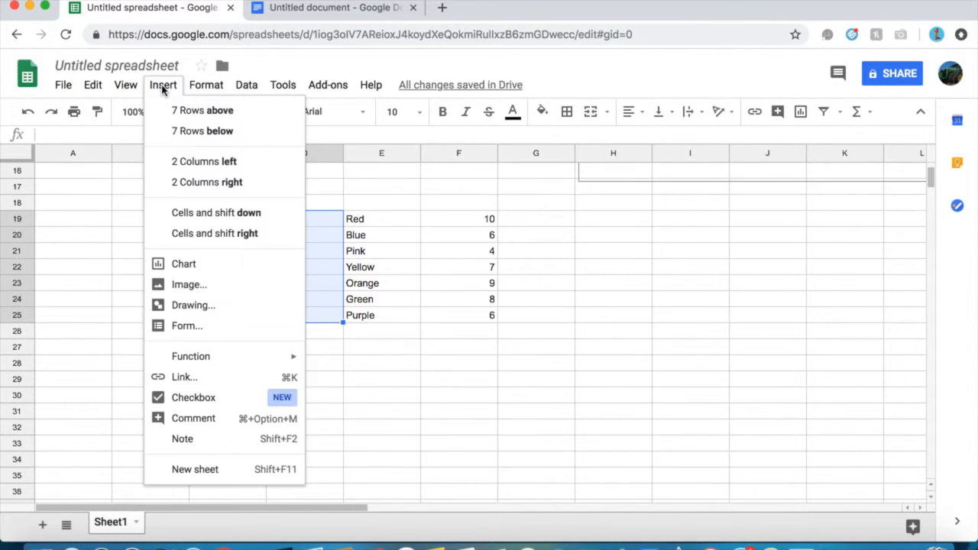
pyautogui.click(192, 183)
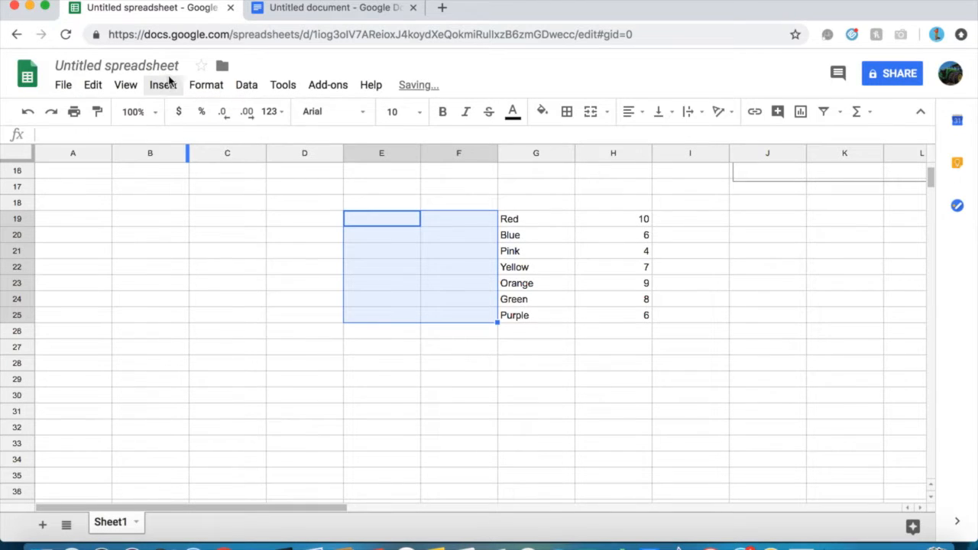
# Insert two columns to the right of the selected blank cells, and two more to the left of the shifted selection
pyautogui.click(162, 84)
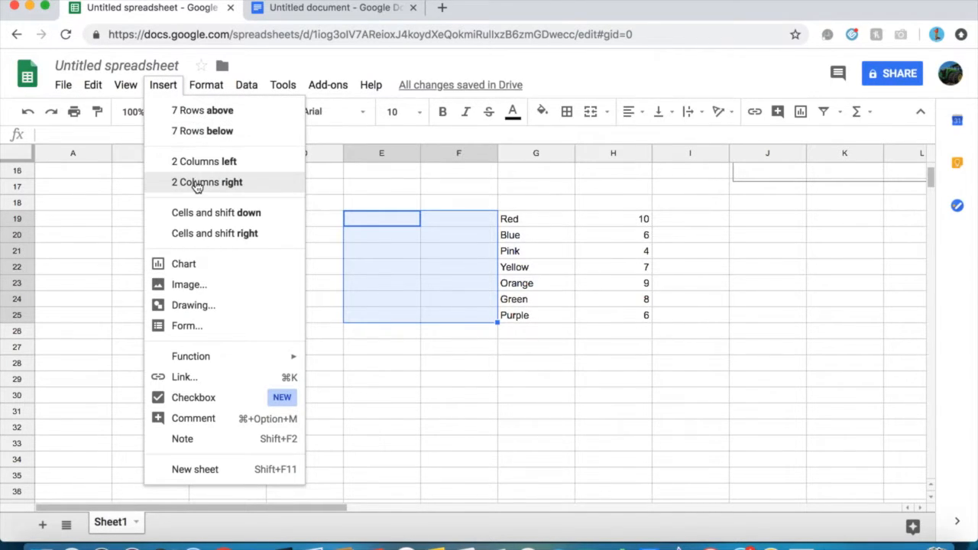
pyautogui.click(197, 183)
pyautogui.click(171, 86)
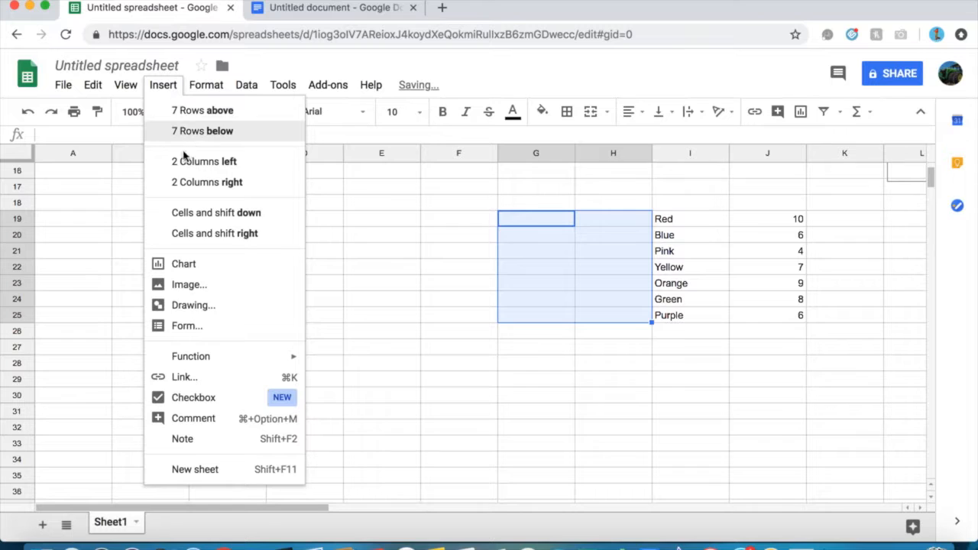
pyautogui.click(187, 163)
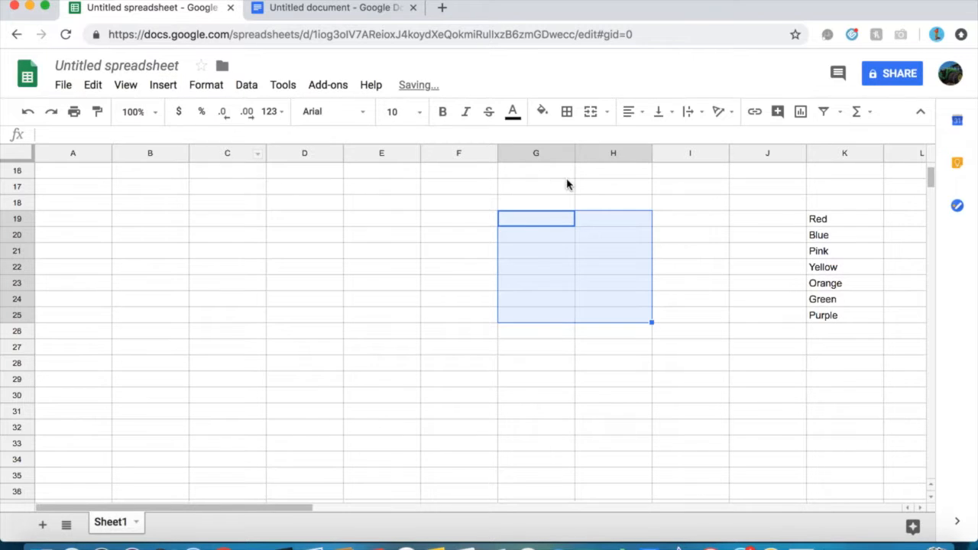
# Undo the column insertions until the color list is back in columns A and B, restoring Green's value of 8
pyautogui.click(28, 110)
pyautogui.click(27, 110)
pyautogui.click(27, 110)
pyautogui.click(27, 111)
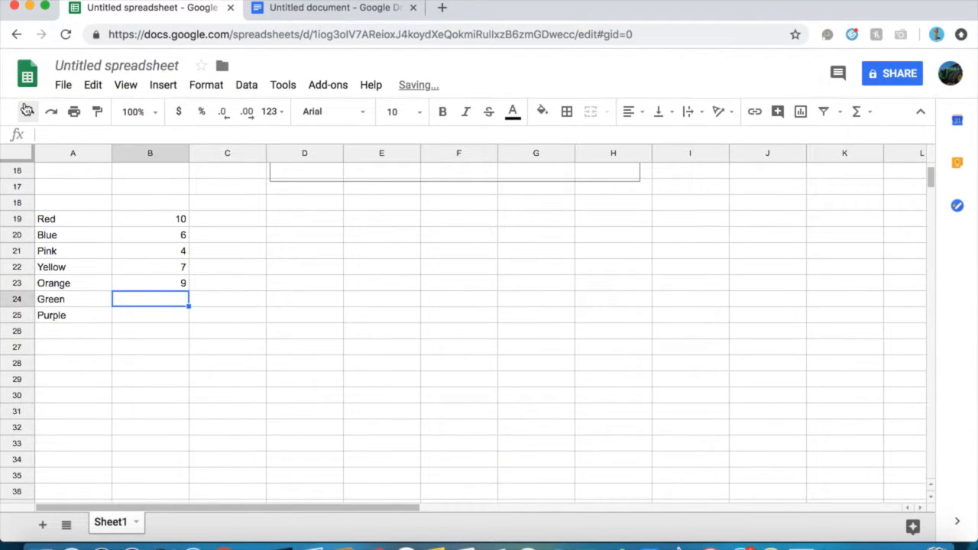
pyautogui.click(51, 112)
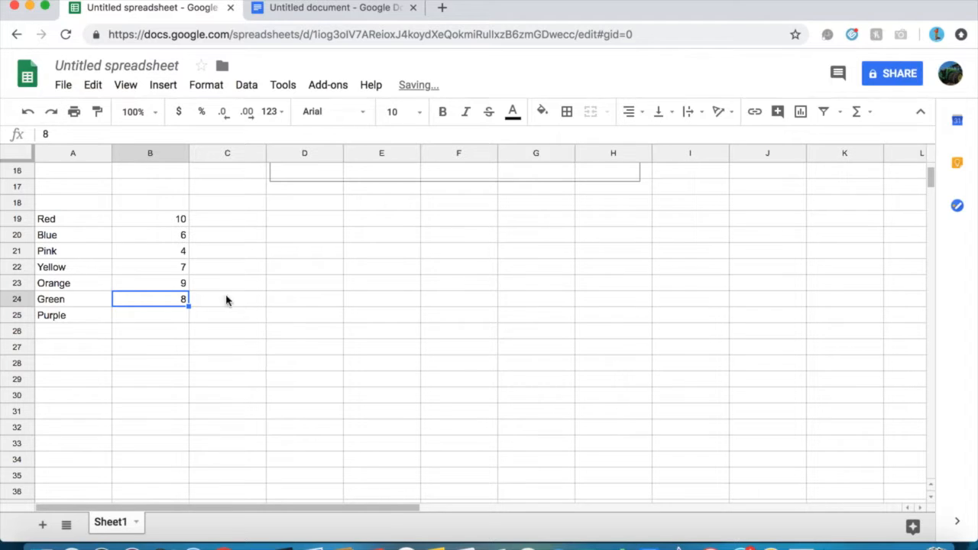
# Enter 7 as the value for Purple in cell B25
pyautogui.click(76, 222)
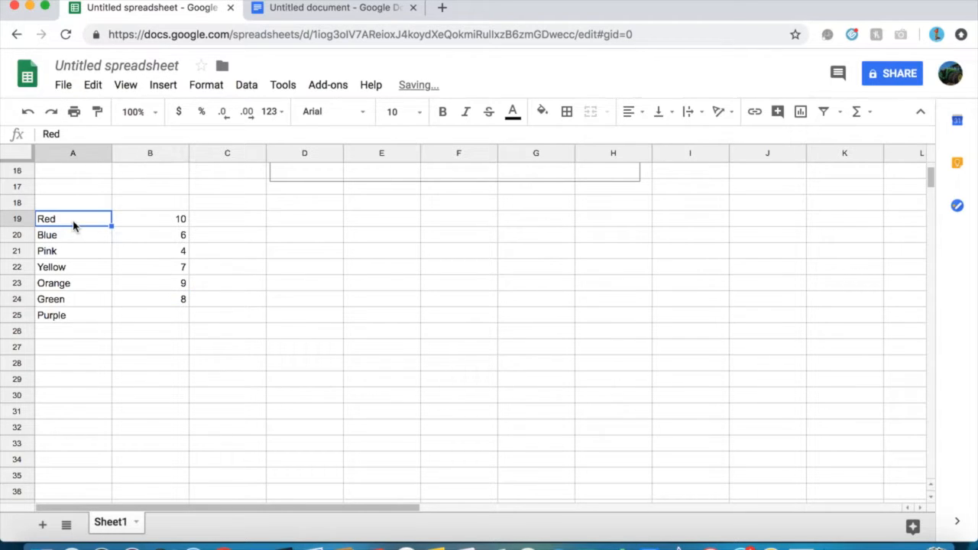
pyautogui.click(146, 318)
pyautogui.doubleClick(147, 319)
pyautogui.write('7')
pyautogui.click(128, 382)
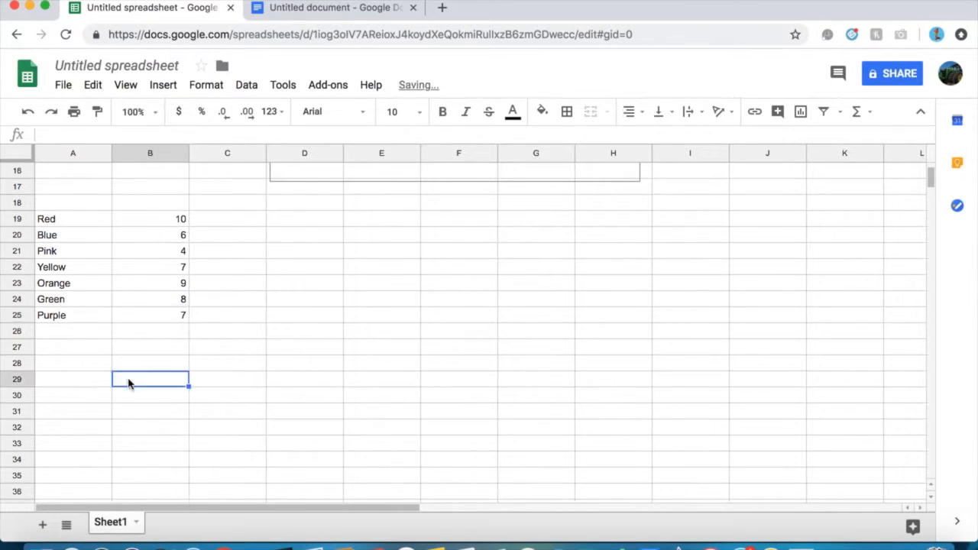
# Insert a column chart from the color data in A19:B25 and move it clear of the data
pyautogui.click(48, 219)
pyautogui.moveTo(159, 267); pyautogui.dragTo(168, 317)
pyautogui.click(162, 85)
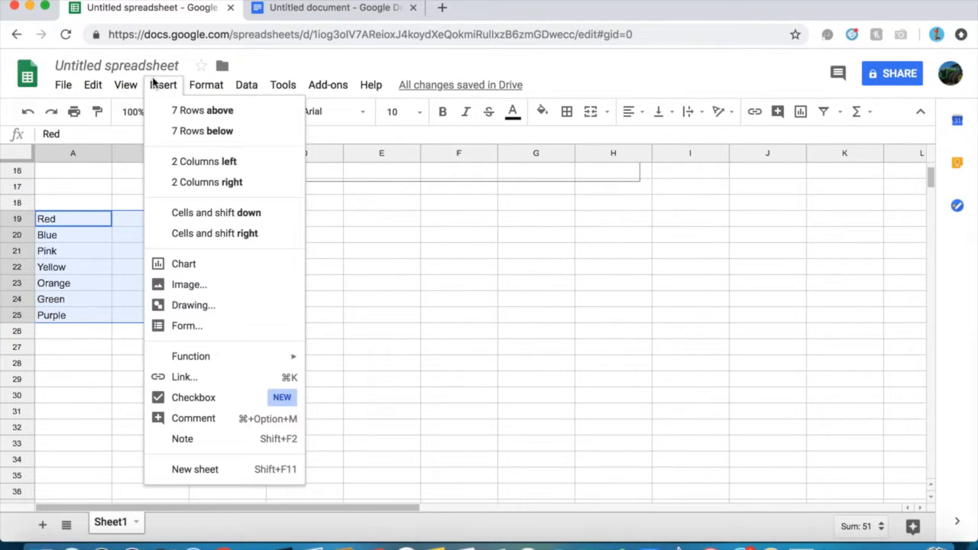
pyautogui.click(189, 264)
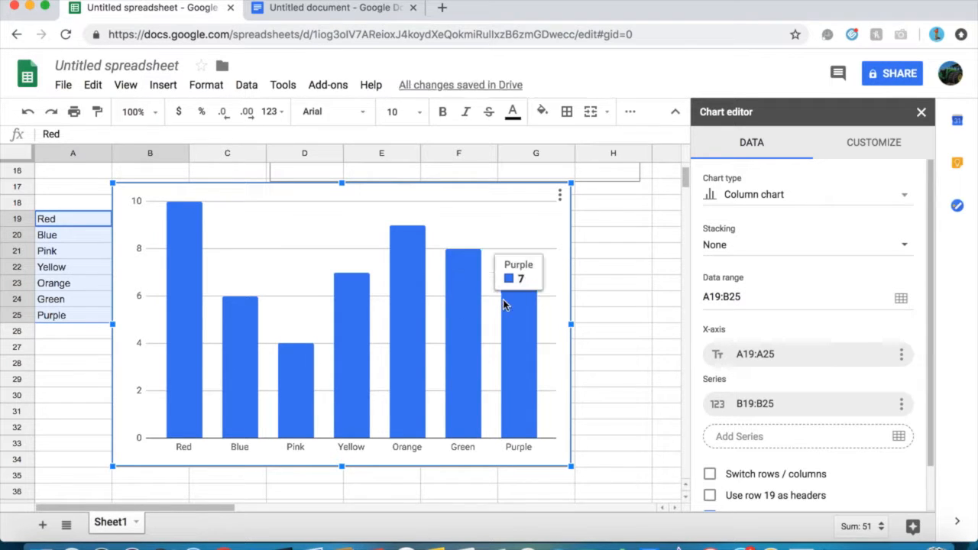
pyautogui.moveTo(457, 343); pyautogui.dragTo(592, 399)
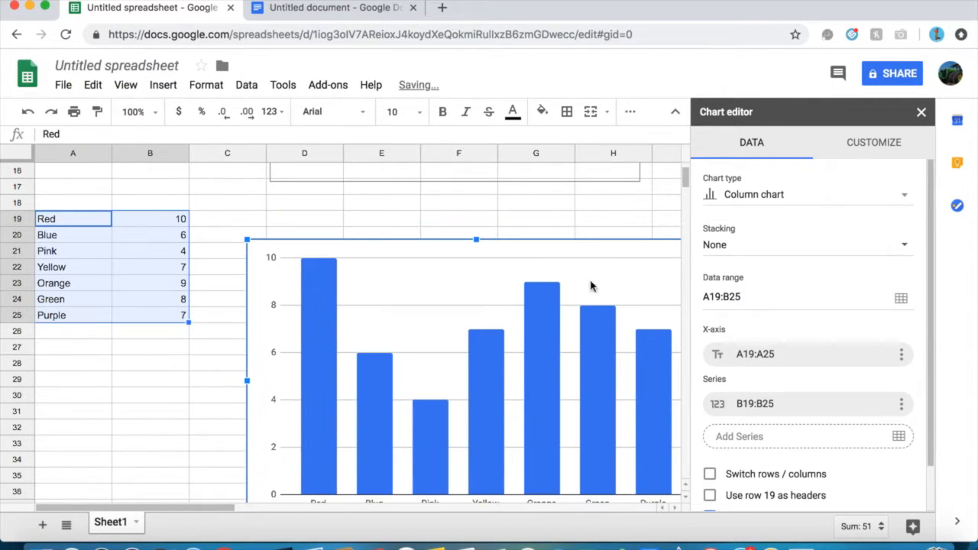
# Customize the chart style so the columns are shown in 3D
pyautogui.click(894, 142)
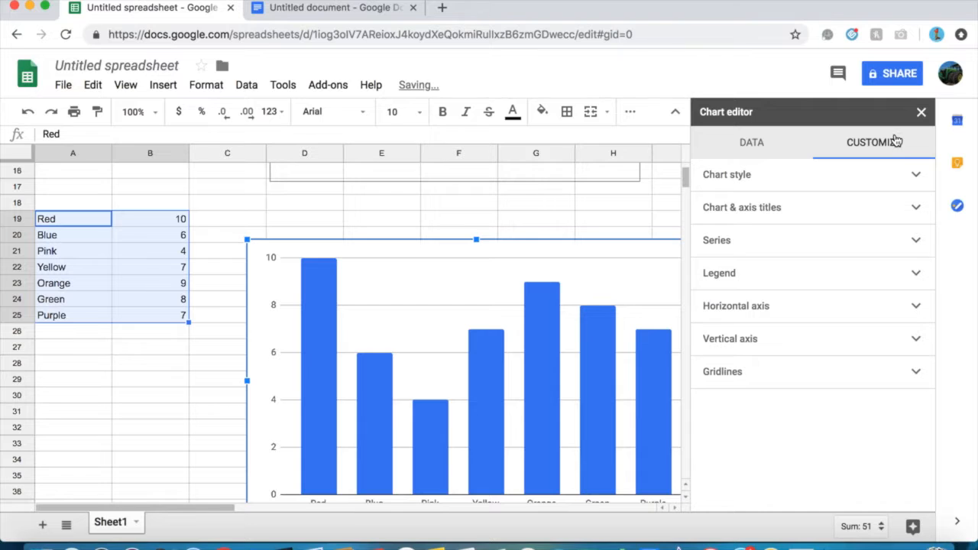
pyautogui.click(843, 185)
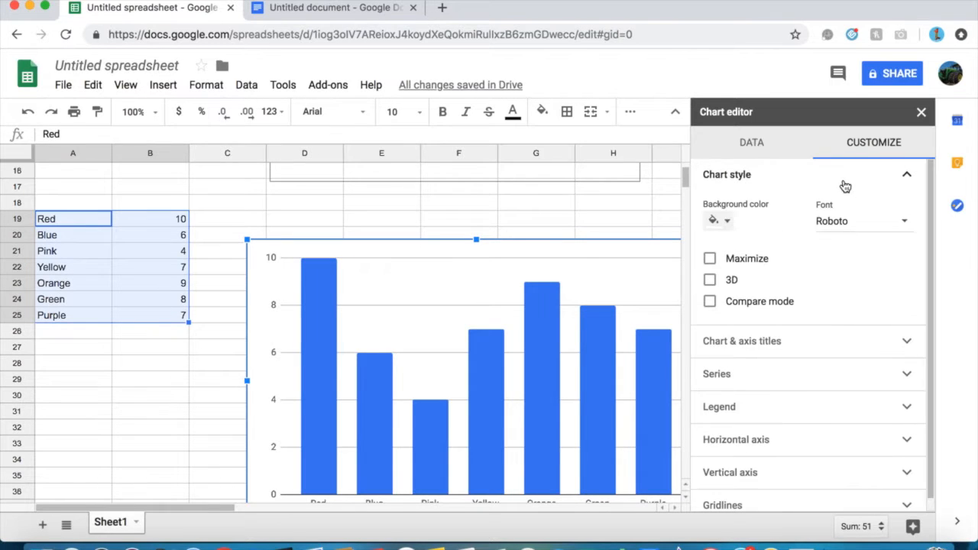
pyautogui.click(711, 281)
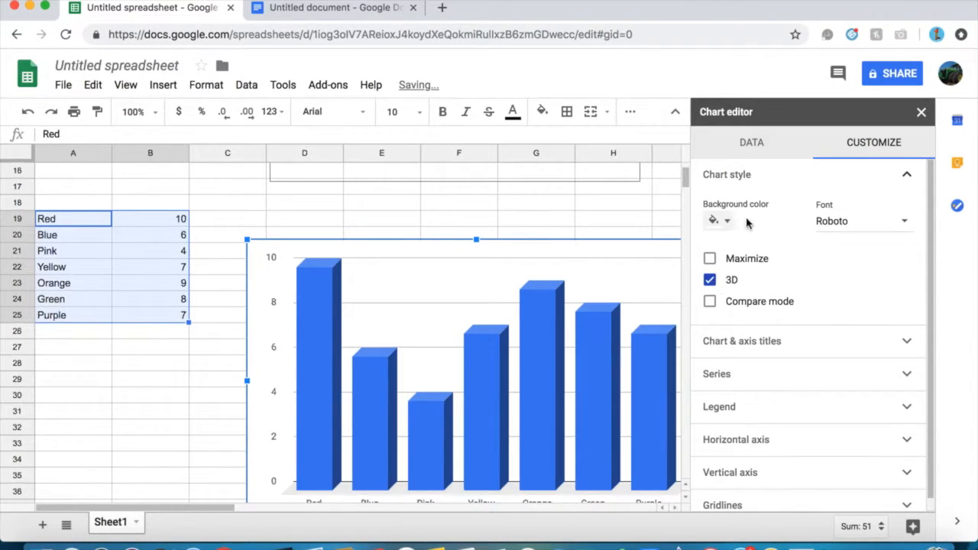
# Set the chart title text to "Team Colors"
pyautogui.click(731, 342)
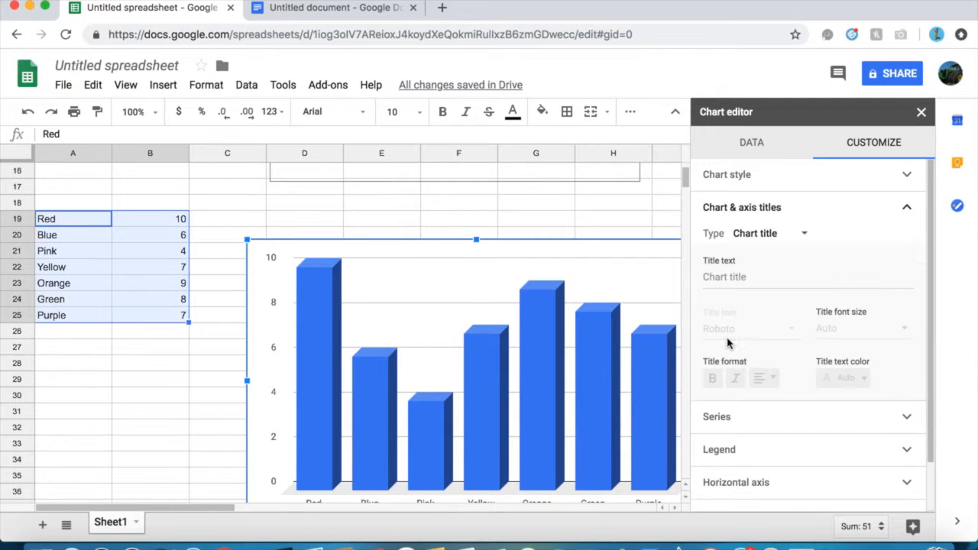
pyautogui.click(770, 277)
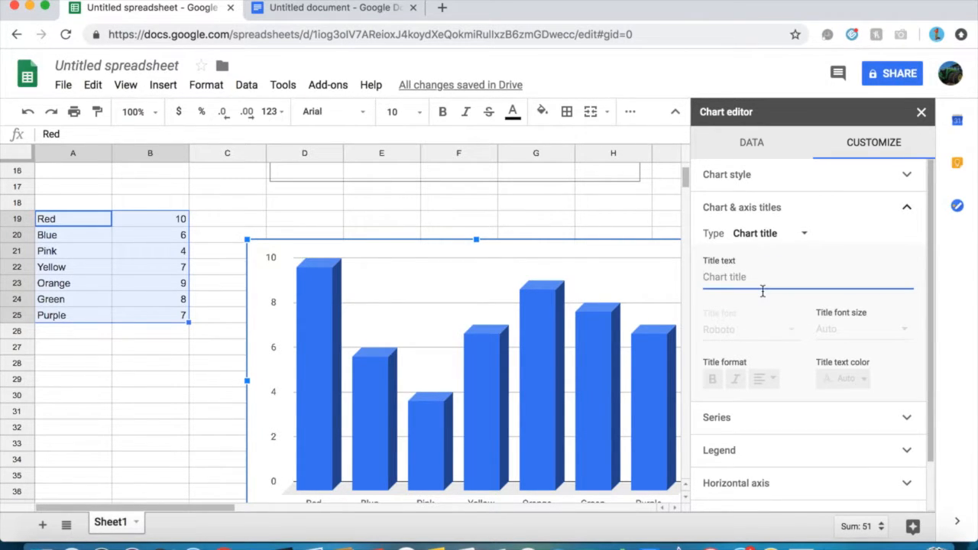
pyautogui.write('Team C')
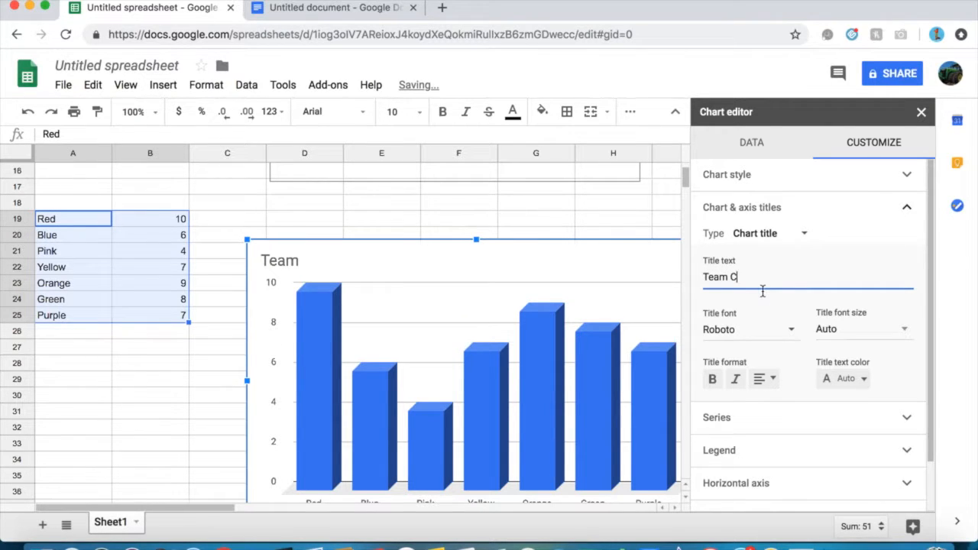
pyautogui.write('olors')
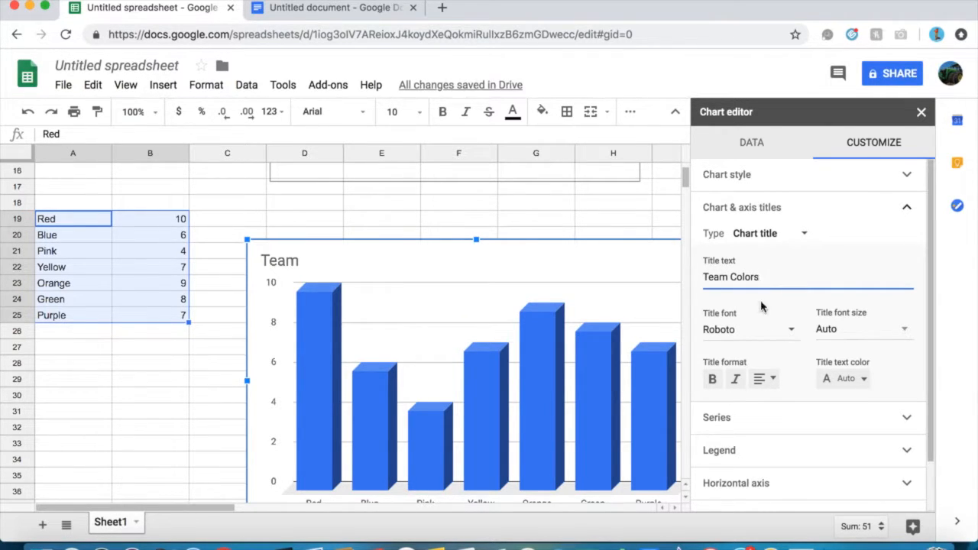
# Set the chart title's font size to 36 and its font to Tahoma
pyautogui.click(828, 330)
pyautogui.click(845, 303)
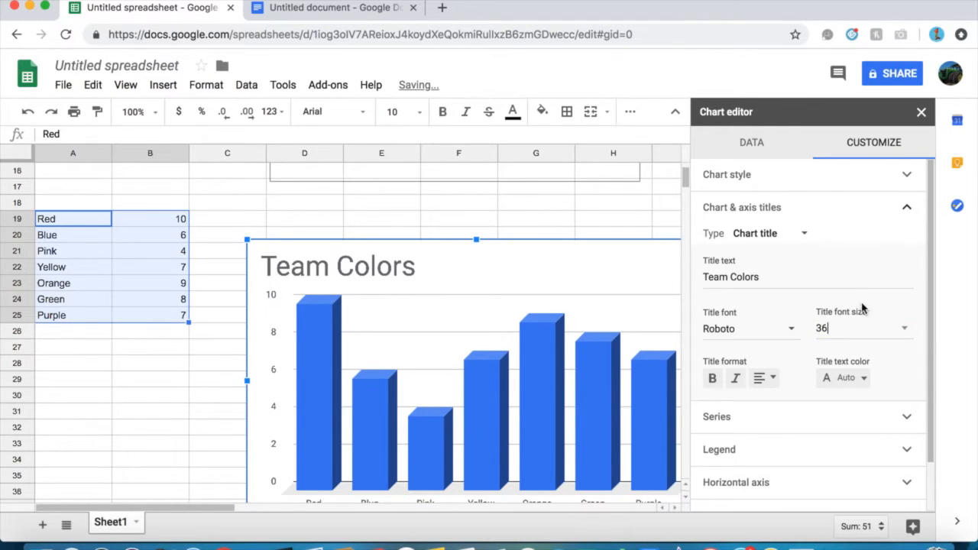
pyautogui.click(783, 330)
pyautogui.click(745, 285)
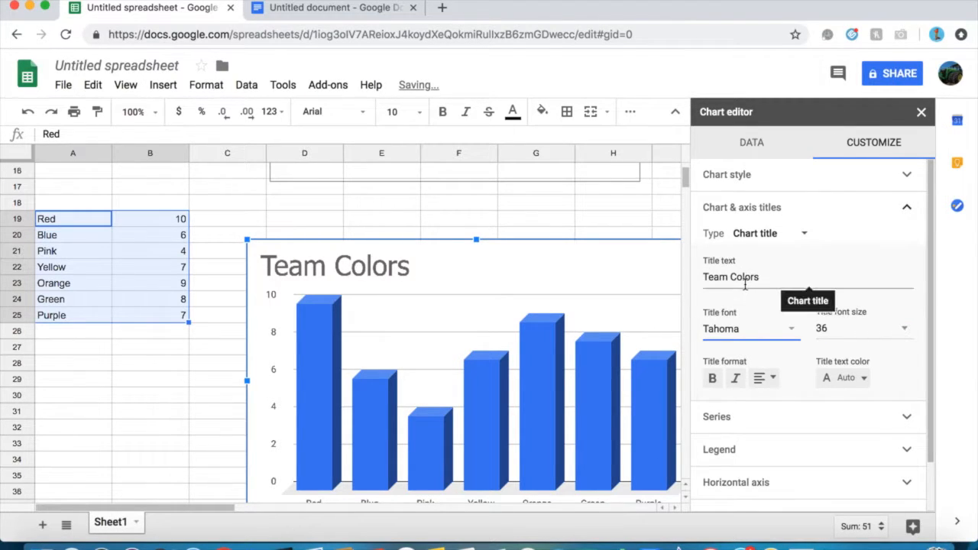
# Make the chart title bold and italic, and center it above the columns
pyautogui.click(713, 378)
pyautogui.click(734, 378)
pyautogui.click(763, 377)
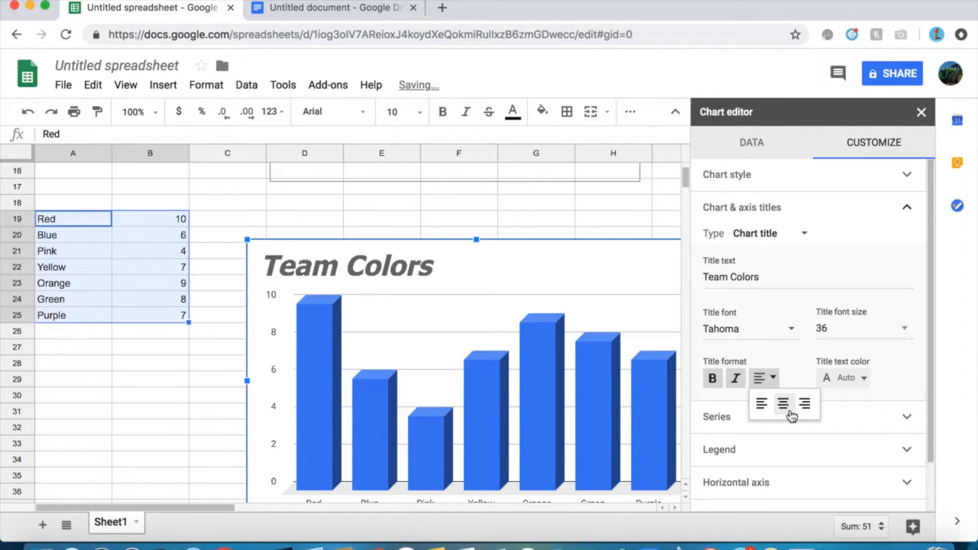
pyautogui.click(784, 405)
# Try a pale green for the chart title text, and settle on bright red
pyautogui.click(850, 378)
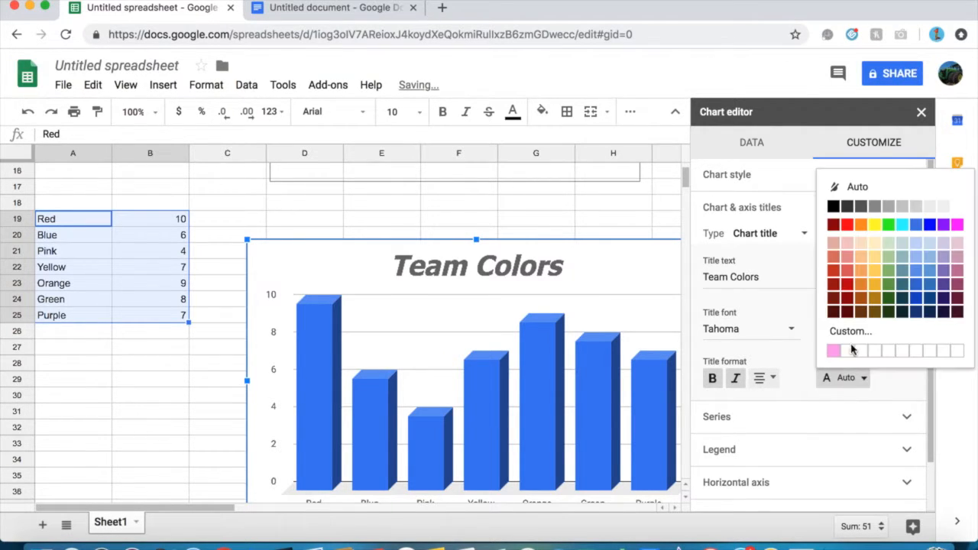
pyautogui.click(889, 249)
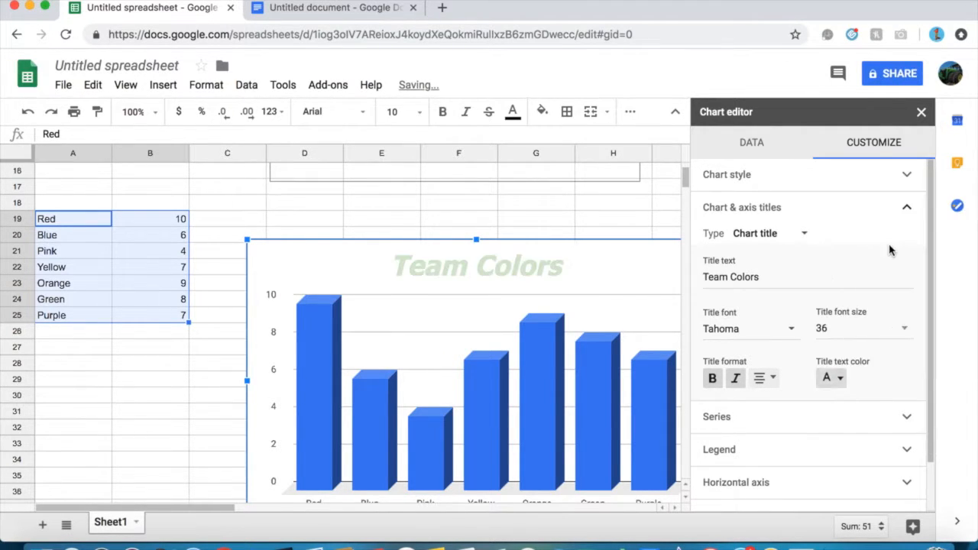
pyautogui.click(831, 378)
pyautogui.click(846, 224)
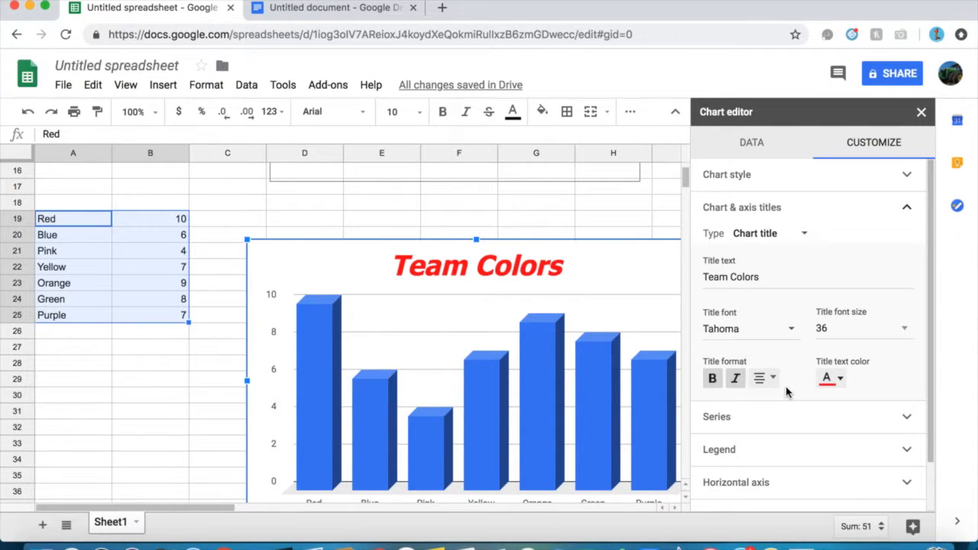
# Reverse the order of the chart's horizontal axis, toggling the option to compare both orders and leaving it enabled
pyautogui.scroll(-2, 787, 392)
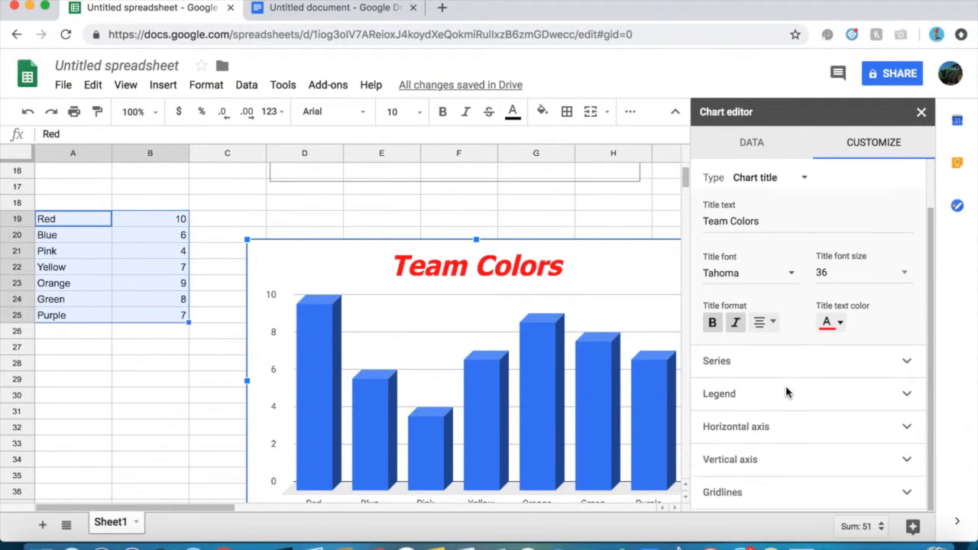
pyautogui.click(774, 424)
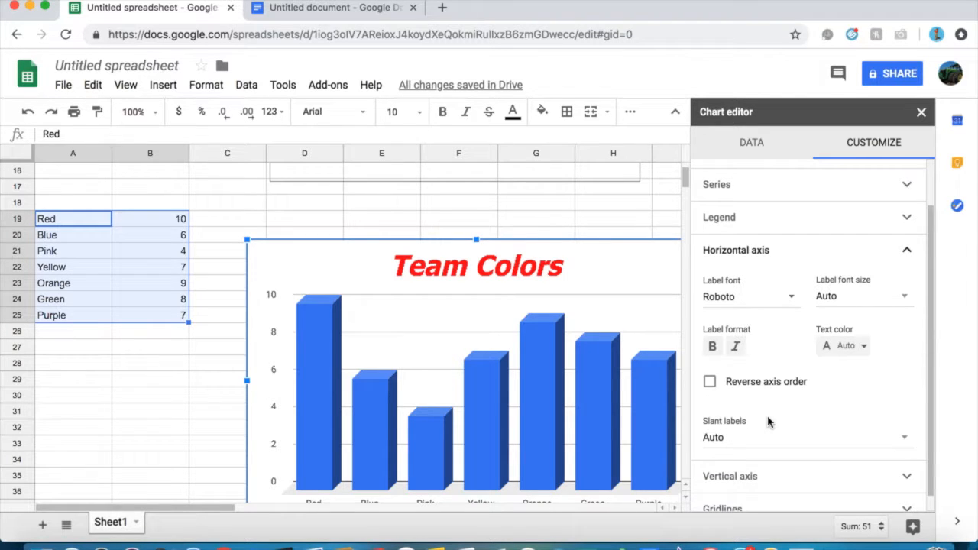
pyautogui.click(709, 382)
pyautogui.click(709, 382)
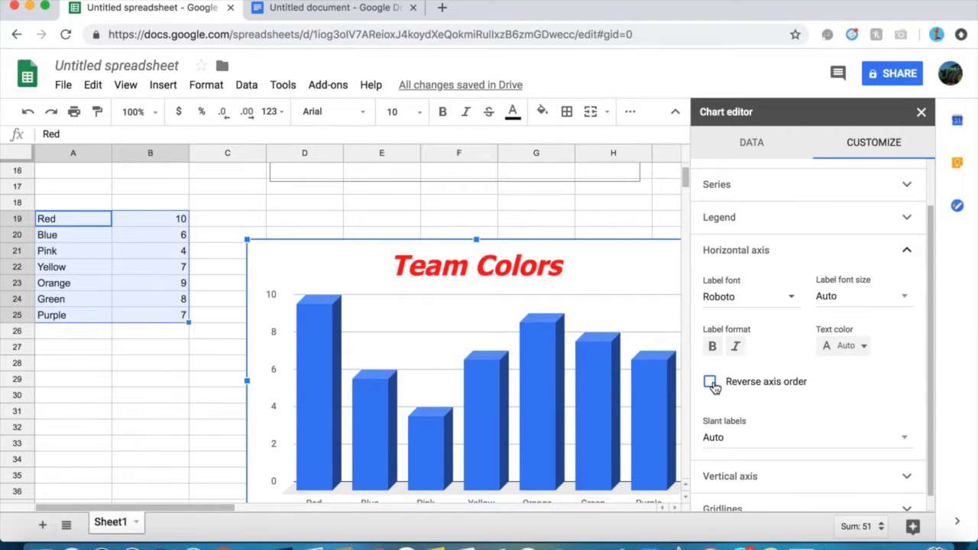
pyautogui.click(710, 382)
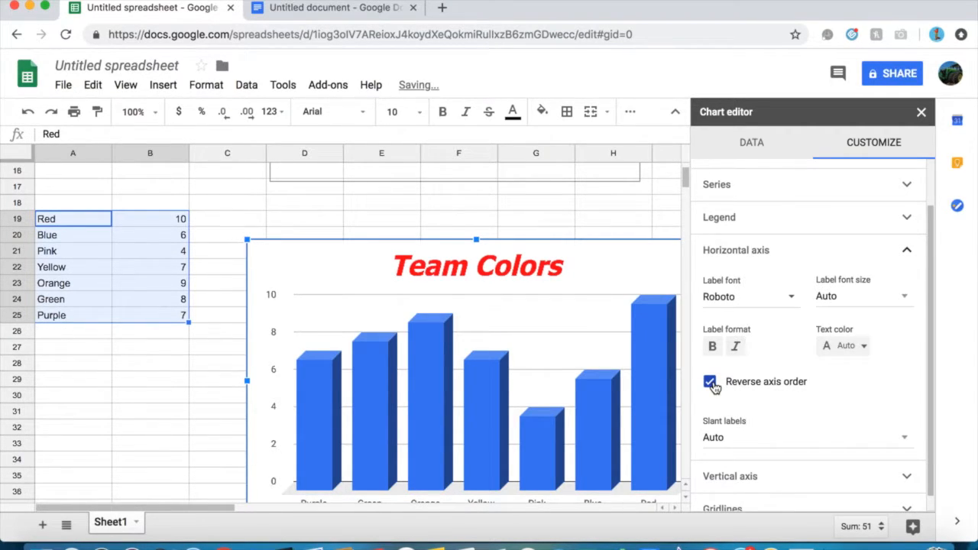
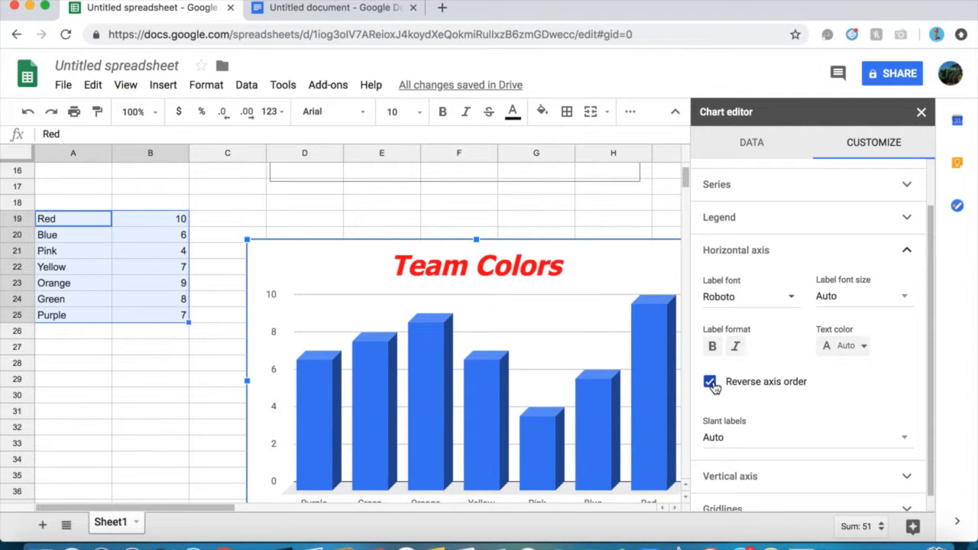
pyautogui.click(710, 381)
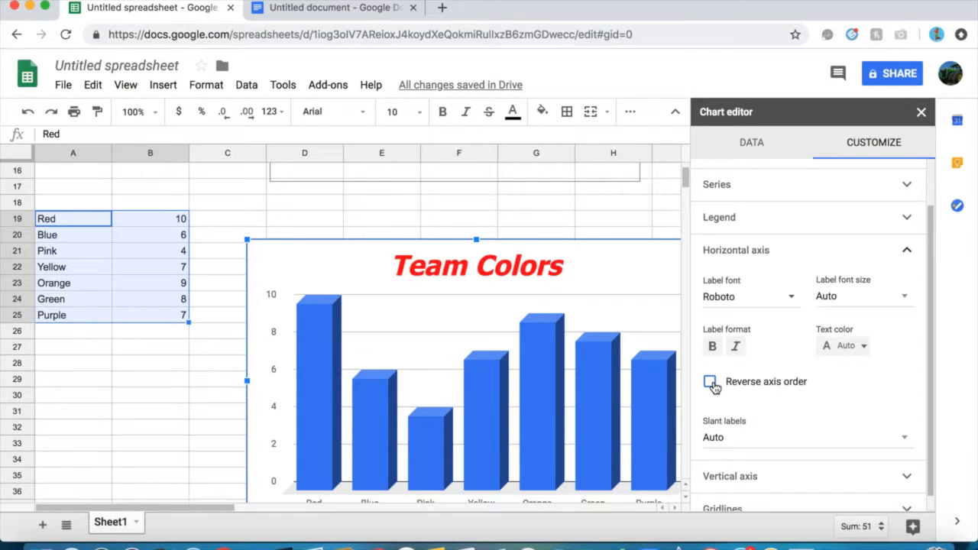
pyautogui.click(711, 383)
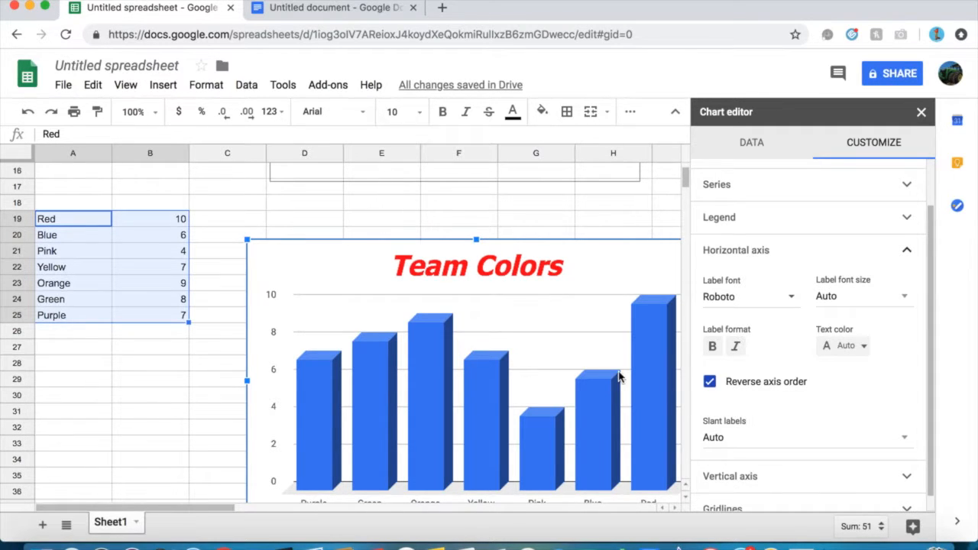
pyautogui.moveTo(298, 412)
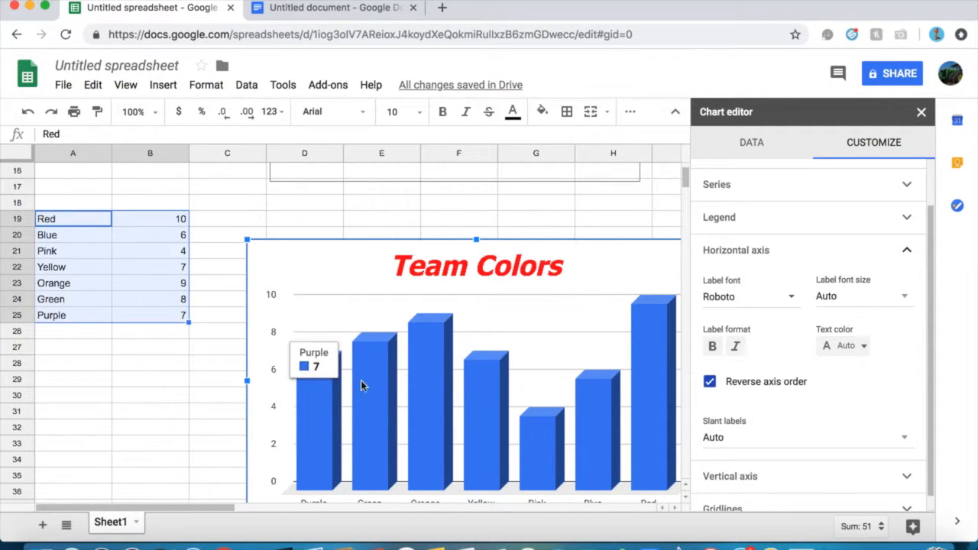
# Color the chart's horizontal axis labels green
pyautogui.click(840, 346)
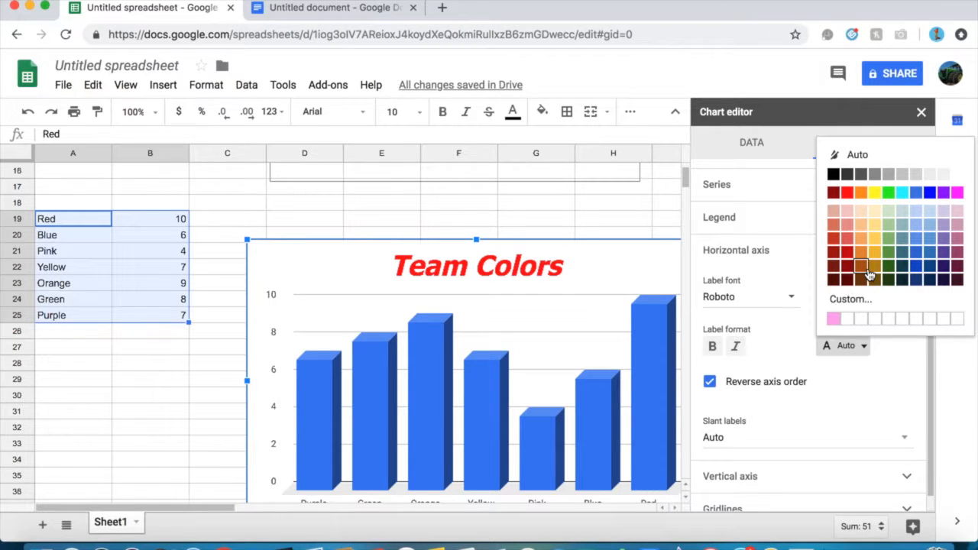
pyautogui.click(888, 251)
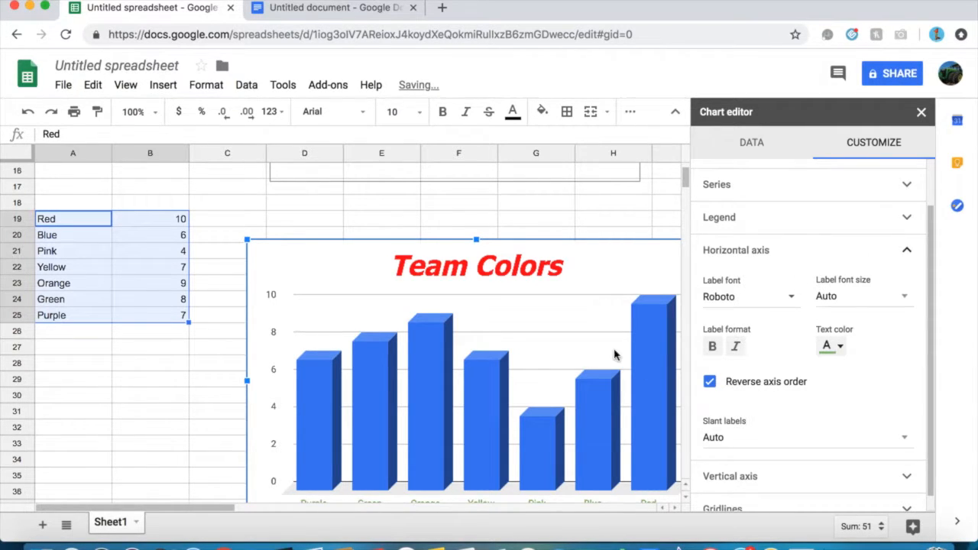
pyautogui.scroll(1, 614, 354)
pyautogui.scroll(-3, 616, 353)
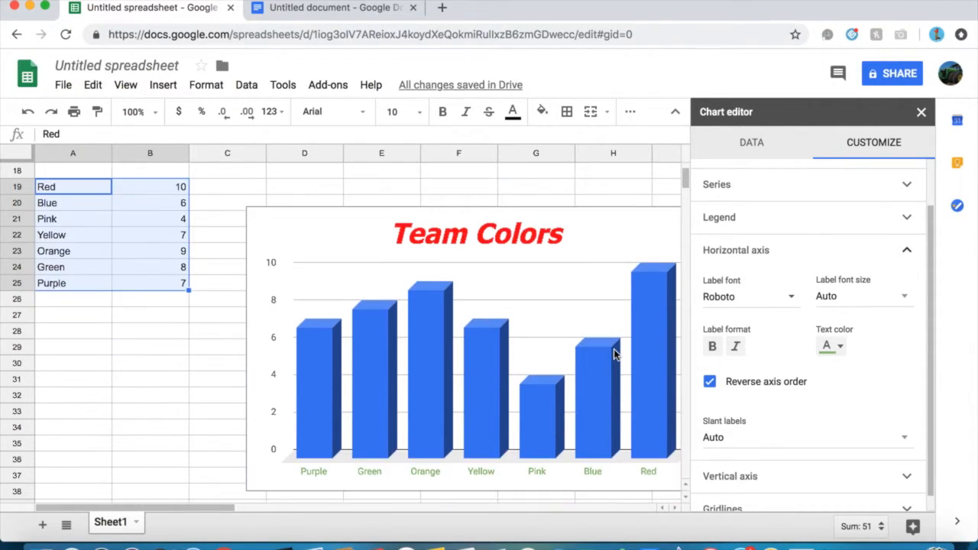
# Set the horizontal axis label font to Georgia, trying size 36 and settling on size 20
pyautogui.click(785, 298)
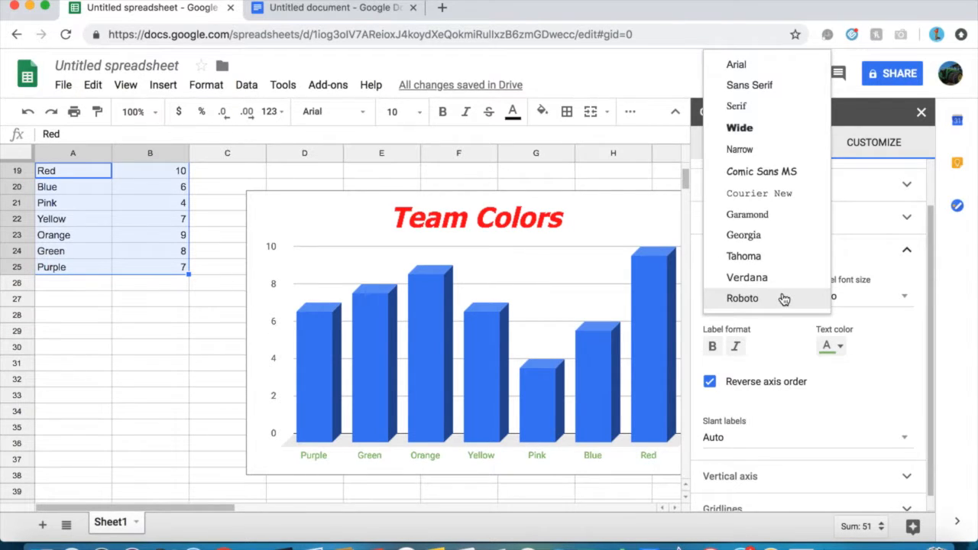
pyautogui.click(757, 235)
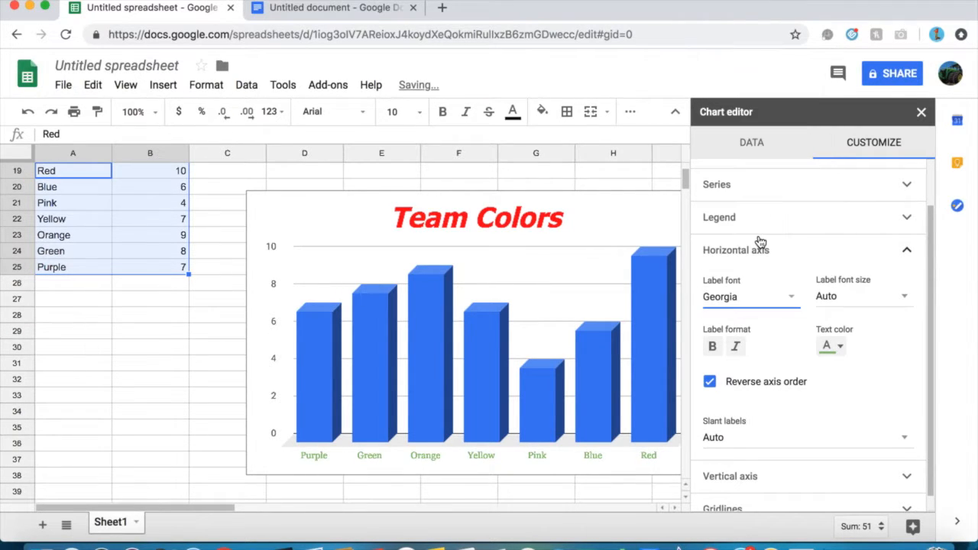
pyautogui.click(846, 301)
pyautogui.click(828, 518)
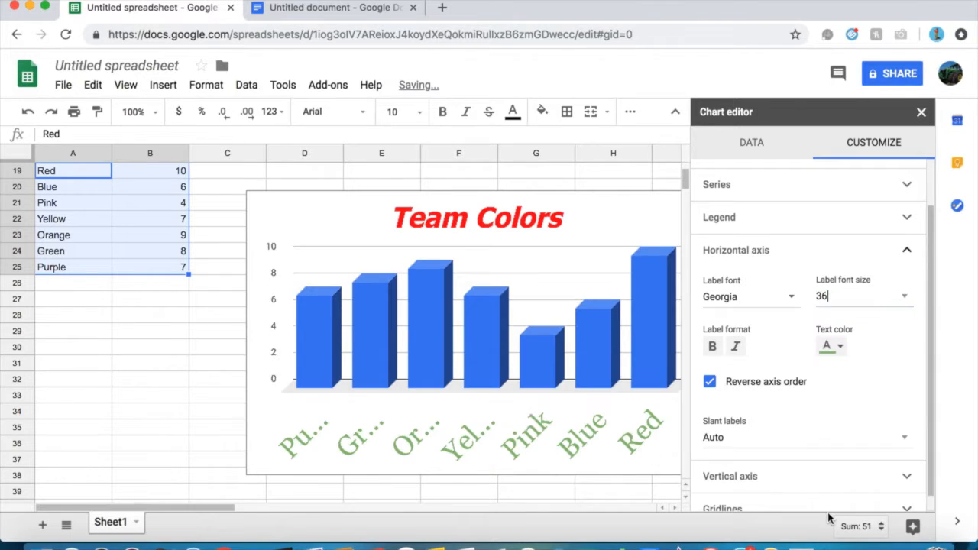
pyautogui.click(881, 299)
pyautogui.click(860, 441)
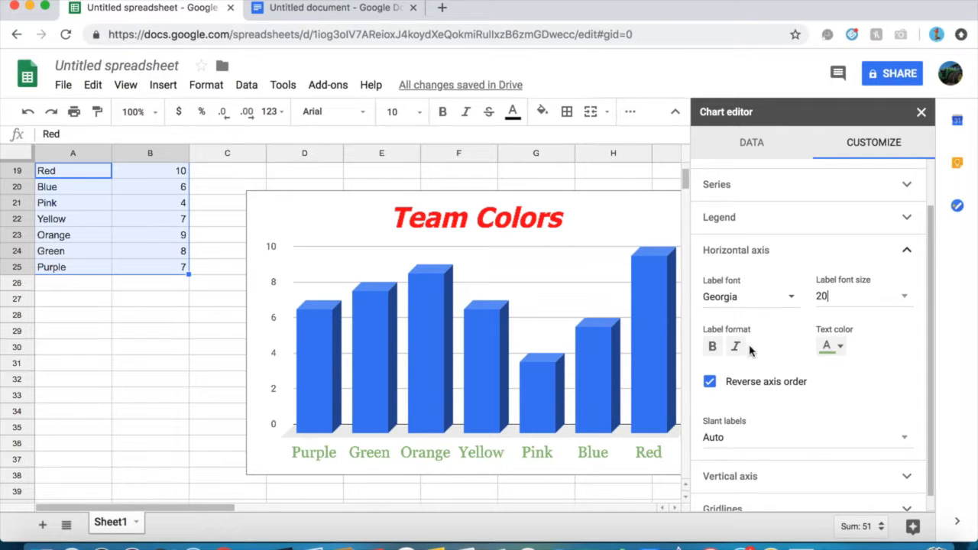
# Make the horizontal axis labels bold and italic, and color them bright red
pyautogui.click(712, 346)
pyautogui.click(736, 347)
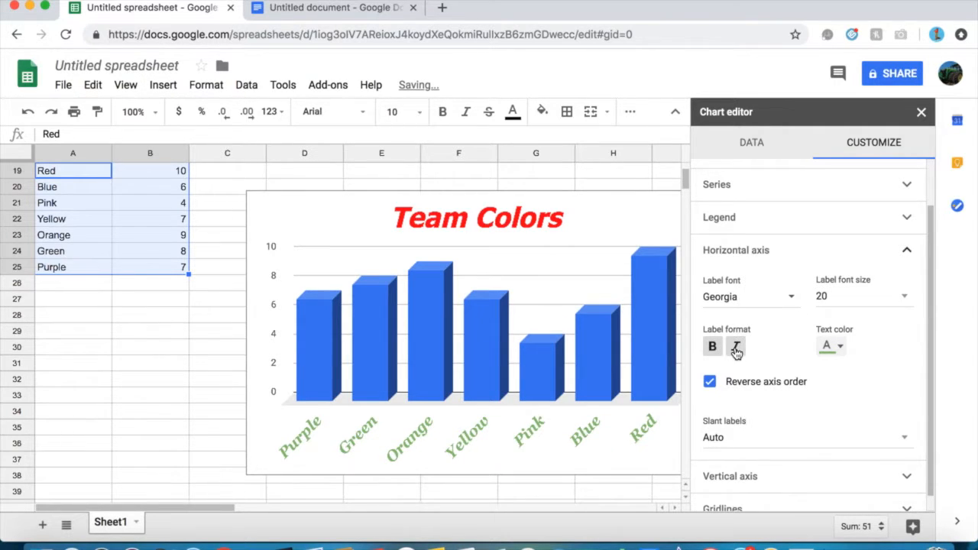
pyautogui.click(769, 298)
pyautogui.click(852, 371)
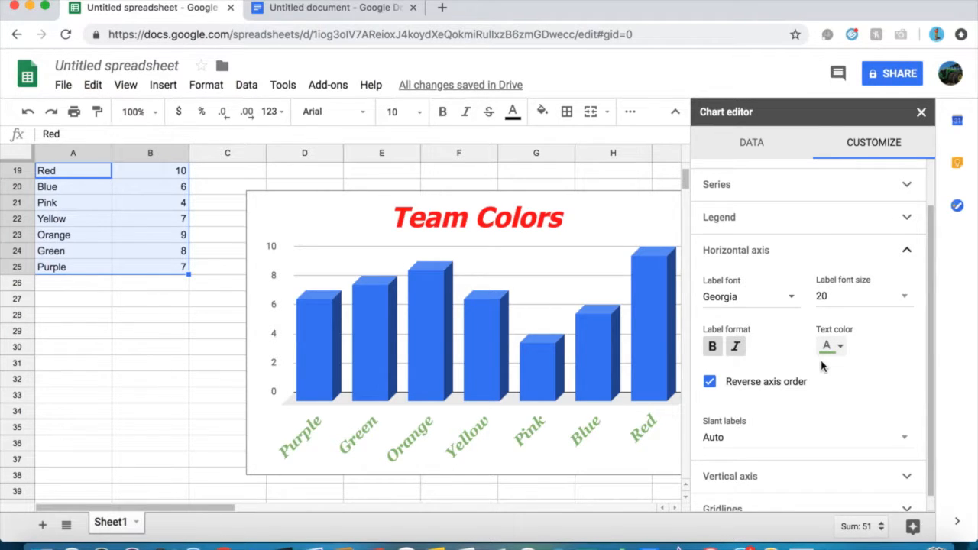
pyautogui.click(831, 345)
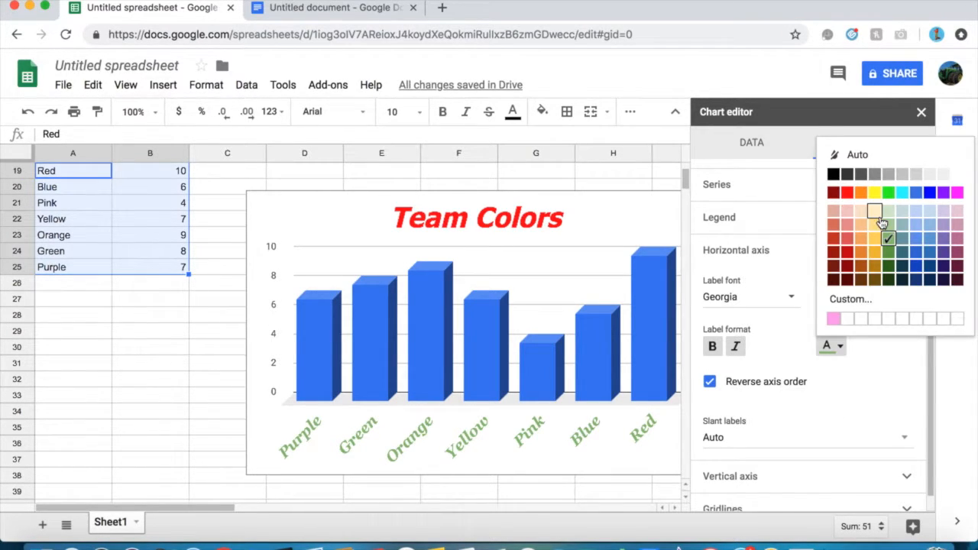
pyautogui.click(846, 192)
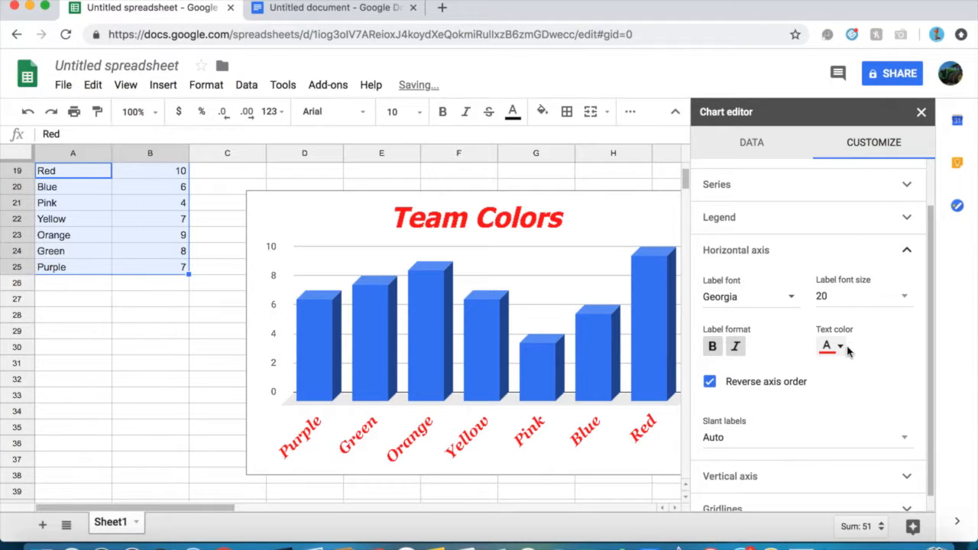
# Try slanting the horizontal axis labels at 90° and at 75°
pyautogui.scroll(-1, 732, 439)
pyautogui.click(609, 430)
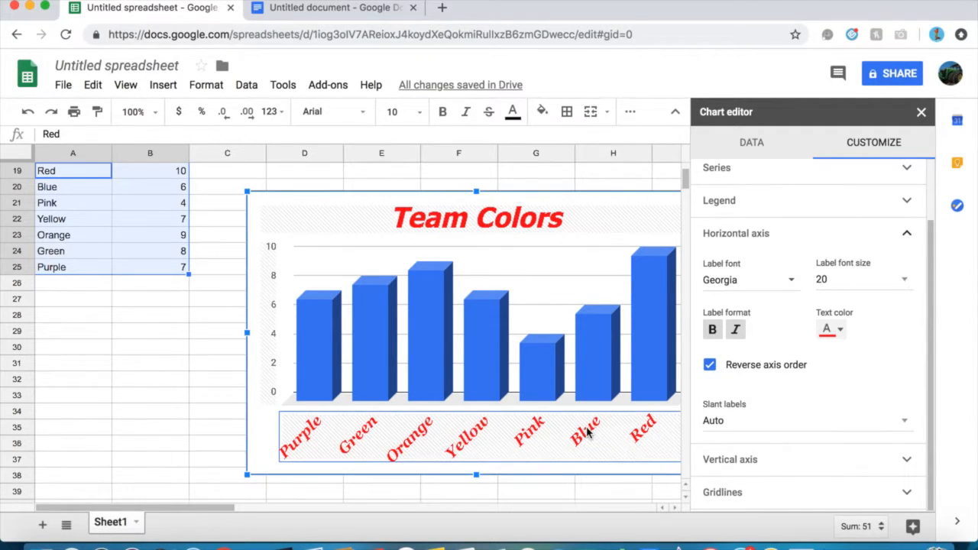
pyautogui.click(830, 422)
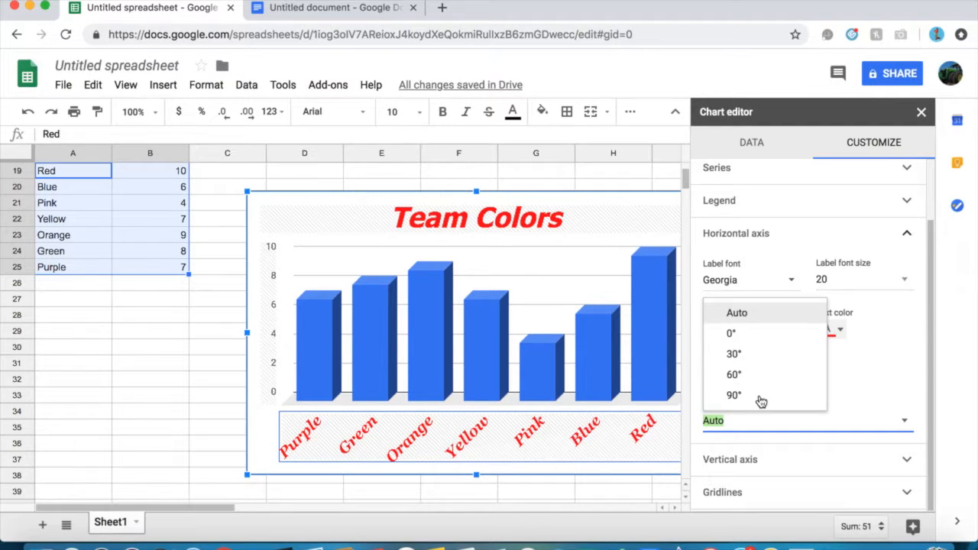
pyautogui.click(760, 401)
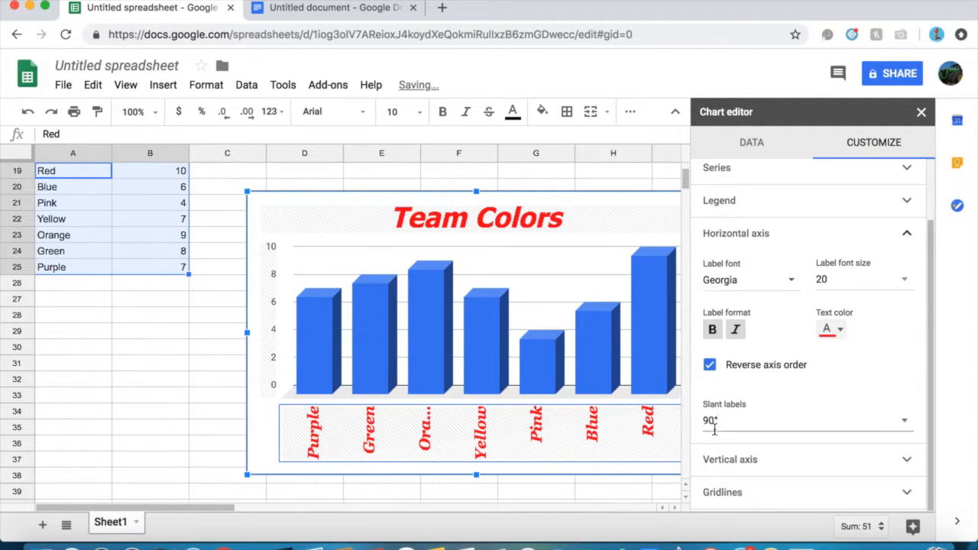
pyautogui.click(889, 419)
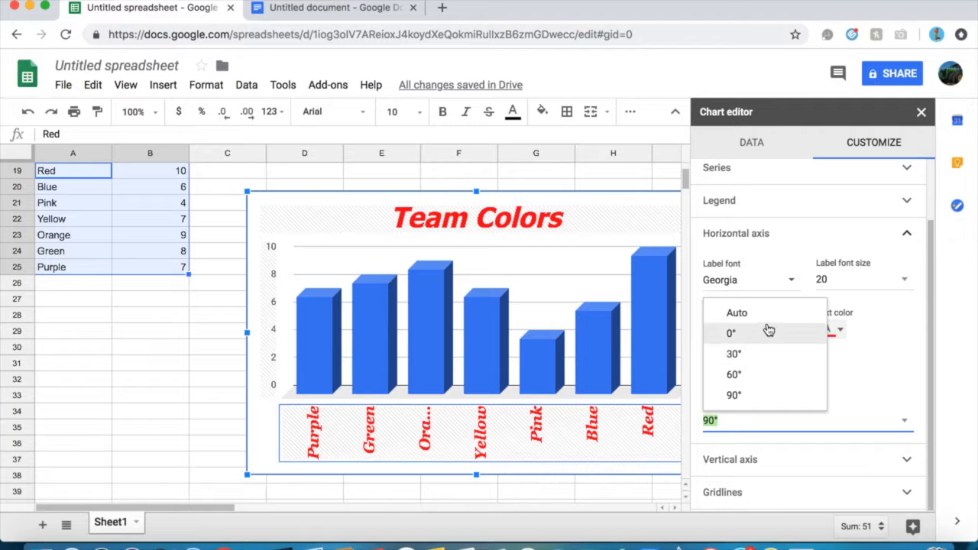
pyautogui.press('BackSpace')
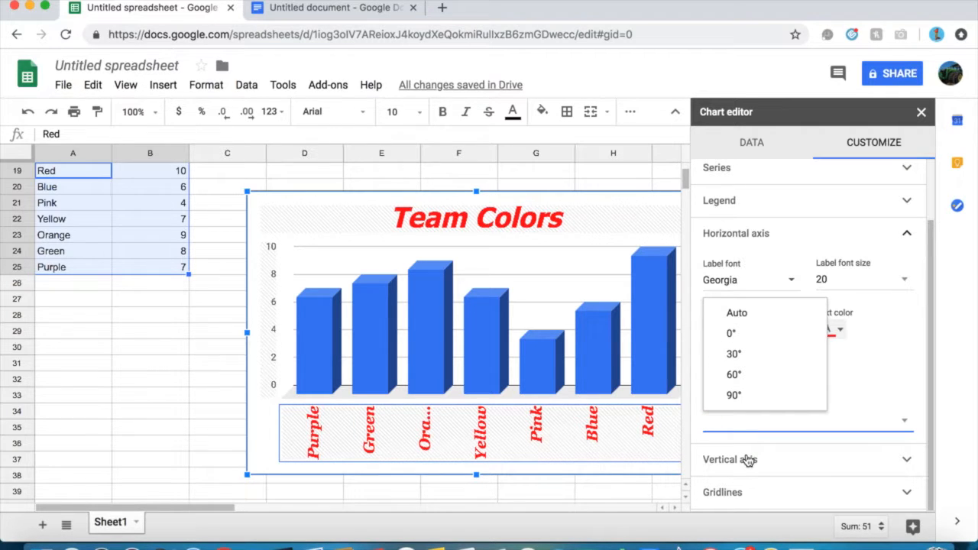
pyautogui.press('Return')
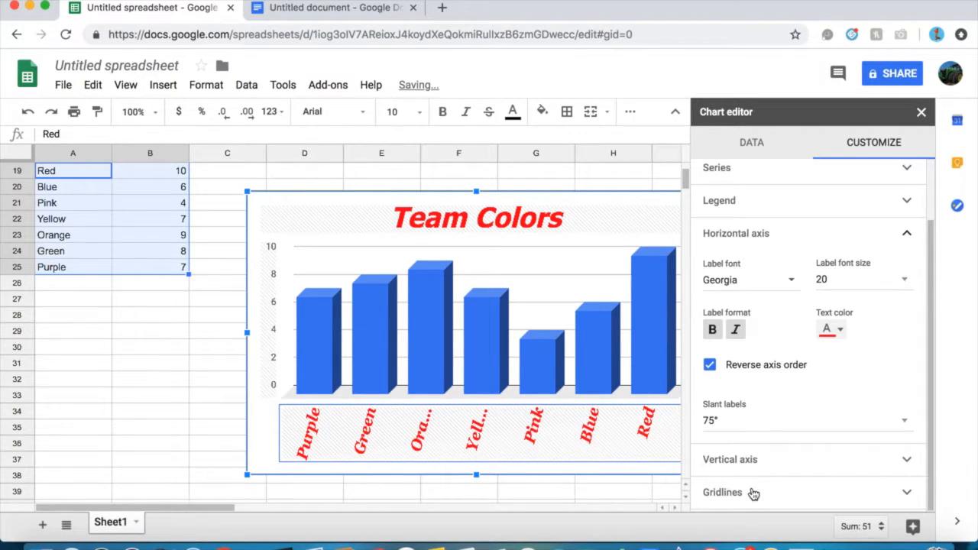
# Dismiss the Adobe Flash Player update window and return the horizontal axis label slant to Auto
pyautogui.click(774, 421)
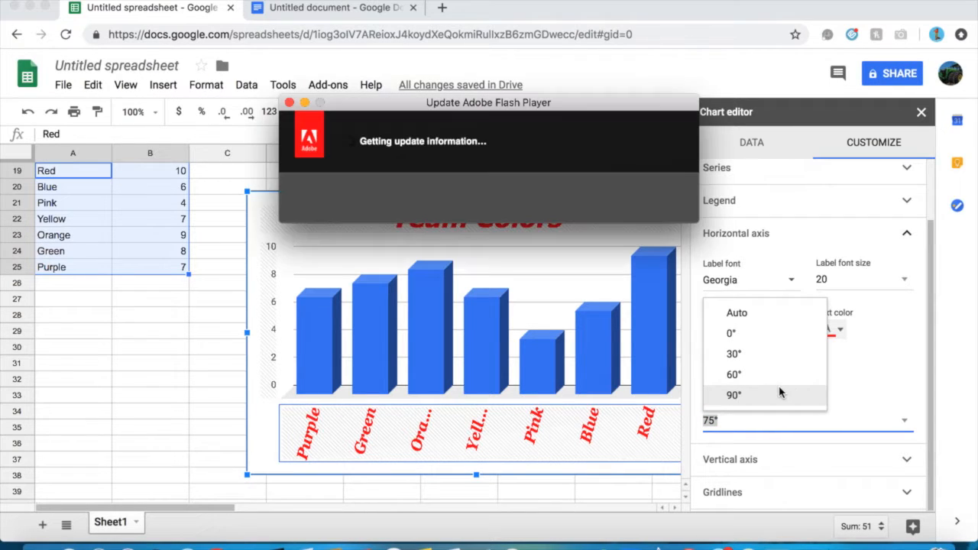
pyautogui.click(290, 103)
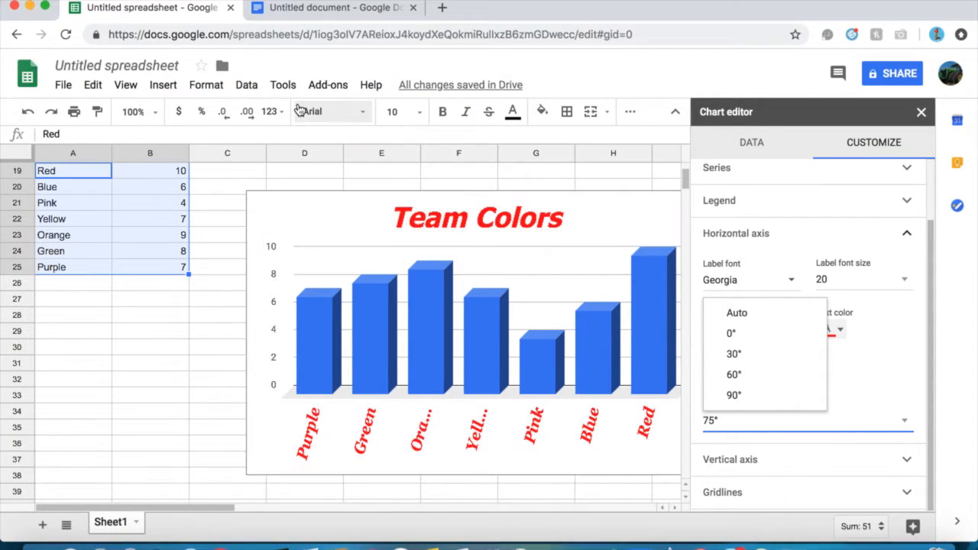
pyautogui.click(768, 315)
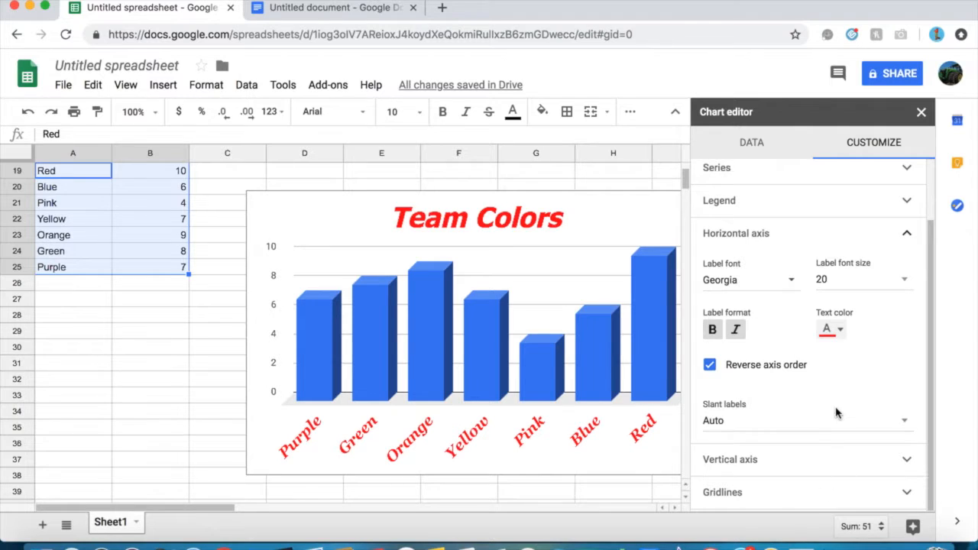
# Set the horizontal axis label slant to 0° and collapse the horizontal axis settings
pyautogui.click(908, 428)
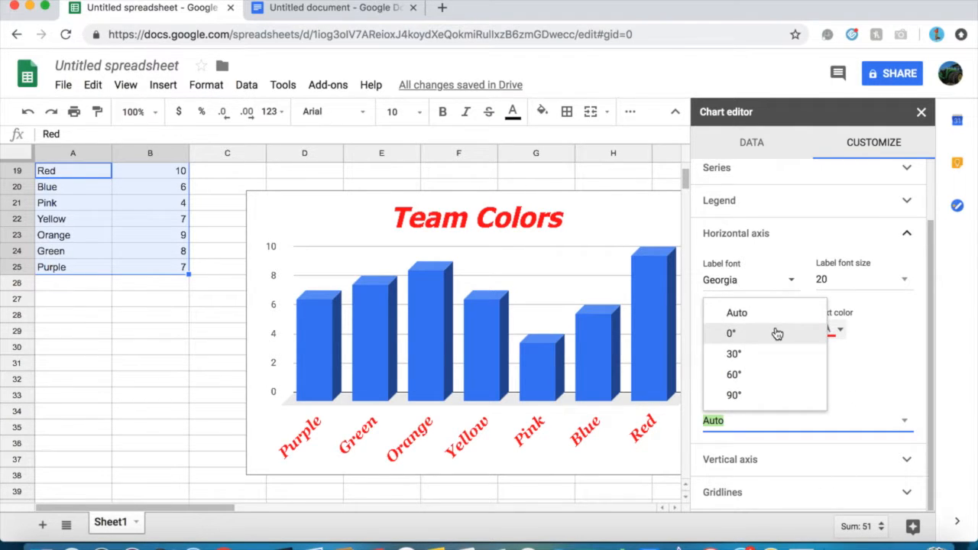
pyautogui.click(773, 333)
pyautogui.click(904, 421)
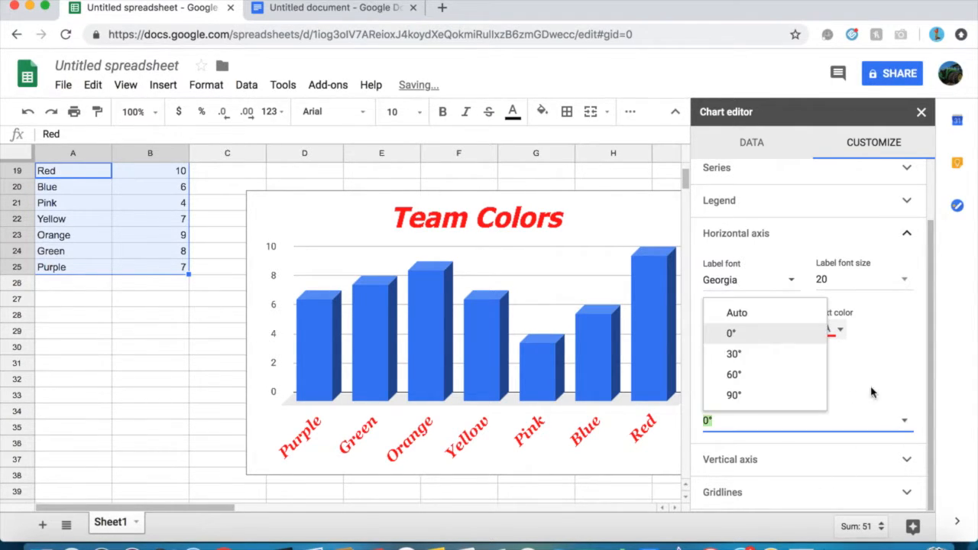
pyautogui.click(745, 330)
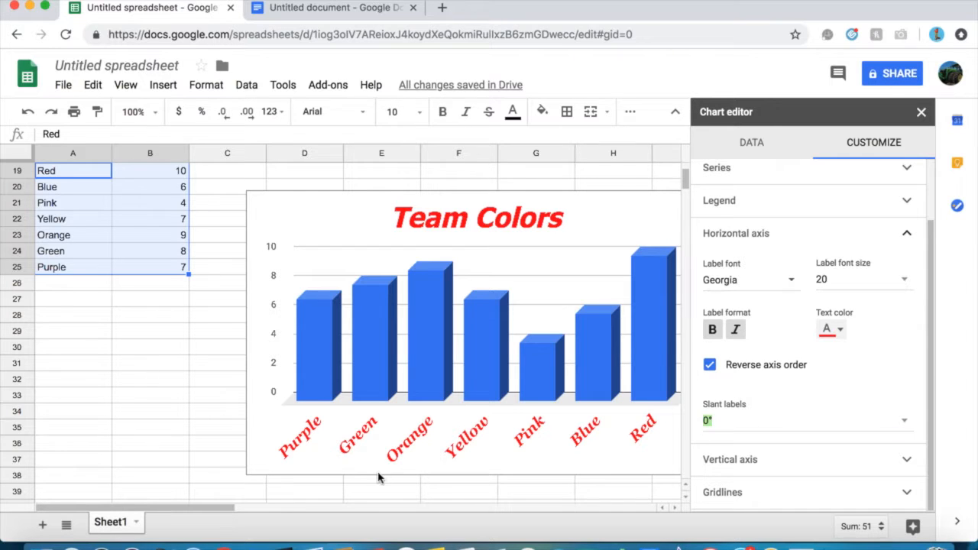
pyautogui.click(906, 422)
pyautogui.click(906, 423)
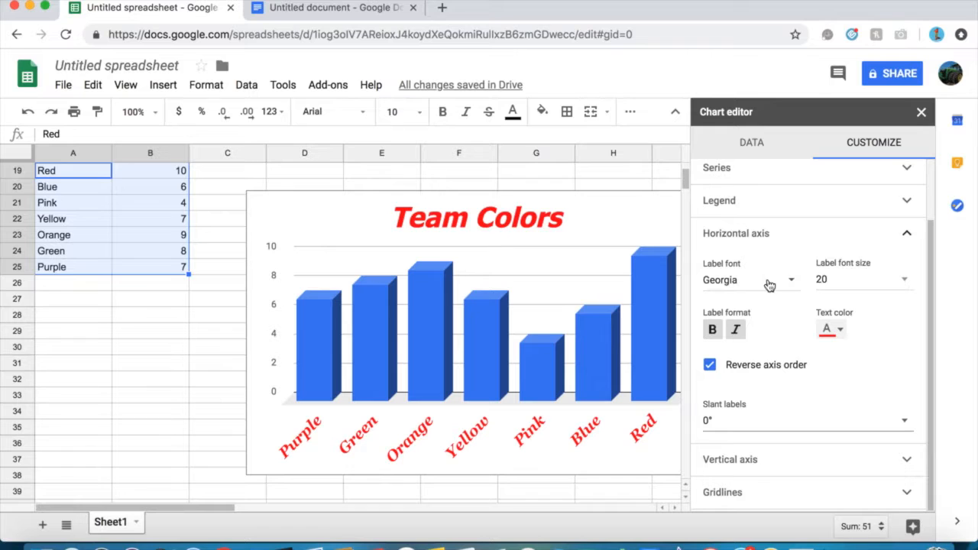
pyautogui.click(845, 233)
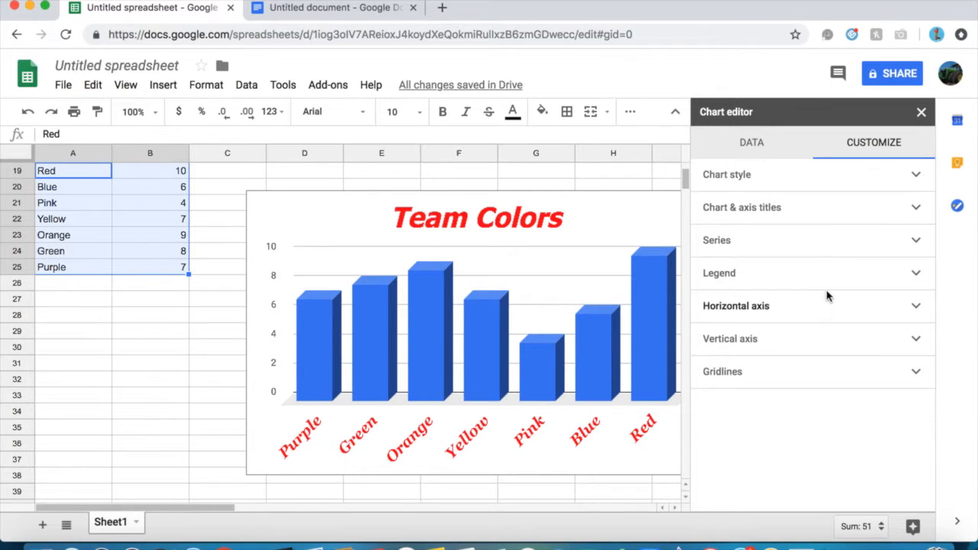
# Try bold and italic on the chart's vertical axis labels, and color them orange
pyautogui.click(795, 346)
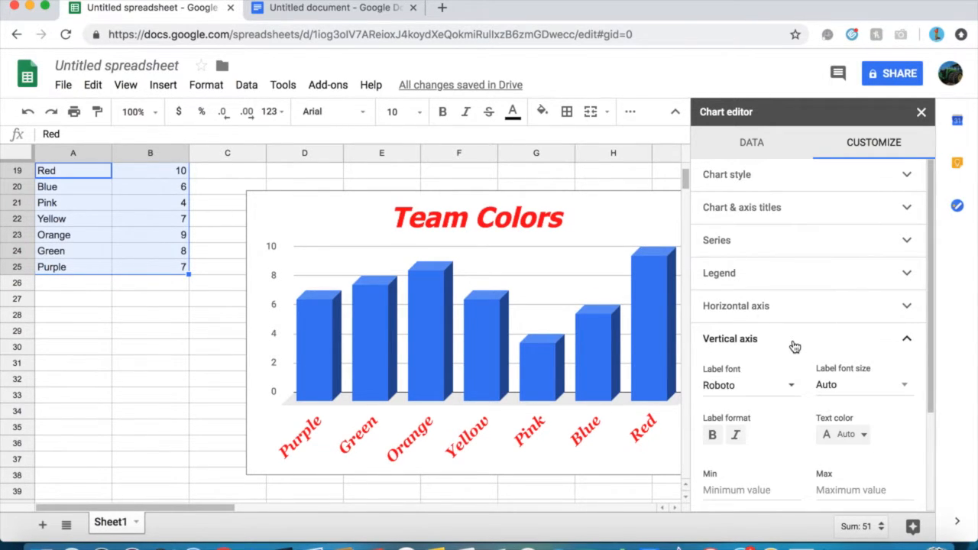
pyautogui.scroll(-3, 791, 343)
pyautogui.click(713, 364)
pyautogui.click(713, 364)
pyautogui.click(736, 364)
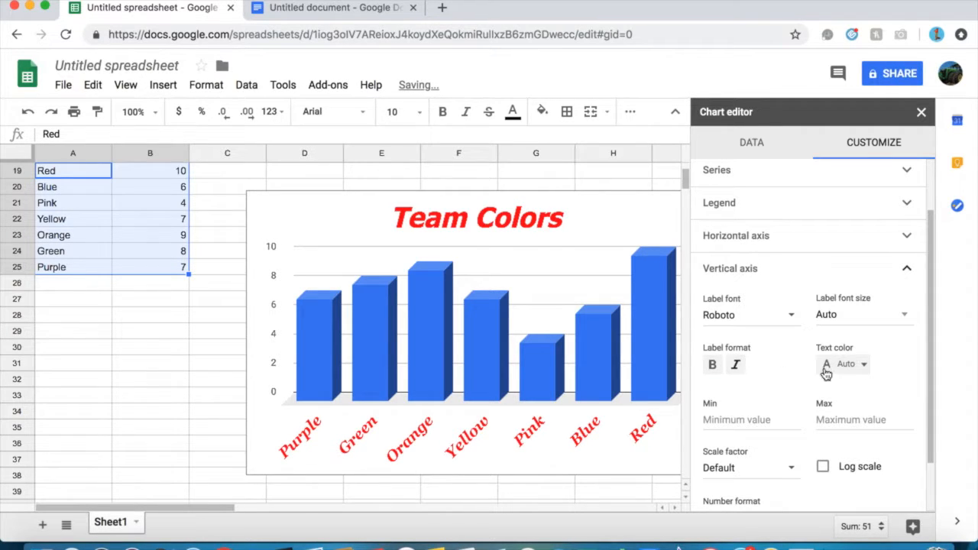
pyautogui.click(858, 368)
pyautogui.click(868, 271)
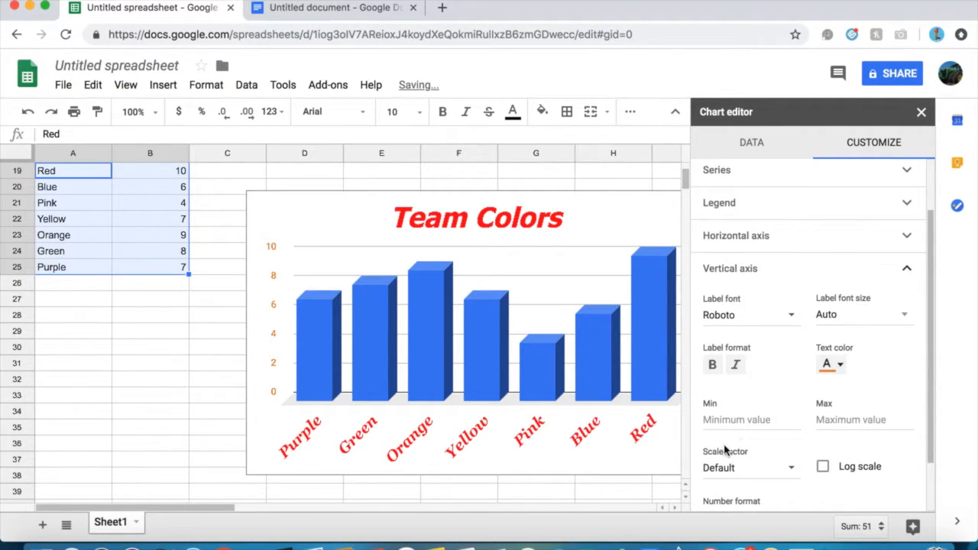
# Try vertical axis scale factors of 1,000,000, a larger preset and 100, and restore the Default factor
pyautogui.scroll(-2, 748, 431)
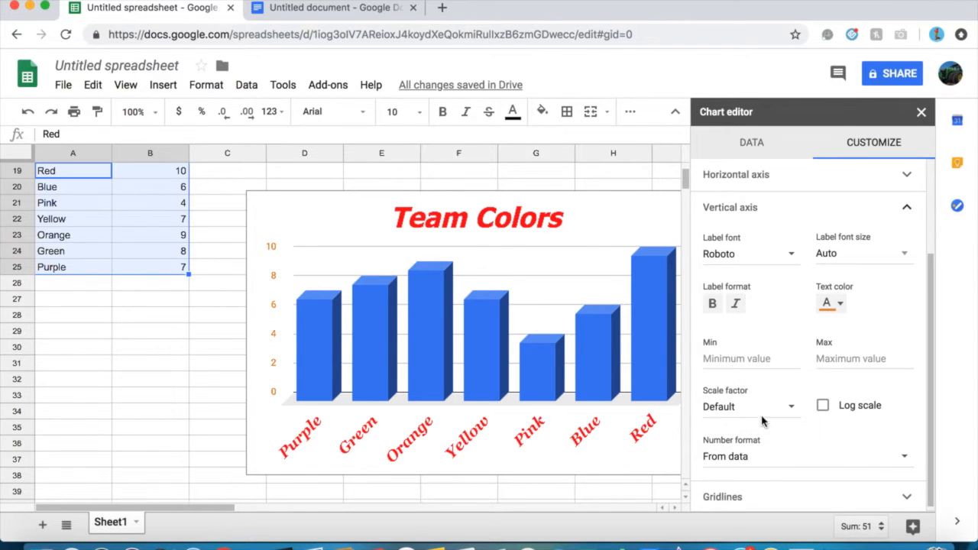
pyautogui.click(761, 410)
pyautogui.click(766, 457)
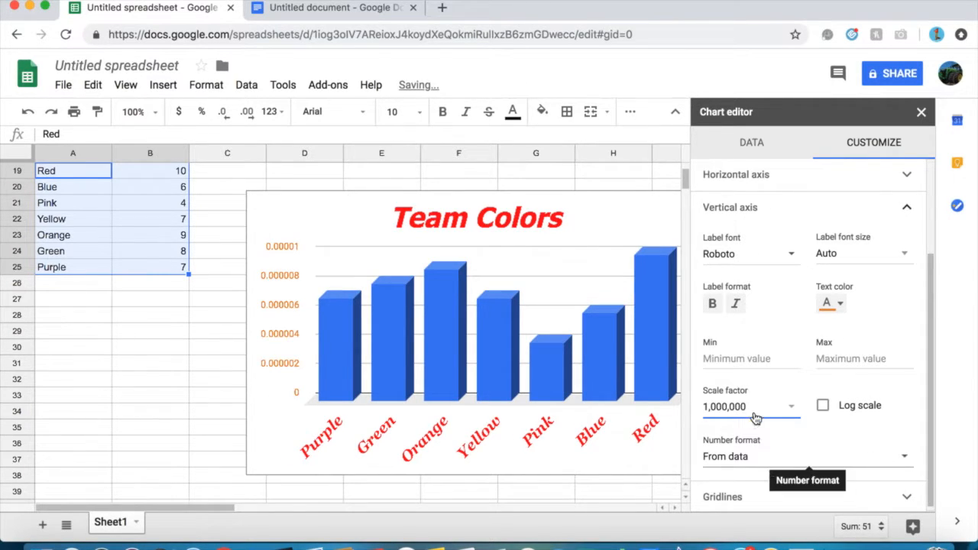
pyautogui.click(756, 412)
pyautogui.click(767, 437)
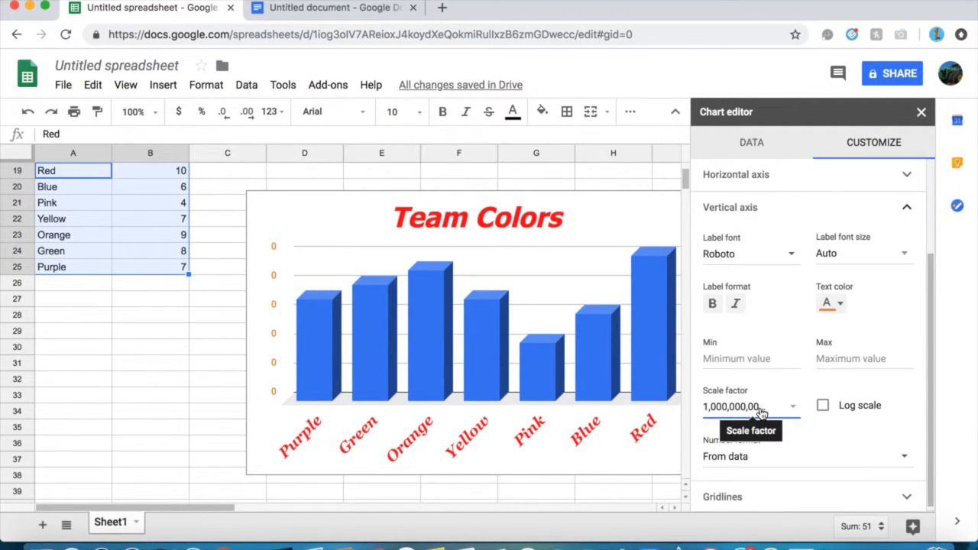
pyautogui.click(760, 412)
pyautogui.click(749, 315)
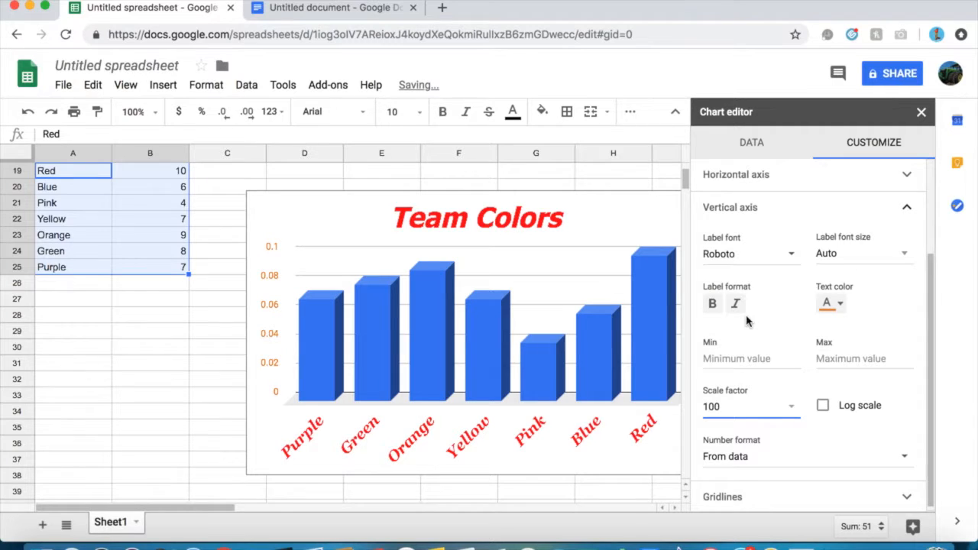
pyautogui.click(738, 406)
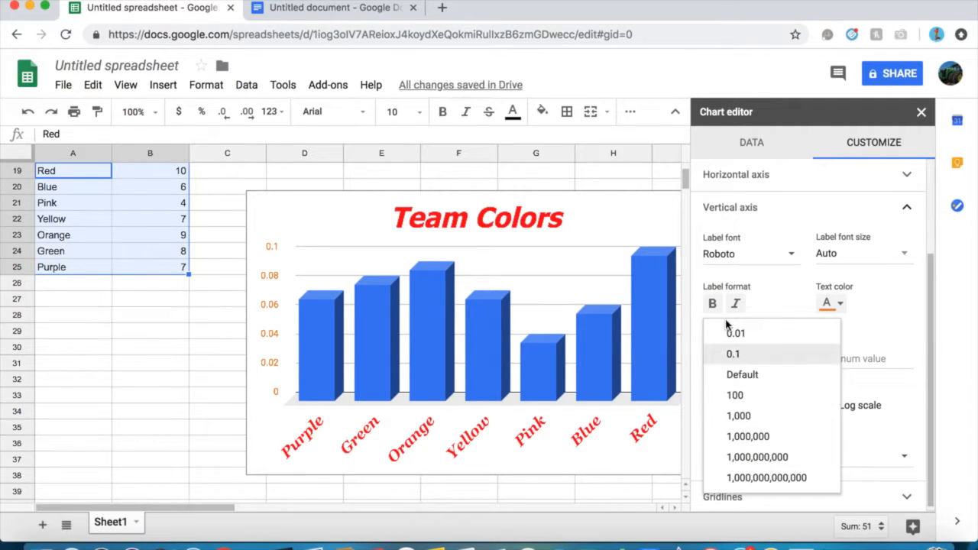
pyautogui.click(737, 374)
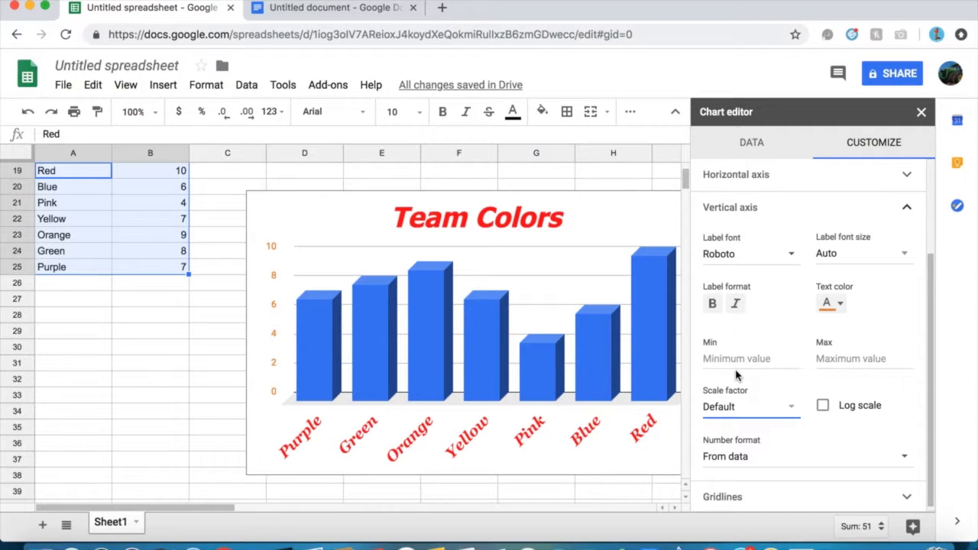
# Try a vertical axis scale factor of 100, and change it to 0.01
pyautogui.click(763, 410)
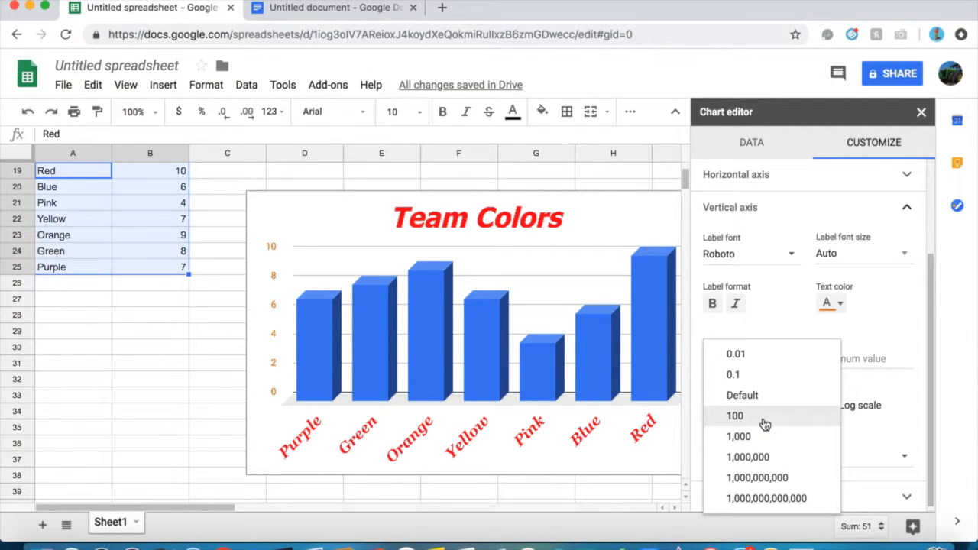
pyautogui.click(763, 426)
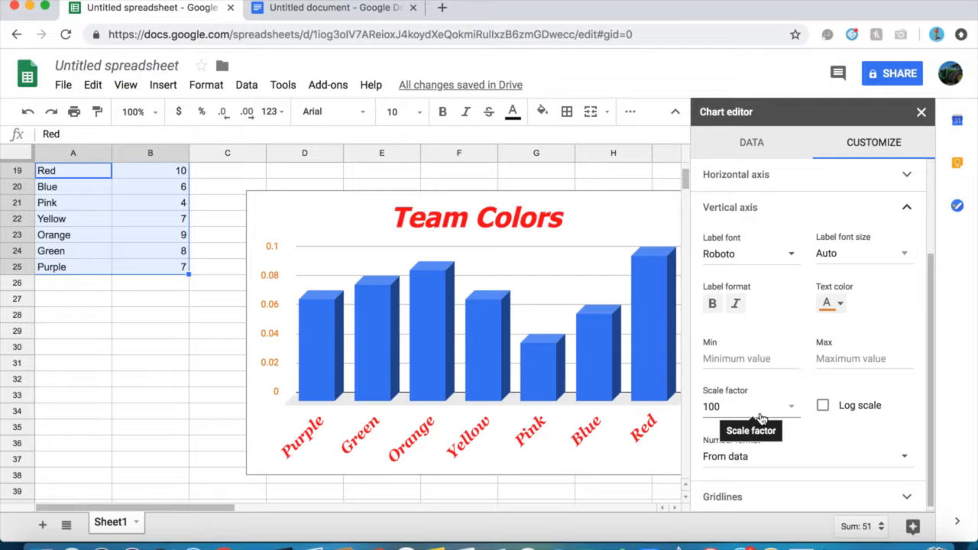
pyautogui.click(760, 419)
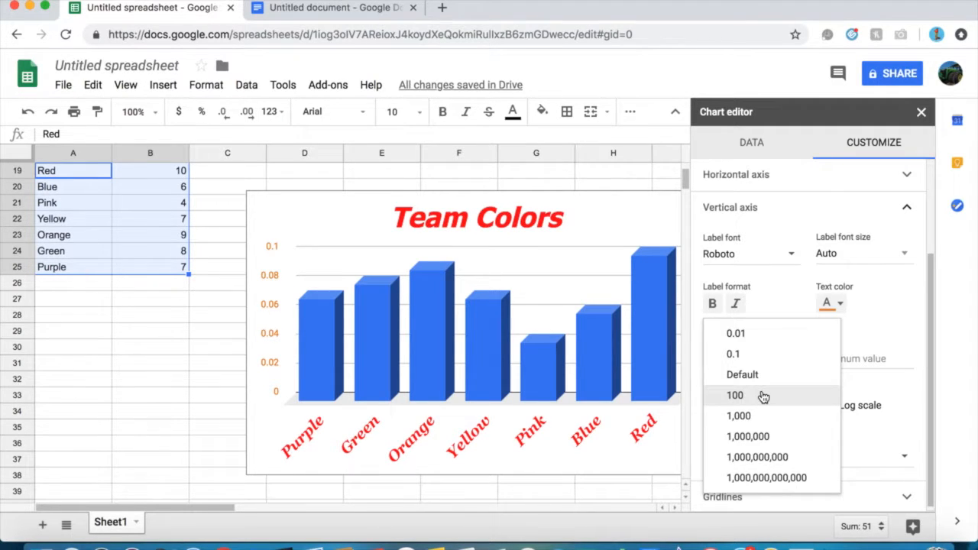
pyautogui.click(752, 333)
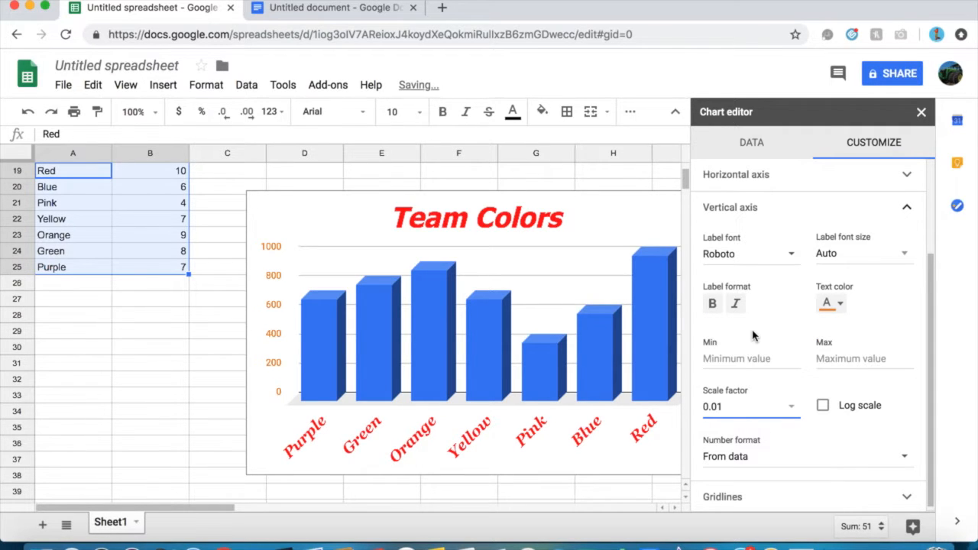
# Try a vertical axis scale factor of 0.1, and restore the Default factor
pyautogui.click(735, 405)
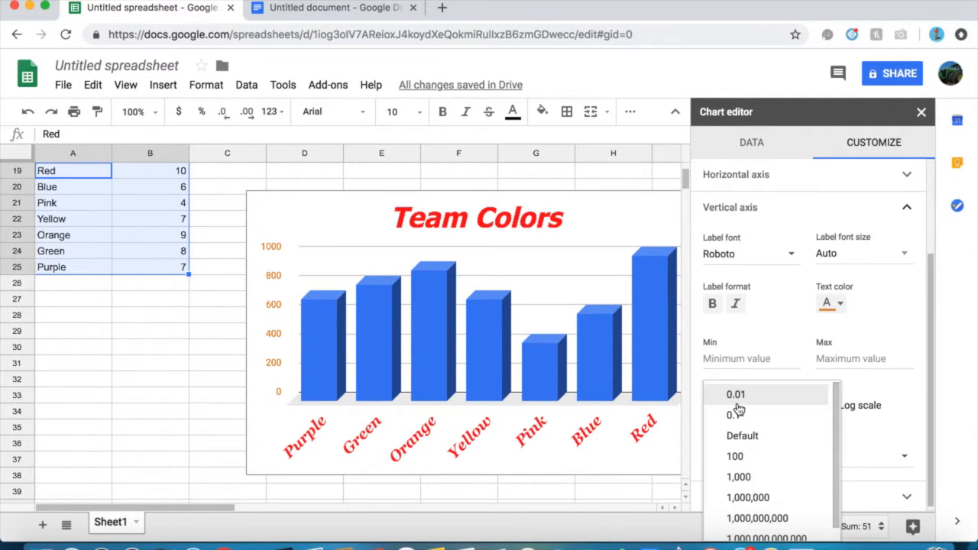
pyautogui.click(740, 422)
pyautogui.click(753, 411)
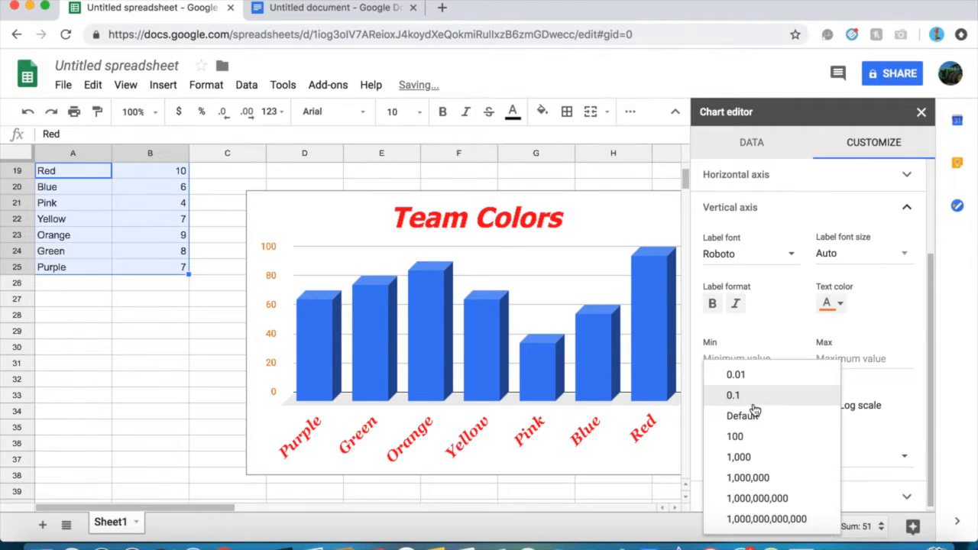
pyautogui.click(755, 414)
# Toggle the vertical axis log scale on and off repeatedly to compare the columns, and leave it off
pyautogui.click(822, 405)
pyautogui.click(823, 405)
pyautogui.click(822, 406)
pyautogui.click(823, 406)
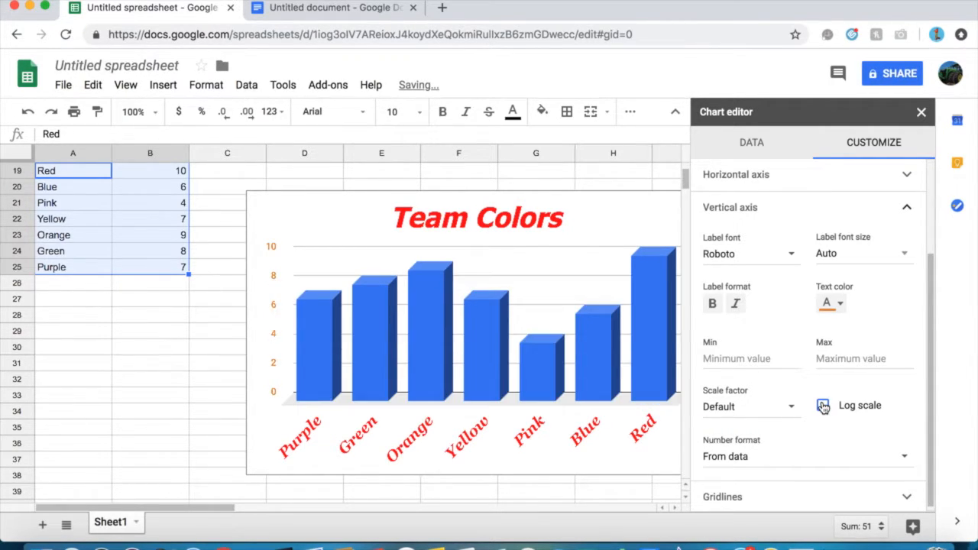
pyautogui.click(823, 406)
pyautogui.click(823, 405)
pyautogui.click(822, 405)
pyautogui.click(822, 406)
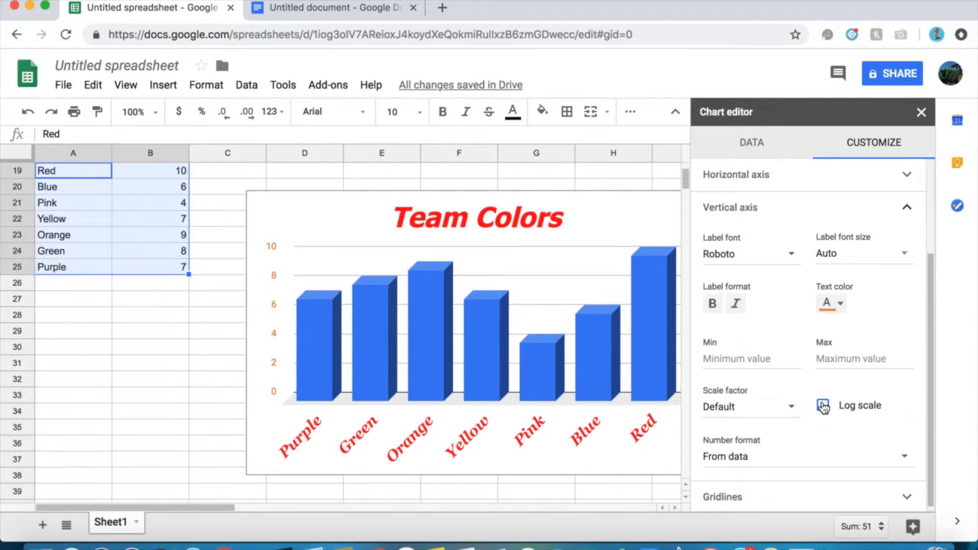
pyautogui.click(822, 406)
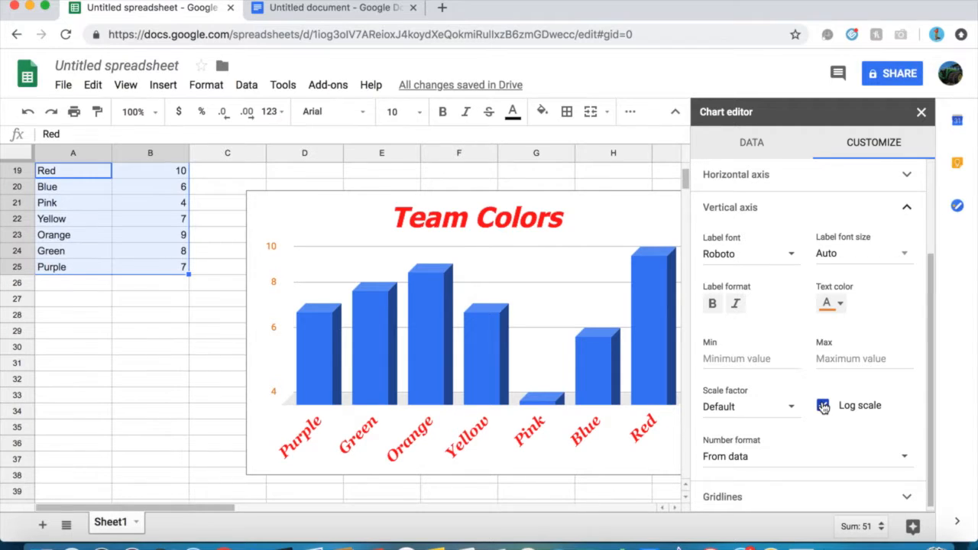
pyautogui.click(822, 406)
pyautogui.click(822, 406)
pyautogui.click(823, 406)
pyautogui.click(823, 406)
pyautogui.click(823, 405)
pyautogui.click(823, 405)
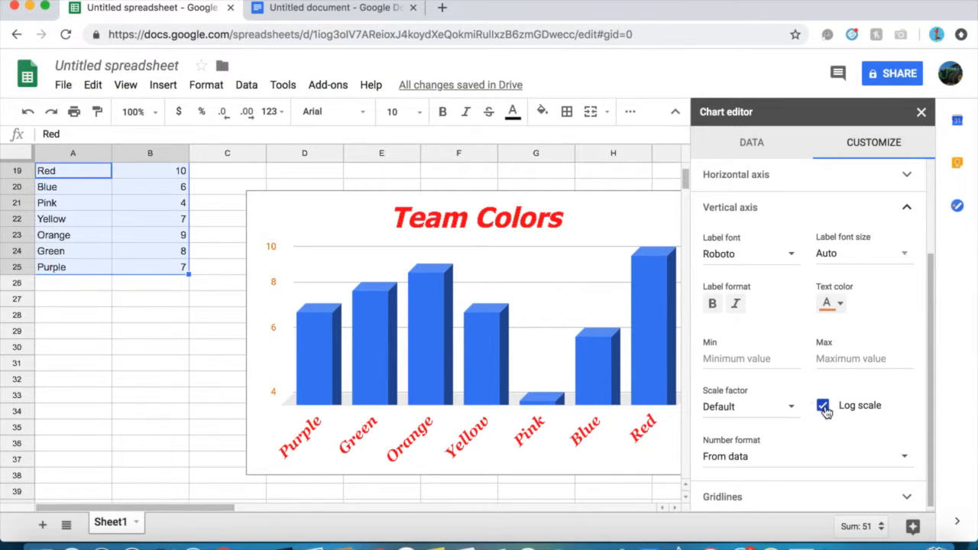
pyautogui.click(823, 406)
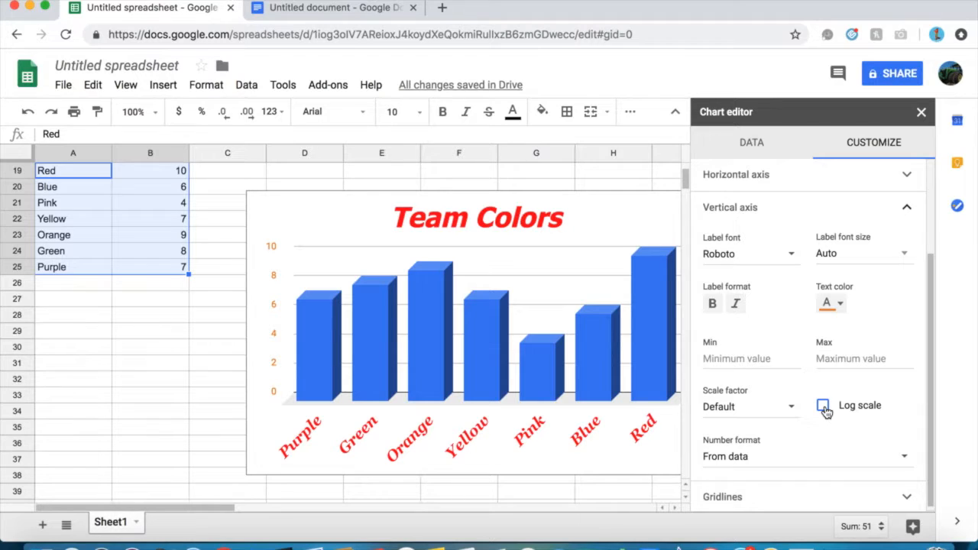
pyautogui.click(823, 406)
pyautogui.click(823, 405)
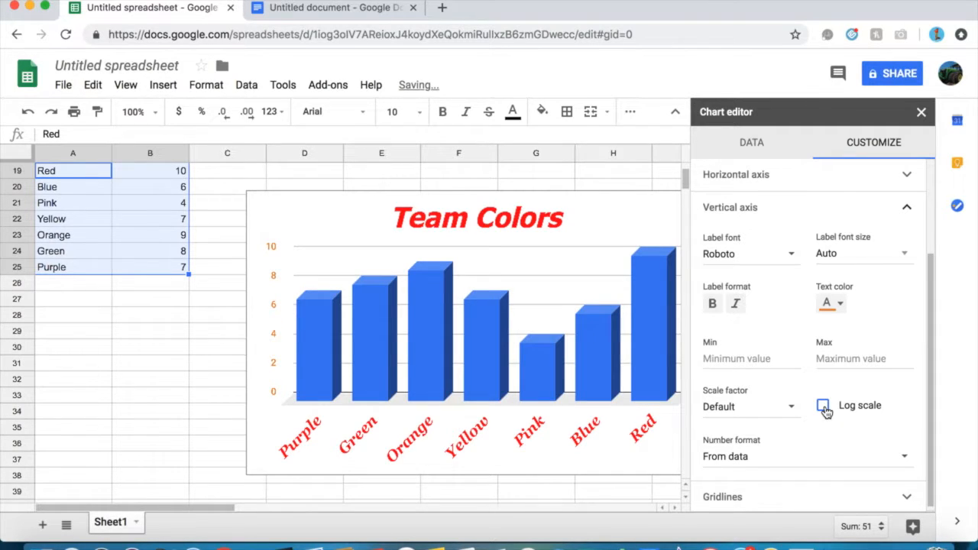
# Try the Custom number format on the vertical axis, and set the number format to None
pyautogui.click(824, 456)
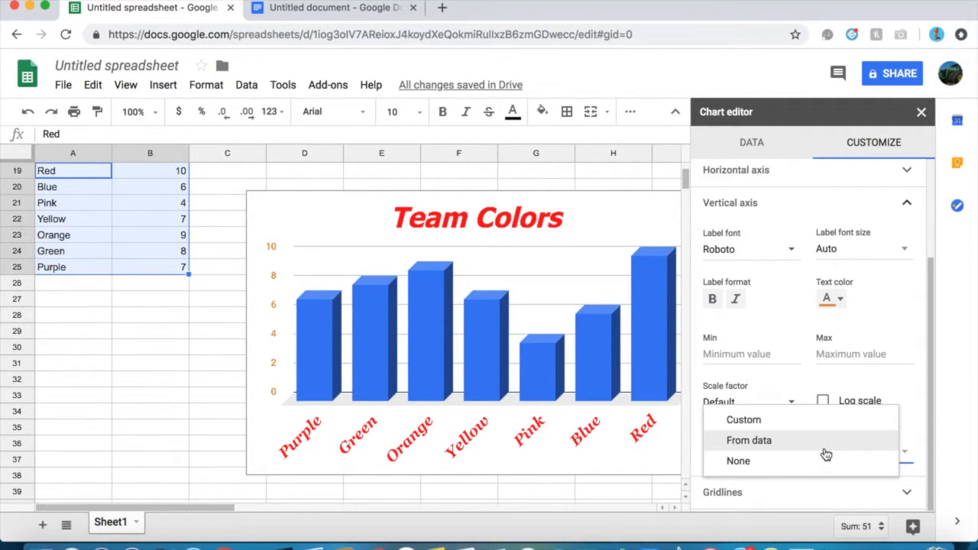
pyautogui.click(799, 472)
pyautogui.click(799, 463)
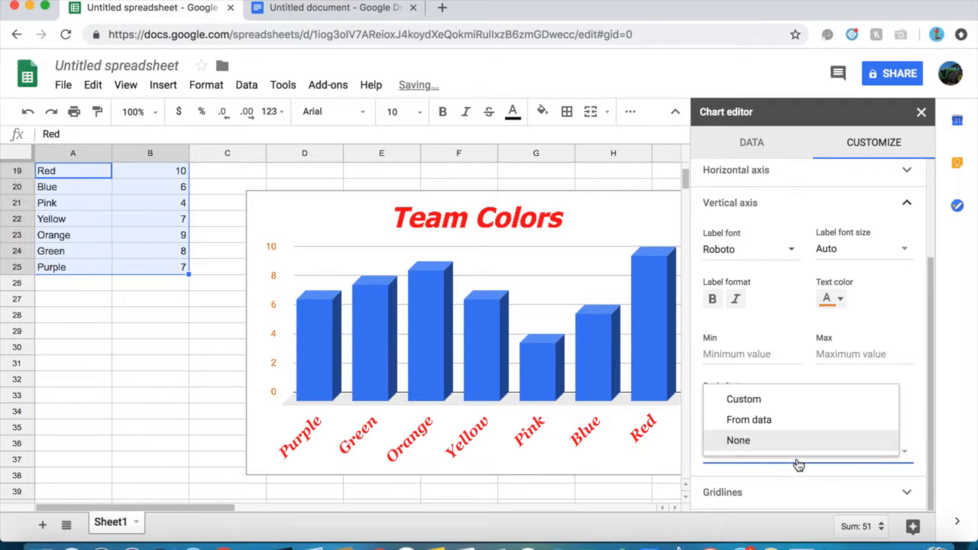
pyautogui.click(795, 406)
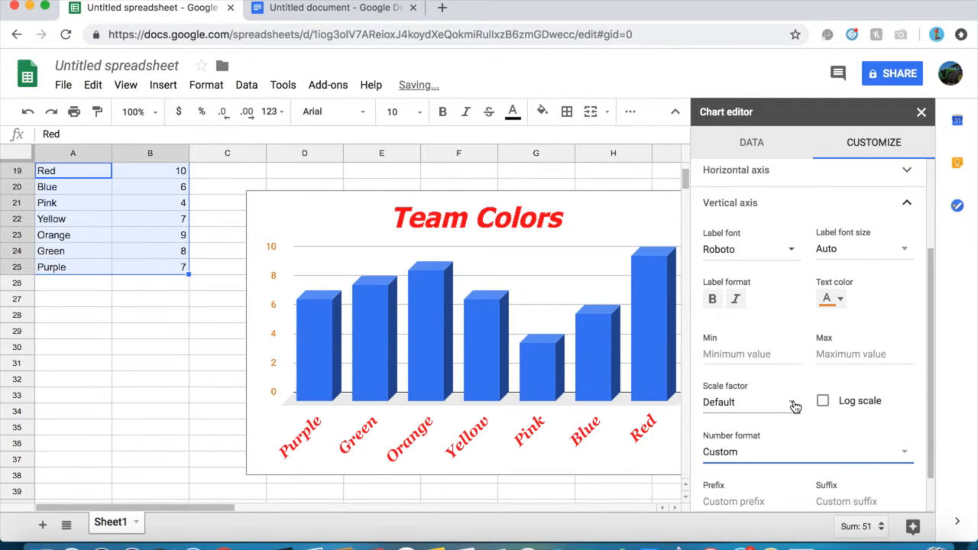
pyautogui.click(753, 461)
pyautogui.click(753, 463)
pyautogui.click(751, 461)
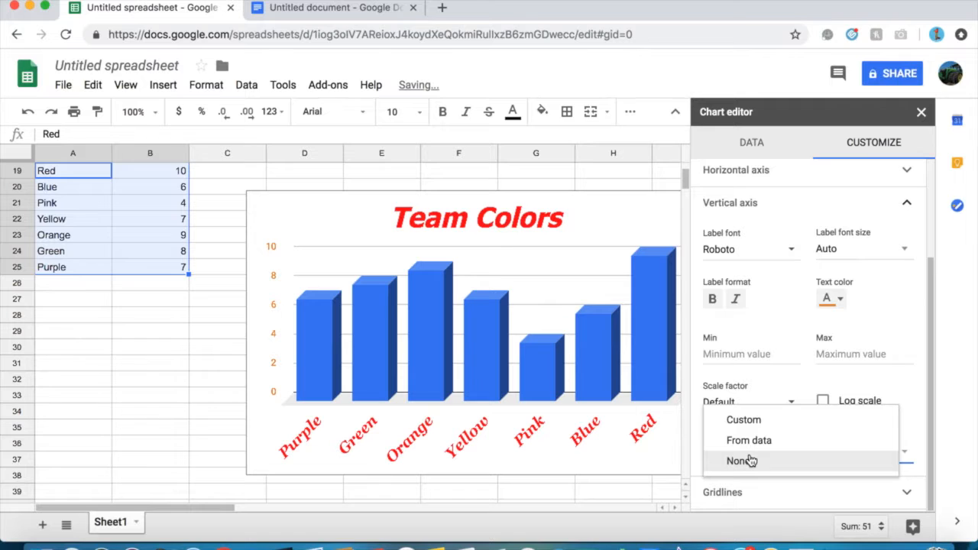
pyautogui.click(753, 461)
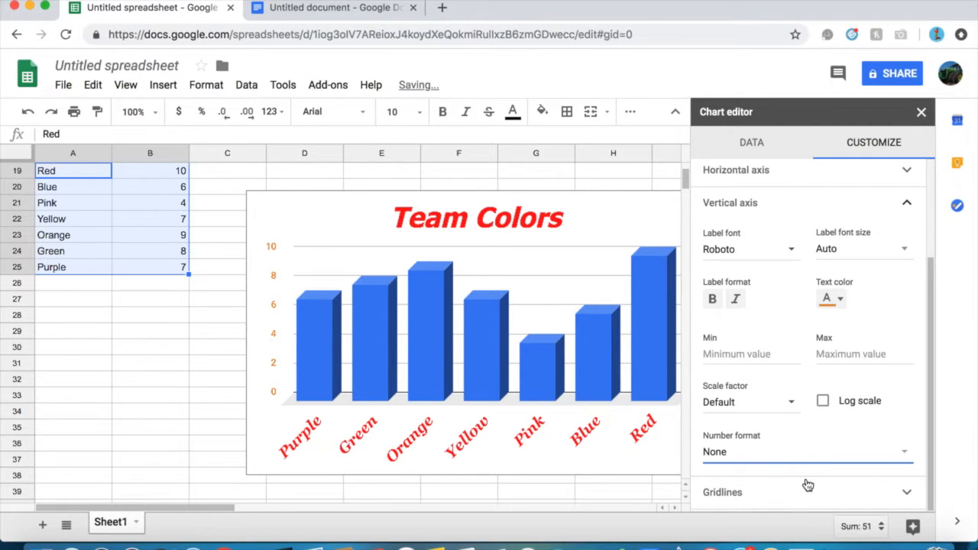
# Try major gridline counts of 10 and 1 for the chart's vertical axis
pyautogui.click(831, 502)
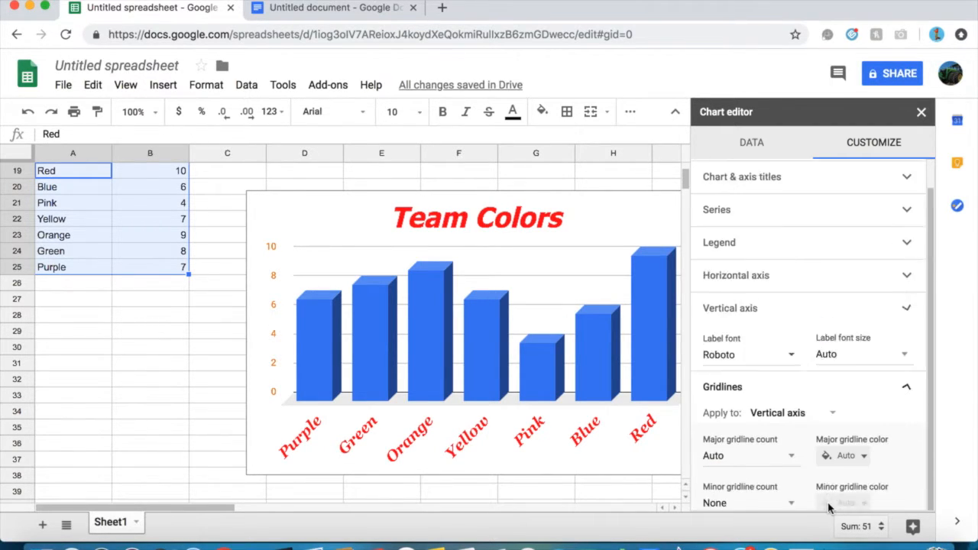
pyautogui.click(772, 398)
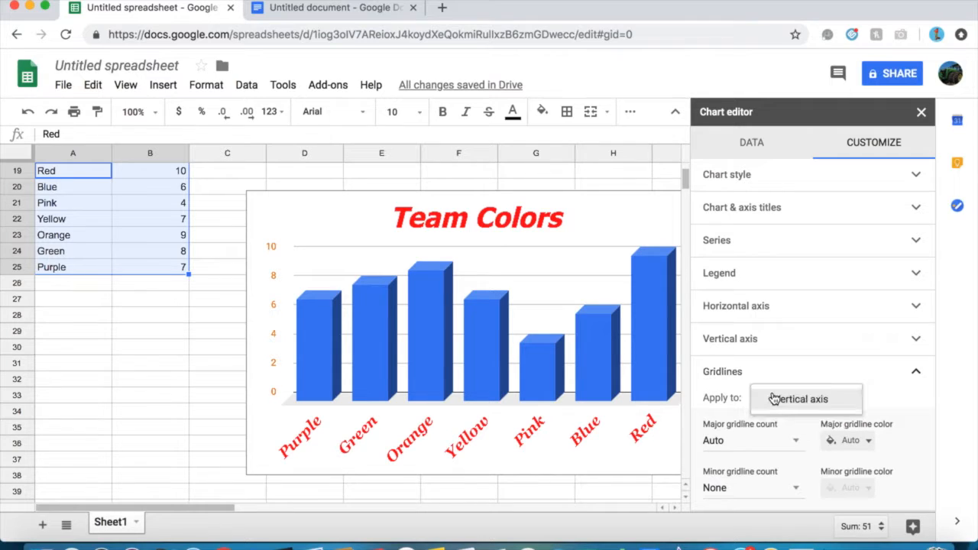
pyautogui.click(789, 409)
pyautogui.click(756, 440)
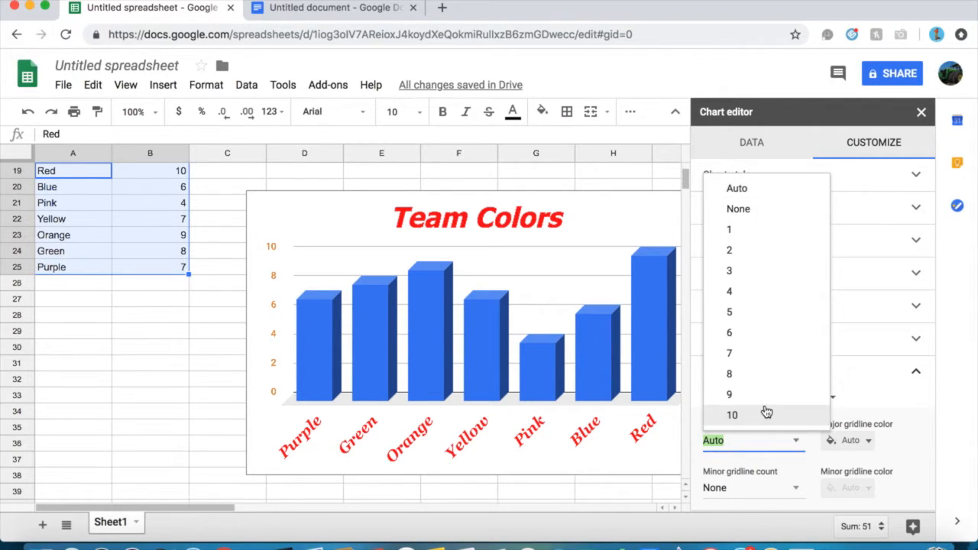
pyautogui.click(766, 411)
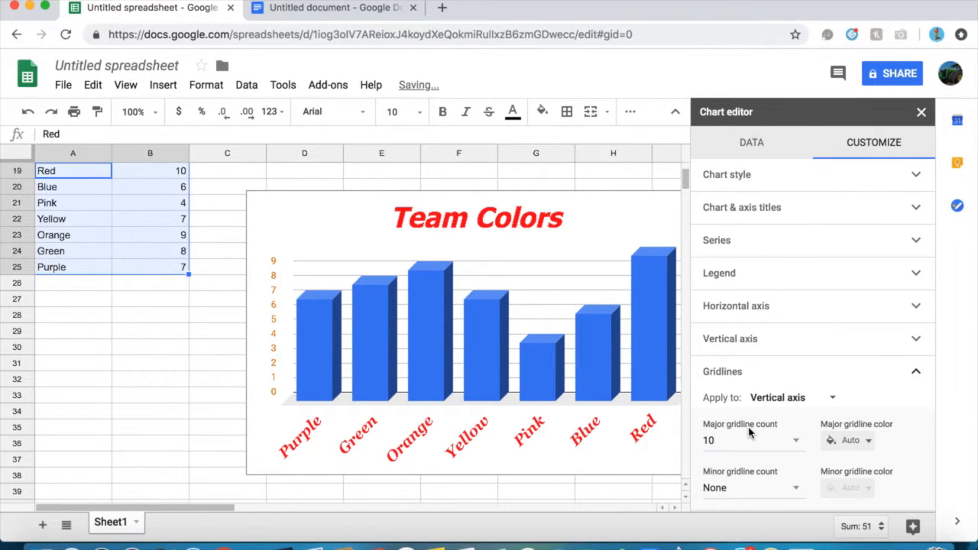
pyautogui.click(790, 452)
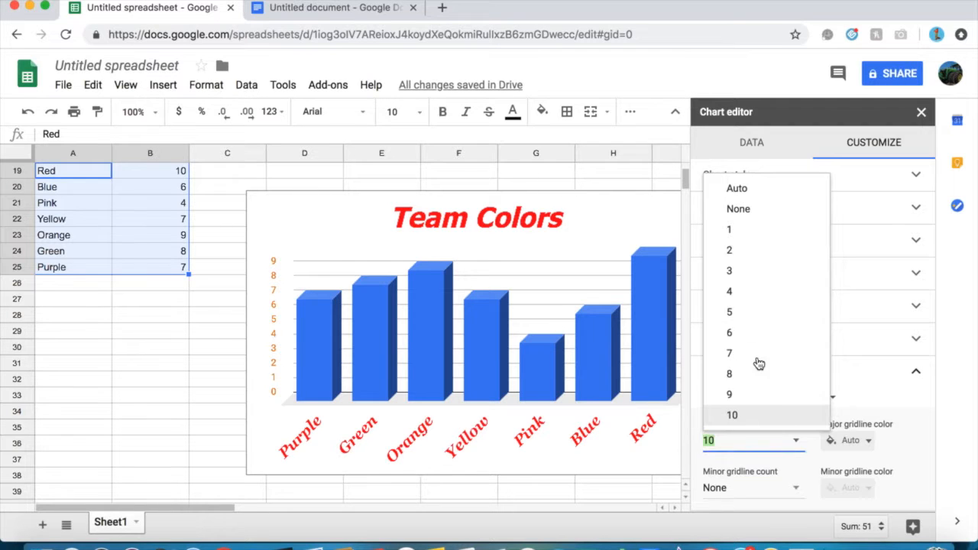
pyautogui.click(745, 232)
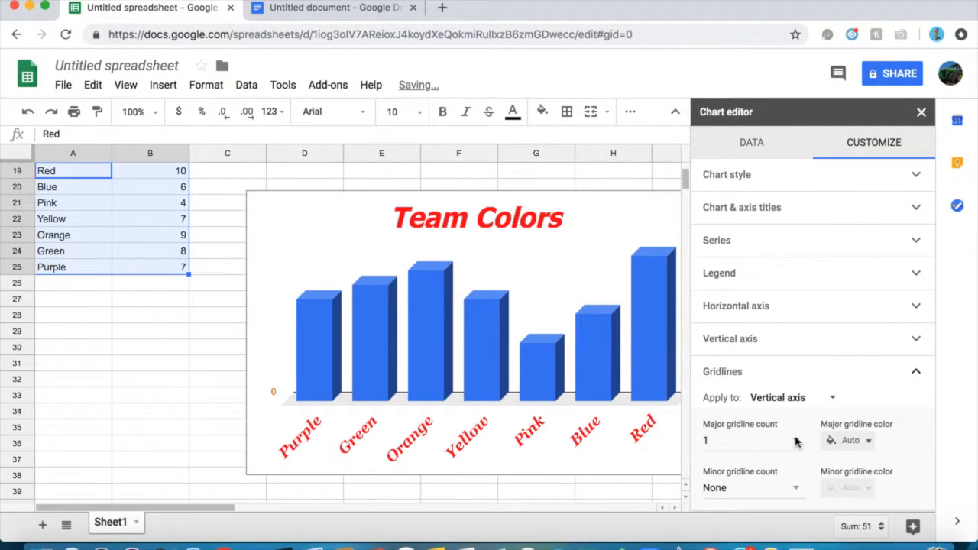
# Try a major gridline count of None, restore Auto, and collapse the open chart settings sections
pyautogui.click(796, 440)
pyautogui.click(766, 209)
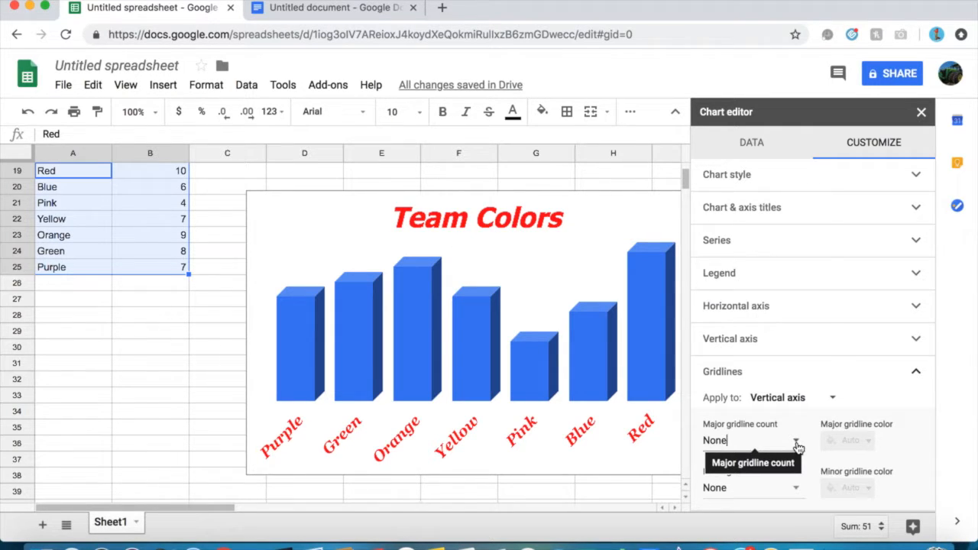
pyautogui.click(797, 446)
pyautogui.click(757, 193)
pyautogui.click(756, 200)
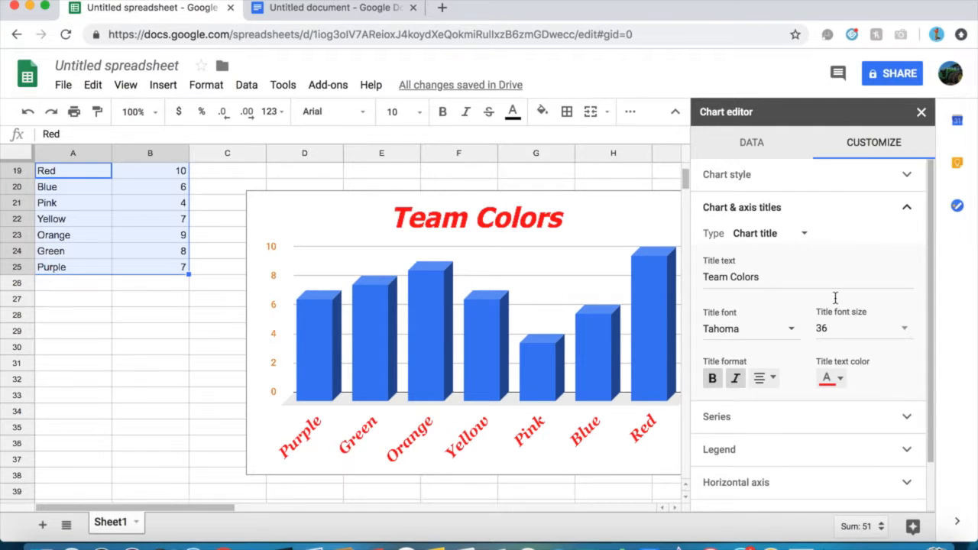
pyautogui.click(845, 220)
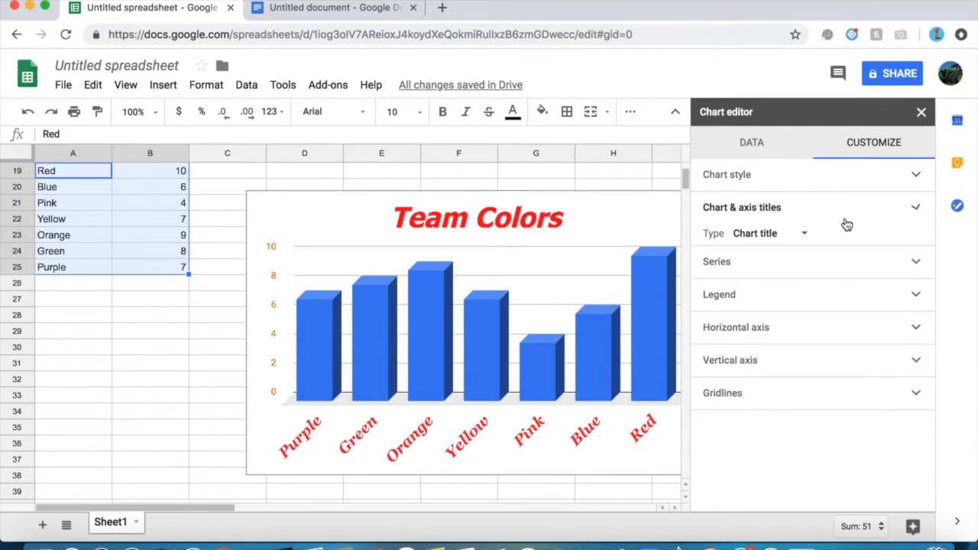
pyautogui.click(808, 350)
pyautogui.click(801, 343)
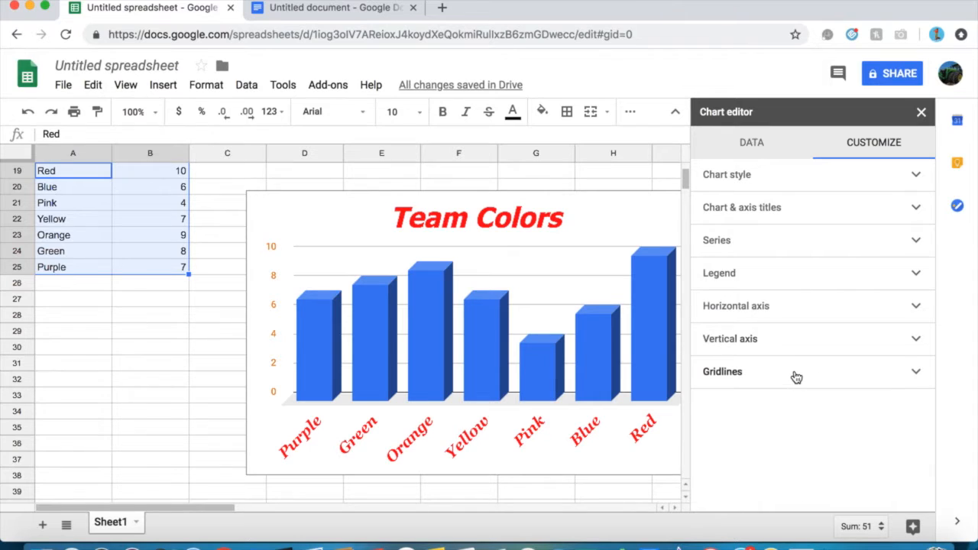
# Try a minor gridline count of 10 for the vertical axis, and set it to 1
pyautogui.click(795, 374)
pyautogui.click(780, 492)
pyautogui.click(783, 468)
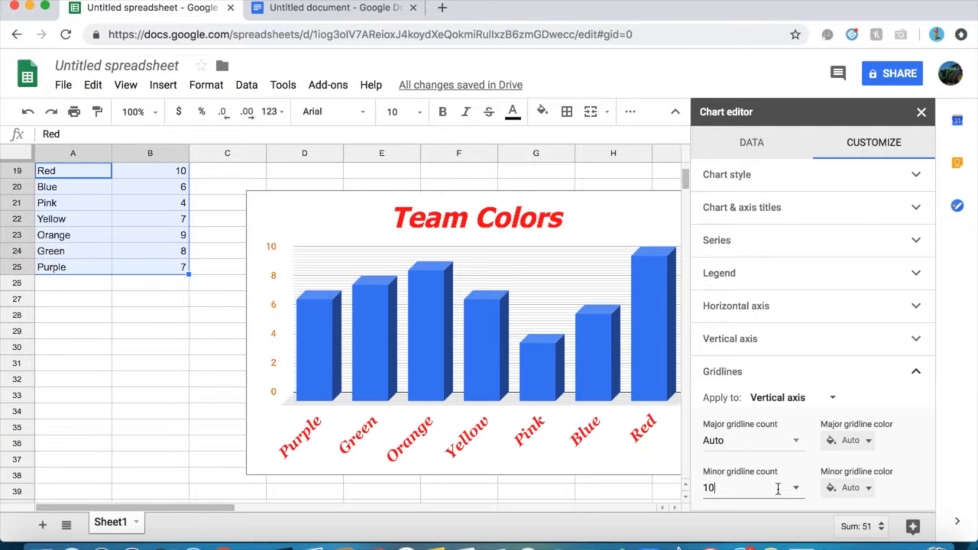
pyautogui.click(794, 488)
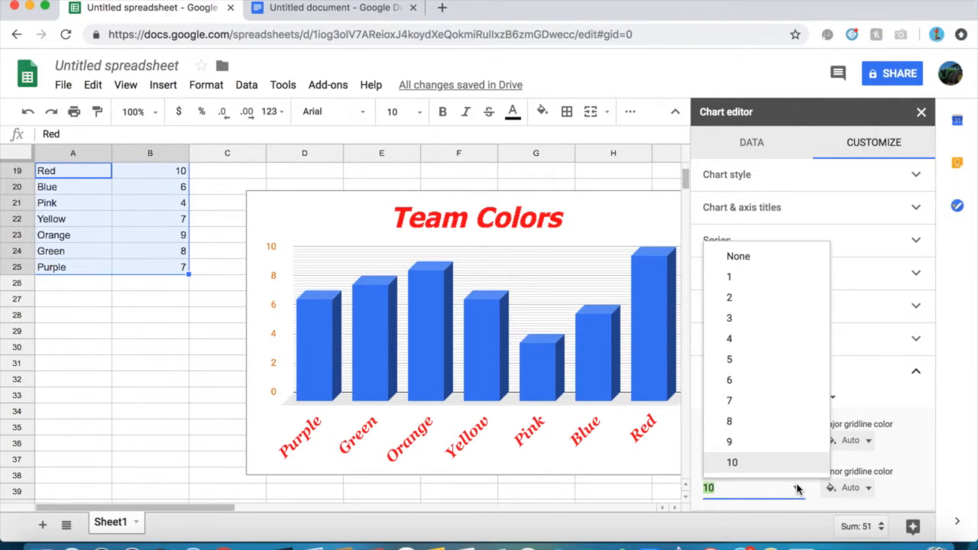
pyautogui.click(762, 277)
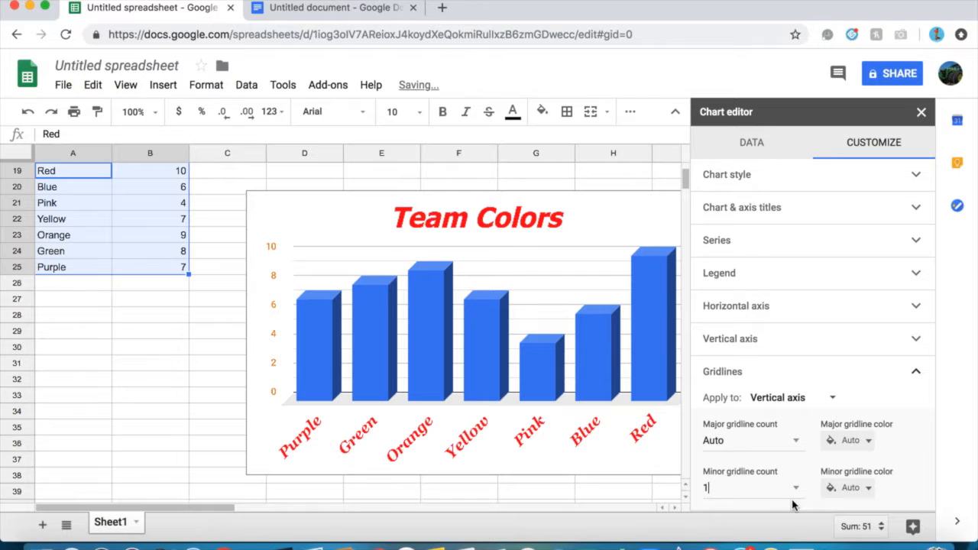
# Color the minor gridlines dark blue and the major gridlines red, and collapse the gridline settings
pyautogui.click(858, 487)
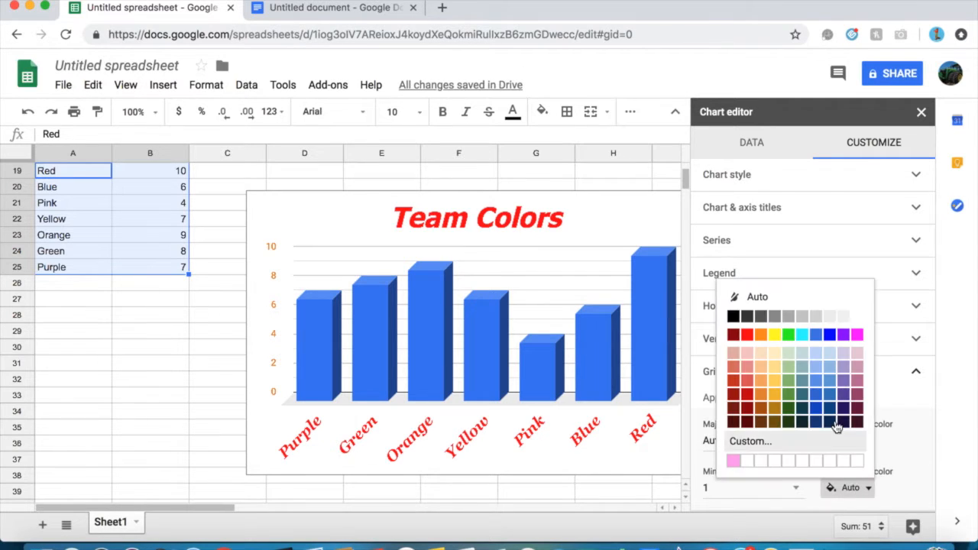
pyautogui.click(838, 428)
pyautogui.click(850, 440)
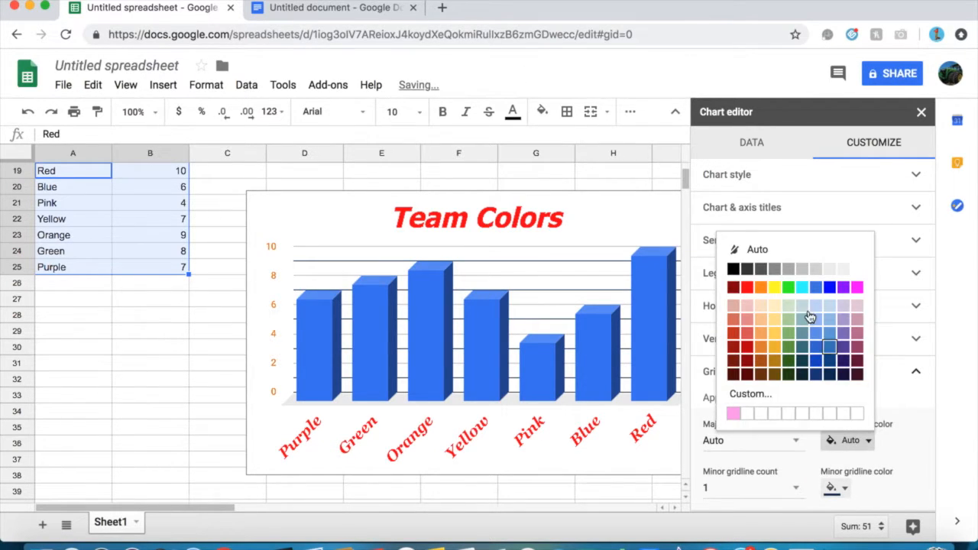
pyautogui.click(748, 286)
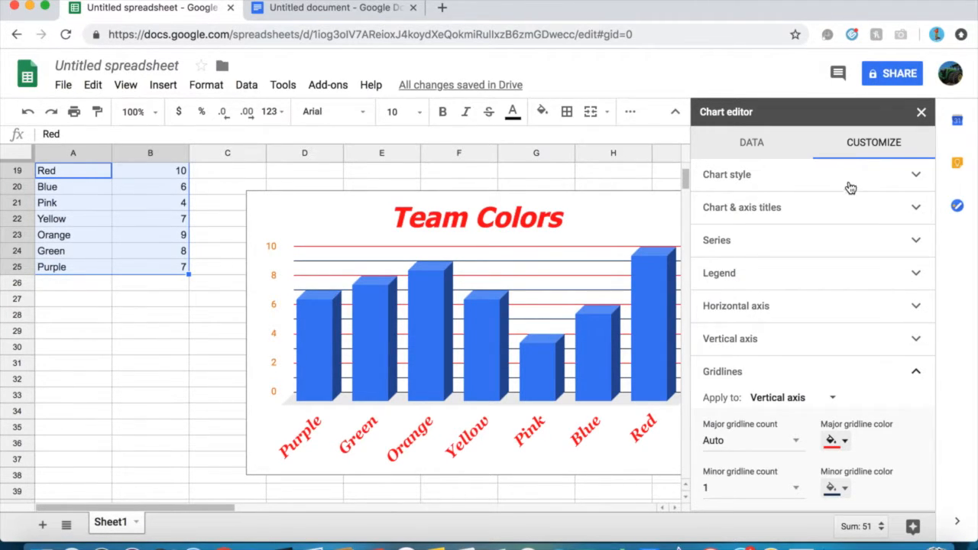
pyautogui.click(842, 382)
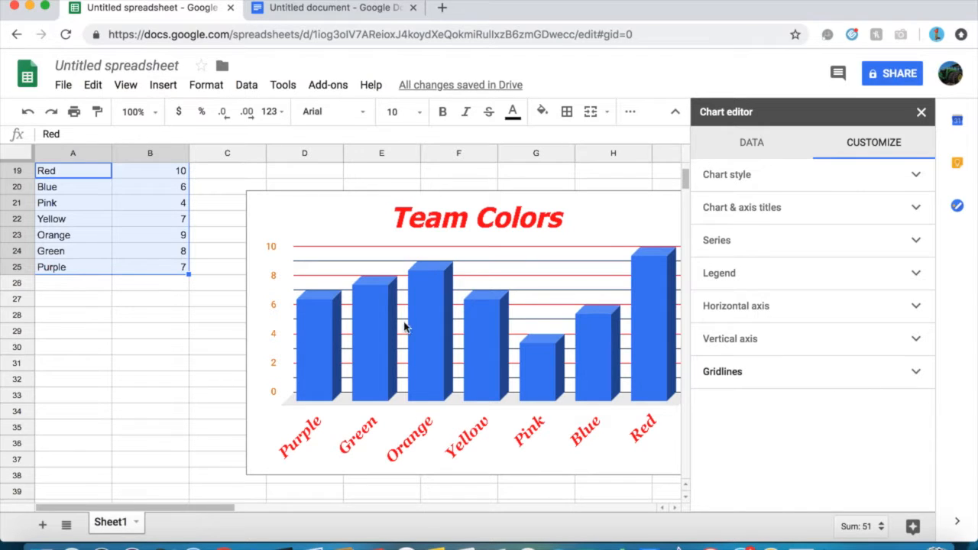
# Close the chart editor and move the Team Colors chart away from the data so it starts in column G
pyautogui.click(226, 284)
pyautogui.click(413, 264)
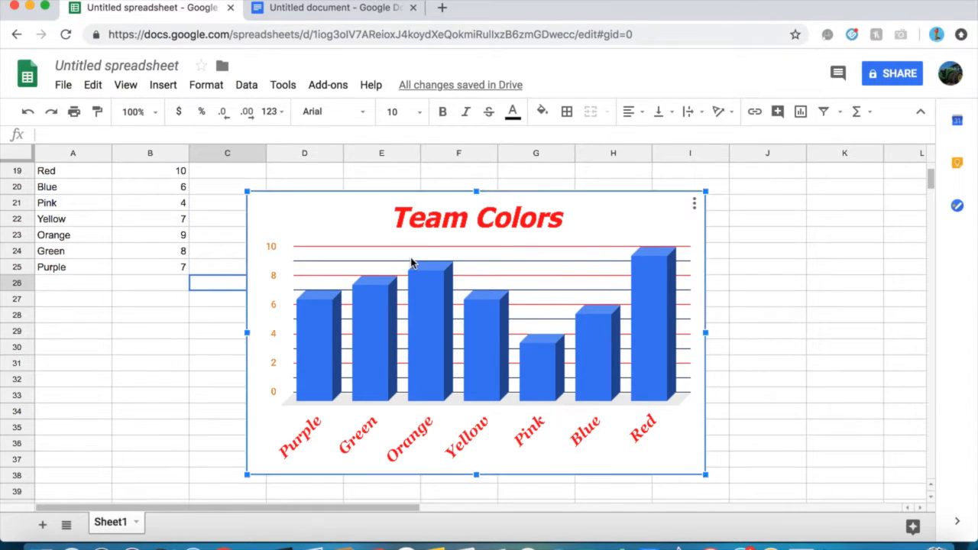
pyautogui.moveTo(388, 277); pyautogui.dragTo(675, 279)
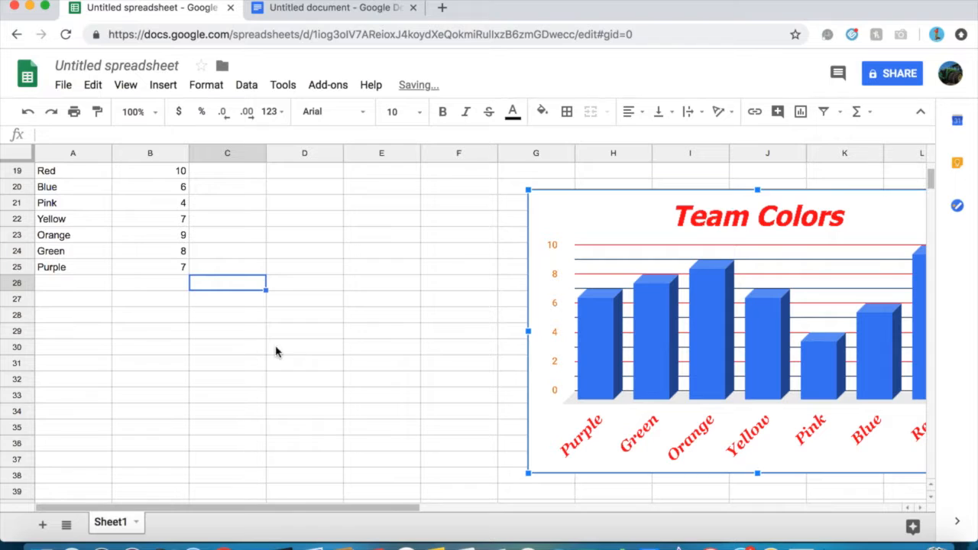
pyautogui.click(231, 353)
# Copy the color data in A19:B25 and paste it at cell A41
pyautogui.moveTo(179, 277); pyautogui.dragTo(42, 181)
pyautogui.hotkey('ctrl', 'c')
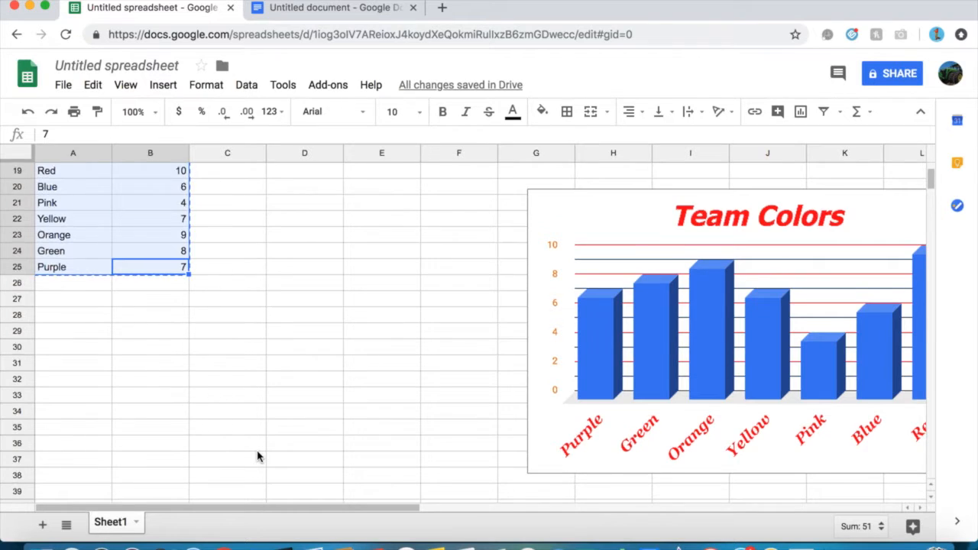
pyautogui.scroll(-3, 256, 458)
pyautogui.click(70, 427)
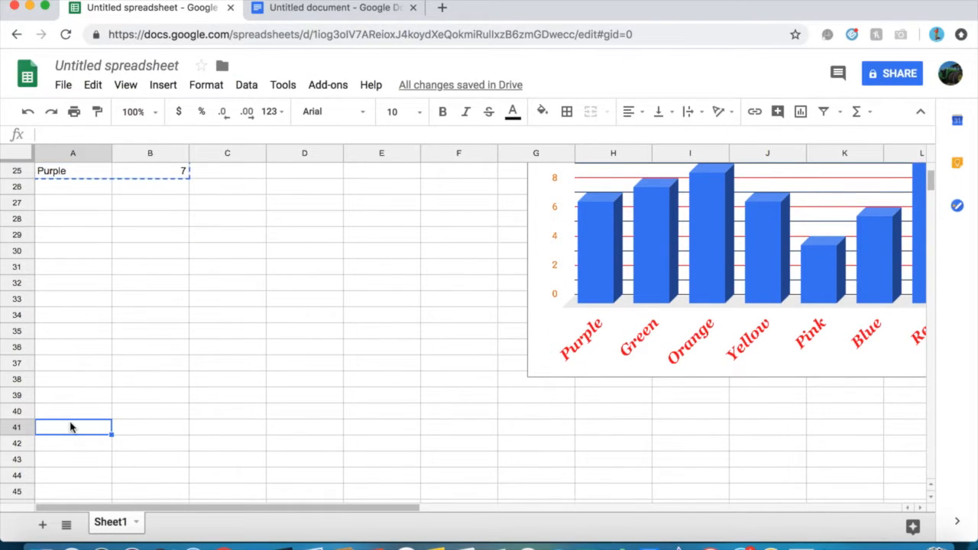
pyautogui.hotkey('ctrl', 'v')
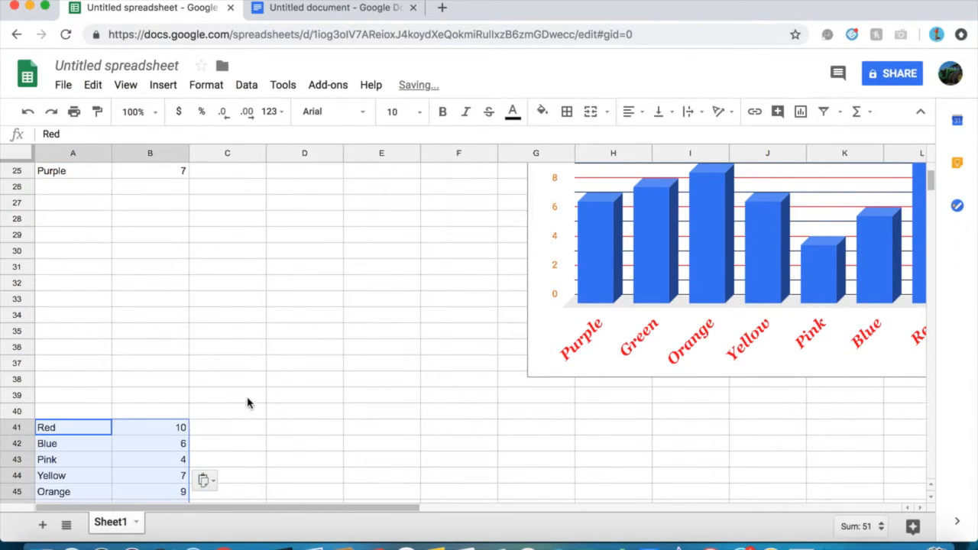
# Move the Pink value from B43 to C43 by clearing B43 and entering 4 in C43
pyautogui.click(245, 397)
pyautogui.scroll(-3, 239, 403)
pyautogui.click(178, 377)
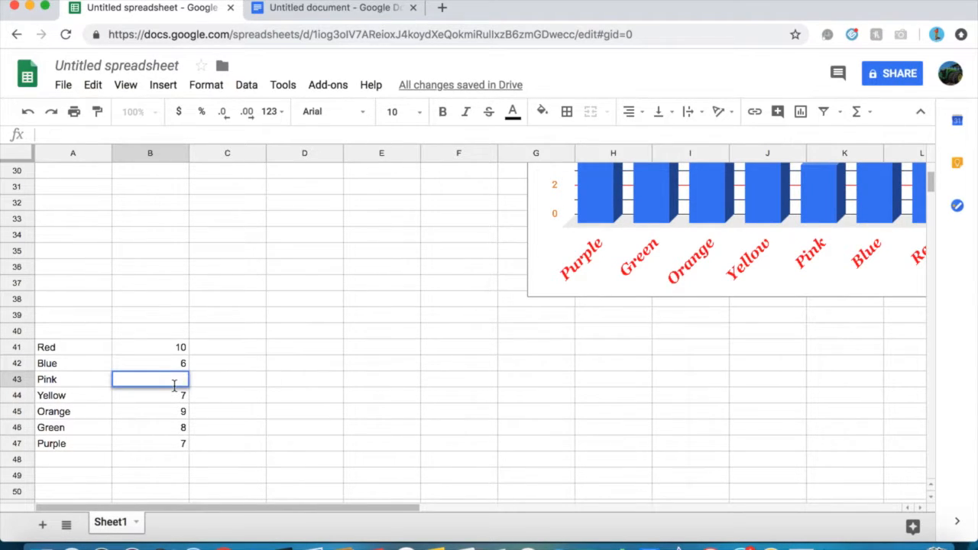
pyautogui.click(214, 384)
pyautogui.write('4')
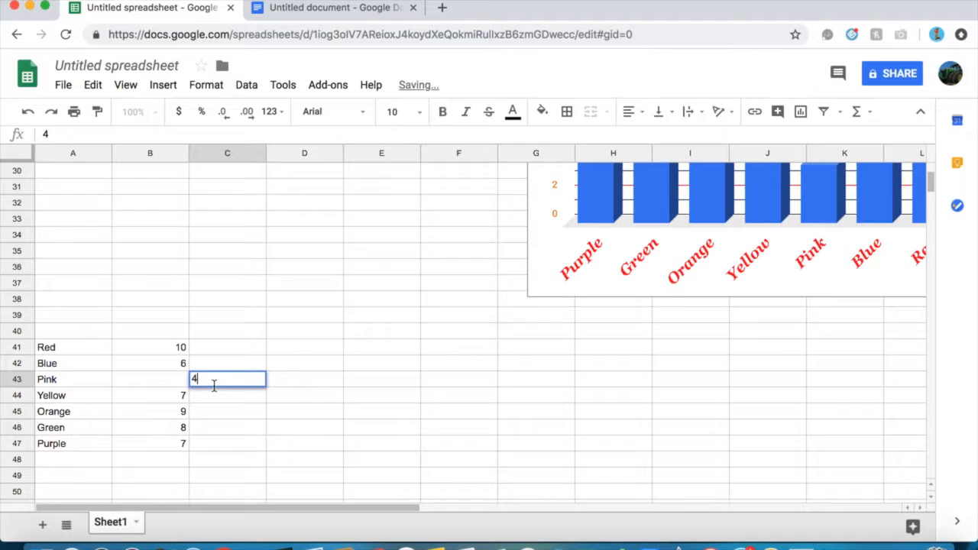
pyautogui.click(429, 349)
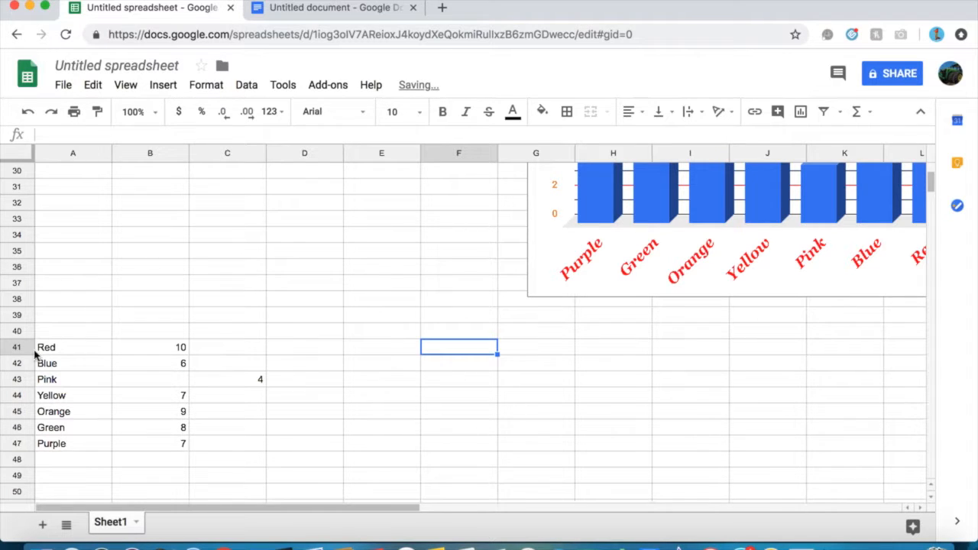
# Insert a chart from the data in A41:C47 and change its type to area chart
pyautogui.moveTo(43, 347); pyautogui.dragTo(216, 455)
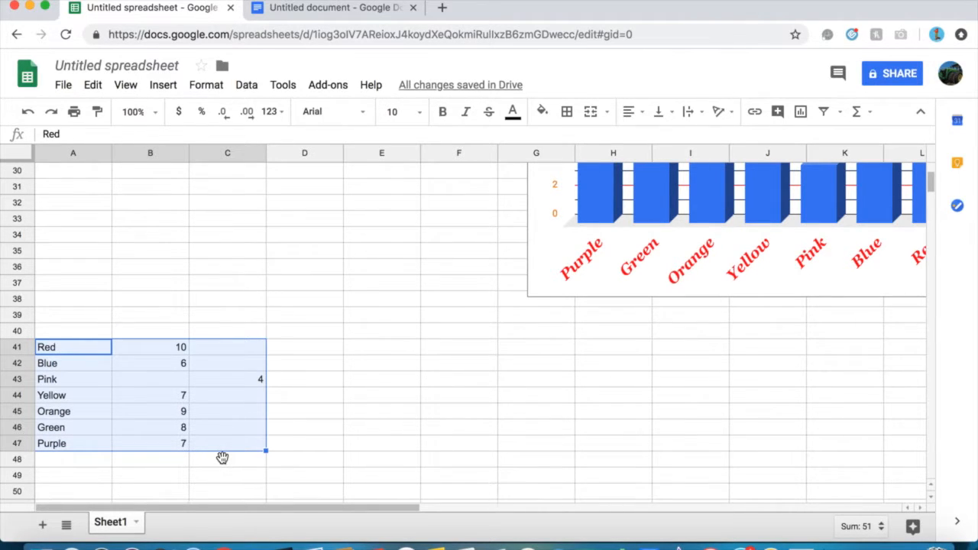
pyautogui.press('super+c')
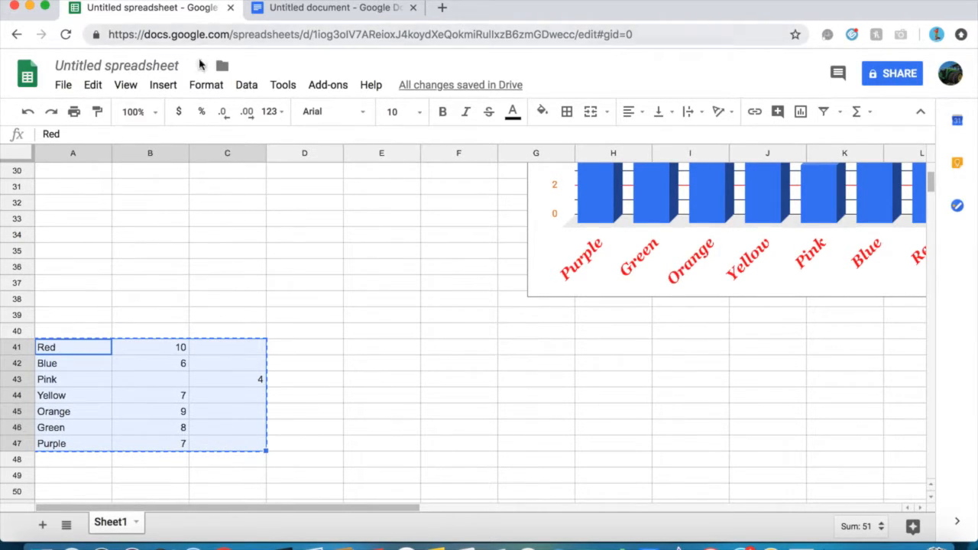
pyautogui.click(163, 85)
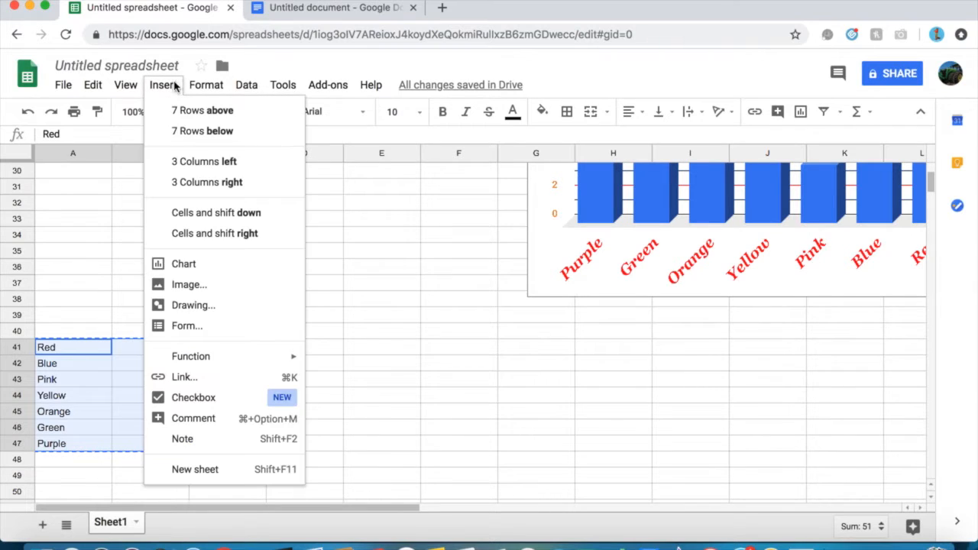
pyautogui.click(188, 265)
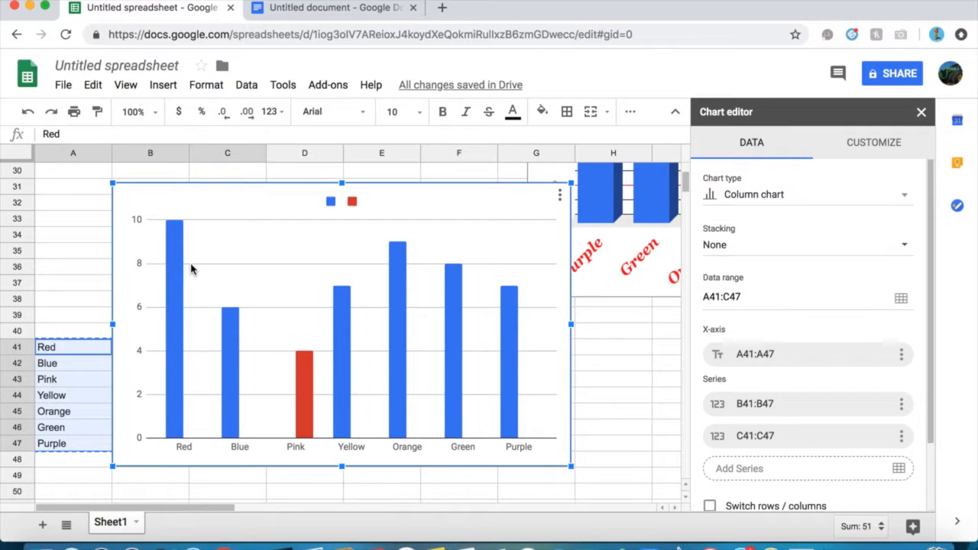
pyautogui.click(706, 195)
pyautogui.click(733, 333)
pyautogui.scroll(-2, 909, 328)
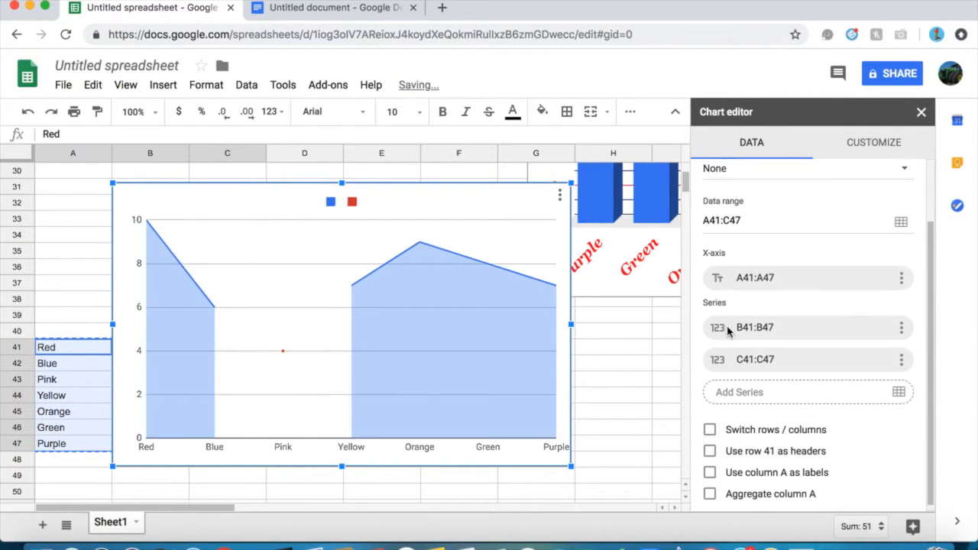
# Look through the available chart types and change the new chart to a 3D pie chart
pyautogui.scroll(2, 706, 273)
pyautogui.click(747, 195)
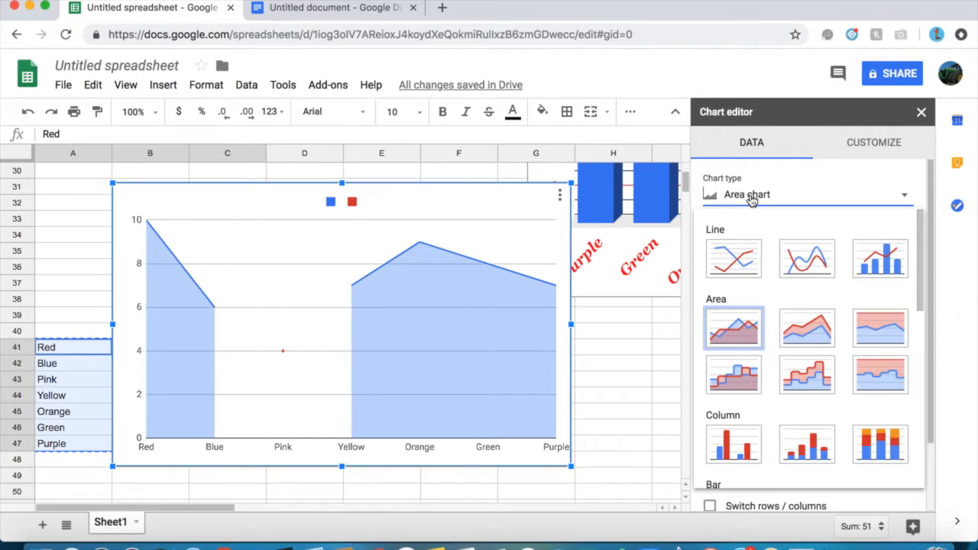
pyautogui.scroll(-2, 689, 328)
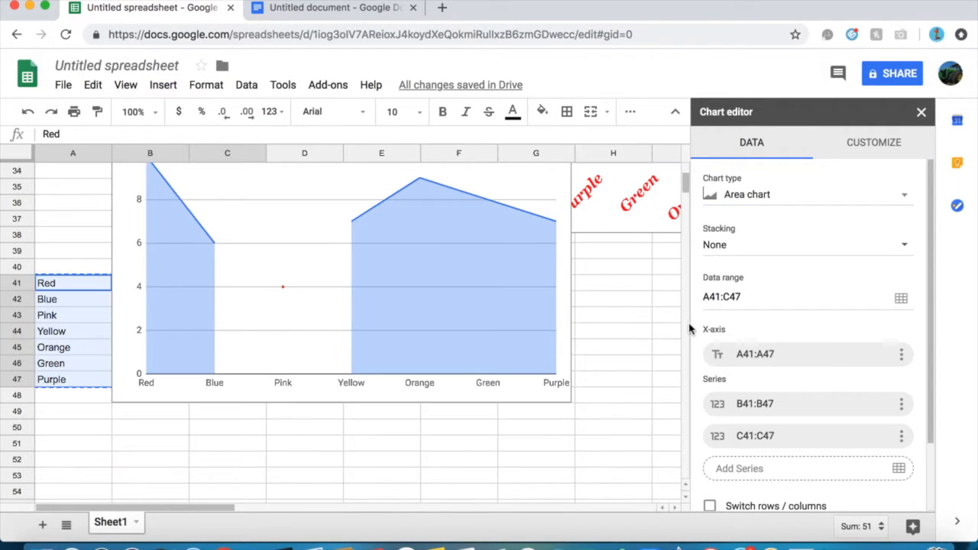
pyautogui.click(769, 199)
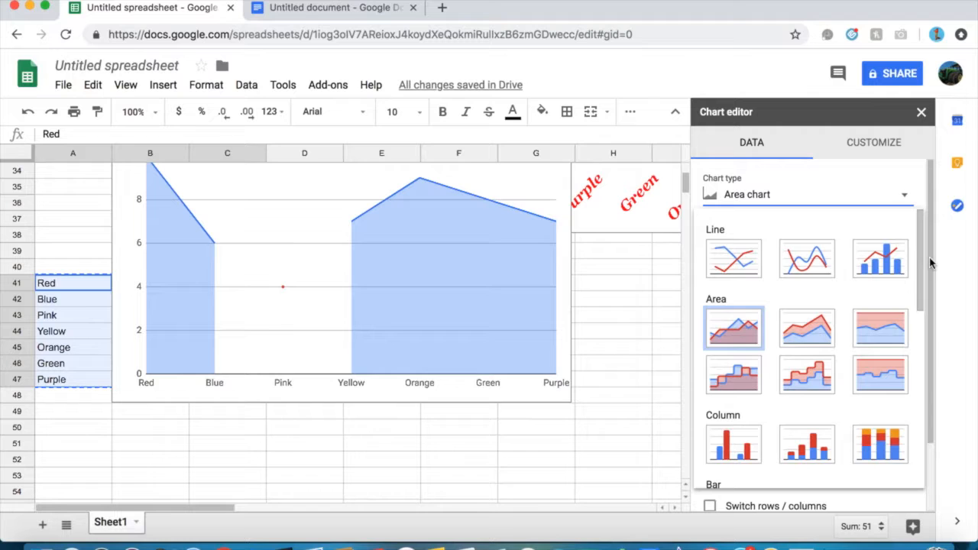
pyautogui.moveTo(921, 297); pyautogui.dragTo(920, 422)
pyautogui.scroll(-1, 920, 422)
pyautogui.scroll(3, 886, 321)
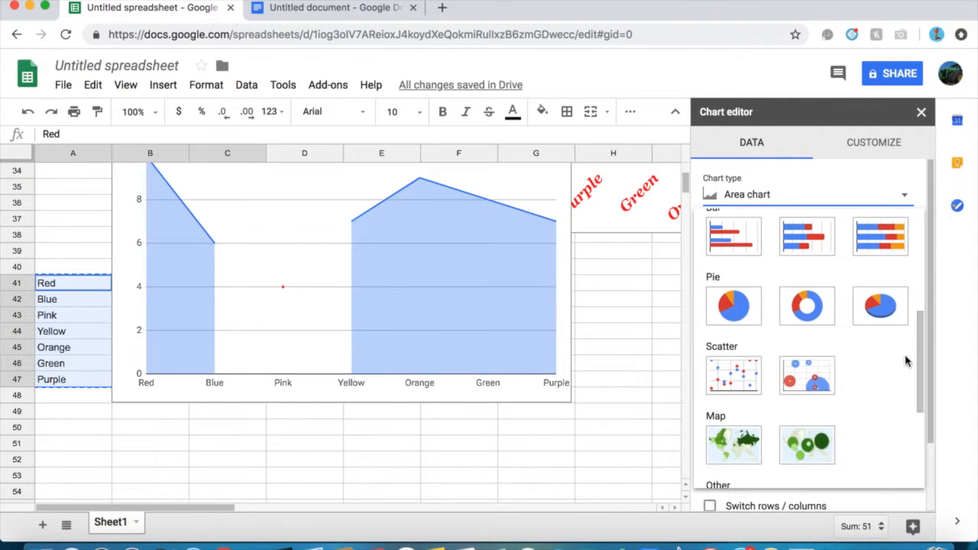
pyautogui.click(871, 305)
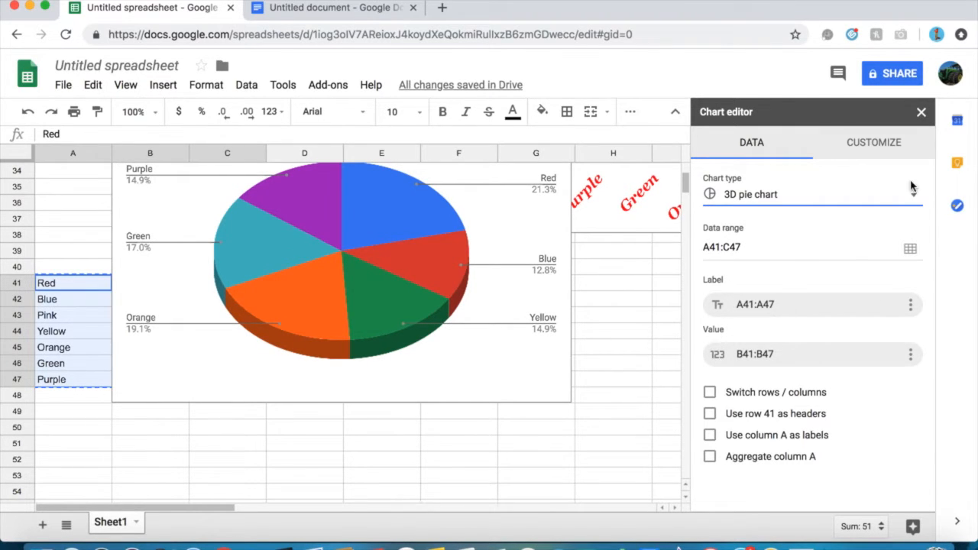
# Switch the pie chart to a doughnut chart and close the chart editor
pyautogui.click(893, 200)
pyautogui.scroll(-5, 818, 353)
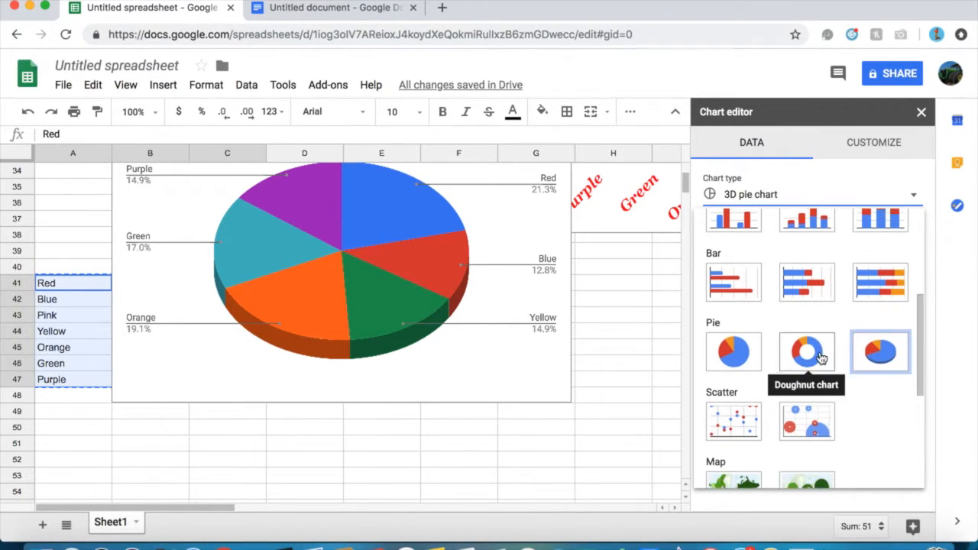
pyautogui.click(817, 353)
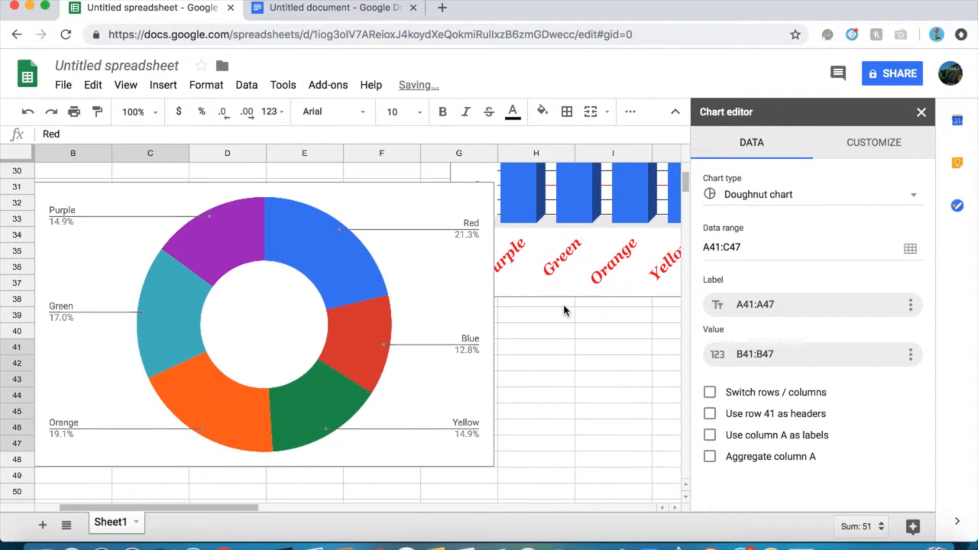
pyautogui.click(920, 111)
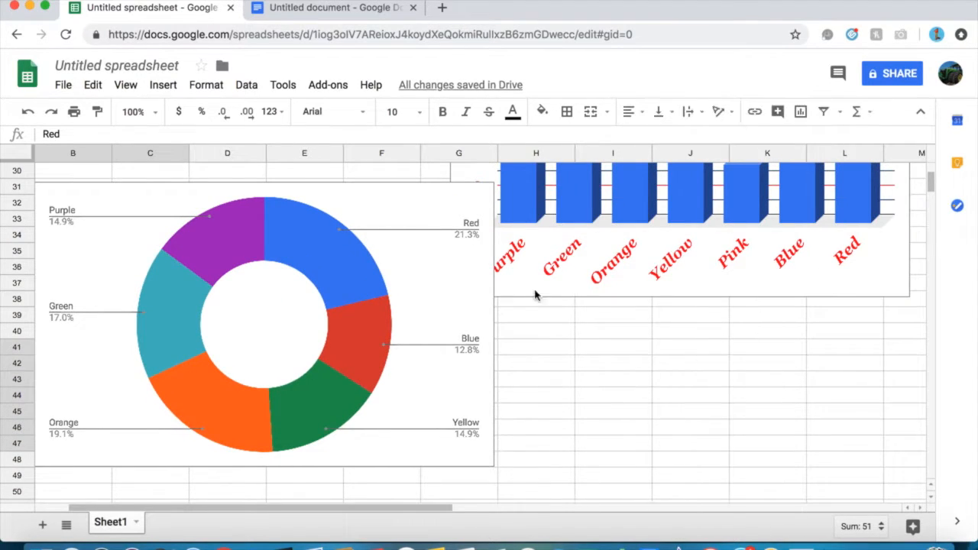
# Delete the doughnut chart covering the copied color data
pyautogui.click(440, 331)
pyautogui.press('Delete')
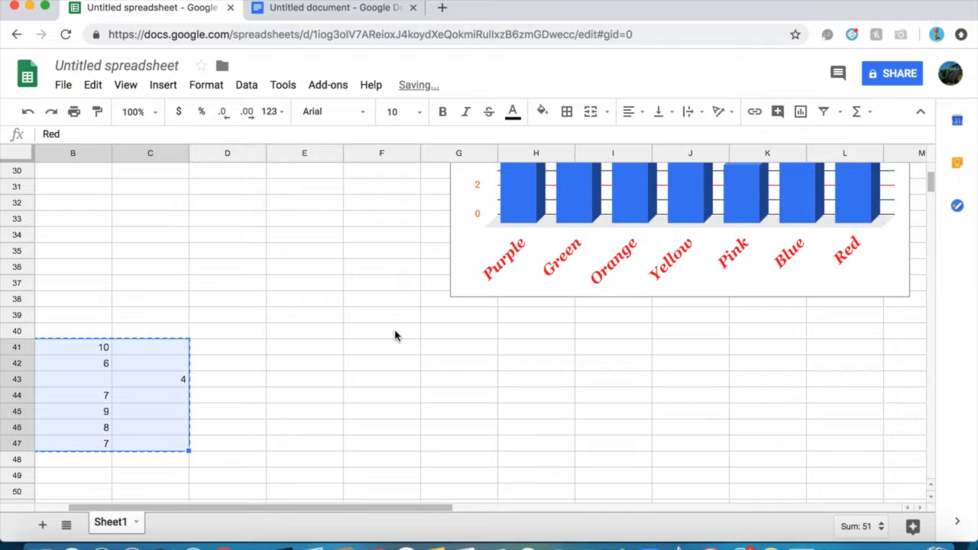
pyautogui.click(247, 347)
pyautogui.hscroll(-2, 168, 459)
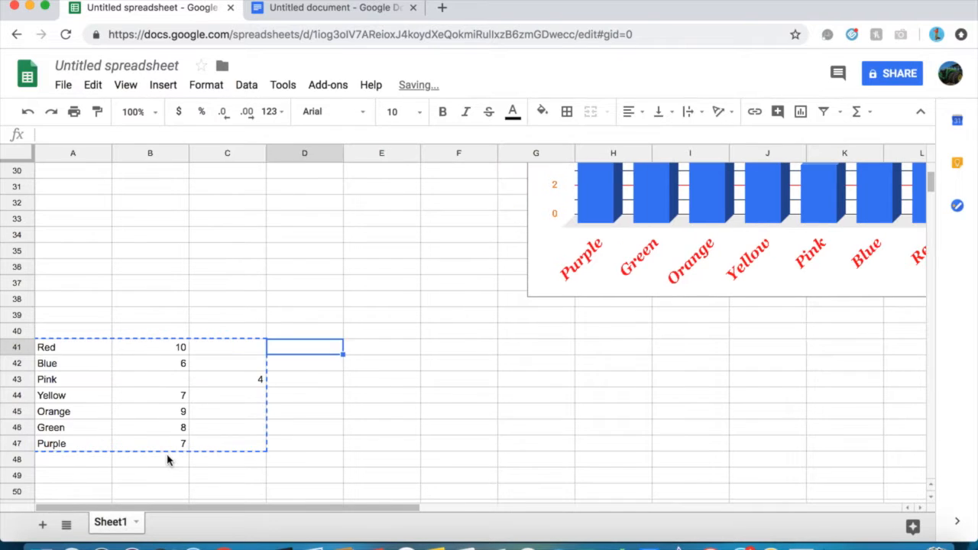
# Clear the Pink, Yellow, Orange, Green and Purple rows in A43:C47, keeping only Red and Blue
pyautogui.click(217, 443)
pyautogui.moveTo(211, 447)
pyautogui.mouseDown()
pyautogui.moveTo(60, 410)
pyautogui.moveTo(11, 382)
pyautogui.moveTo(11, 365)
pyautogui.moveTo(40, 408)
pyautogui.mouseUp()
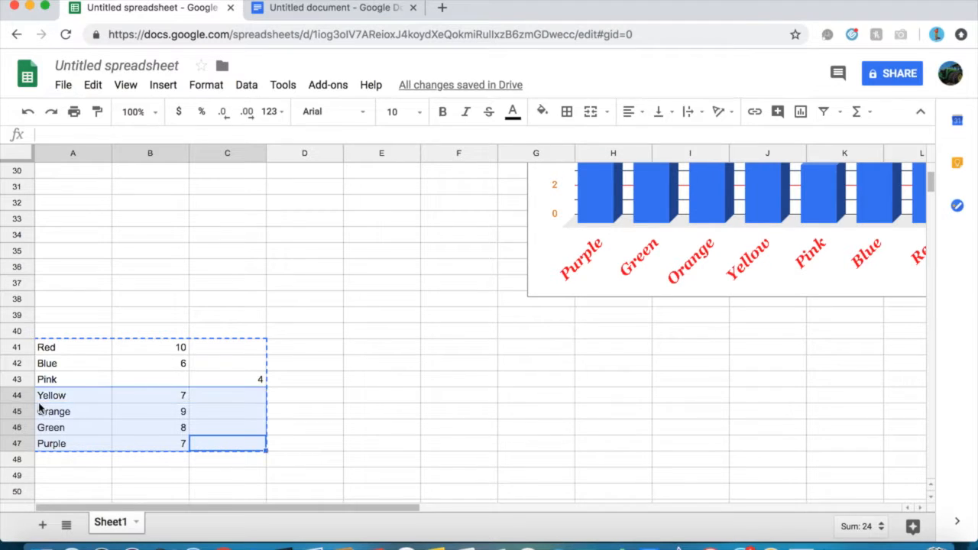
pyautogui.press('Delete')
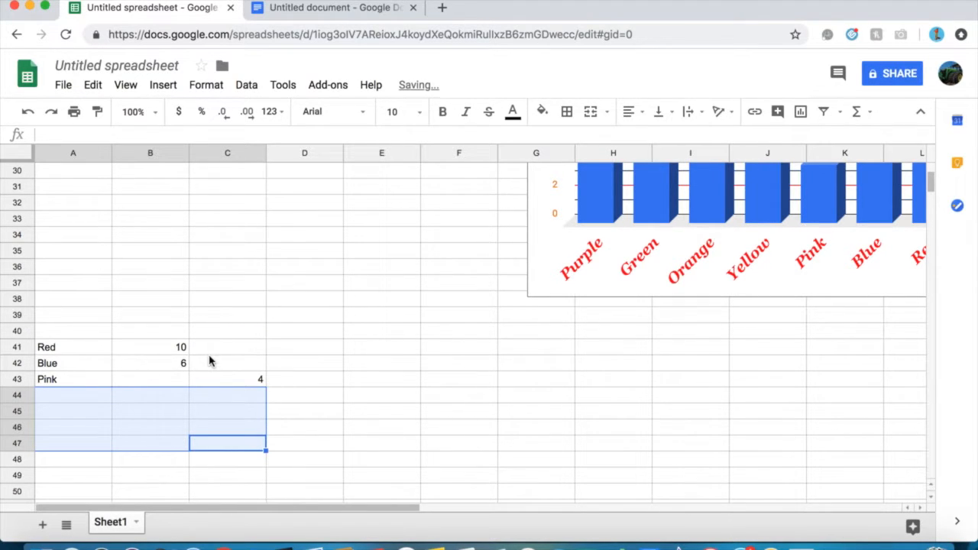
pyautogui.press('Return')
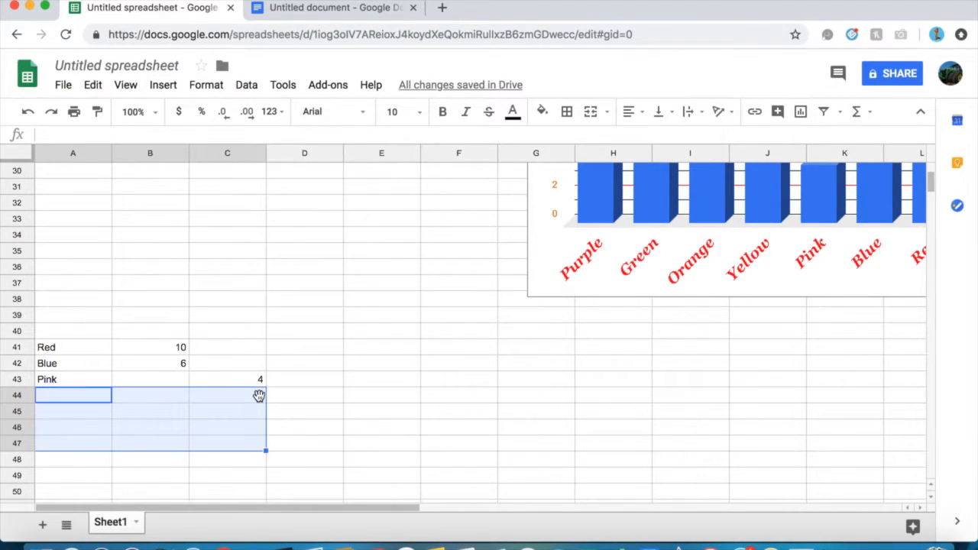
pyautogui.click(255, 380)
pyautogui.moveTo(255, 380); pyautogui.dragTo(42, 382)
pyautogui.press('Delete')
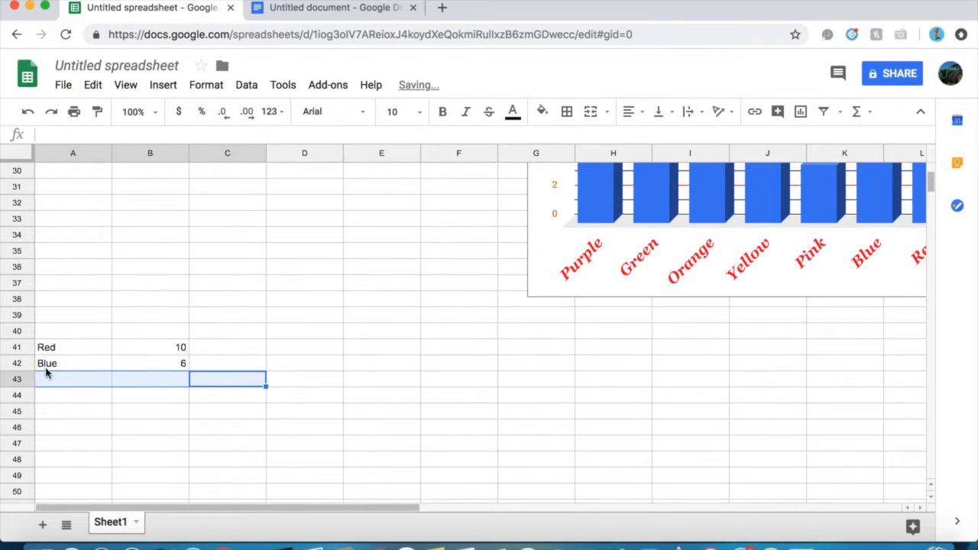
# Move the Blue value out of B42 by clearing that cell and entering 6 in C42
pyautogui.click(184, 362)
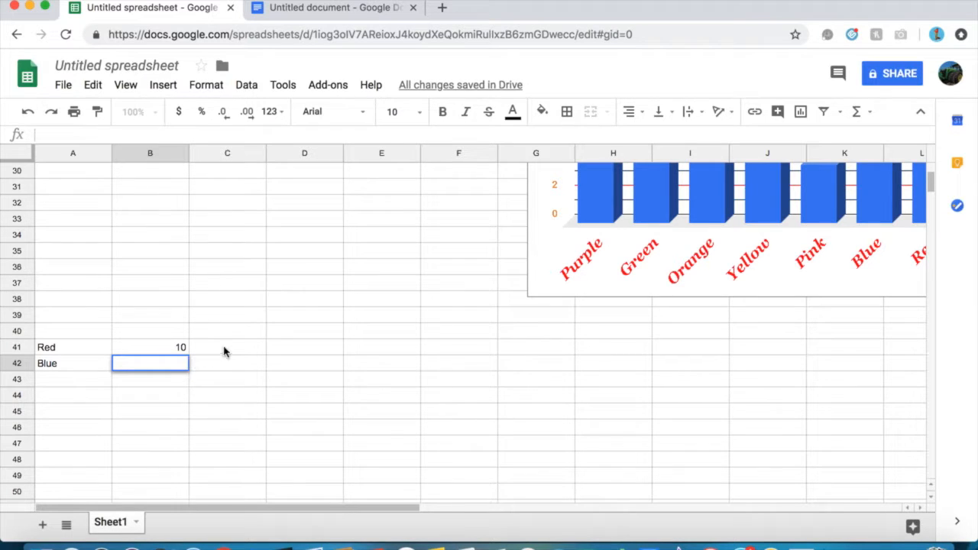
pyautogui.click(224, 366)
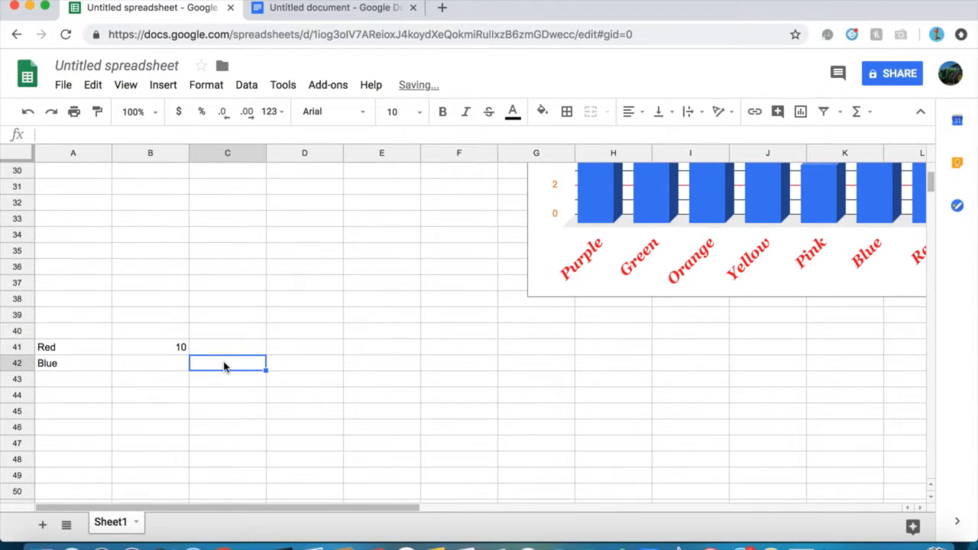
pyautogui.write('6')
pyautogui.click(126, 367)
# Insert a chart from the Red row A41:C41 and change its type to 3D pie chart
pyautogui.moveTo(45, 348); pyautogui.dragTo(224, 357)
pyautogui.press('super+c')
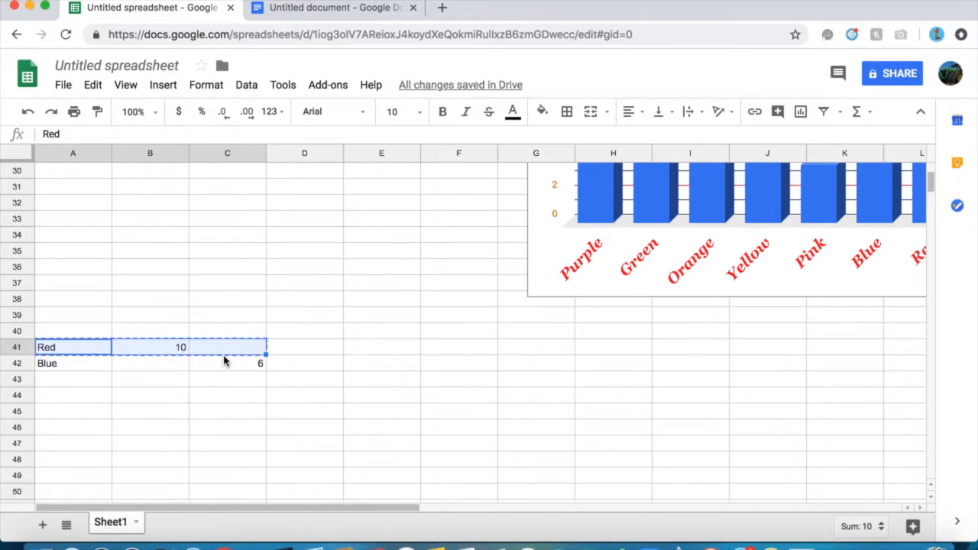
pyautogui.click(171, 91)
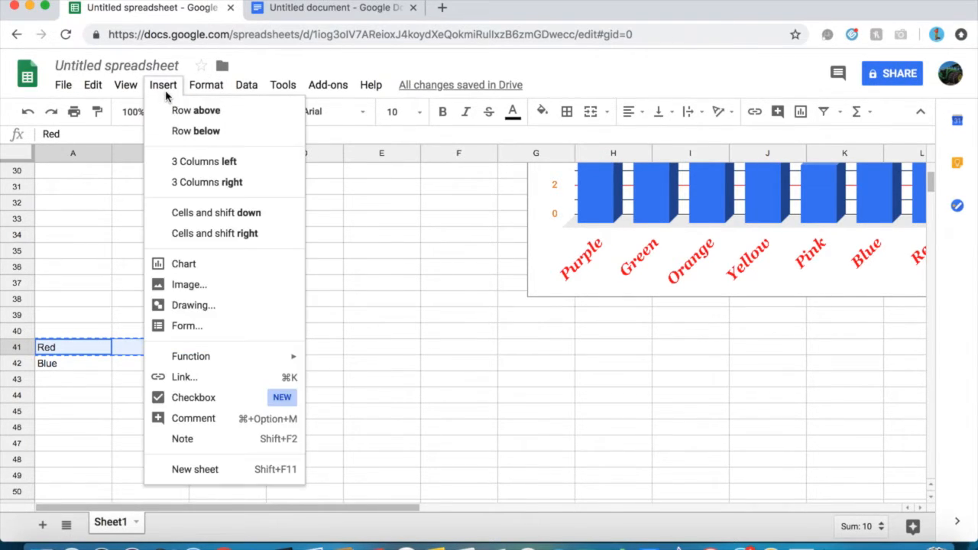
pyautogui.click(192, 264)
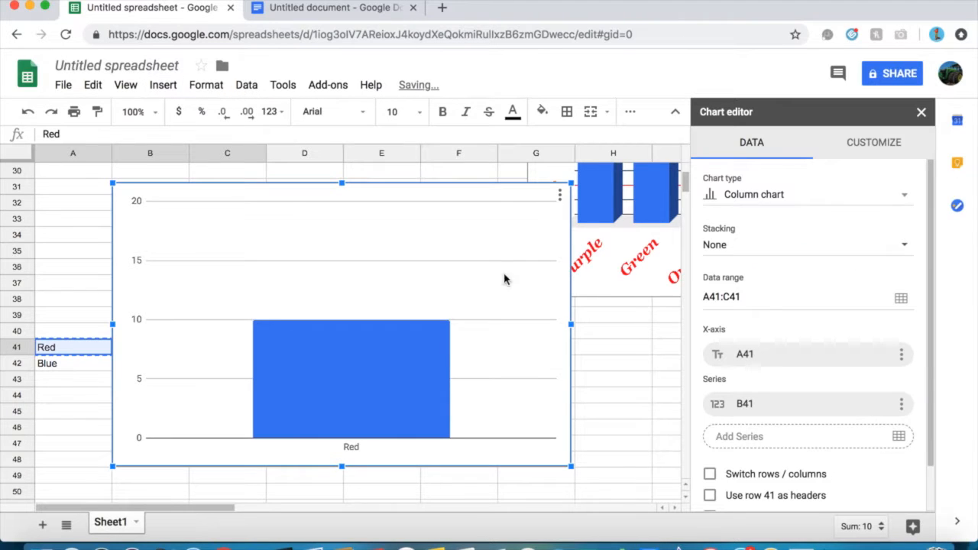
pyautogui.click(790, 195)
pyautogui.scroll(-5, 751, 367)
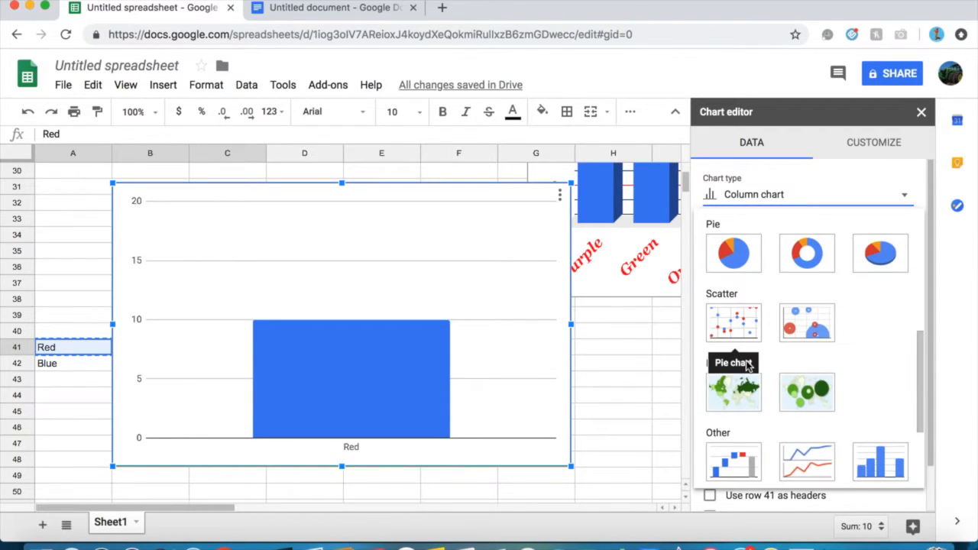
pyautogui.click(879, 255)
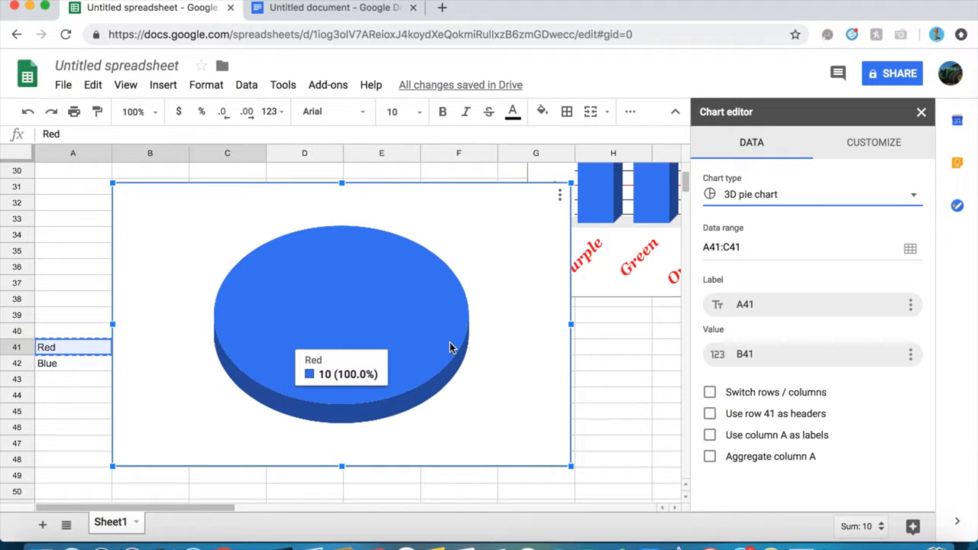
# Move the 3D pie chart away from the Red and Blue data and delete it
pyautogui.moveTo(415, 251); pyautogui.dragTo(590, 328)
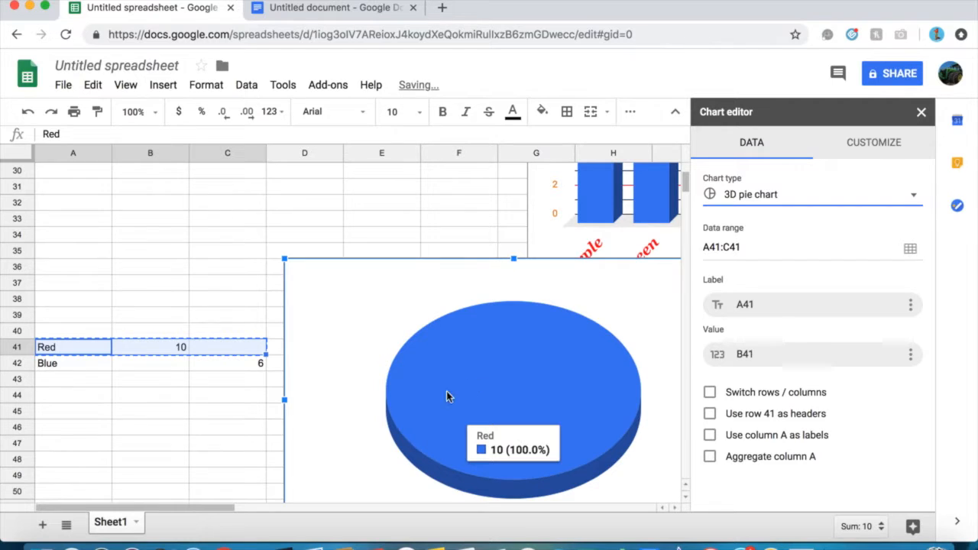
pyautogui.press('Delete')
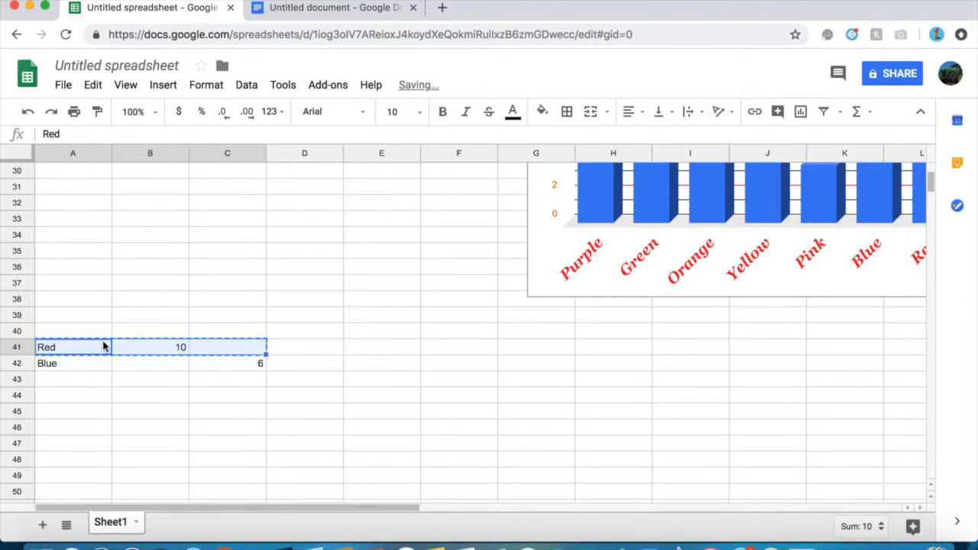
pyautogui.click(101, 318)
pyautogui.click(81, 382)
pyautogui.click(73, 408)
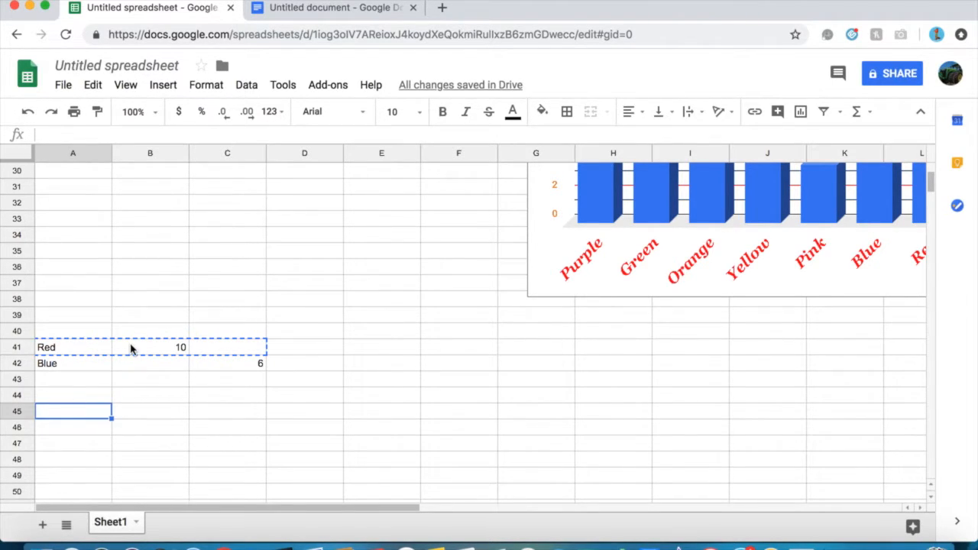
pyautogui.click(130, 348)
# Undo back to before the Blue value was entered, and enter 6 in C42 again
pyautogui.click(28, 113)
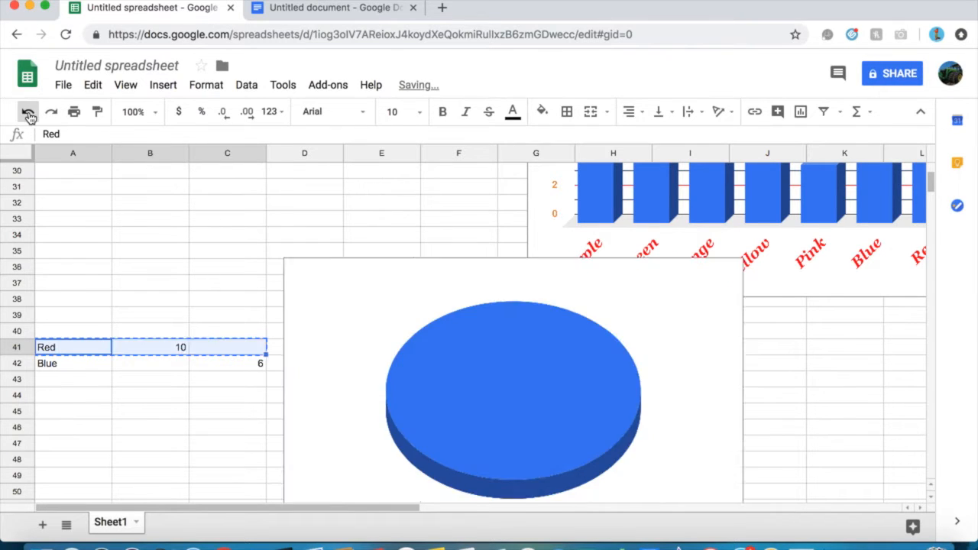
pyautogui.click(28, 113)
pyautogui.click(28, 113)
pyautogui.click(28, 113)
pyautogui.click(28, 113)
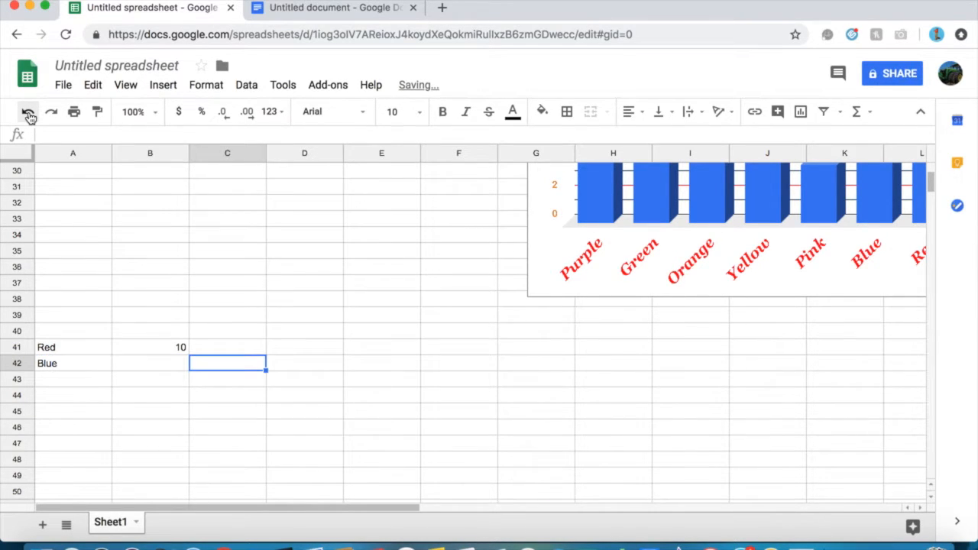
pyautogui.write('6')
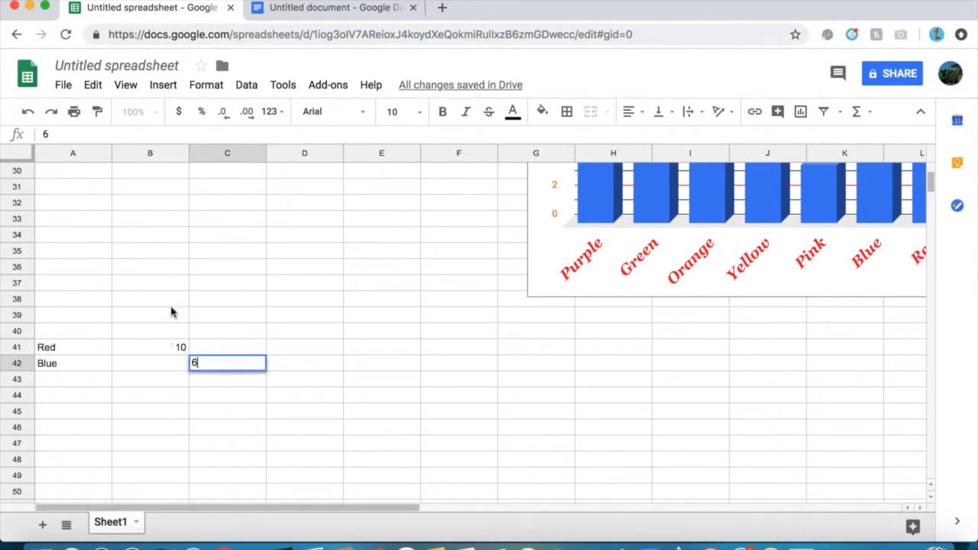
pyautogui.click(169, 353)
pyautogui.click(153, 416)
# Insert a chart from the Red and Blue data in A41:C42 and change its type to 3D pie chart
pyautogui.moveTo(66, 353); pyautogui.dragTo(260, 367)
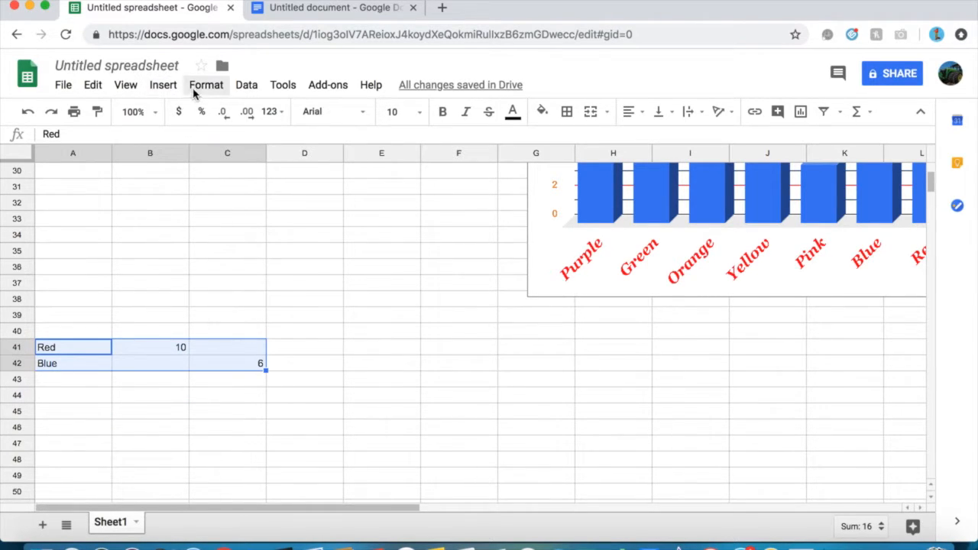
pyautogui.click(161, 90)
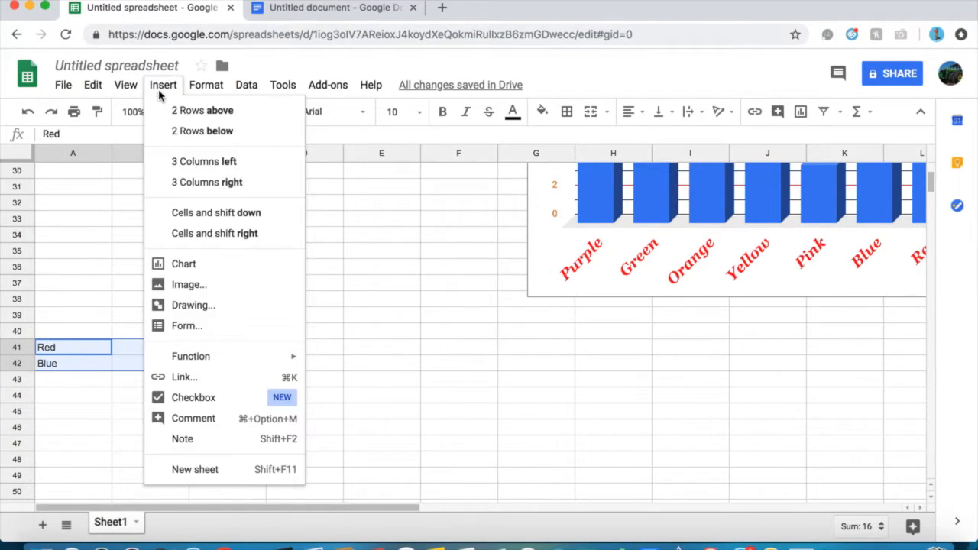
pyautogui.click(190, 266)
pyautogui.click(745, 193)
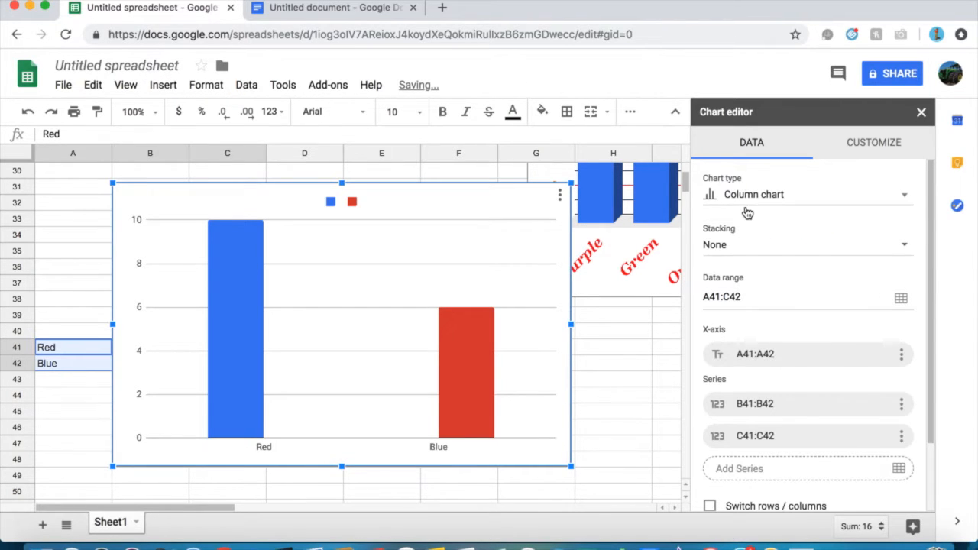
pyautogui.scroll(-3, 749, 351)
pyautogui.scroll(-2, 747, 356)
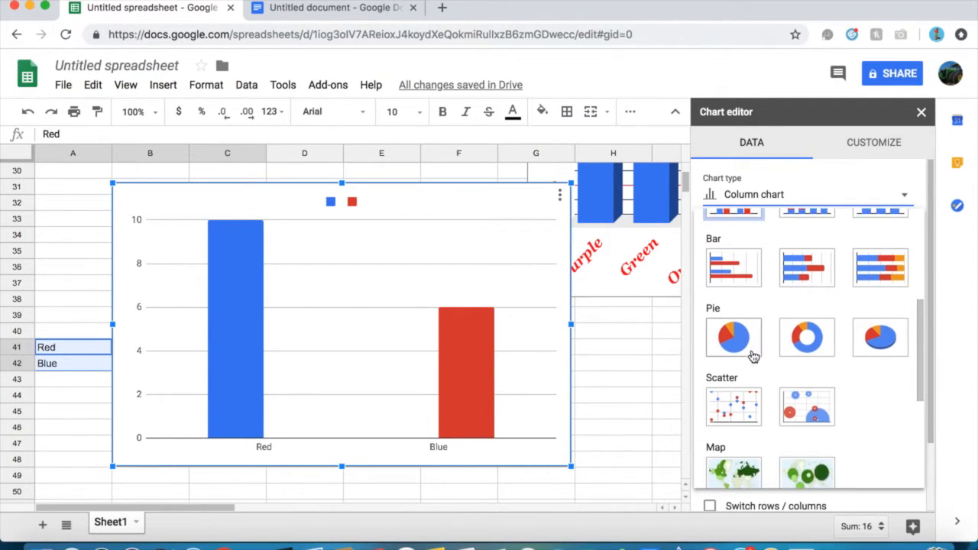
pyautogui.click(891, 320)
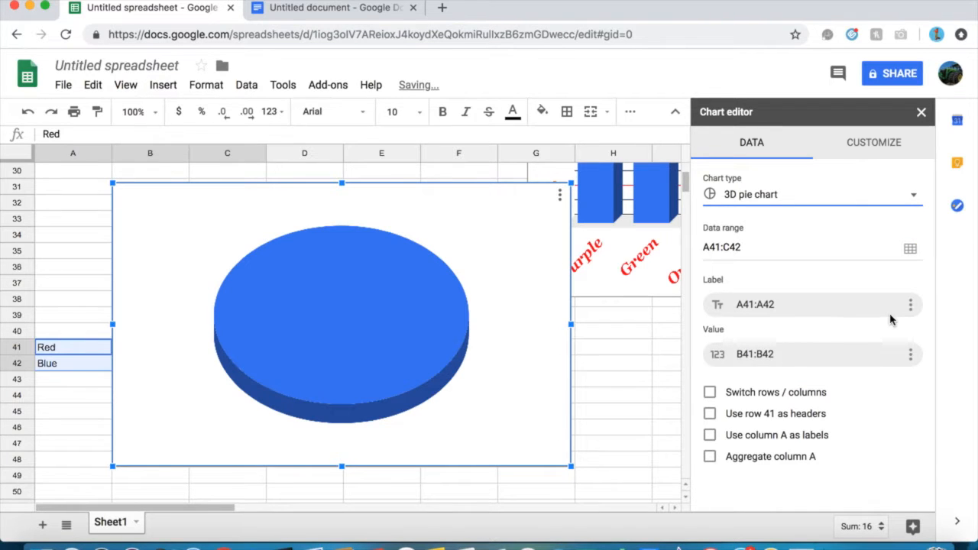
# Move the 3D pie chart clear of the Red and Blue data and select its plot area
pyautogui.moveTo(465, 343); pyautogui.dragTo(583, 440)
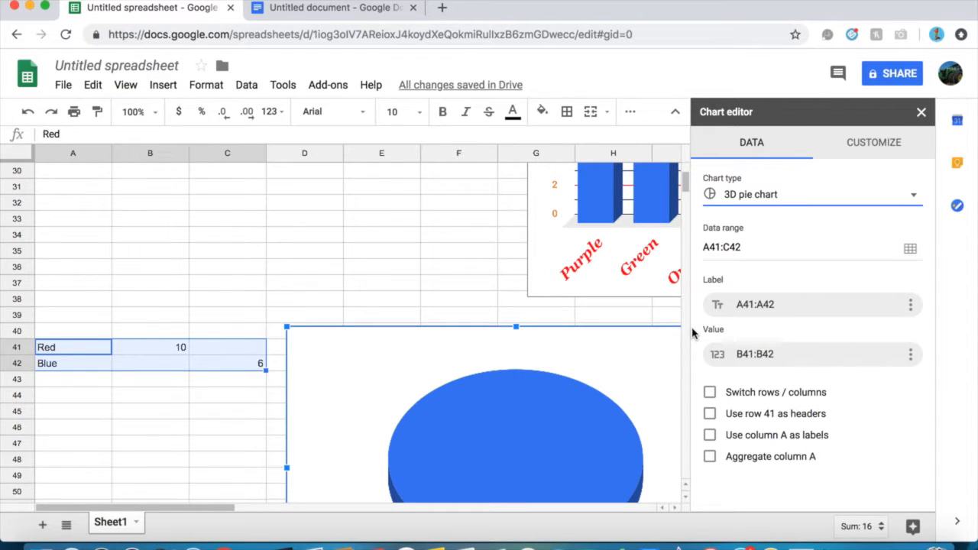
pyautogui.scroll(-3, 533, 321)
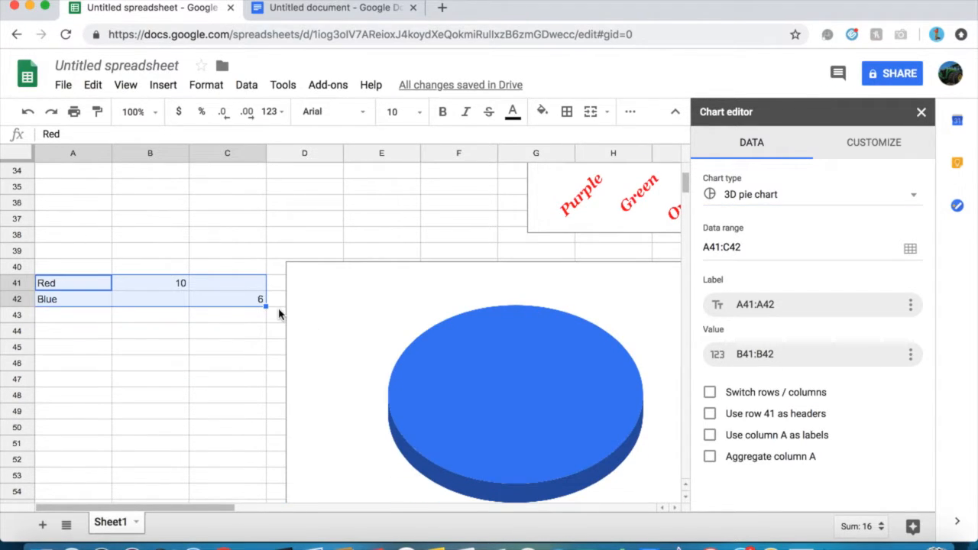
pyautogui.click(431, 384)
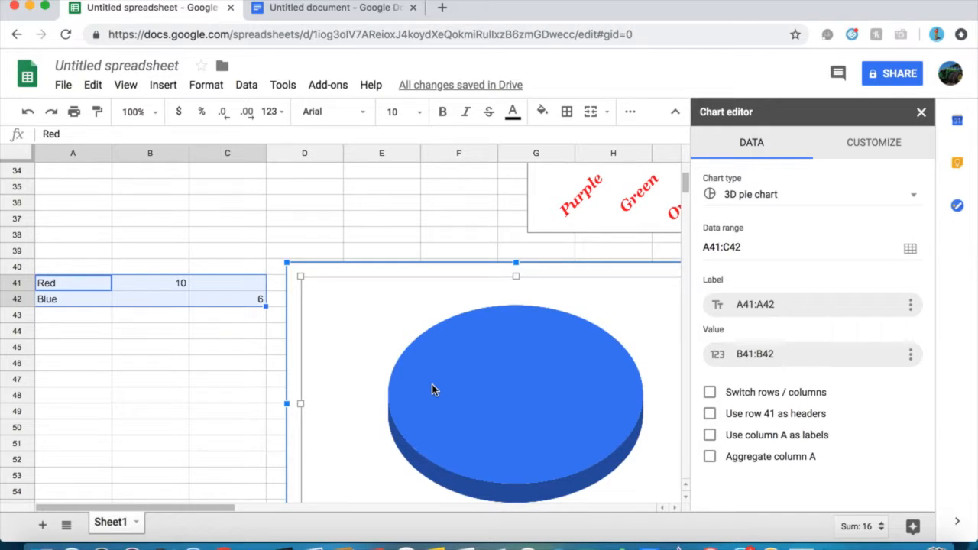
pyautogui.moveTo(484, 409)
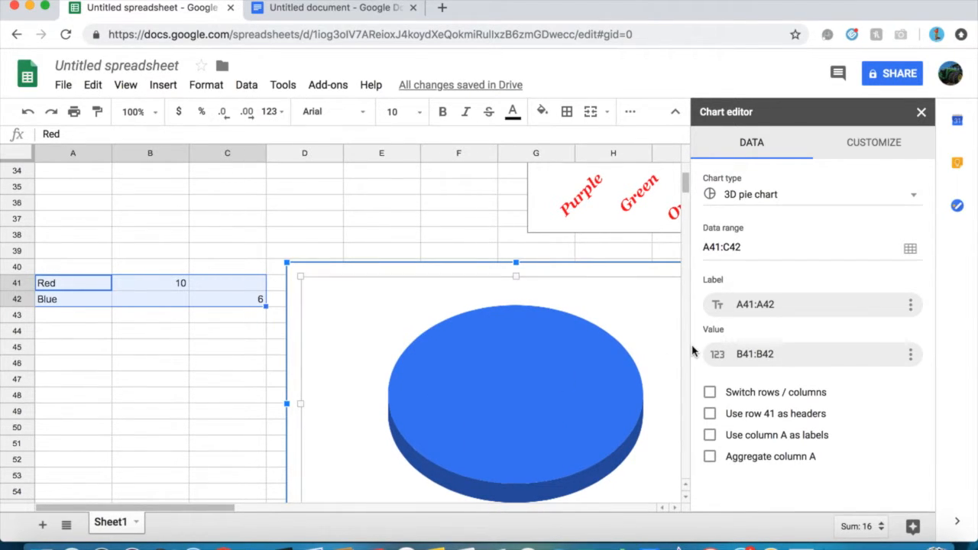
# Clear the Red value in B41, enter 1 there instead, and select the pie chart
pyautogui.click(180, 284)
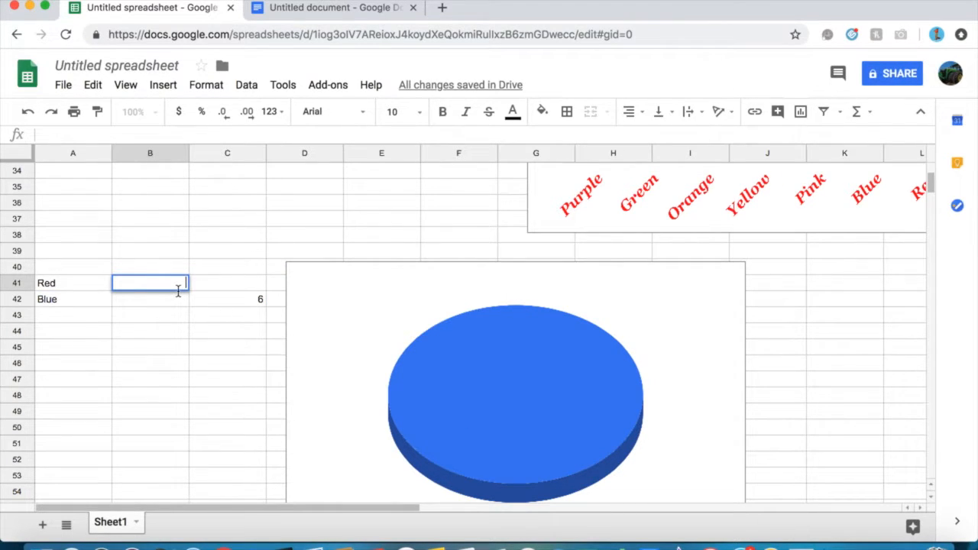
pyautogui.click(235, 287)
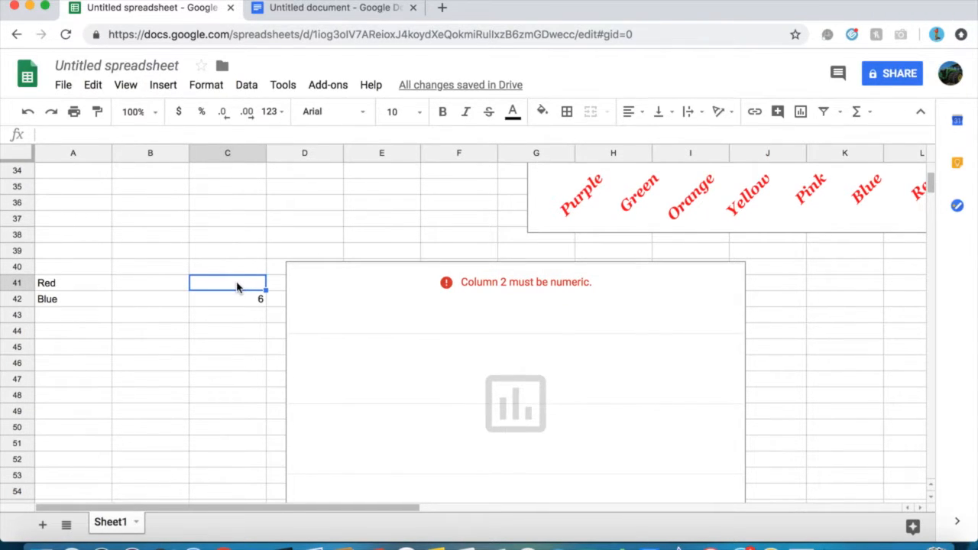
pyautogui.click(178, 290)
pyautogui.write('1')
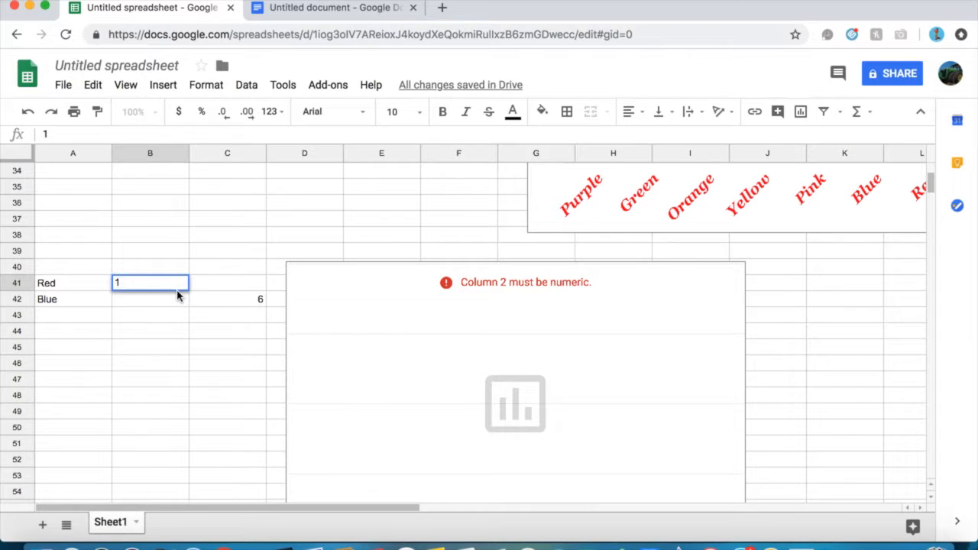
pyautogui.click(186, 333)
pyautogui.click(432, 369)
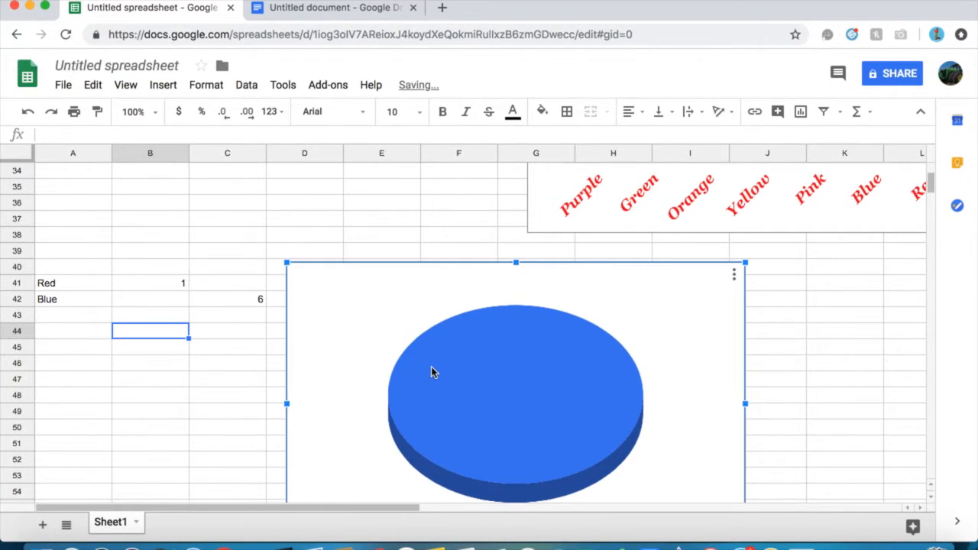
# Move the Red value out of B41 by clearing that cell and entering 1 in C41
pyautogui.doubleClick(175, 284)
pyautogui.click(253, 272)
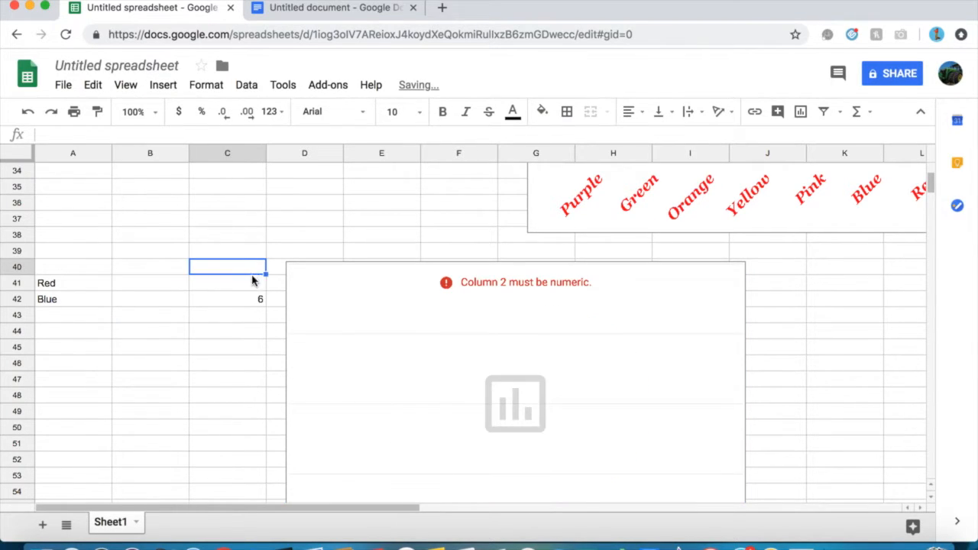
pyautogui.click(258, 282)
pyautogui.write('1')
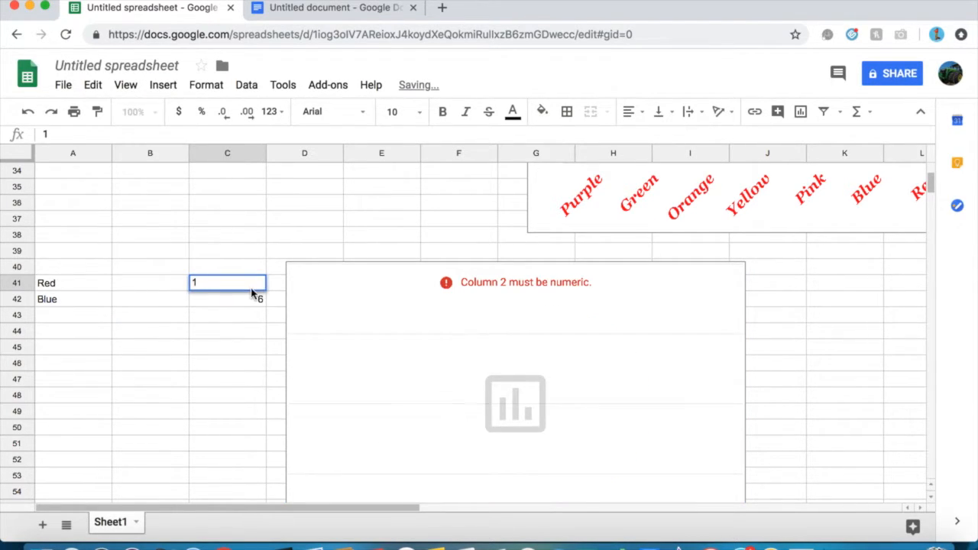
pyautogui.click(249, 366)
pyautogui.click(470, 286)
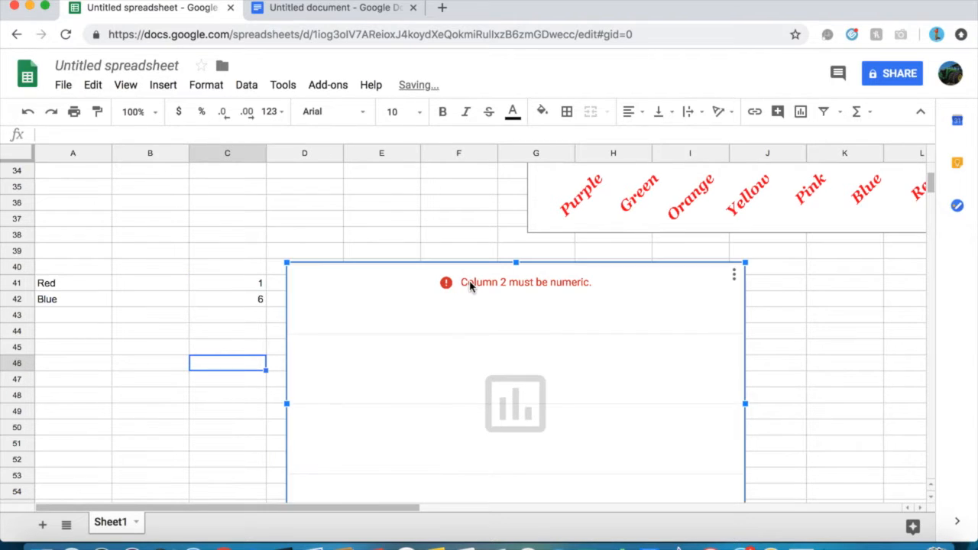
# Clear C41 and append 8wy8eueuurieu to the Red label in A41
pyautogui.doubleClick(244, 285)
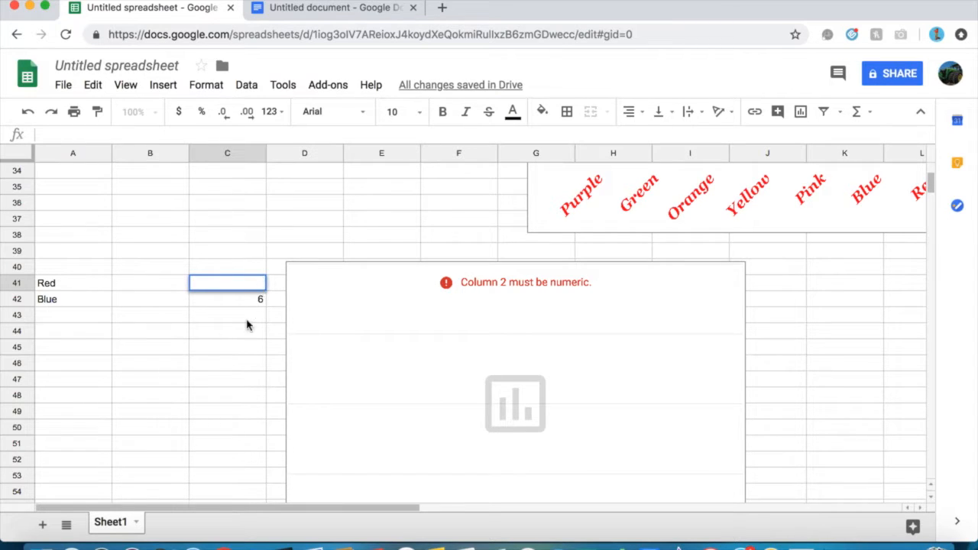
pyautogui.click(74, 281)
pyautogui.doubleClick(74, 287)
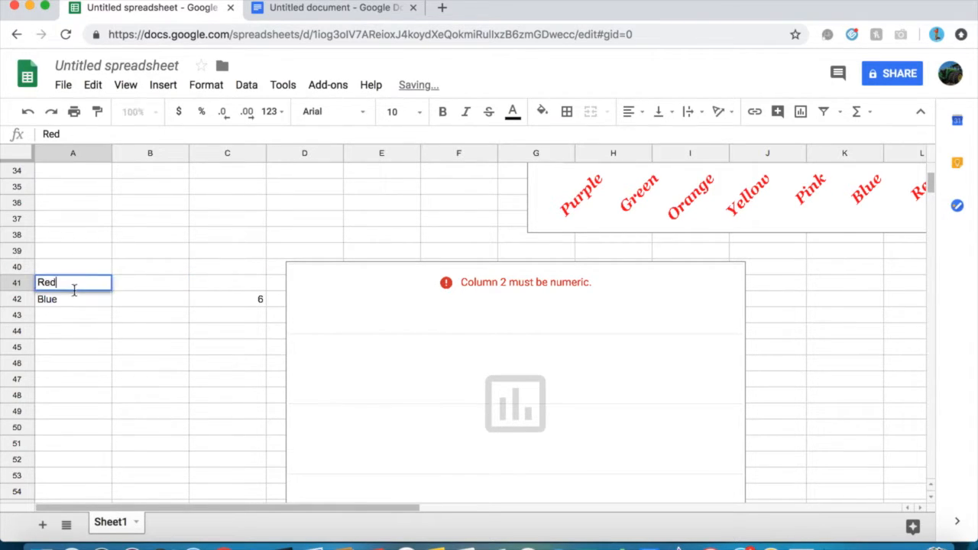
pyautogui.write('8wy8eueuurieu')
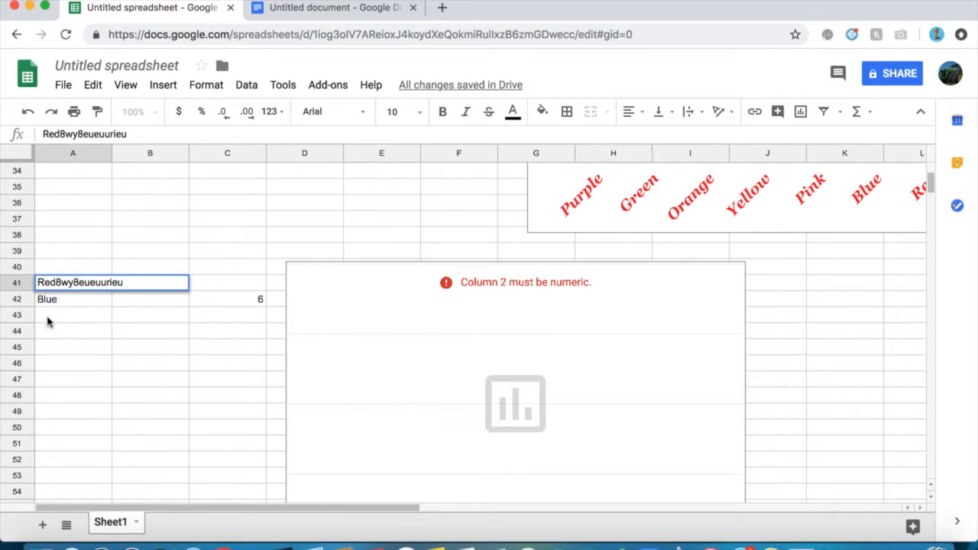
# Replace the Blue label in A42 with h3b
pyautogui.click(76, 300)
pyautogui.write('h')
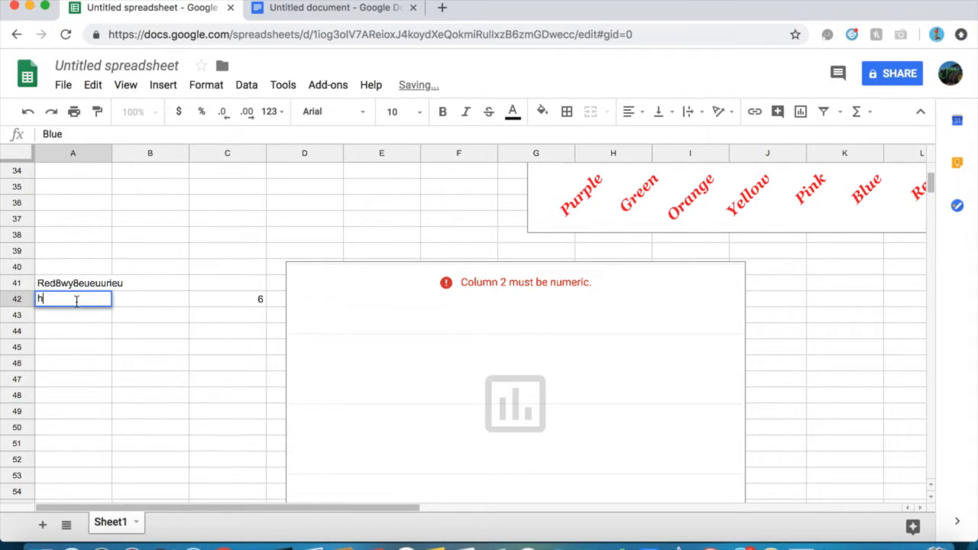
pyautogui.write('3b')
pyautogui.click(66, 273)
pyautogui.write('wquq8e8ew8')
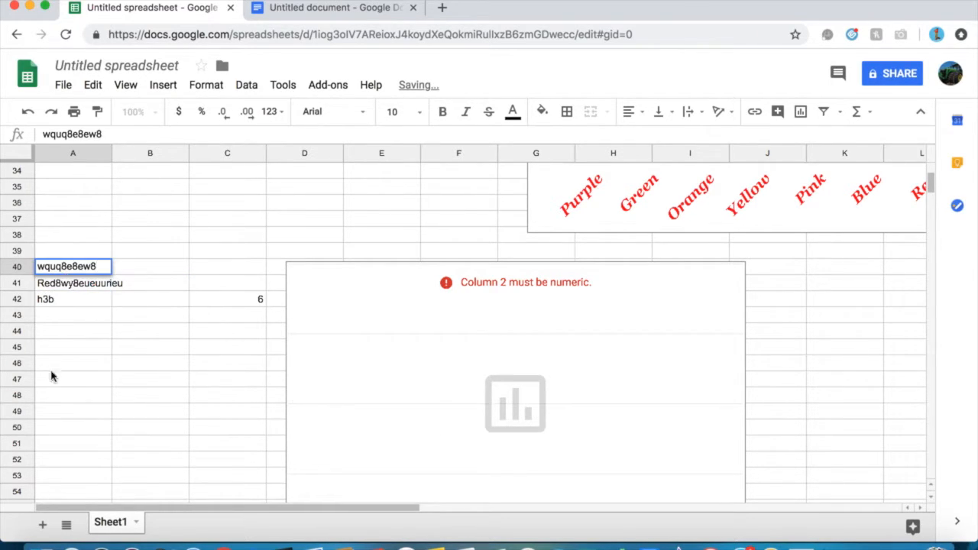
pyautogui.press('BackSpace')
pyautogui.press('BackSpace')
pyautogui.press('BackSpace')
pyautogui.press('BackSpace')
pyautogui.press('BackSpace')
pyautogui.press('BackSpace')
pyautogui.press('BackSpace')
pyautogui.press('BackSpace')
pyautogui.press('BackSpace')
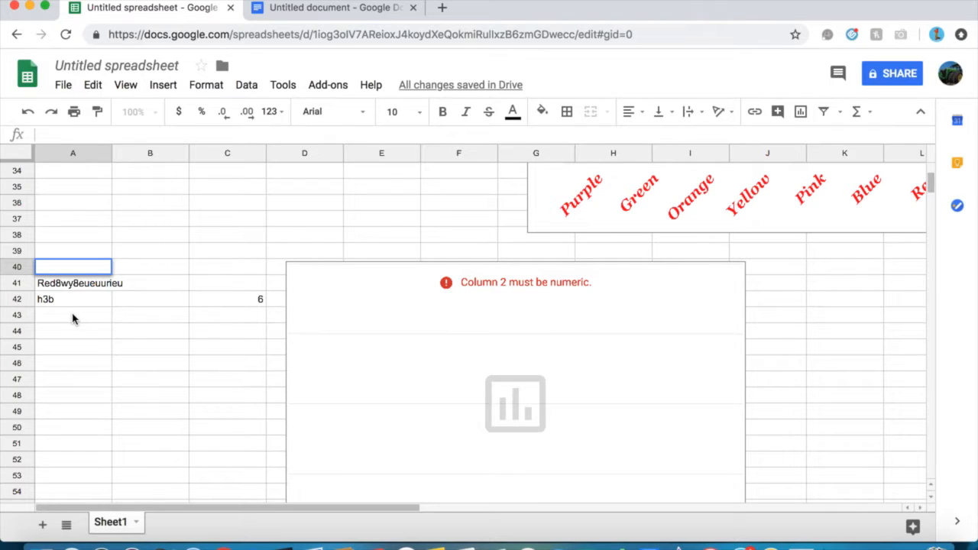
# Replace the label in A42 with eieeiewoiweiueiueiui
pyautogui.click(102, 299)
pyautogui.write('eieeiewoiweiueiueiui')
pyautogui.click(153, 381)
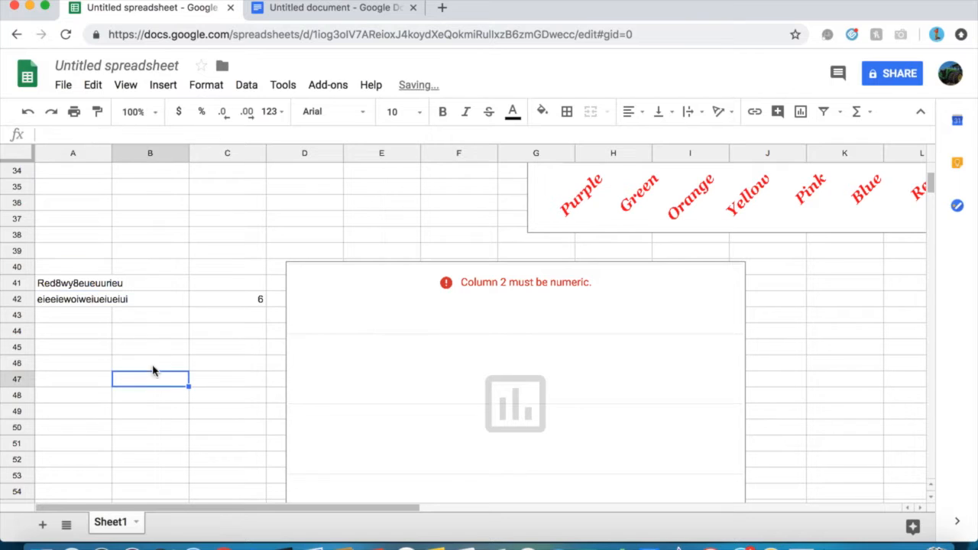
pyautogui.click(110, 268)
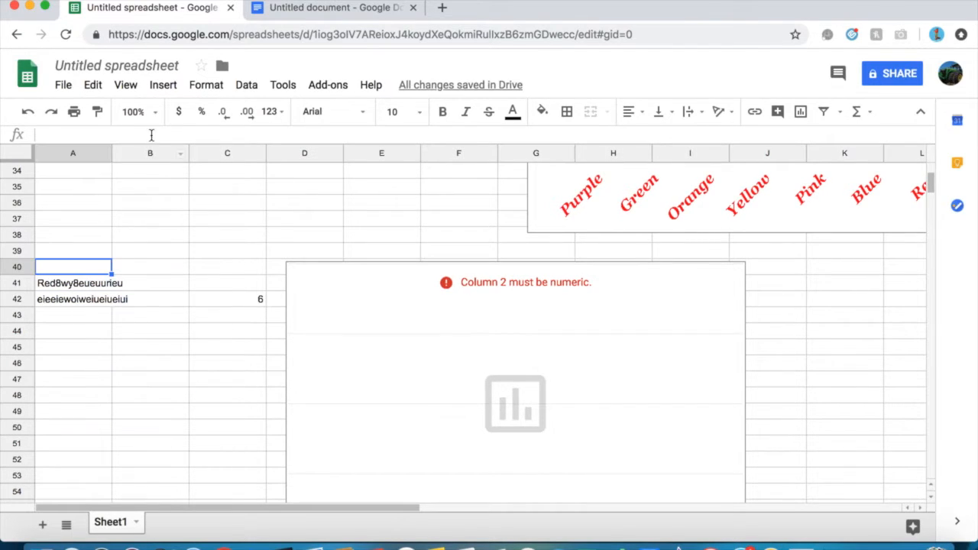
# Clear C42, enter 6 there again, and enter 10 in C41
pyautogui.click(262, 299)
pyautogui.doubleClick(261, 300)
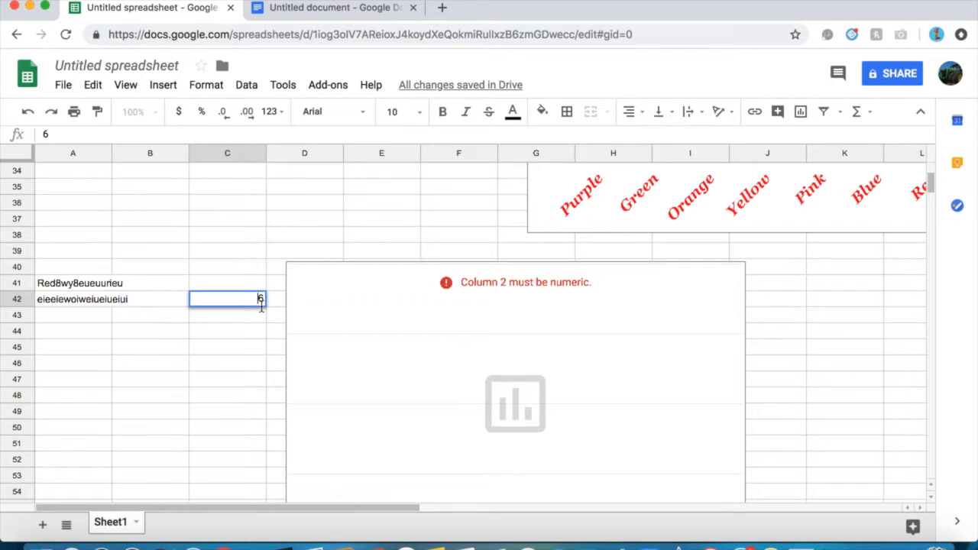
pyautogui.press('BackSpace')
pyautogui.click(158, 302)
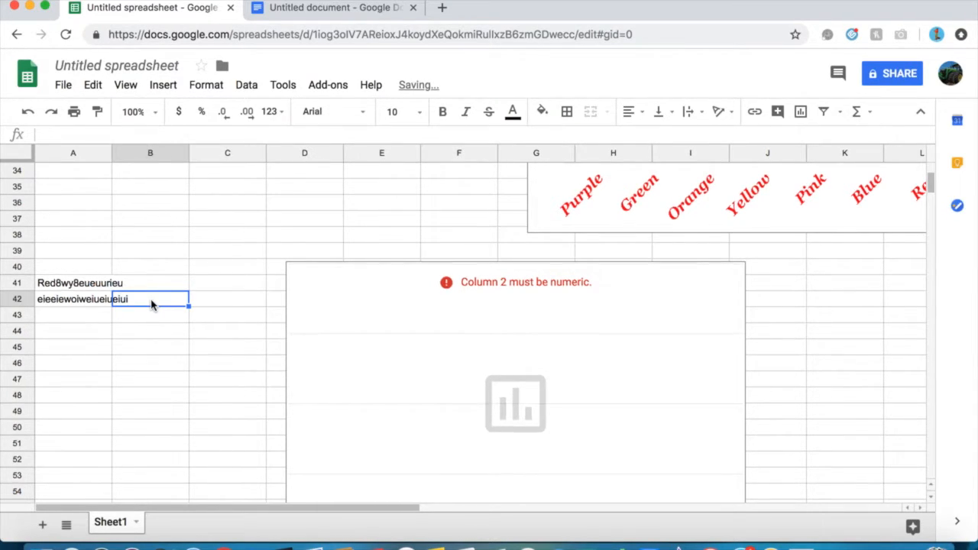
pyautogui.click(225, 298)
pyautogui.doubleClick(227, 302)
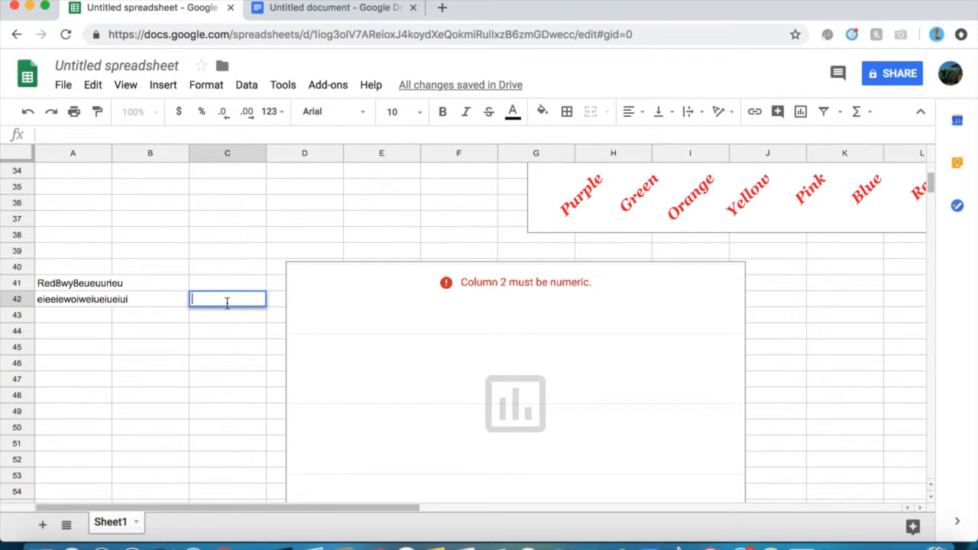
pyautogui.click(212, 284)
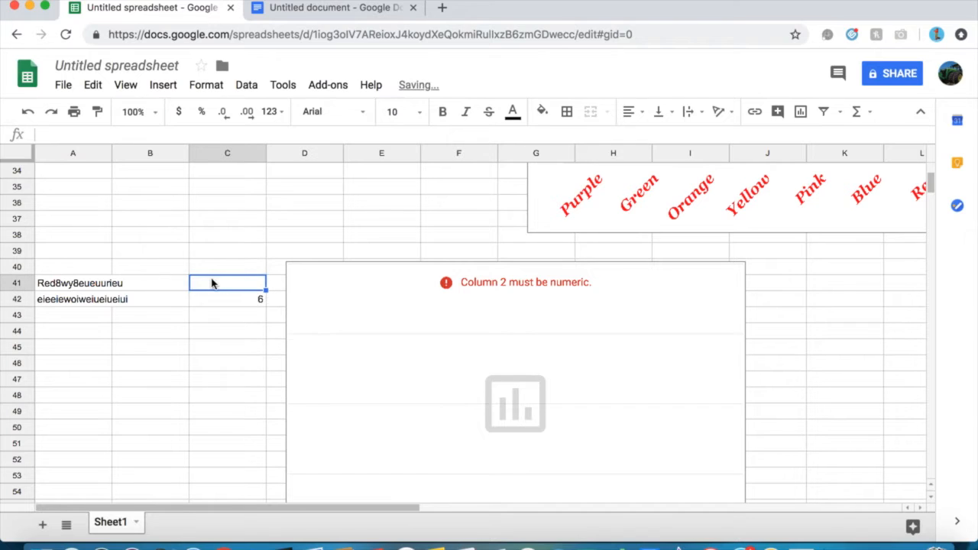
pyautogui.write('10')
pyautogui.click(197, 348)
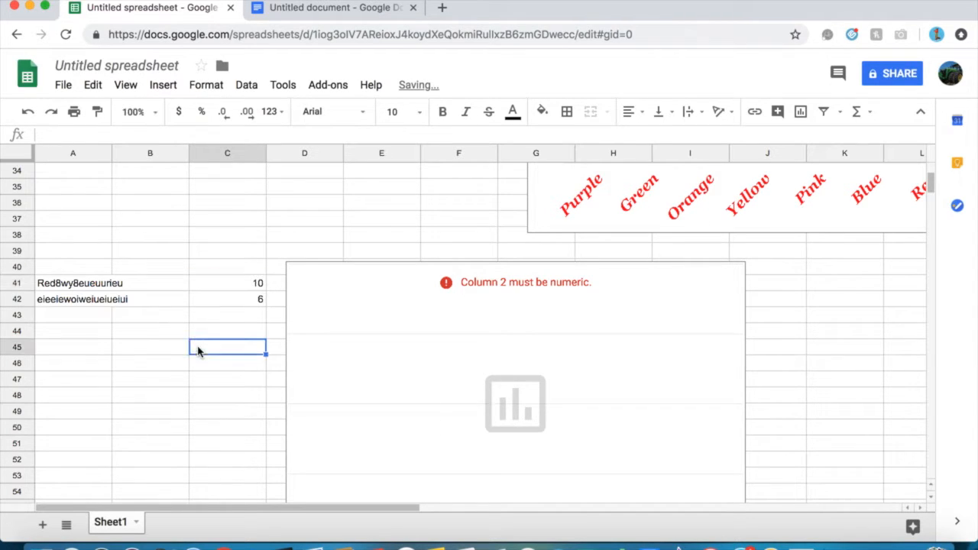
# Select the label and value range A41:C42 and delete the pie chart beside it
pyautogui.click(52, 270)
pyautogui.moveTo(130, 292); pyautogui.dragTo(203, 304)
pyautogui.click(126, 289)
pyautogui.click(369, 349)
pyautogui.press('Delete')
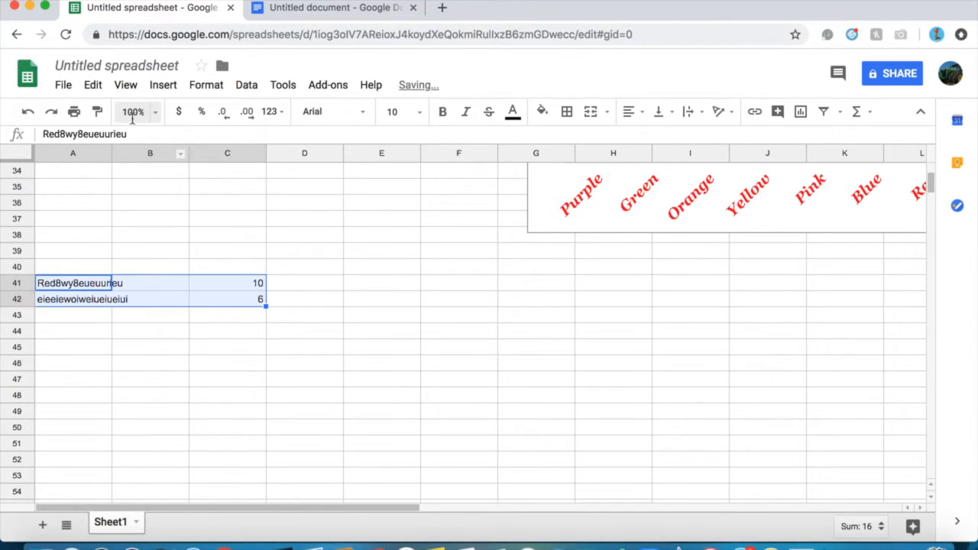
# Insert a chart from A41:C42 and change its type to a 3D pie chart
pyautogui.click(157, 89)
pyautogui.click(180, 267)
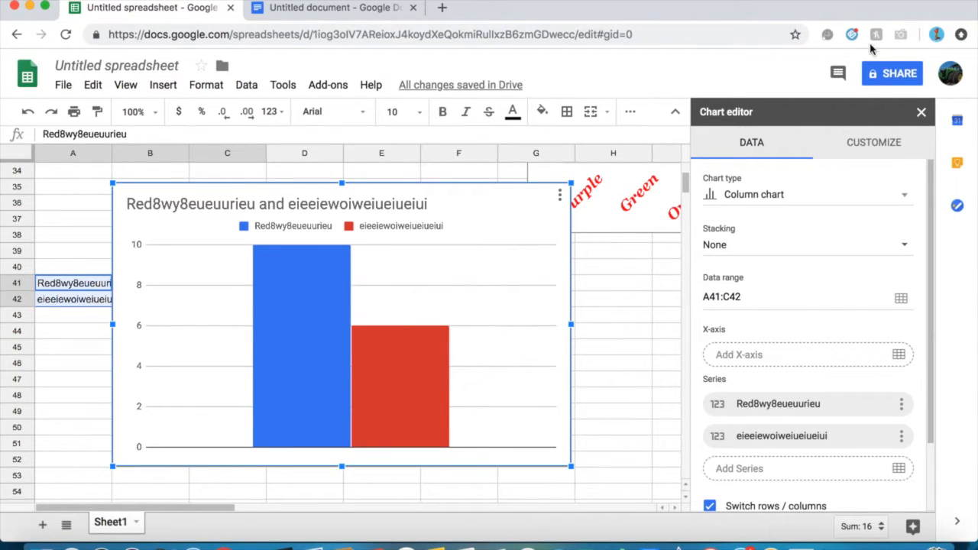
pyautogui.click(809, 197)
pyautogui.scroll(-5, 744, 306)
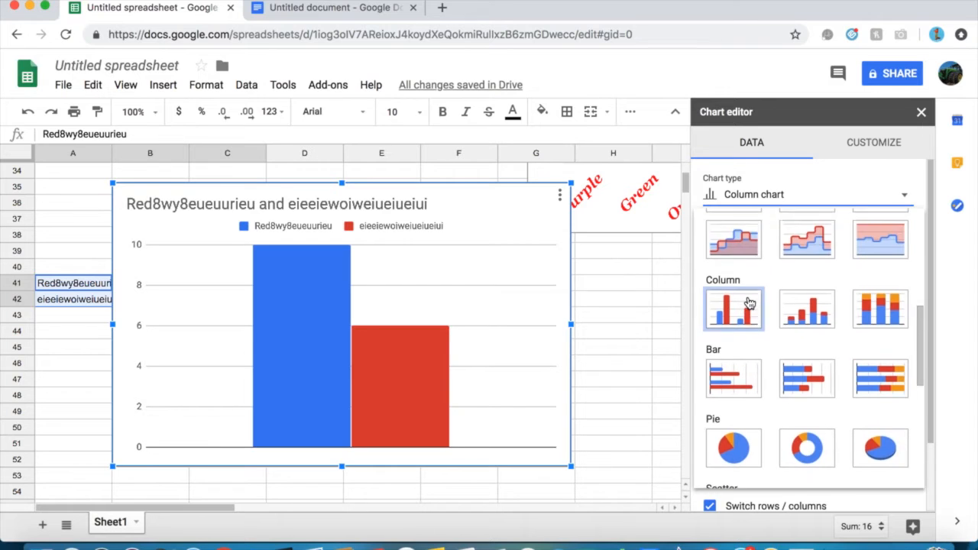
pyautogui.click(857, 415)
pyautogui.moveTo(352, 380)
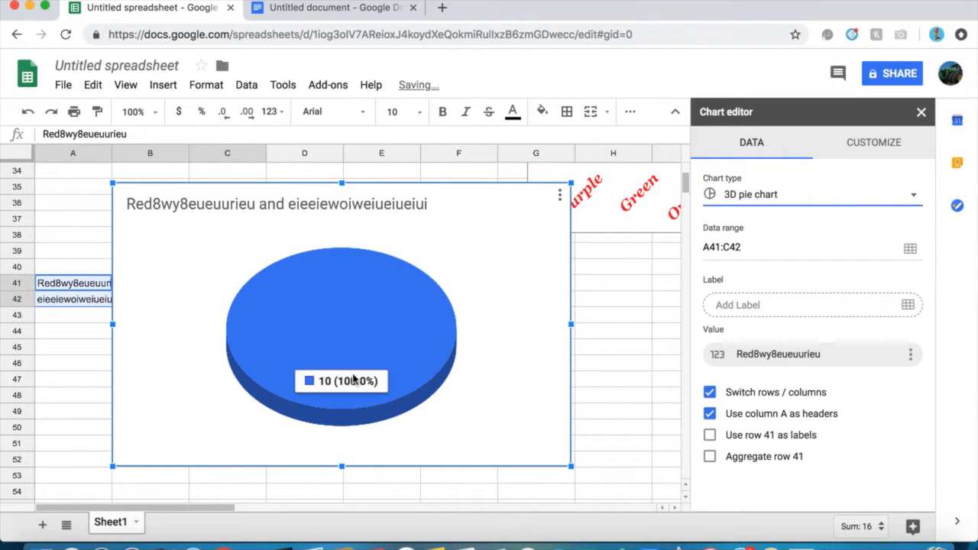
# Move the 3D pie chart off the data so that columns A to C are uncovered
pyautogui.click(397, 153)
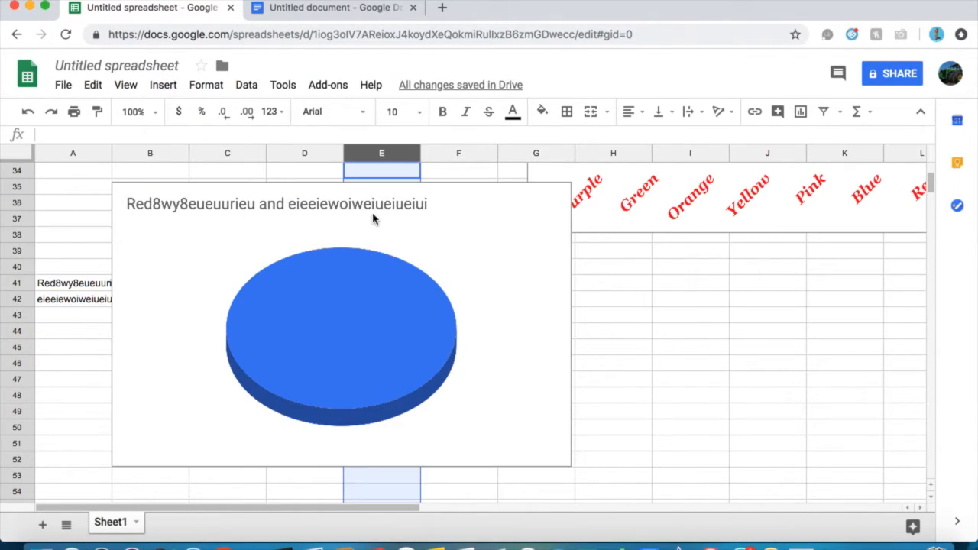
pyautogui.click(401, 283)
pyautogui.moveTo(404, 277); pyautogui.dragTo(612, 328)
pyautogui.moveTo(593, 341)
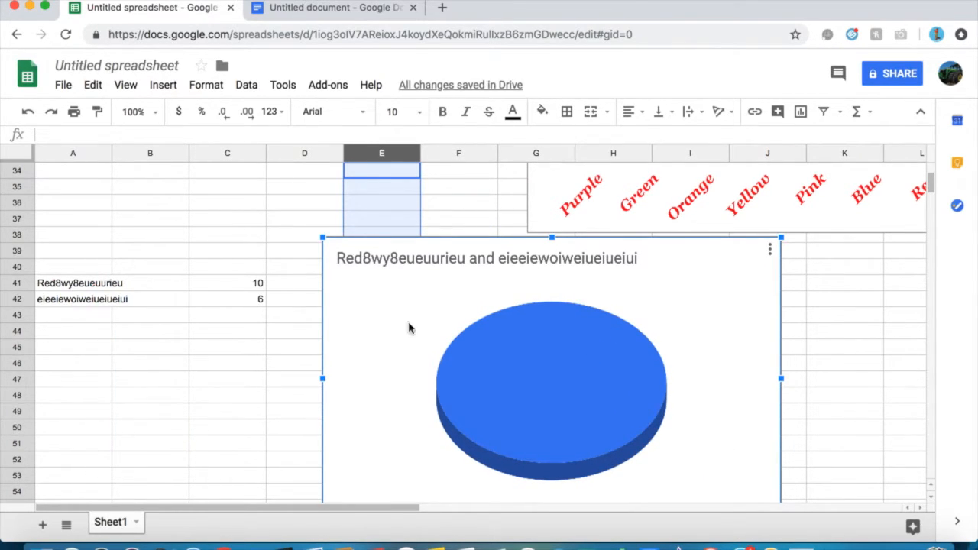
# Copy the range A40:C41 and clear its contents
pyautogui.click(262, 283)
pyautogui.moveTo(260, 289); pyautogui.dragTo(103, 276)
pyautogui.press('super+c')
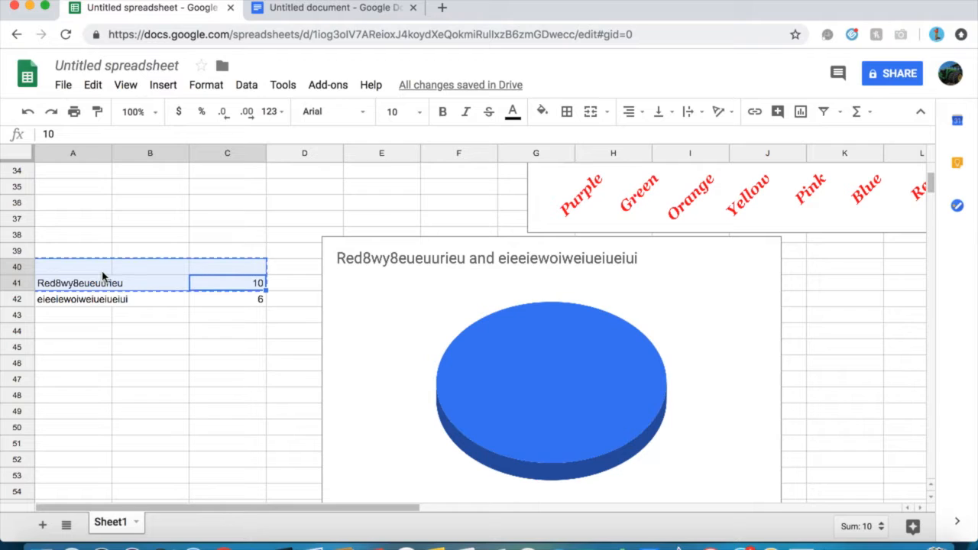
pyautogui.press('Delete')
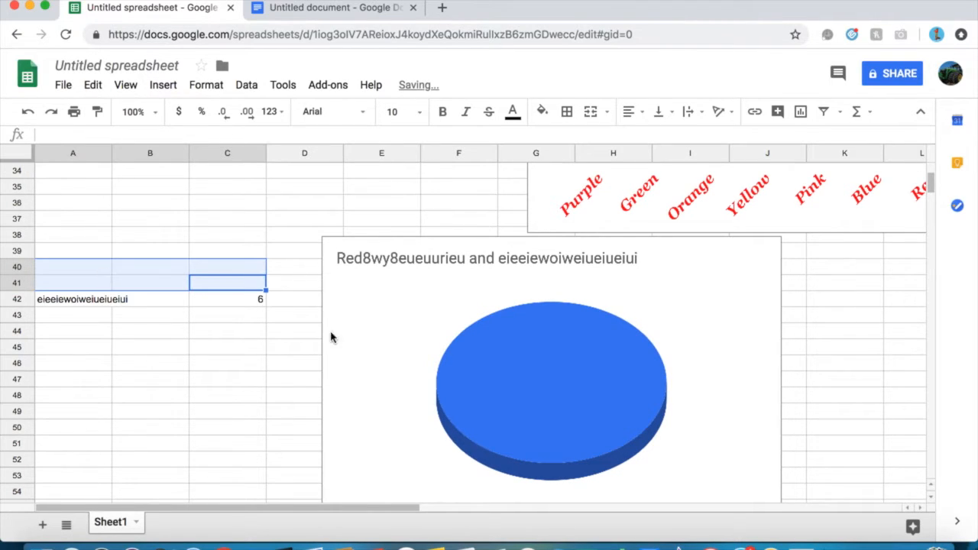
pyautogui.click(208, 412)
pyautogui.click(500, 386)
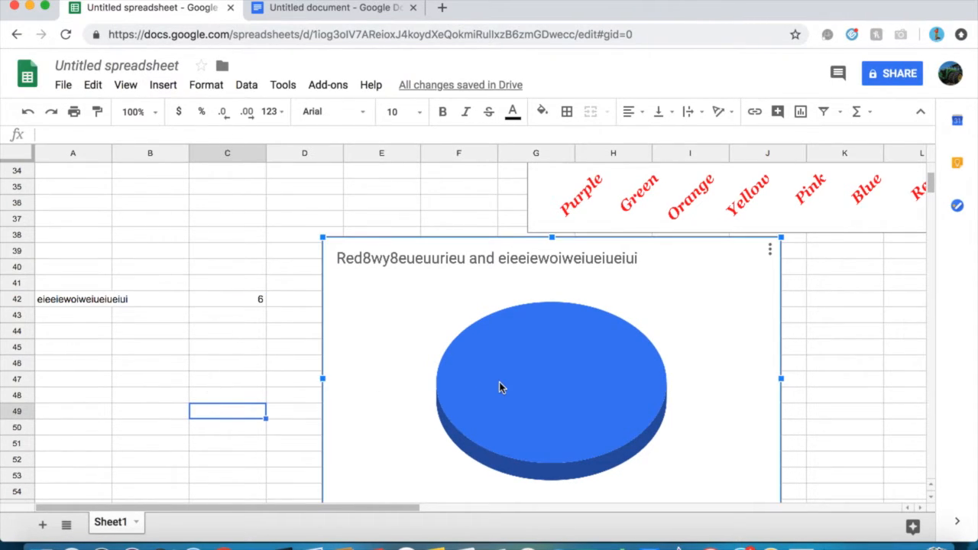
pyautogui.moveTo(569, 382)
# Paste the copied label and value as text inside cell A41
pyautogui.click(155, 284)
pyautogui.doubleClick(92, 285)
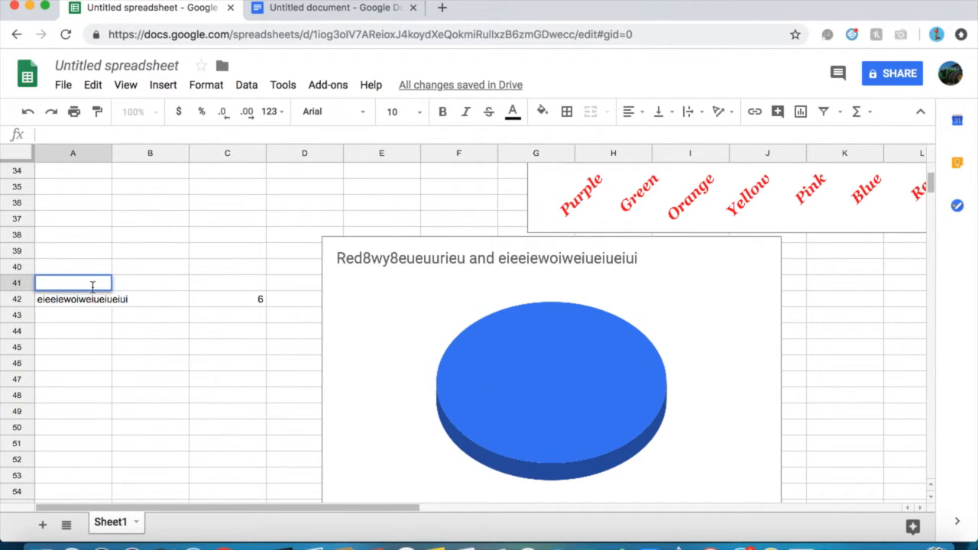
pyautogui.press('super+v')
pyautogui.click(256, 384)
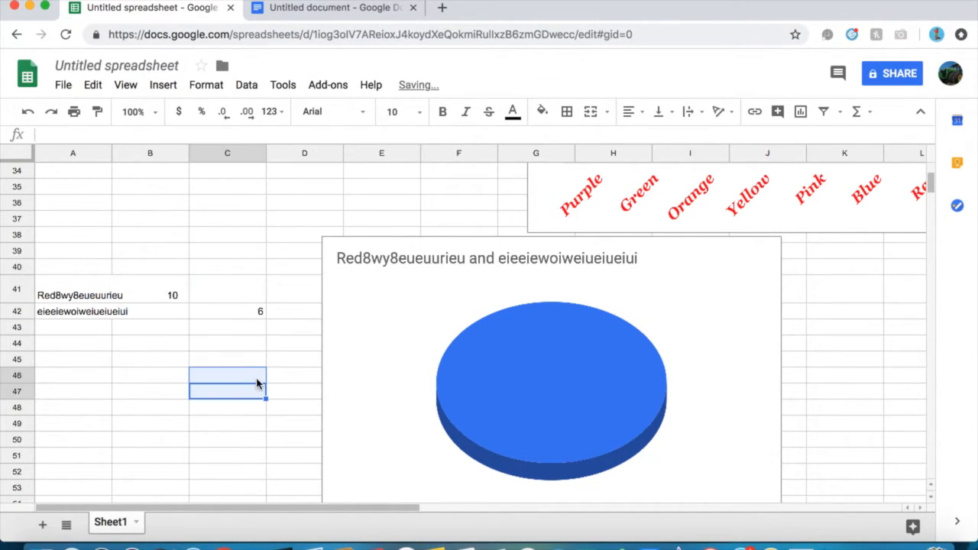
pyautogui.click(243, 454)
# Remove the 10 from the text in A41 so only the label Red8wy8eueuurieu is kept
pyautogui.click(170, 298)
pyautogui.press('Delete')
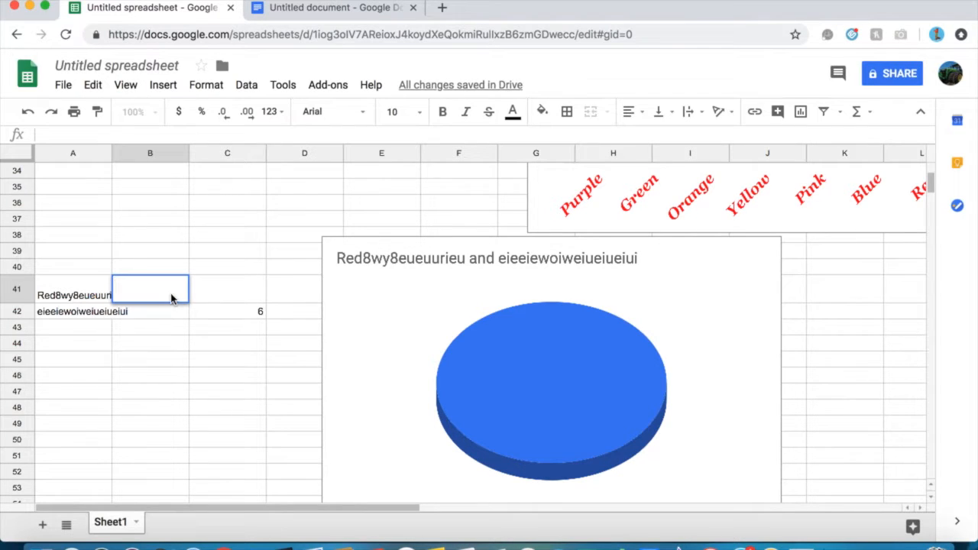
pyautogui.write('10')
pyautogui.press('Return')
pyautogui.click(120, 297)
pyautogui.click(100, 302)
pyautogui.moveTo(100, 302); pyautogui.dragTo(166, 298)
pyautogui.hotkey('ctrl', 'c')
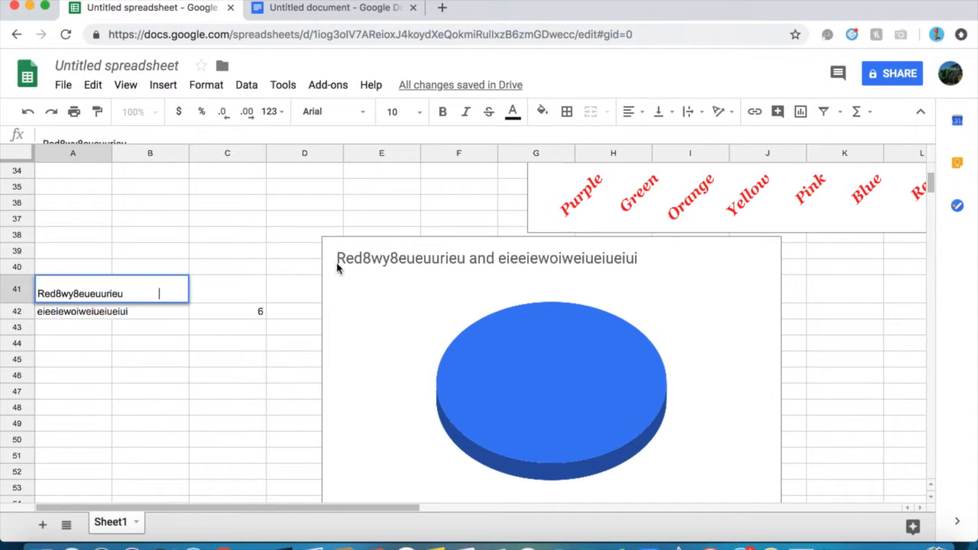
pyautogui.click(243, 288)
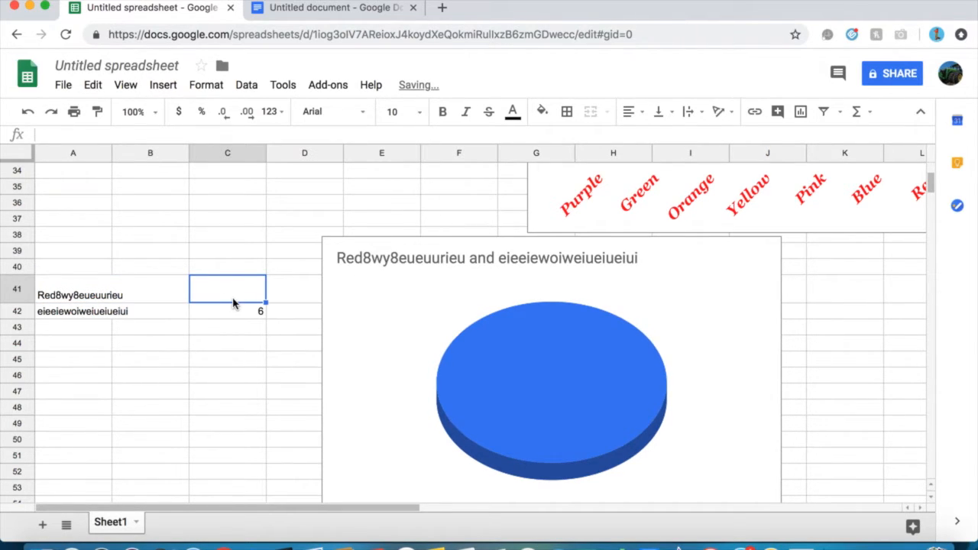
# Undo the paste into C41 and enter 10 there instead
pyautogui.hotkey('ctrl', 'v')
pyautogui.click(28, 111)
pyautogui.doubleClick(250, 300)
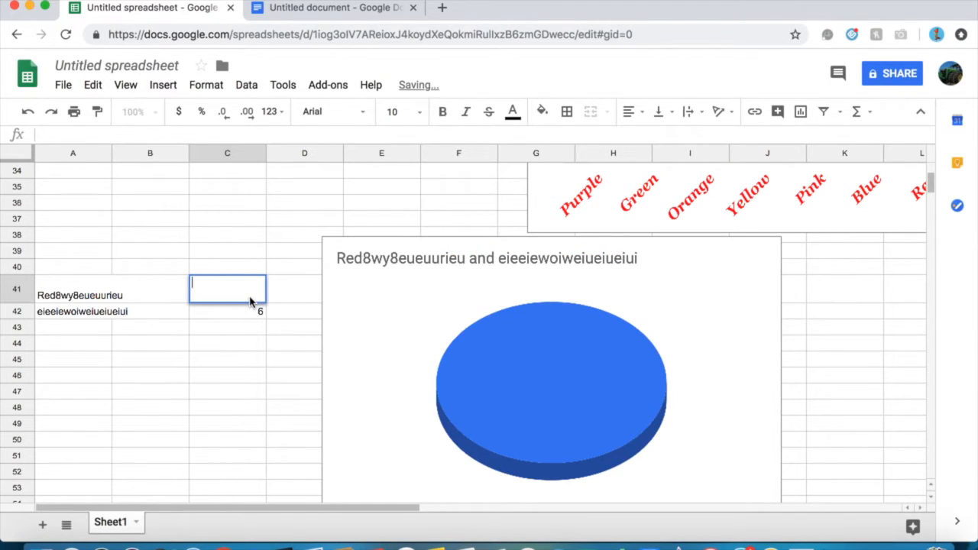
pyautogui.write('10')
pyautogui.click(241, 385)
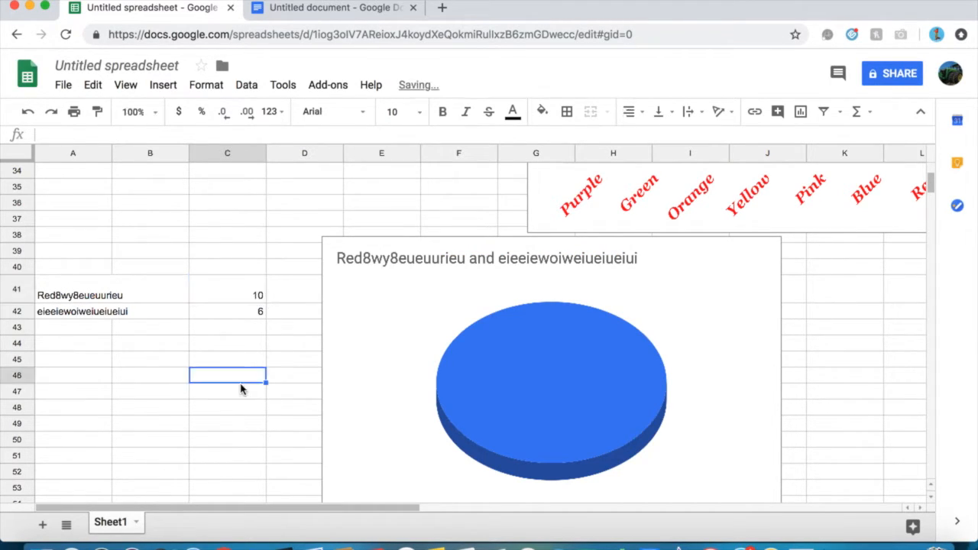
pyautogui.click(634, 355)
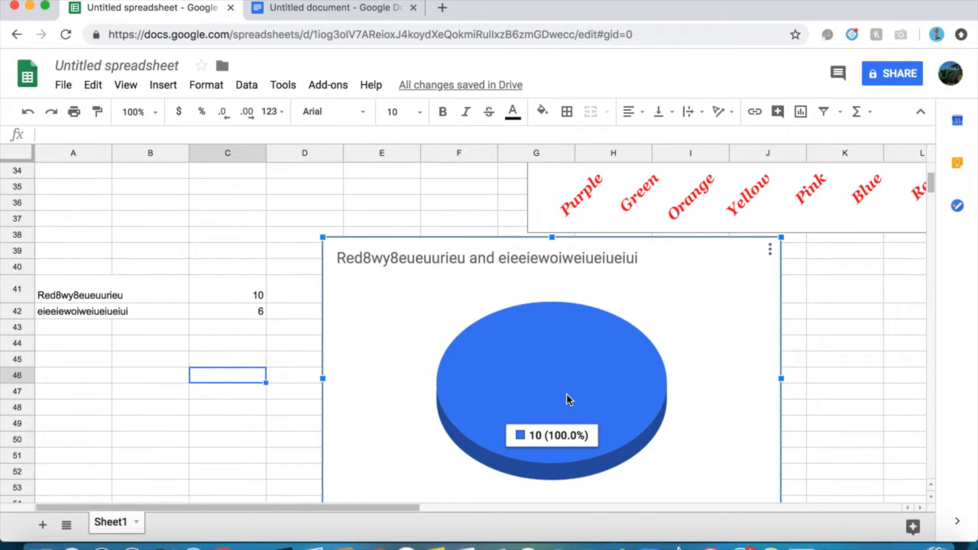
# Widen column A so that both long labels fit inside it
pyautogui.click(193, 330)
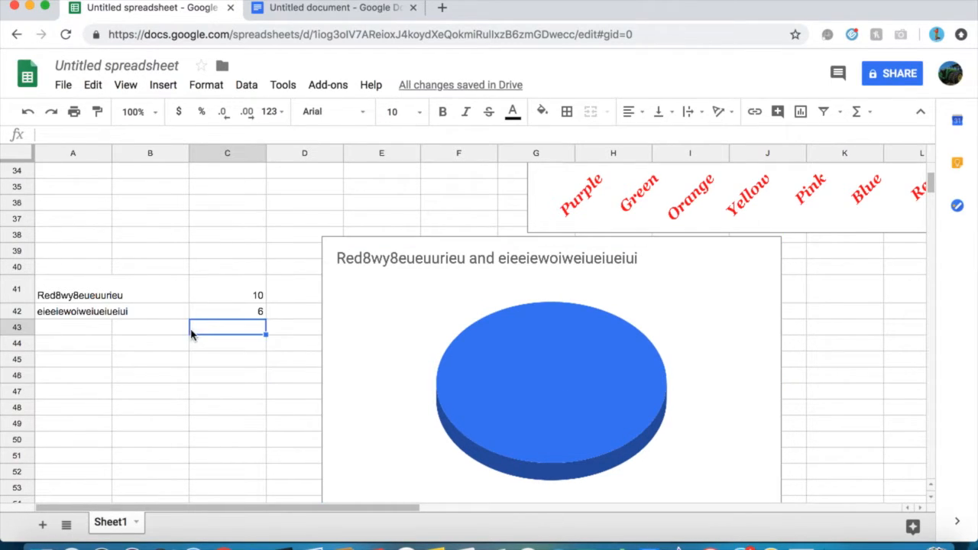
pyautogui.click(188, 327)
pyautogui.click(168, 317)
pyautogui.moveTo(112, 161); pyautogui.dragTo(181, 200)
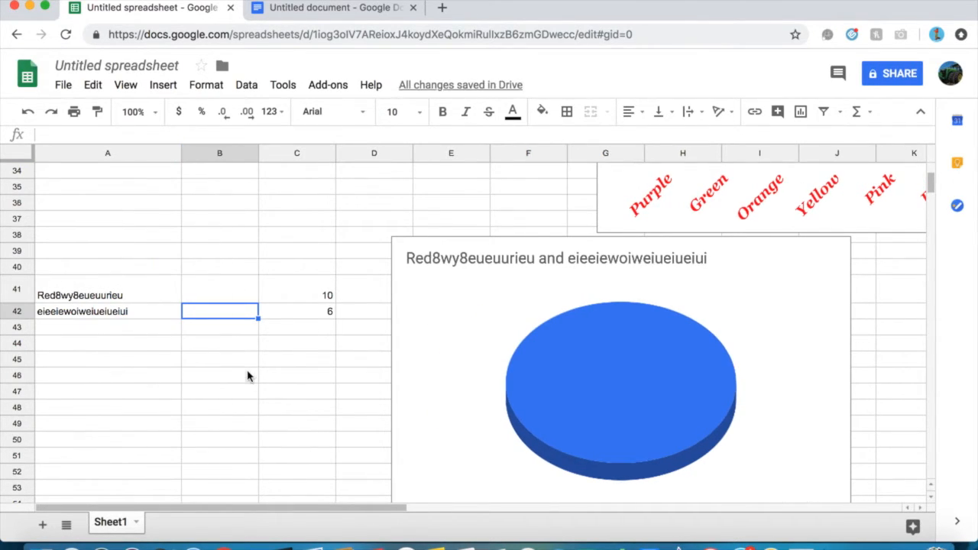
# Clear the values in C42 and C41
pyautogui.click(319, 311)
pyautogui.doubleClick(320, 313)
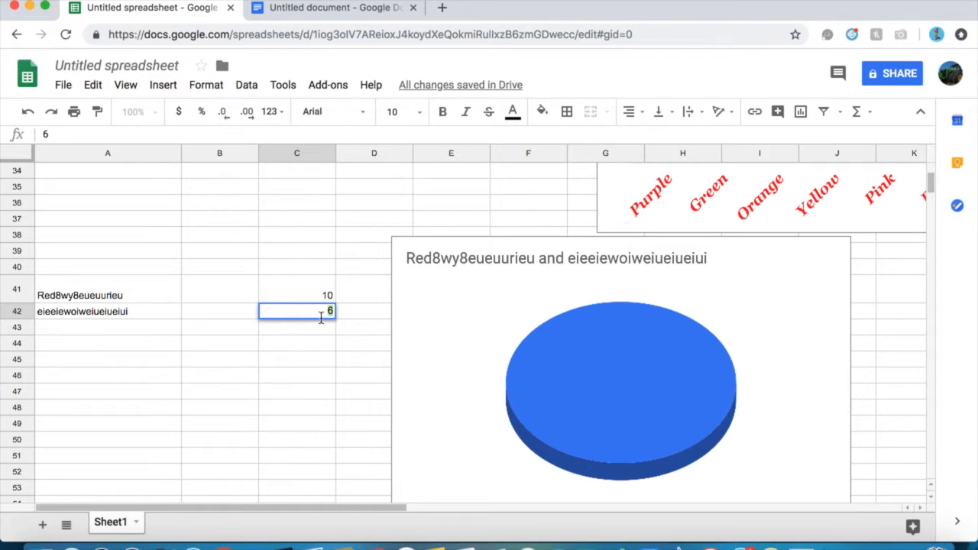
pyautogui.press('BackSpace')
pyautogui.click(321, 297)
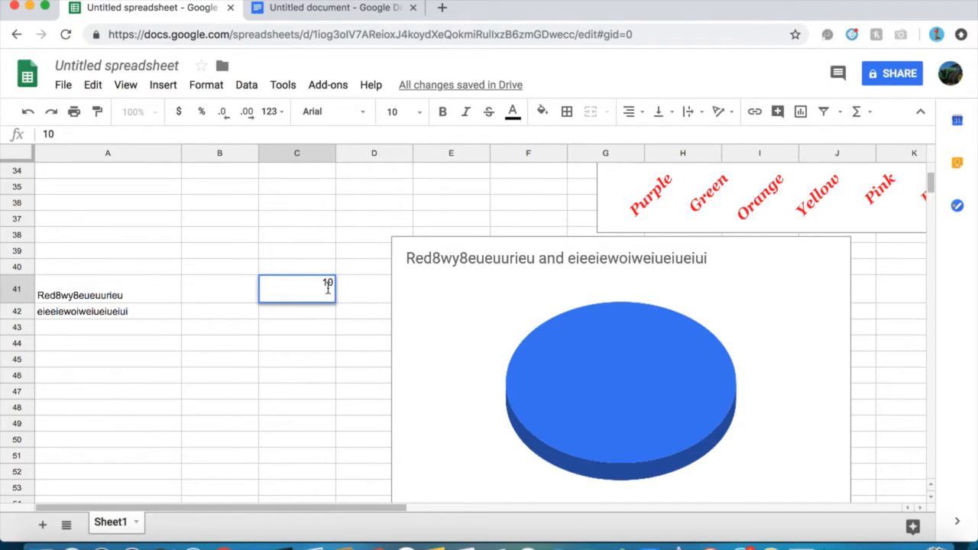
# Enter 10 in B41 and 6 in B42, directly beside the labels
pyautogui.click(195, 295)
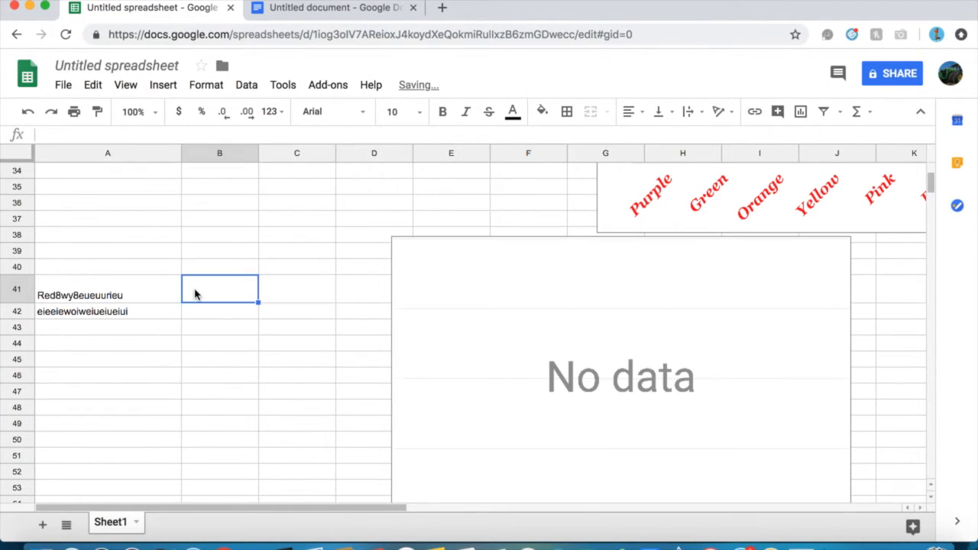
pyautogui.write('10')
pyautogui.click(181, 312)
pyautogui.click(196, 315)
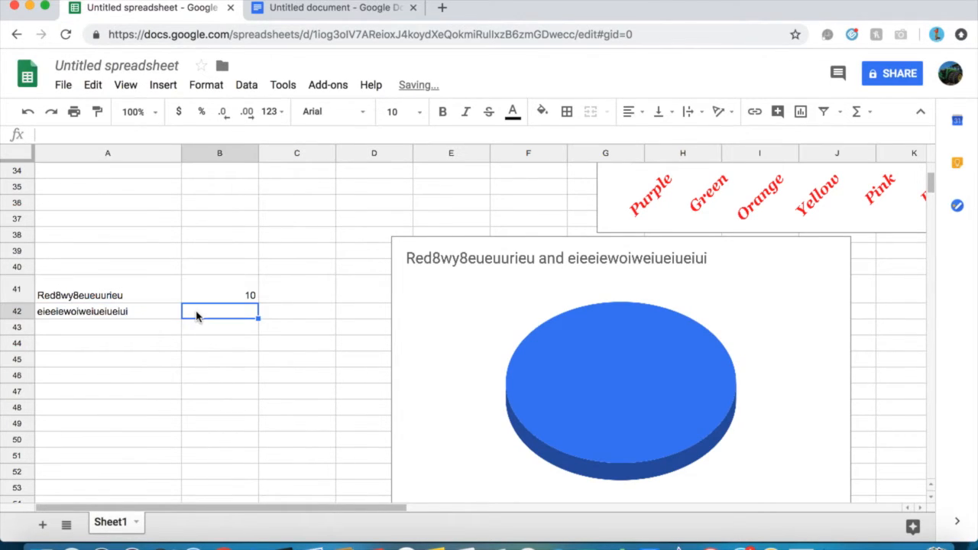
pyautogui.write('6')
pyautogui.click(192, 349)
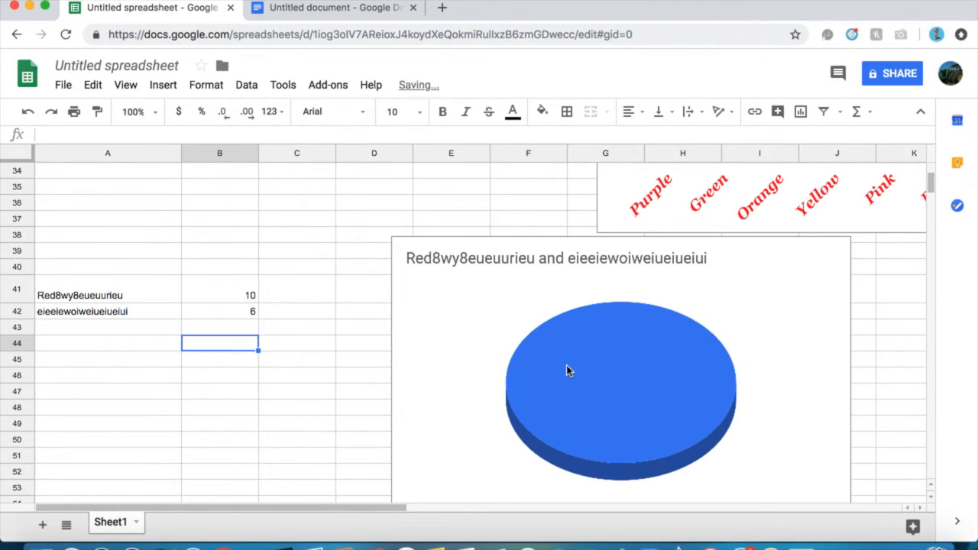
# Check the 3D pie chart's slice against the values in column B and delete the chart
pyautogui.click(566, 367)
pyautogui.moveTo(647, 396)
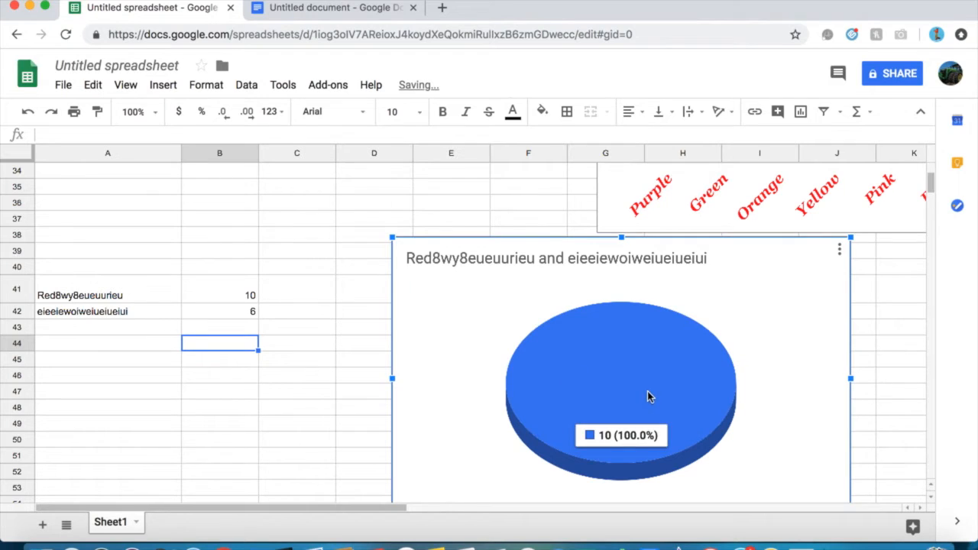
pyautogui.click(177, 311)
pyautogui.click(147, 284)
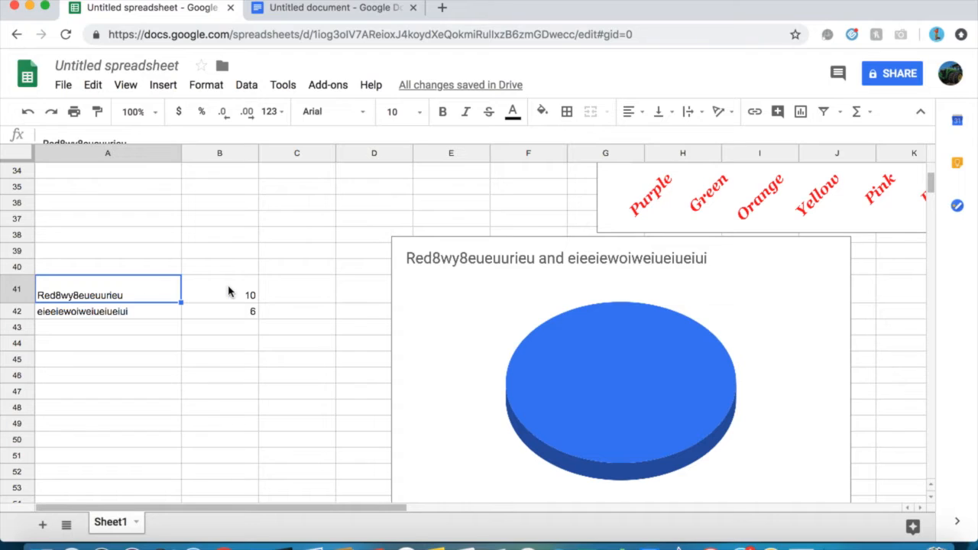
pyautogui.click(229, 311)
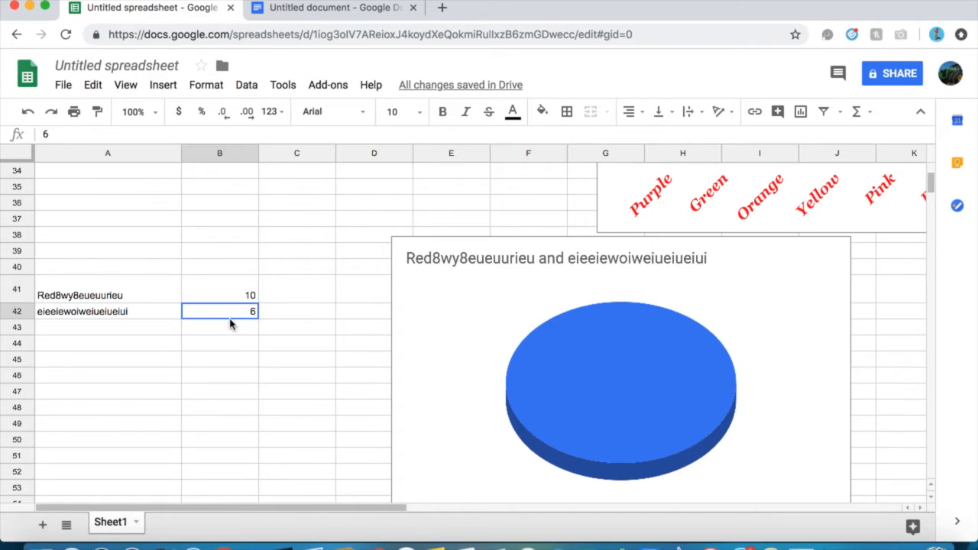
pyautogui.click(648, 325)
pyautogui.press('Delete')
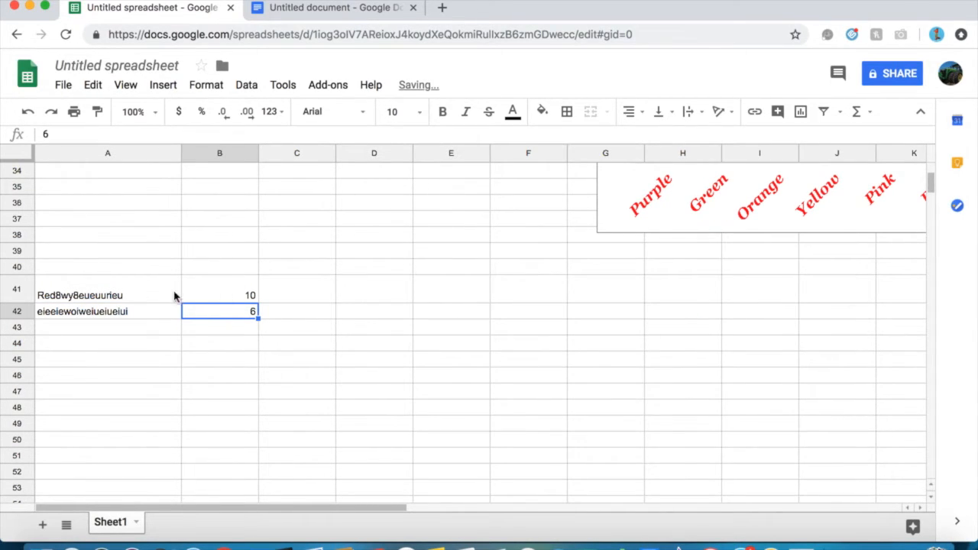
# Insert a chart from the label and value range A41:B42
pyautogui.moveTo(82, 298); pyautogui.dragTo(245, 312)
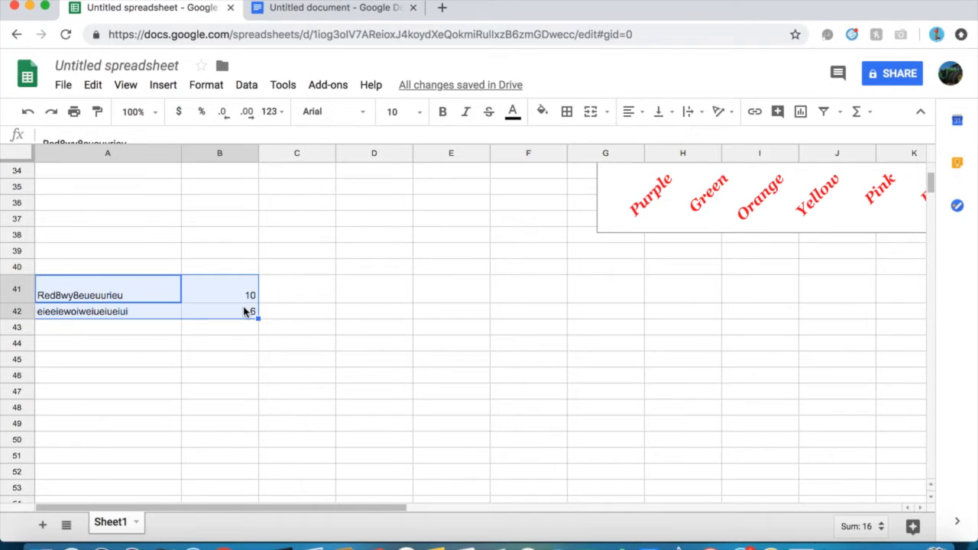
pyautogui.click(163, 85)
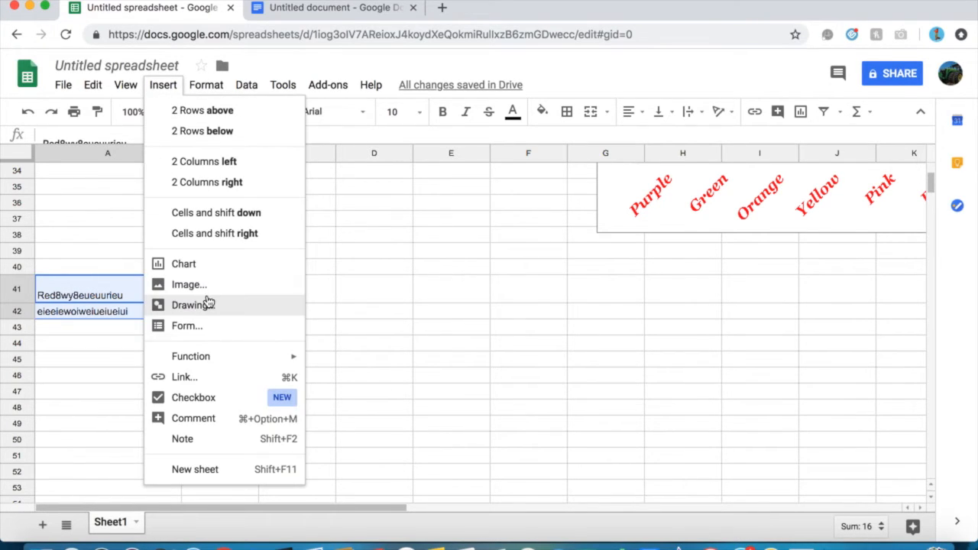
pyautogui.click(202, 266)
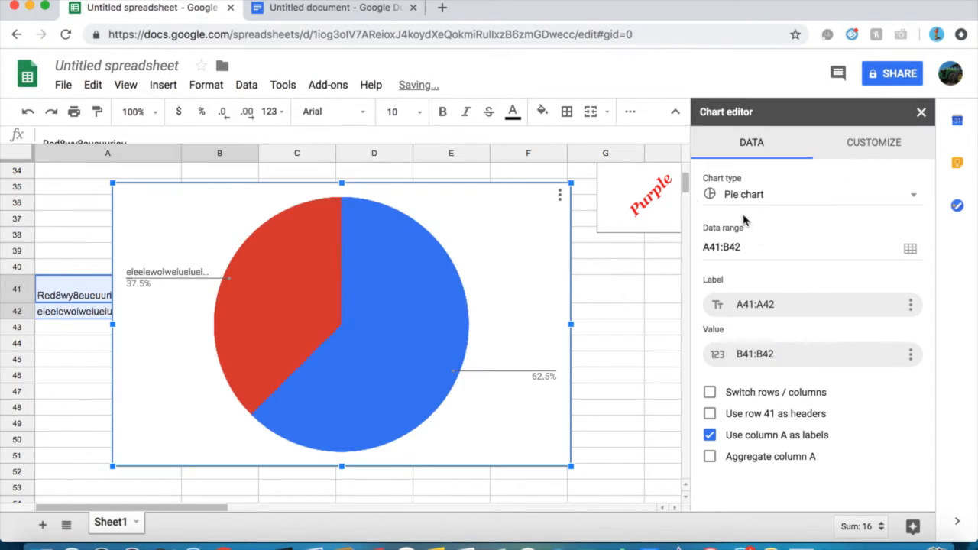
# Change the new chart's type to a 3D pie chart and close the chart editor
pyautogui.click(817, 197)
pyautogui.scroll(-5, 742, 392)
pyautogui.scroll(3, 742, 392)
pyautogui.scroll(-10, 742, 392)
pyautogui.scroll(1, 742, 393)
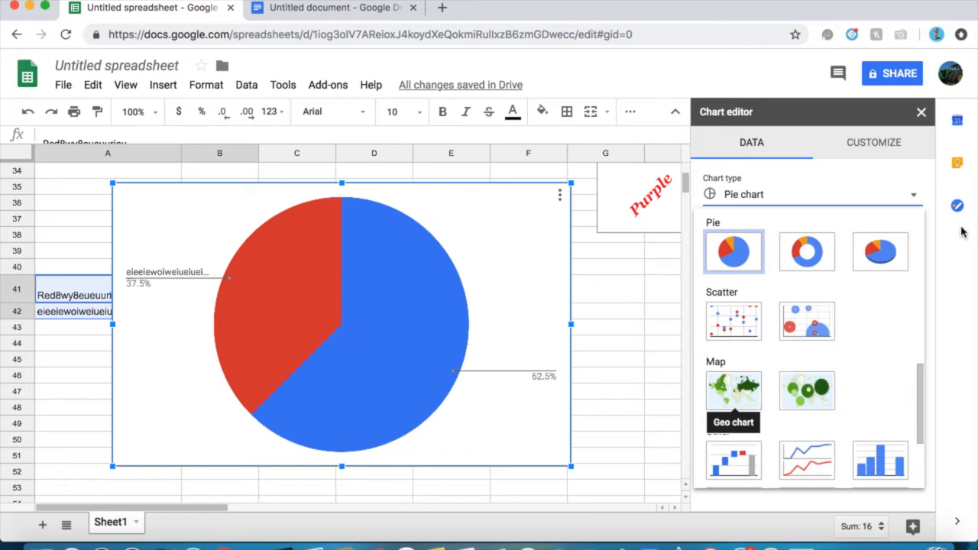
pyautogui.click(871, 256)
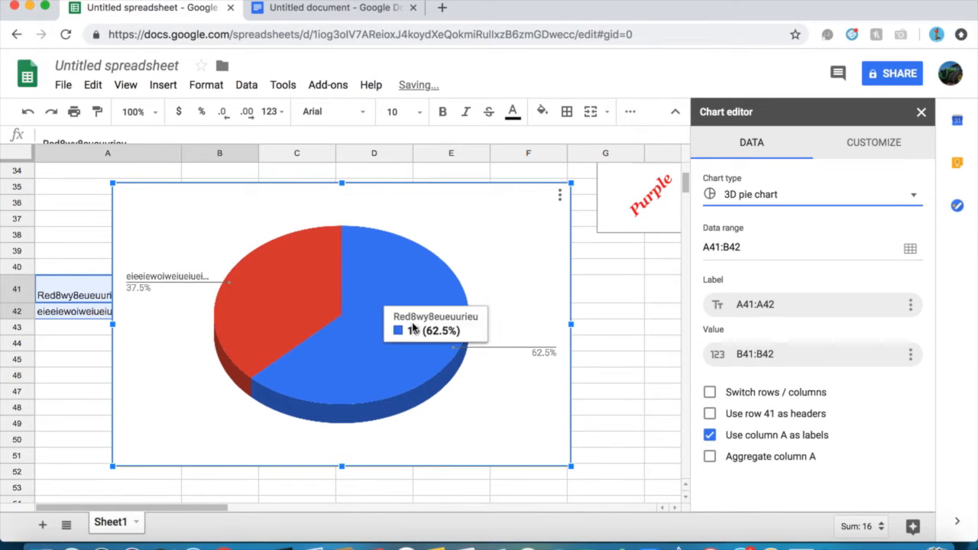
pyautogui.click(923, 113)
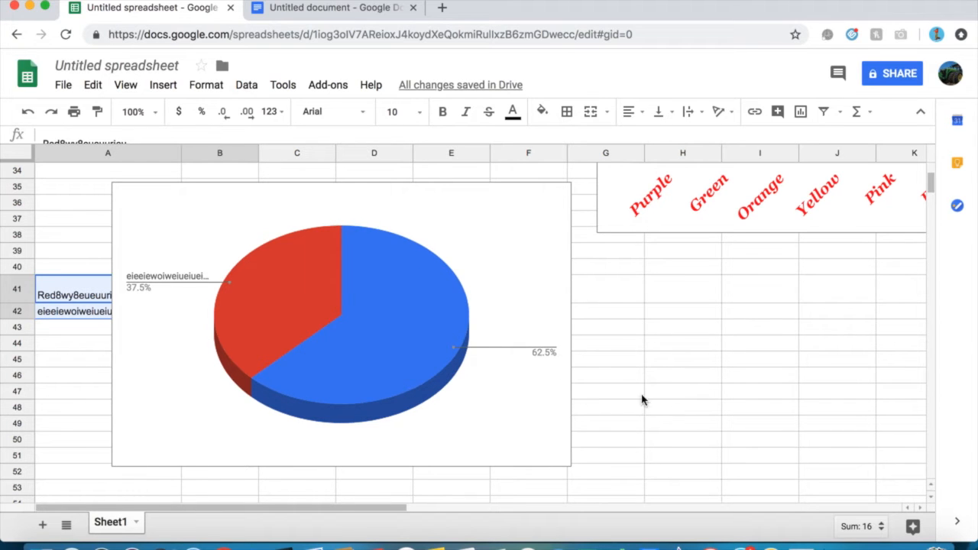
# Move the 3D pie chart off the data to start beside column C, then deselect it
pyautogui.click(359, 411)
pyautogui.moveTo(364, 412); pyautogui.dragTo(603, 469)
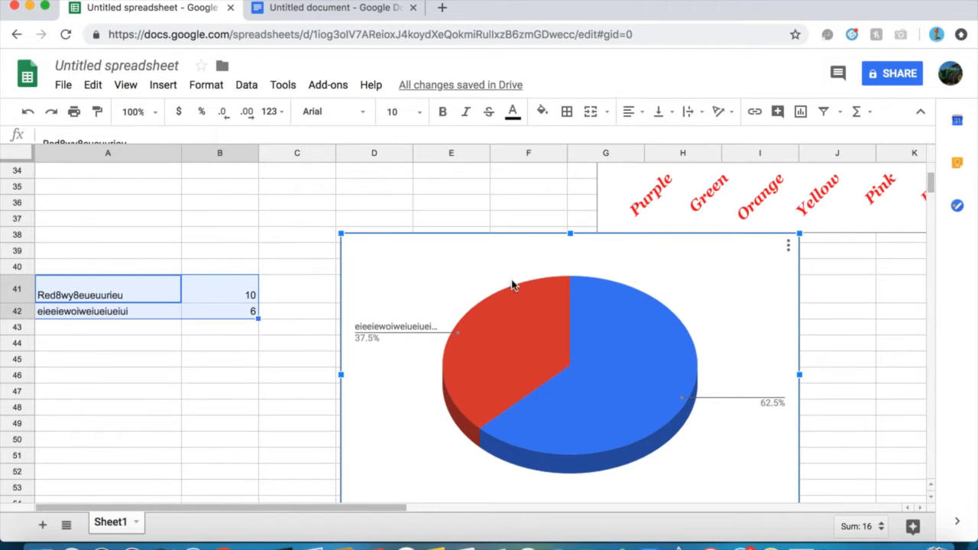
pyautogui.click(298, 352)
pyautogui.scroll(-5, 298, 352)
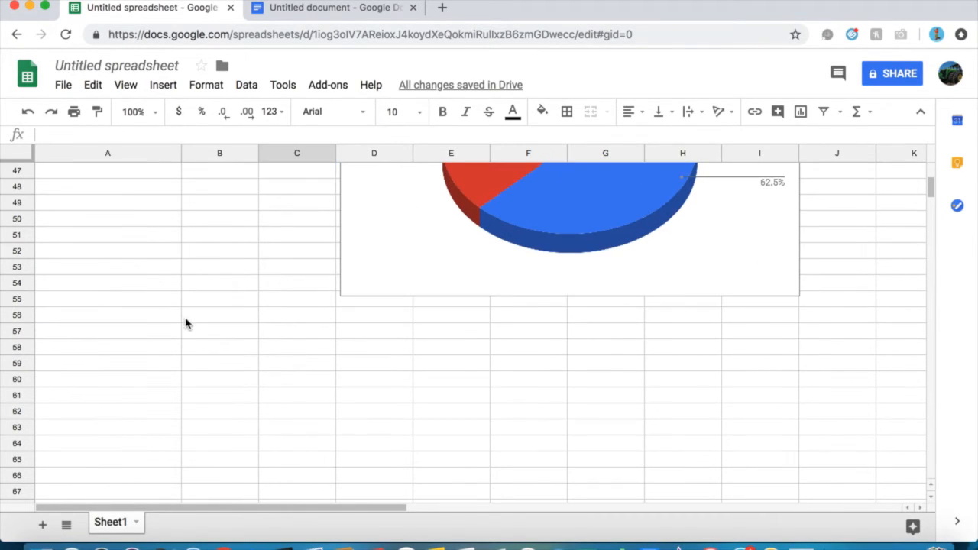
# Enter the label Americans in cell A57, below the existing 3D pie chart
pyautogui.click(63, 314)
pyautogui.click(70, 351)
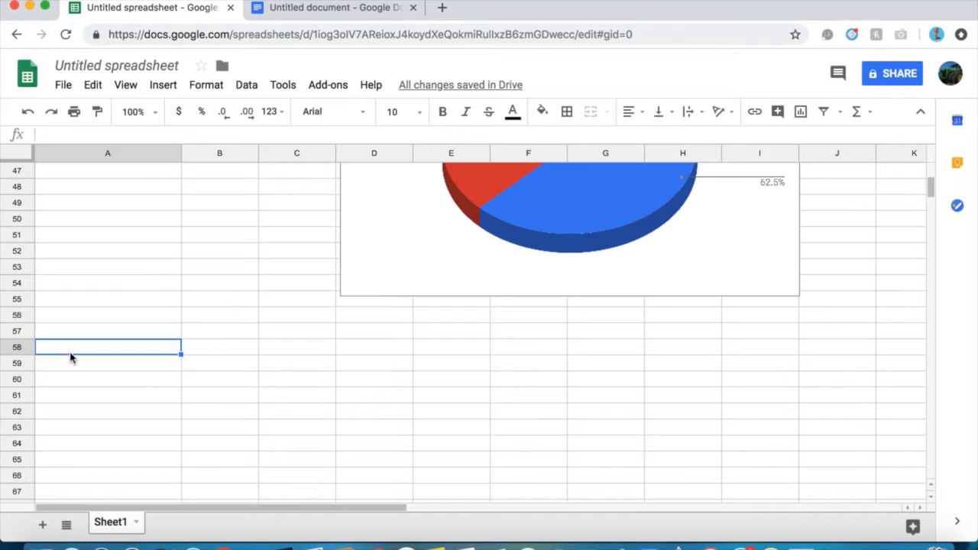
pyautogui.click(62, 304)
pyautogui.click(76, 337)
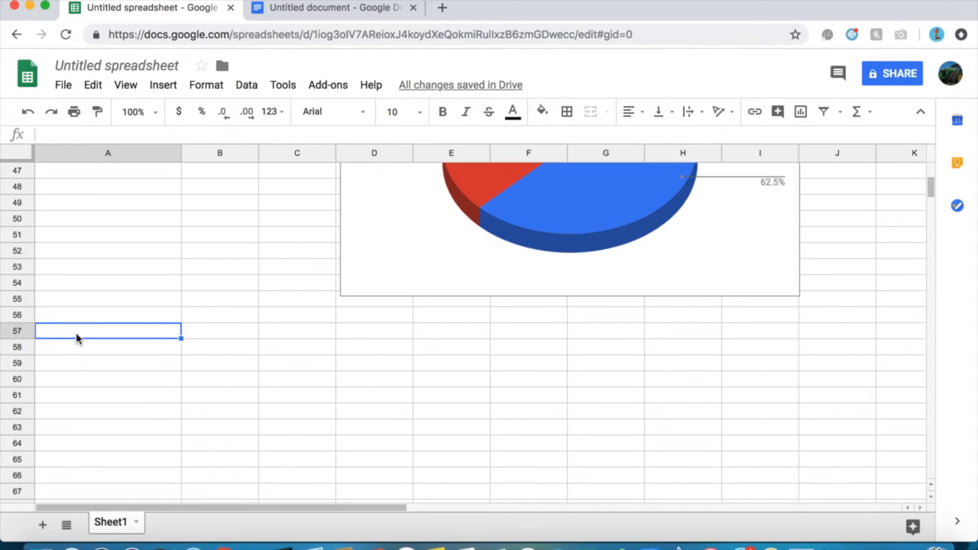
pyautogui.doubleClick(77, 339)
pyautogui.write('Americand')
pyautogui.press('BackSpace')
pyautogui.write('s')
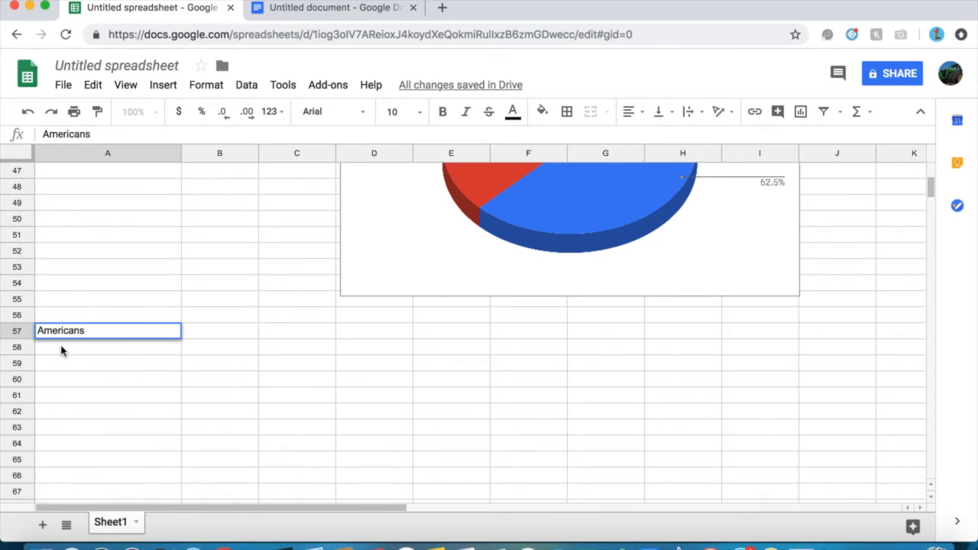
# Enter the label British in cell A58 and commit the entry
pyautogui.click(53, 355)
pyautogui.doubleClick(53, 354)
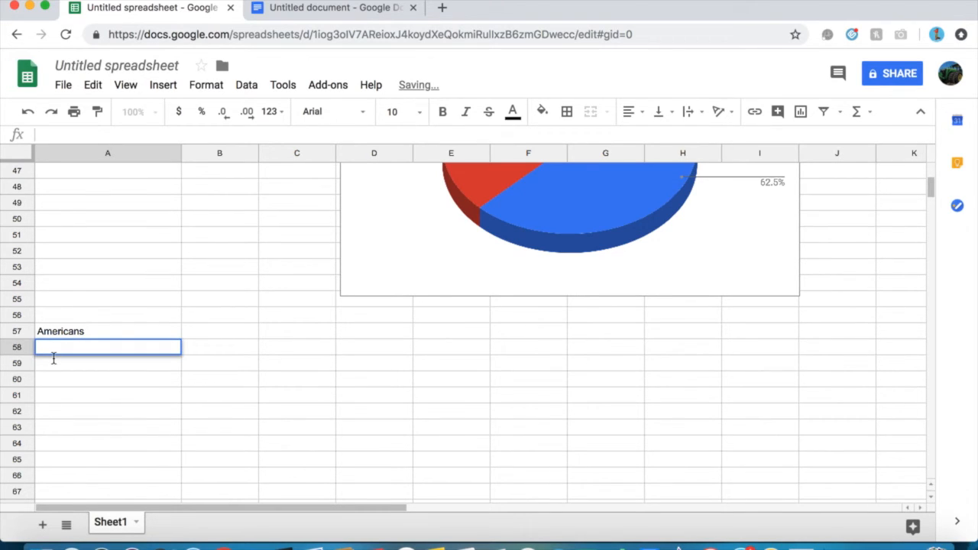
pyautogui.write('B')
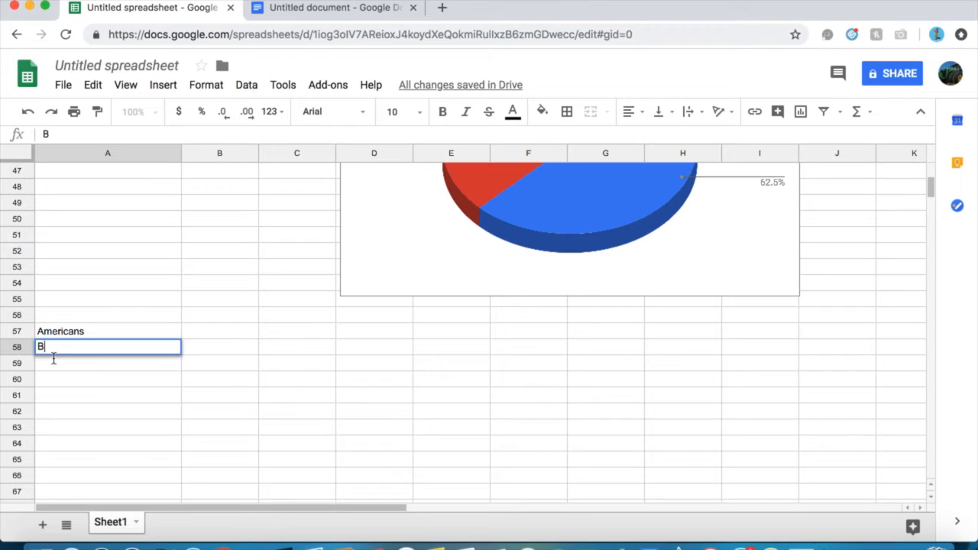
pyautogui.write('ritish')
pyautogui.click(50, 396)
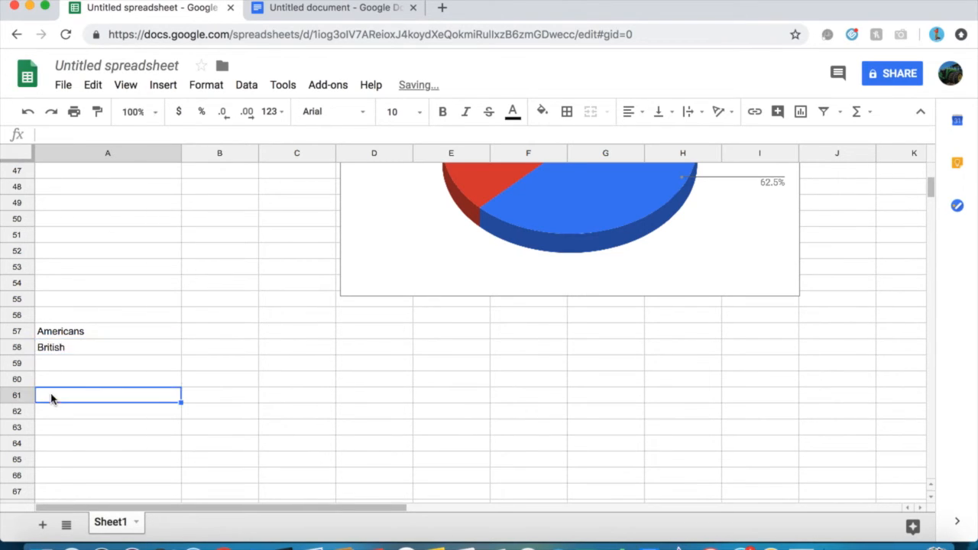
# Enter the values 25000 for Americans in B57 and 70000 for British in B58
pyautogui.click(197, 318)
pyautogui.doubleClick(195, 333)
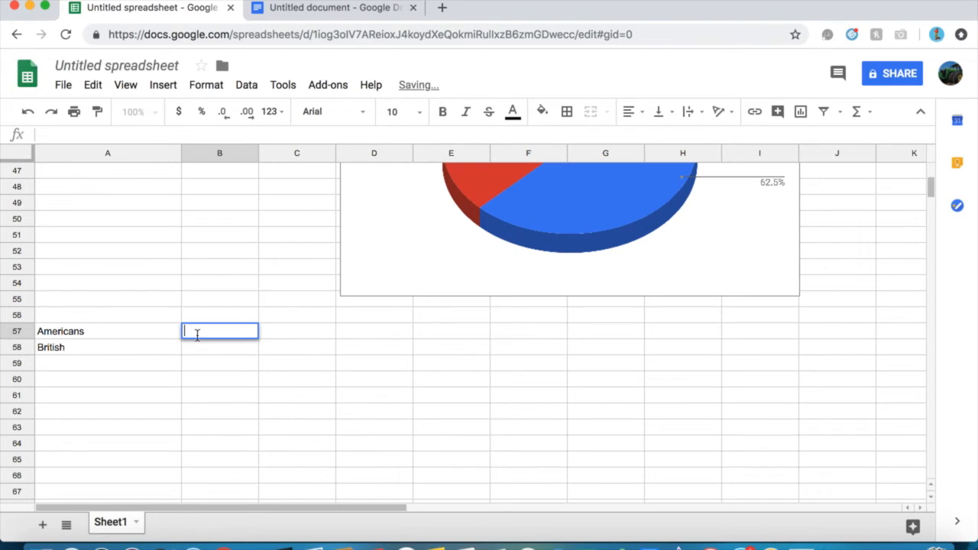
pyautogui.write('25000')
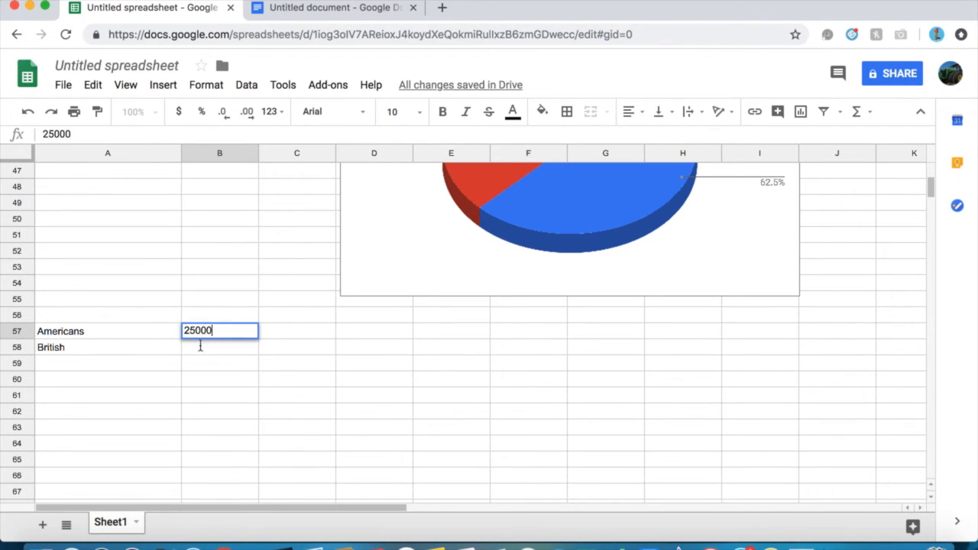
pyautogui.click(210, 350)
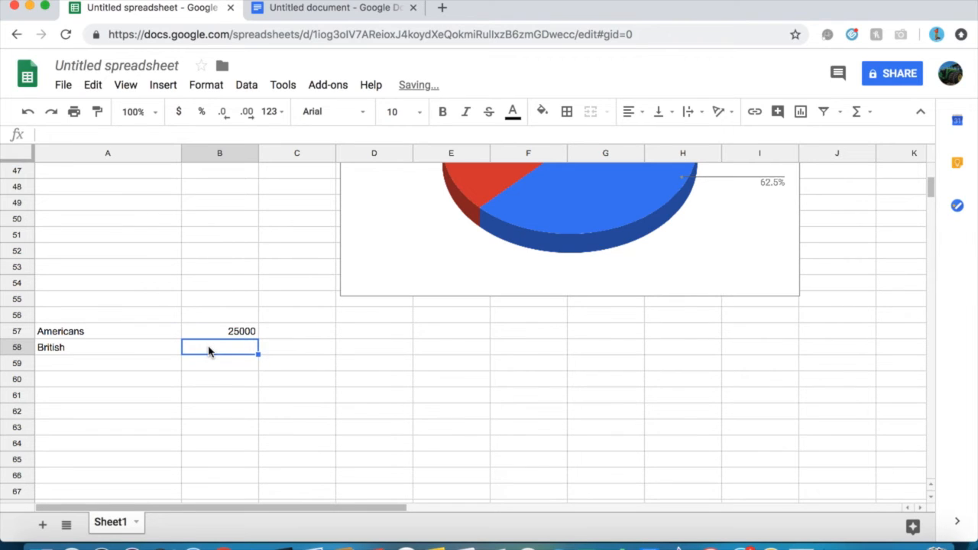
pyautogui.doubleClick(210, 350)
pyautogui.write('70000')
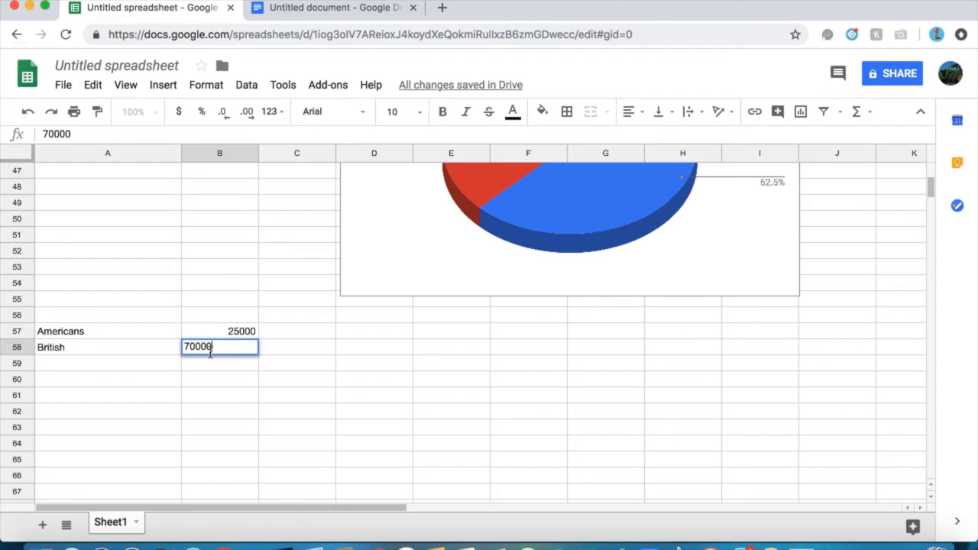
pyautogui.click(236, 381)
# Insert a chart from the range A57:B58 and move it just below the existing 3D pie chart
pyautogui.moveTo(155, 332); pyautogui.dragTo(197, 347)
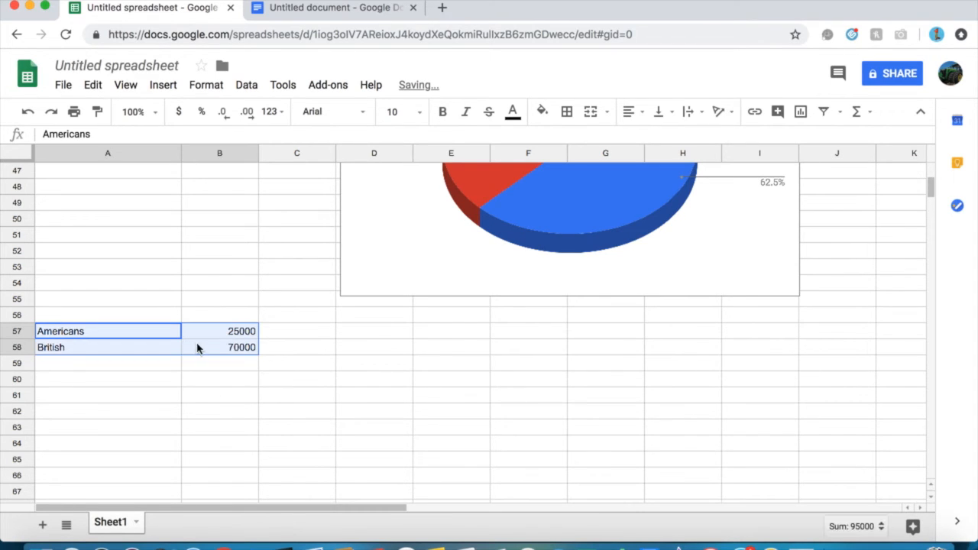
pyautogui.click(160, 85)
pyautogui.click(200, 267)
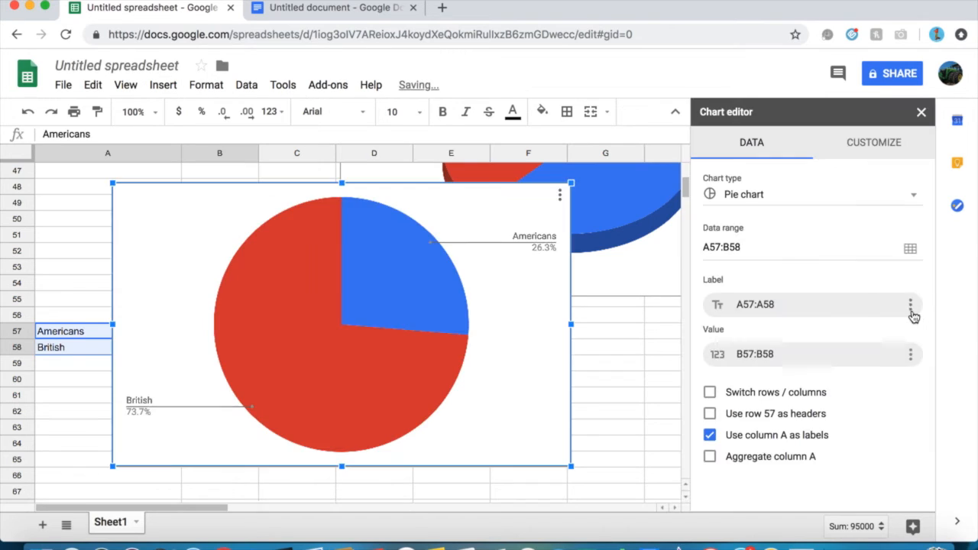
pyautogui.moveTo(472, 246); pyautogui.dragTo(567, 356)
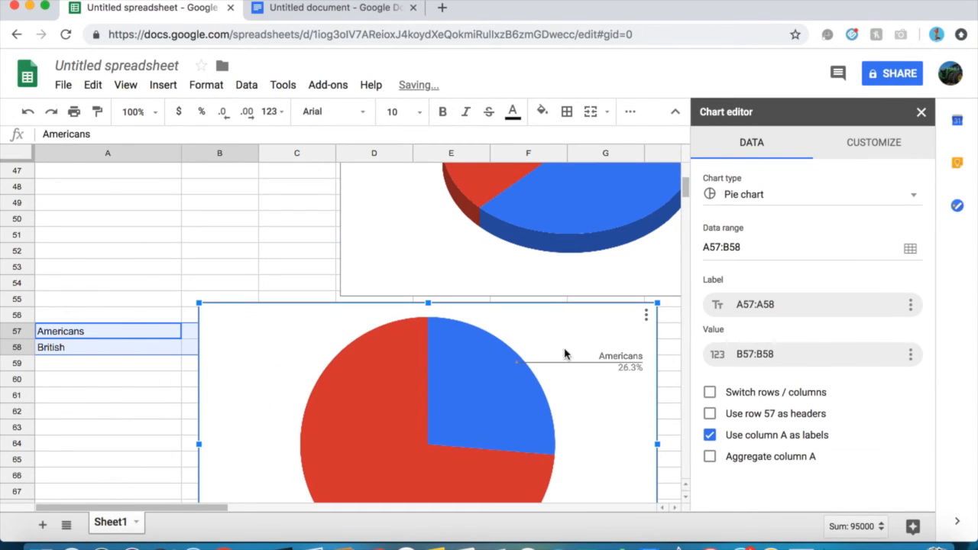
# Change the new chart's type to a column chart and turn on its 3D style
pyautogui.click(750, 192)
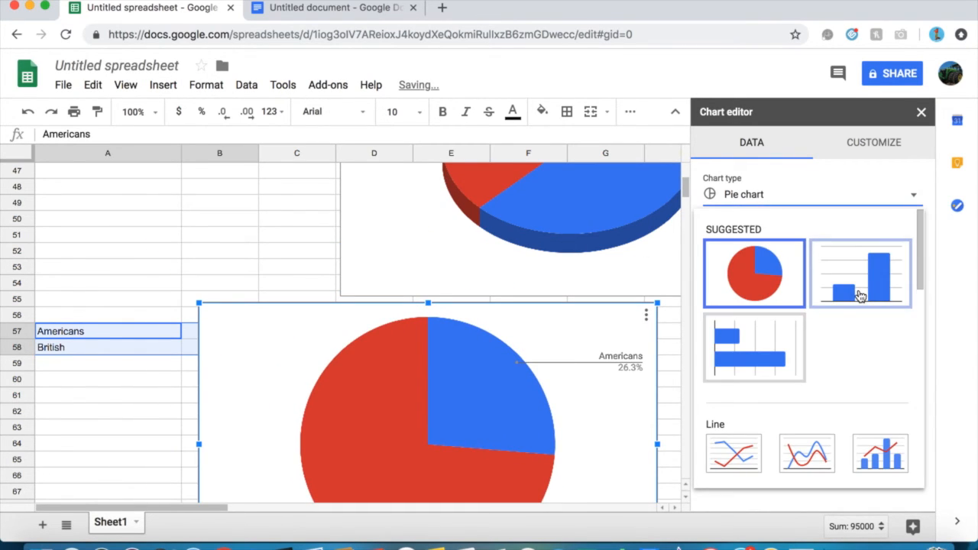
pyautogui.click(859, 296)
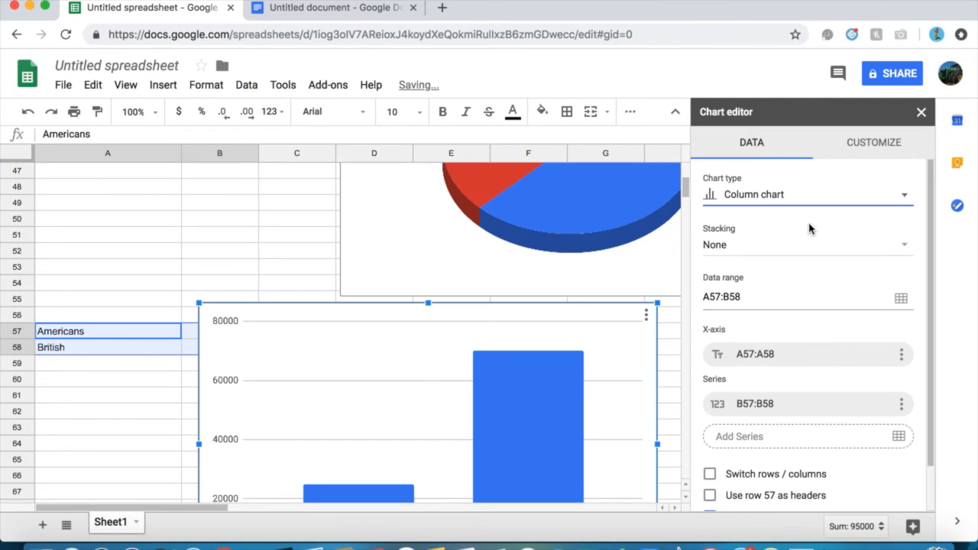
pyautogui.click(865, 149)
pyautogui.click(808, 200)
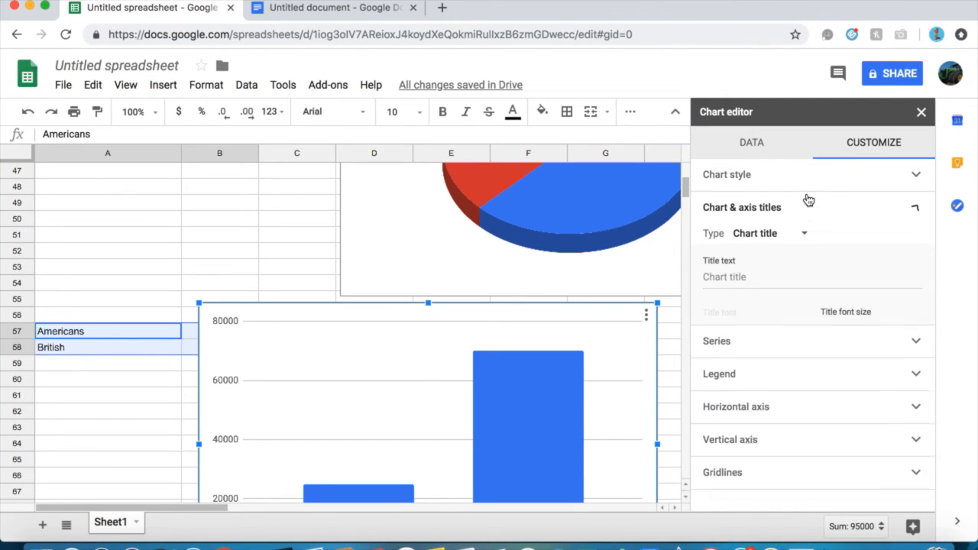
pyautogui.click(791, 216)
pyautogui.click(789, 182)
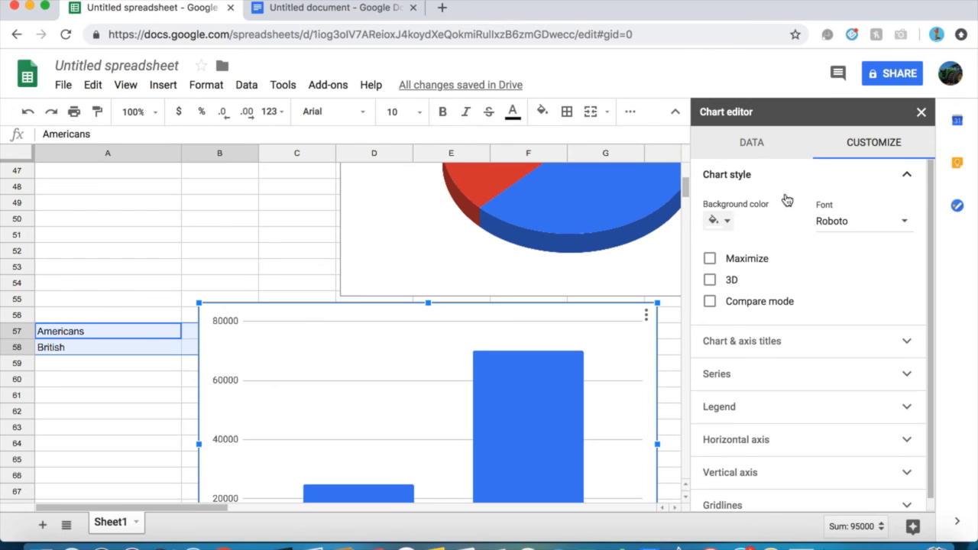
pyautogui.click(711, 283)
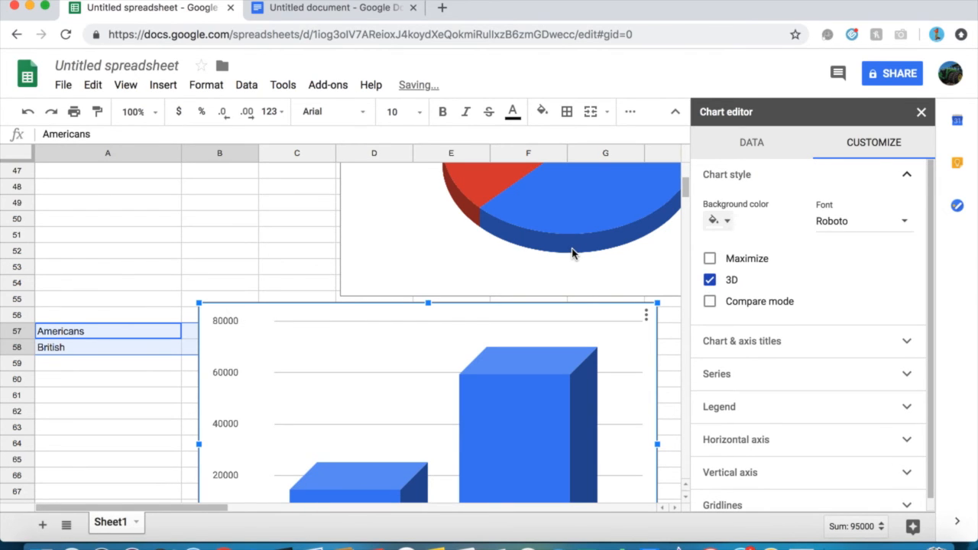
# Move the 3D column chart off the values in column B so it starts in column C at row 56
pyautogui.scroll(-5, 576, 250)
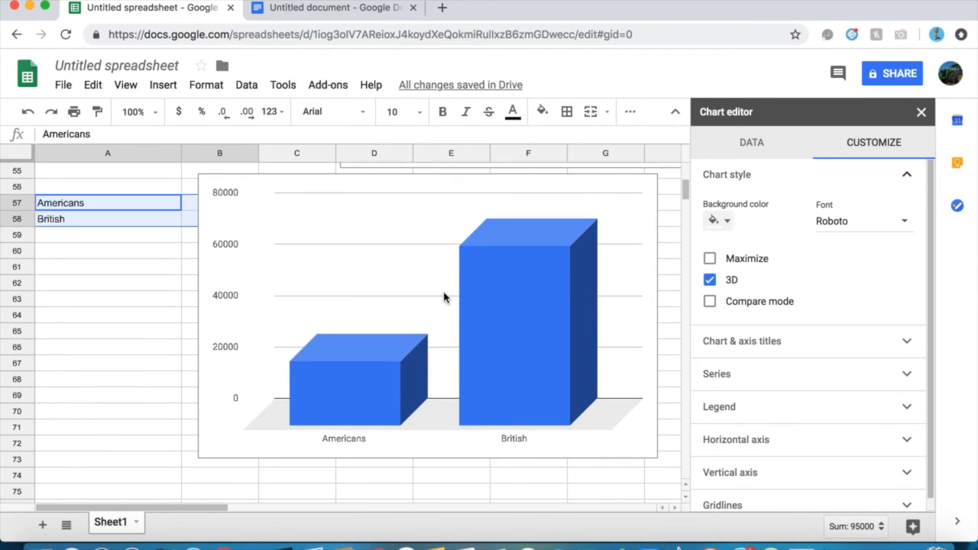
pyautogui.click(600, 258)
pyautogui.moveTo(524, 268); pyautogui.dragTo(585, 281)
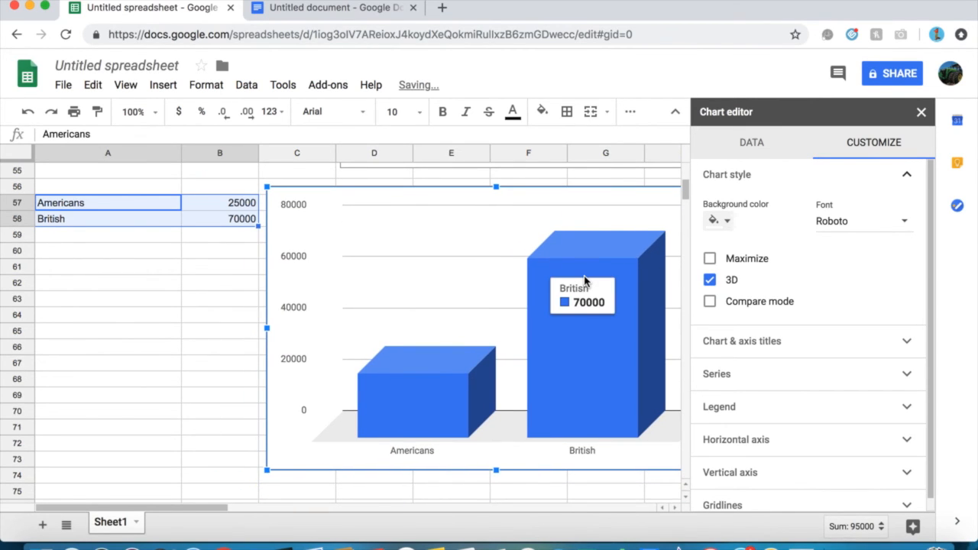